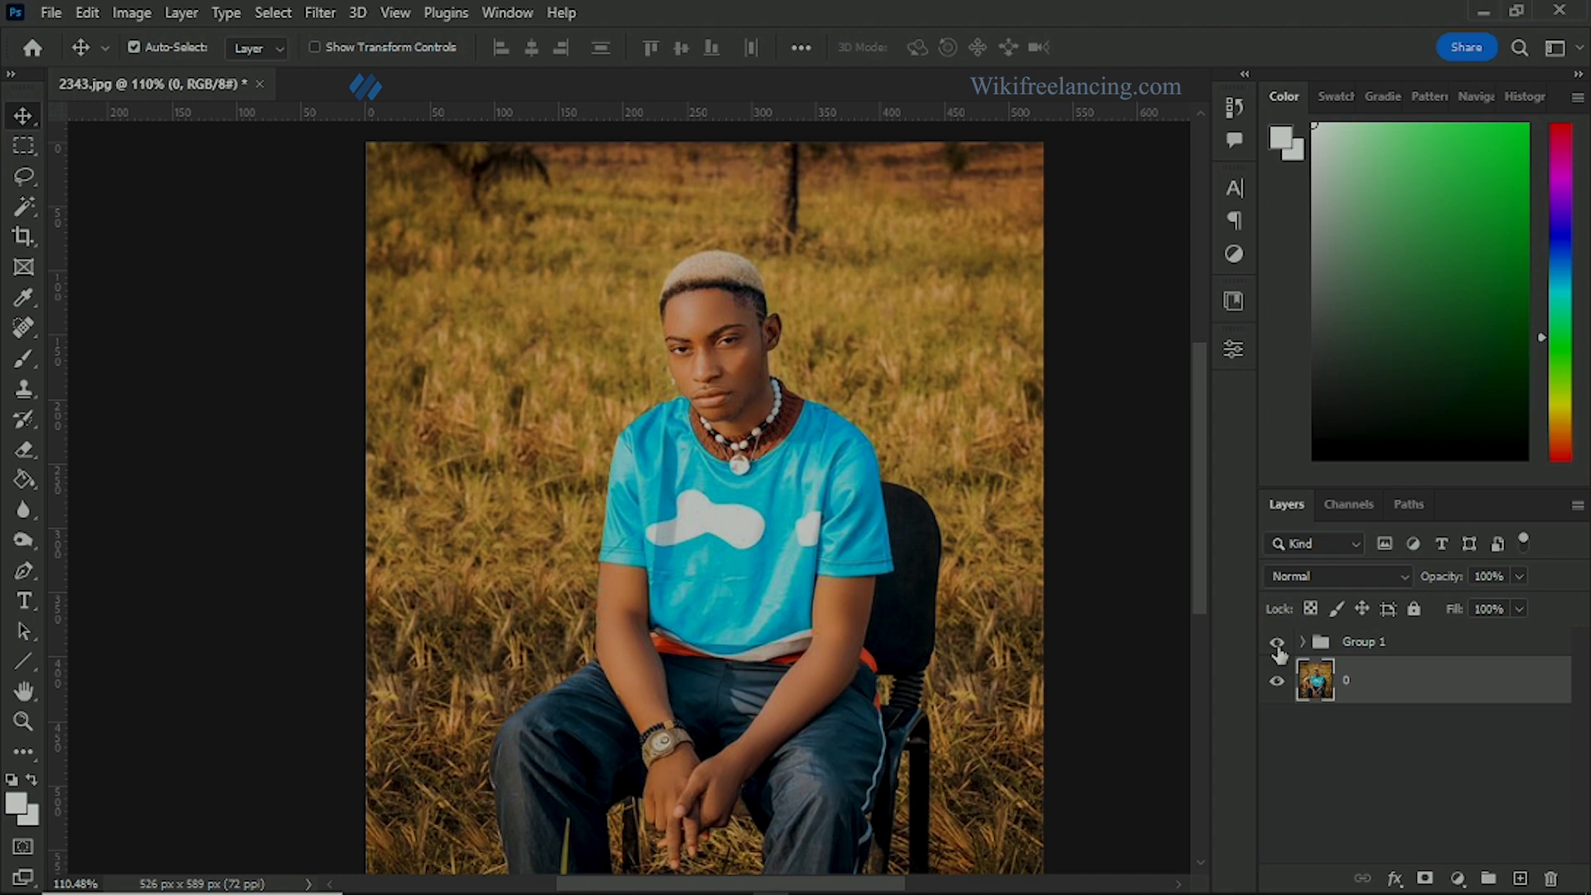
Step: Hide and delete Group 1, and duplicate layer 0 as a working copy
{"action": "left_click", "coordinate": [1277, 644]}
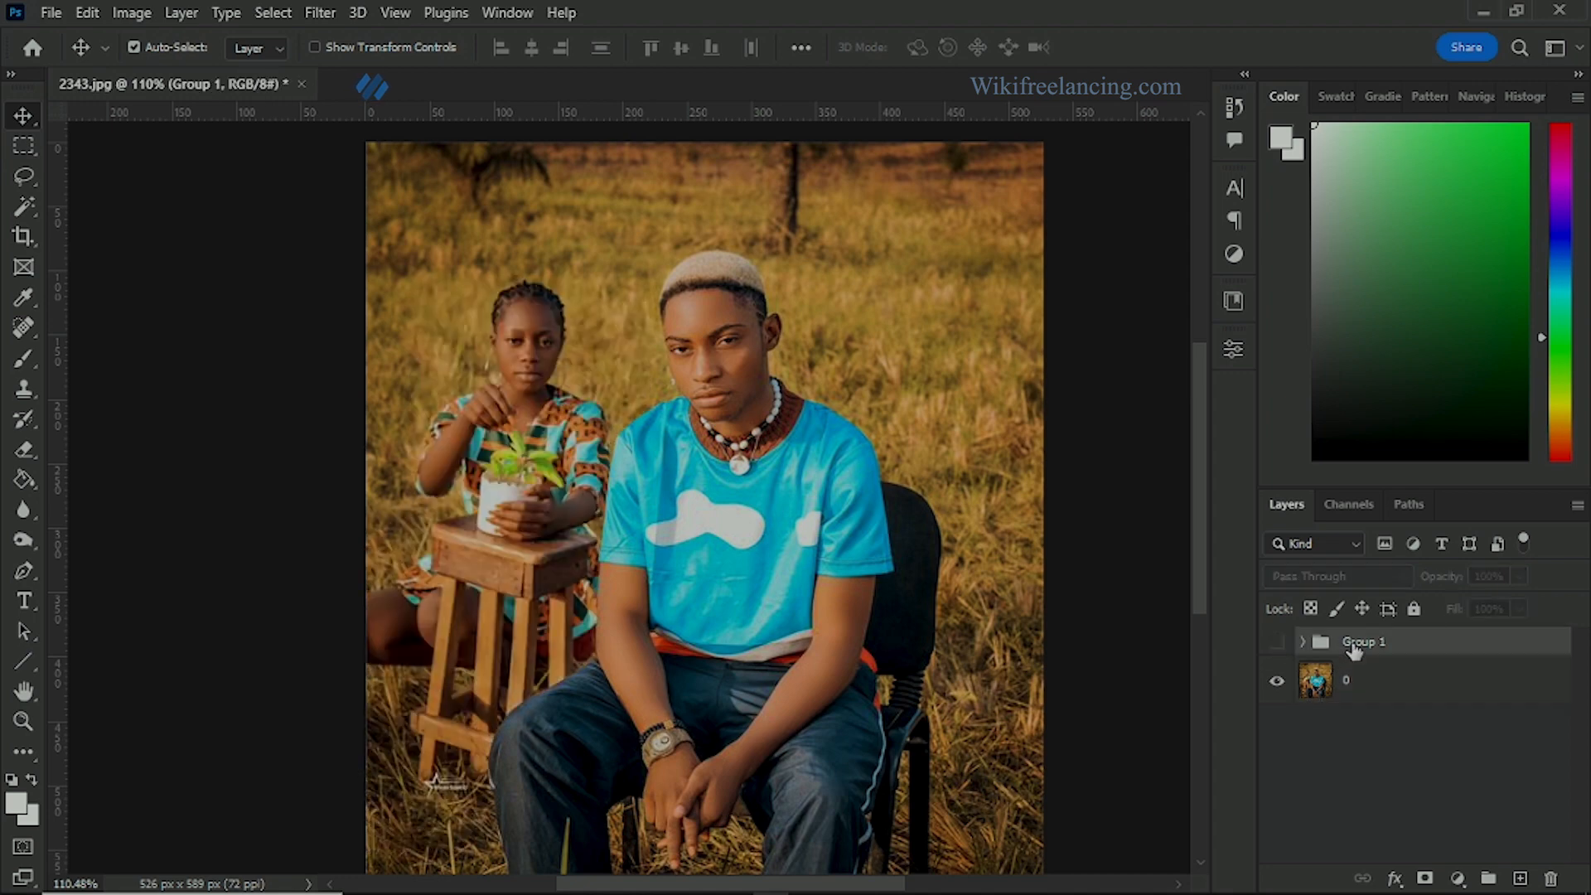
{"action": "key", "text": "Delete"}
{"action": "key", "text": "ctrl+j"}
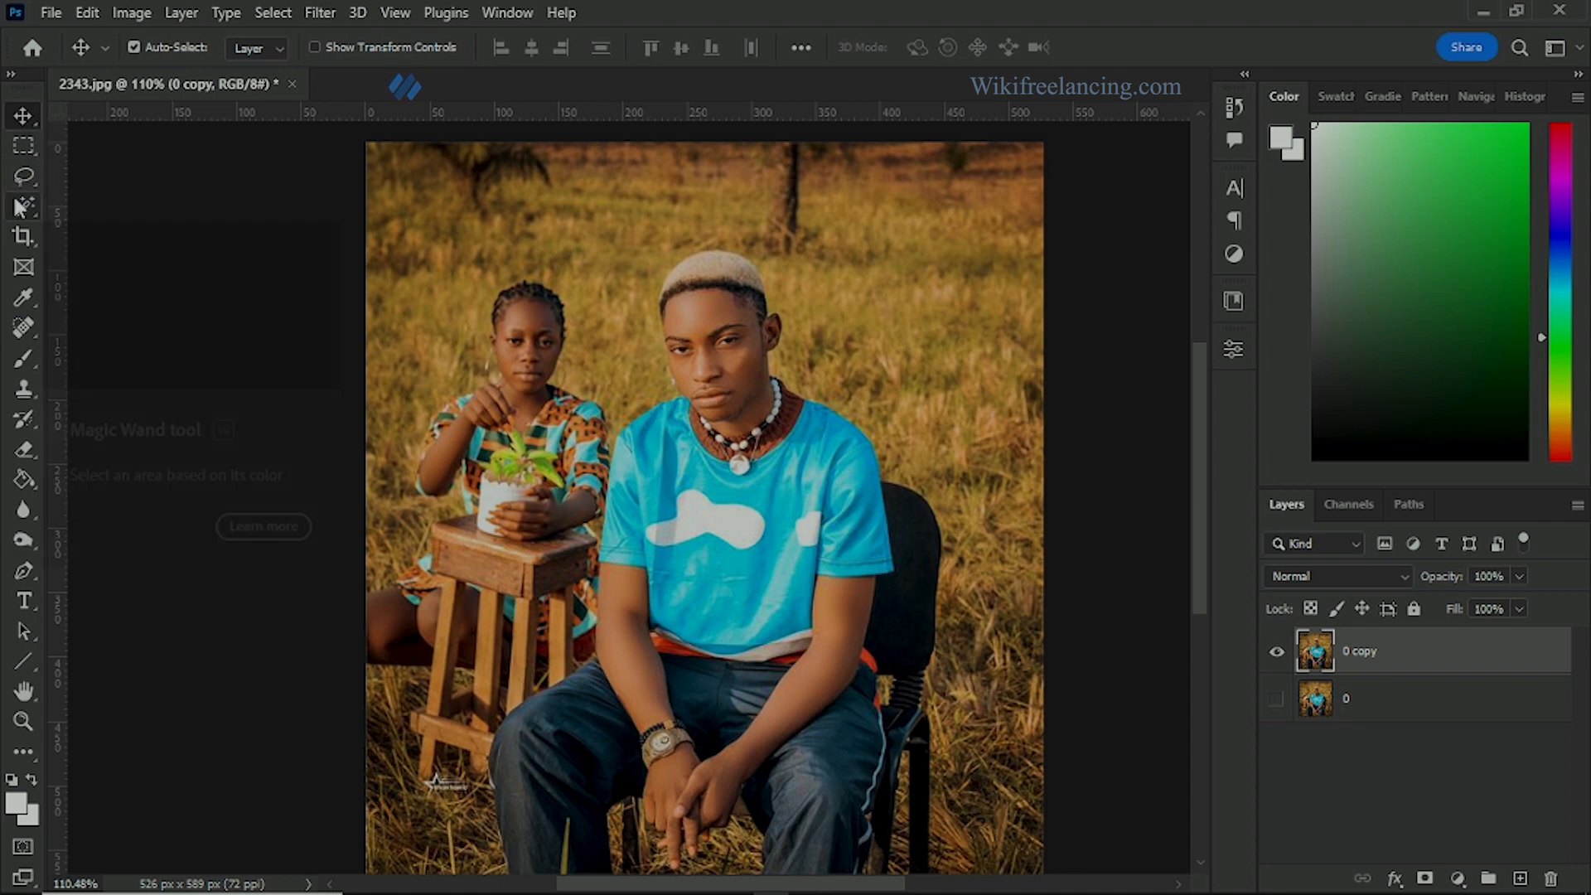
Step: Try to remove the woman with a Content-Aware fill inside a rectangular marquee selection drawn around her
{"action": "left_click", "coordinate": [25, 145]}
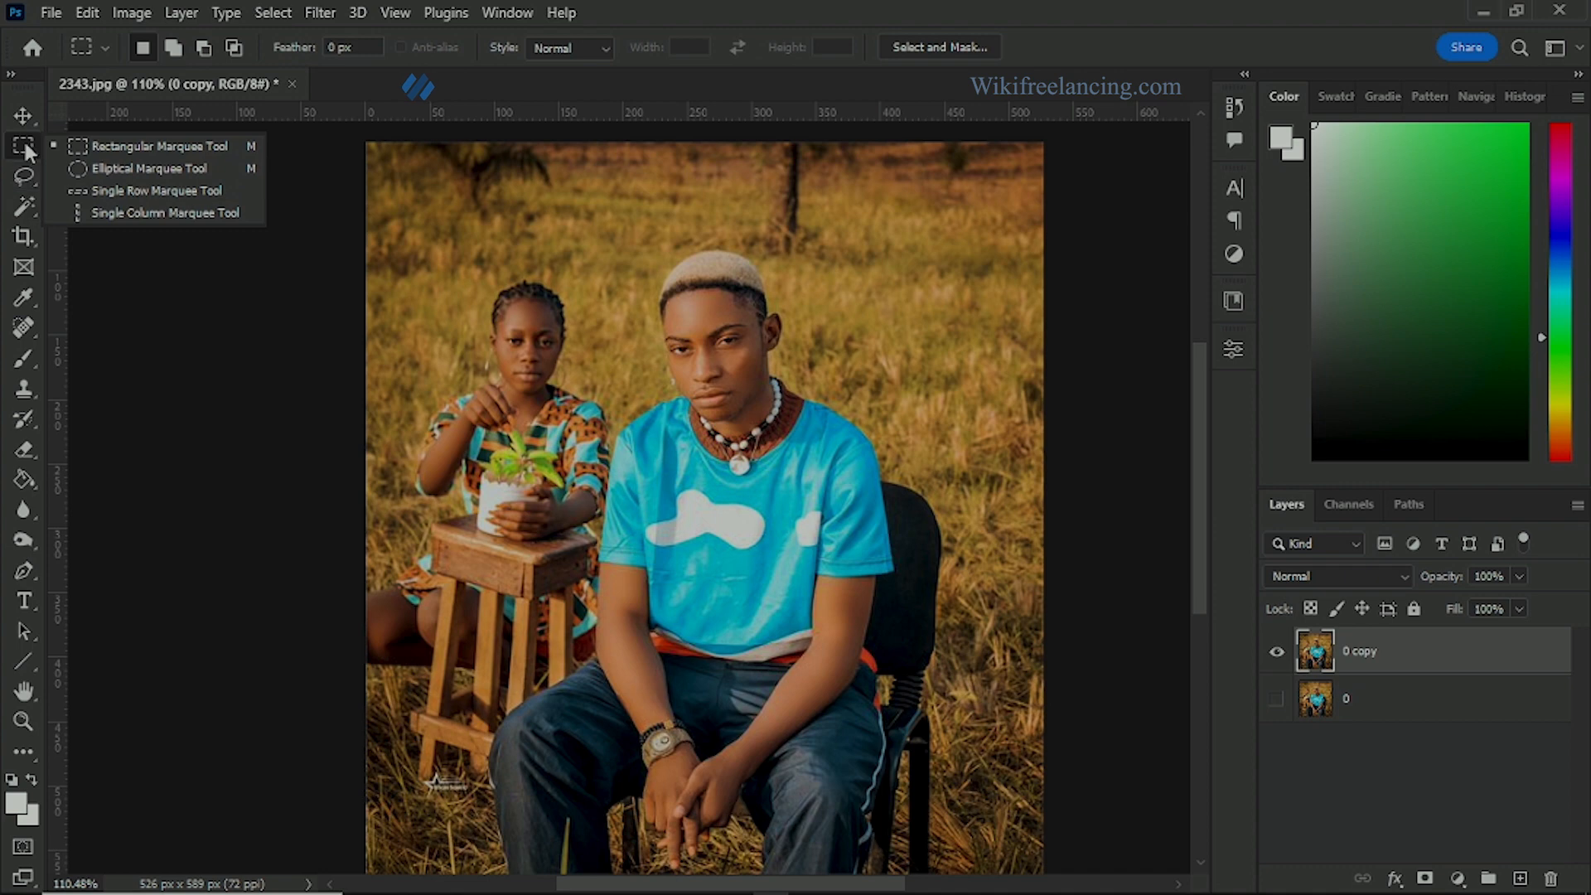
{"action": "left_click", "coordinate": [31, 151]}
{"action": "left_click_drag", "start_coordinate": [367, 234], "coordinate": [590, 639]}
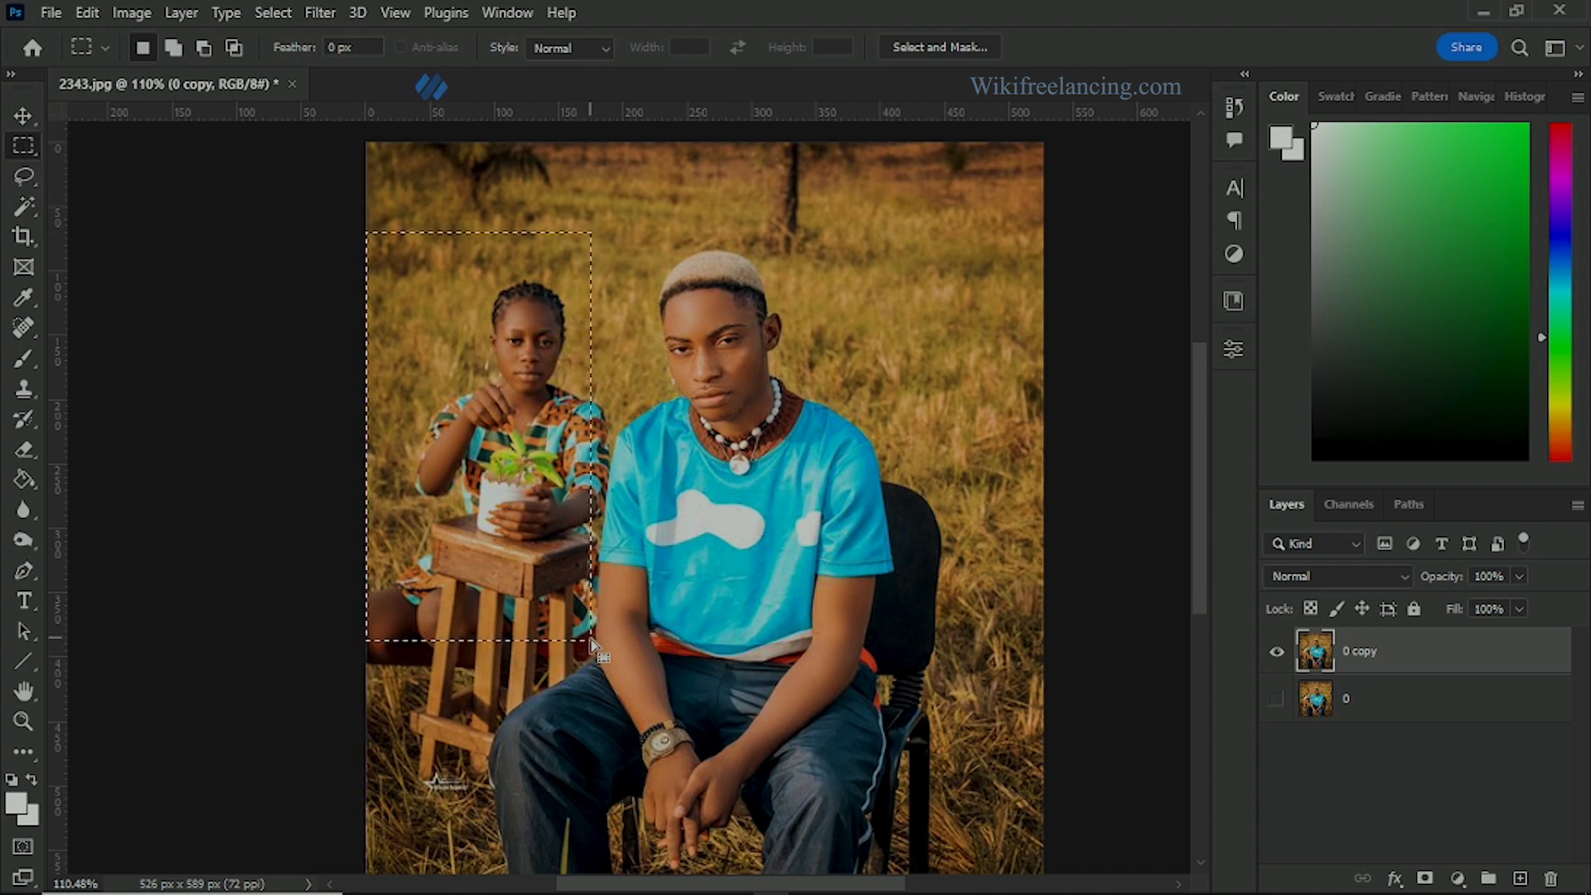
{"action": "key", "text": "shift+BackSpace"}
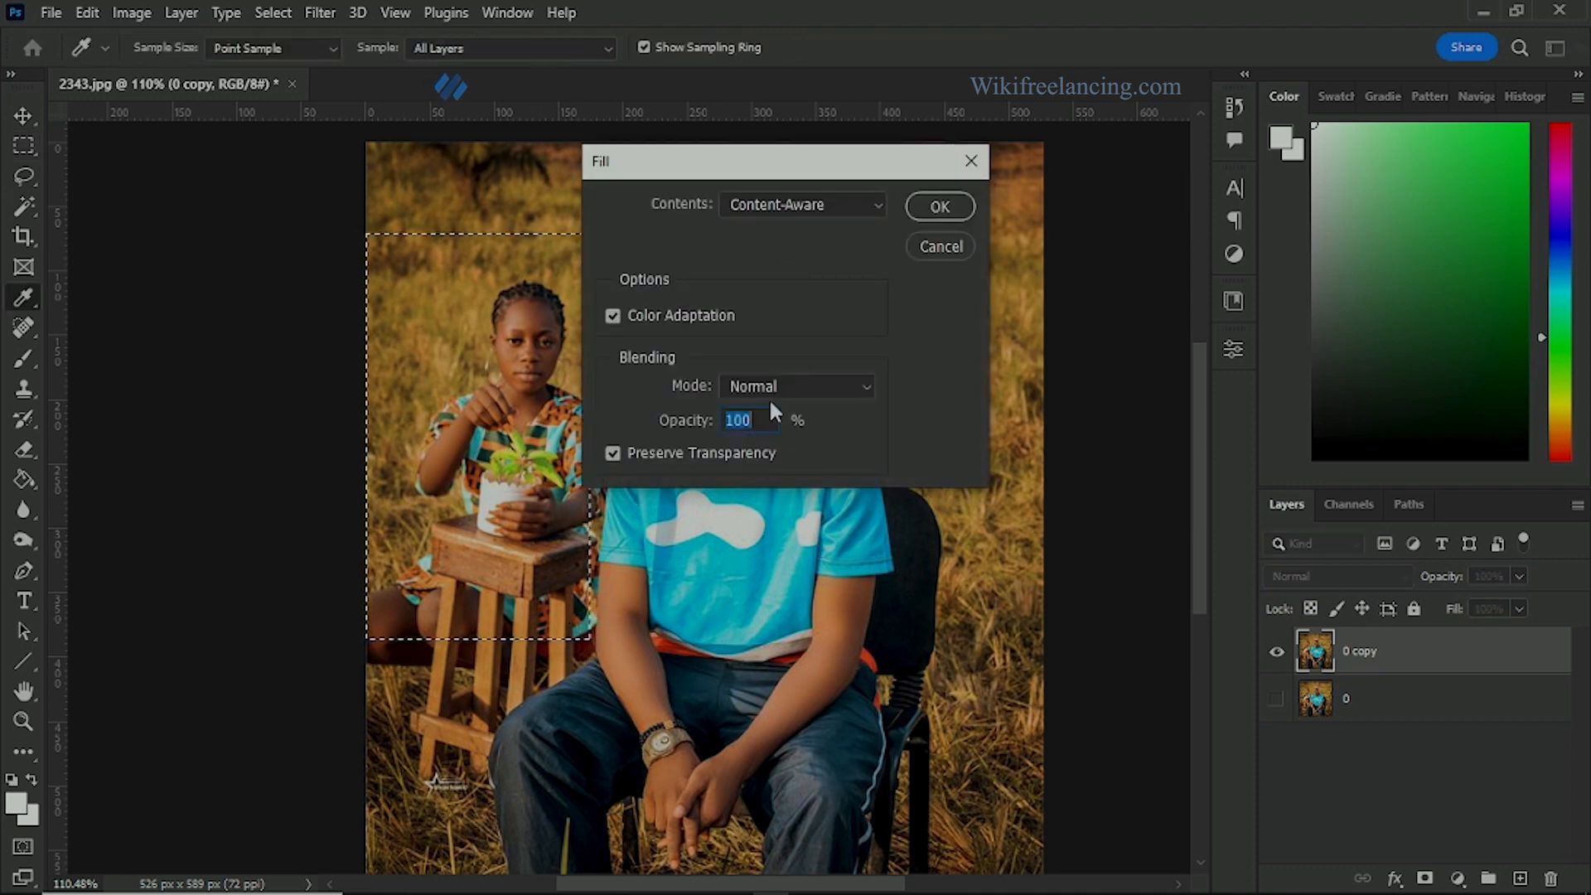
{"action": "left_click", "coordinate": [938, 206]}
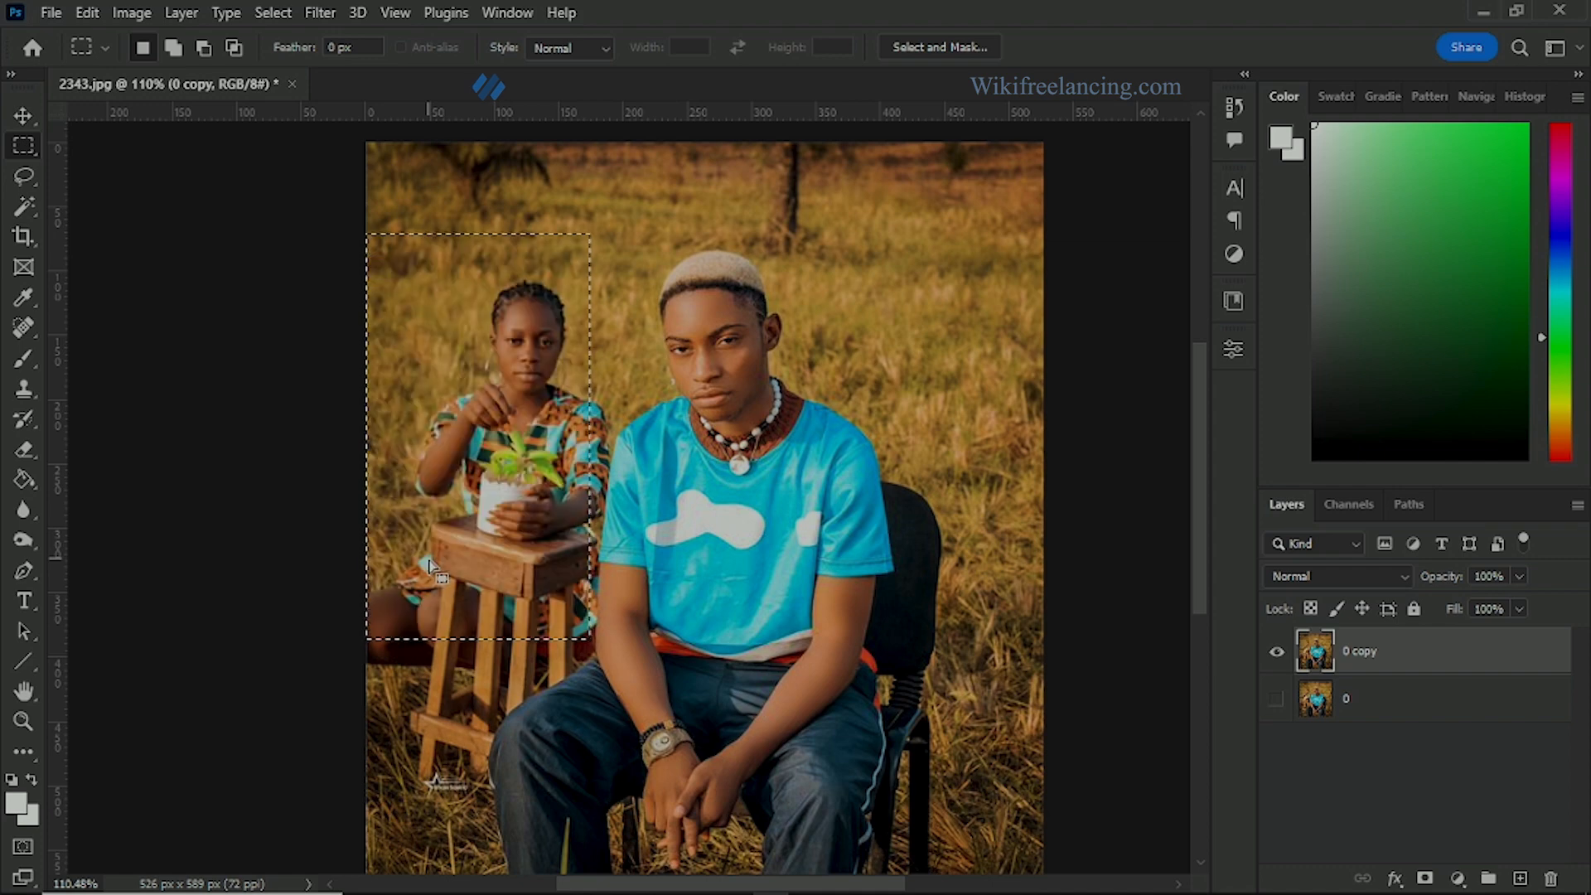
Step: Start a Pen tool path in Path mode along the outer edge of the man's trouser leg, from below the knee up over the thigh
{"action": "scroll", "coordinate": [530, 416], "scroll_direction": "up", "scroll_amount": 2}
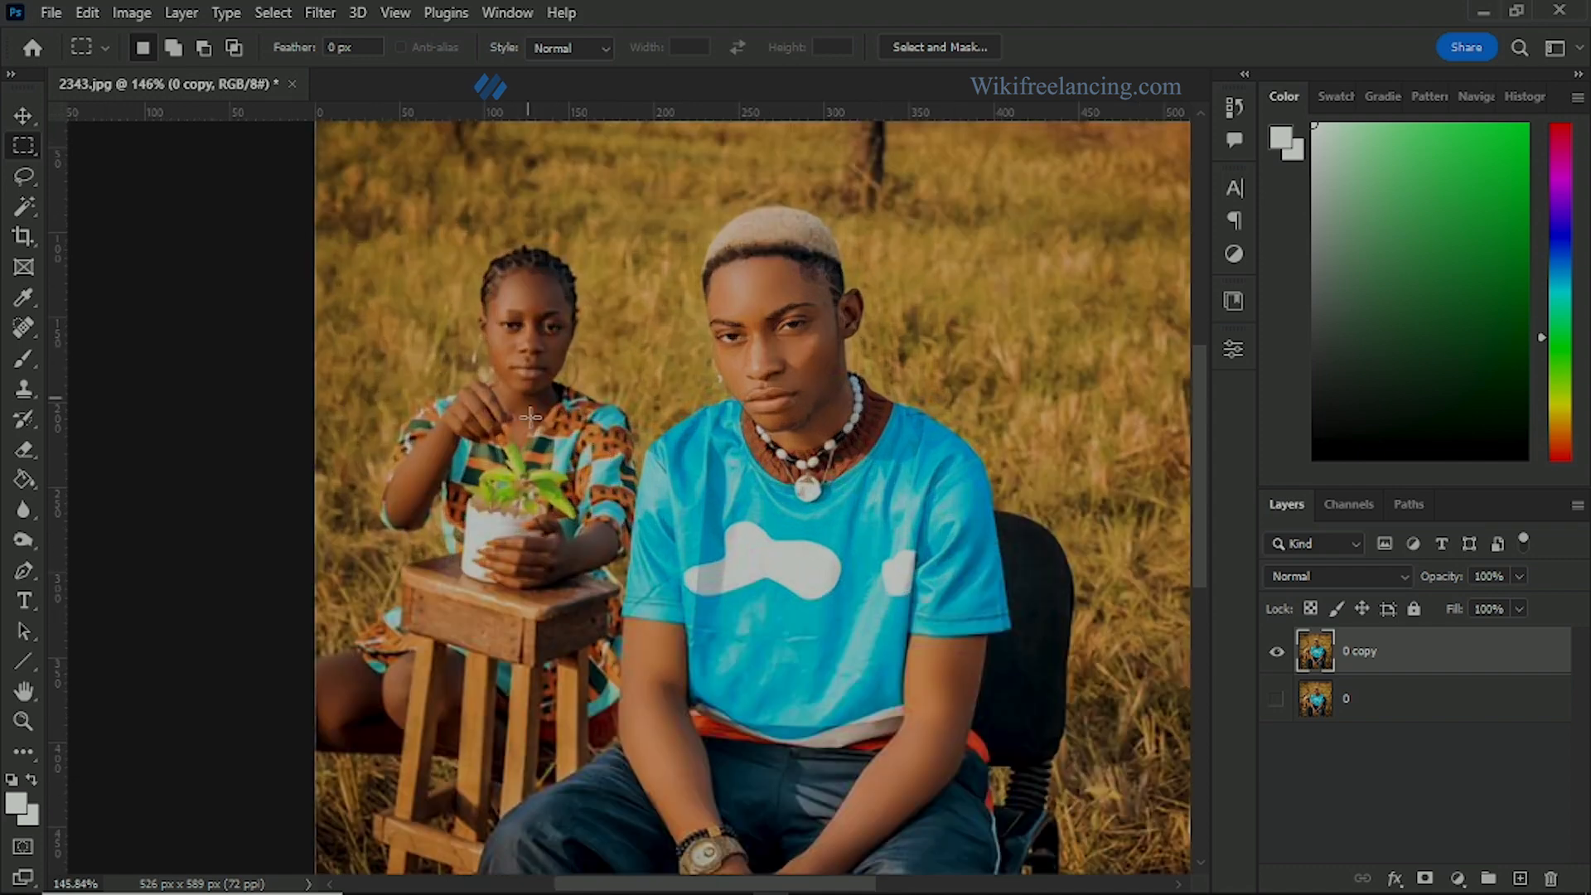
{"action": "scroll", "coordinate": [450, 501], "scroll_direction": "up", "scroll_amount": 1}
{"action": "scroll", "coordinate": [529, 452], "scroll_direction": "down", "scroll_amount": 3}
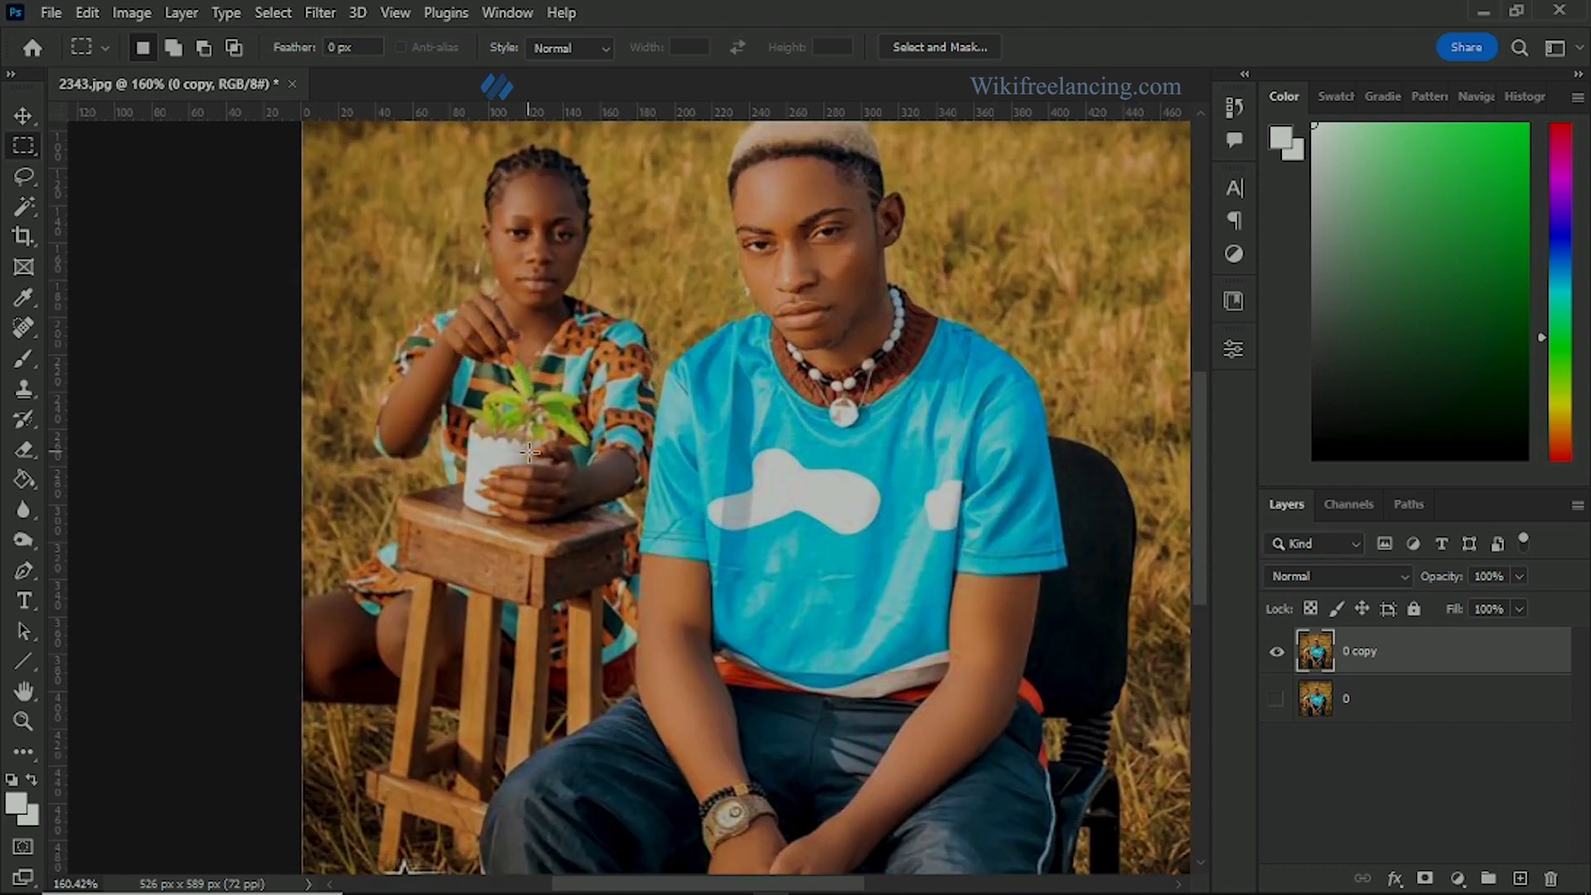
{"action": "right_click", "coordinate": [24, 571]}
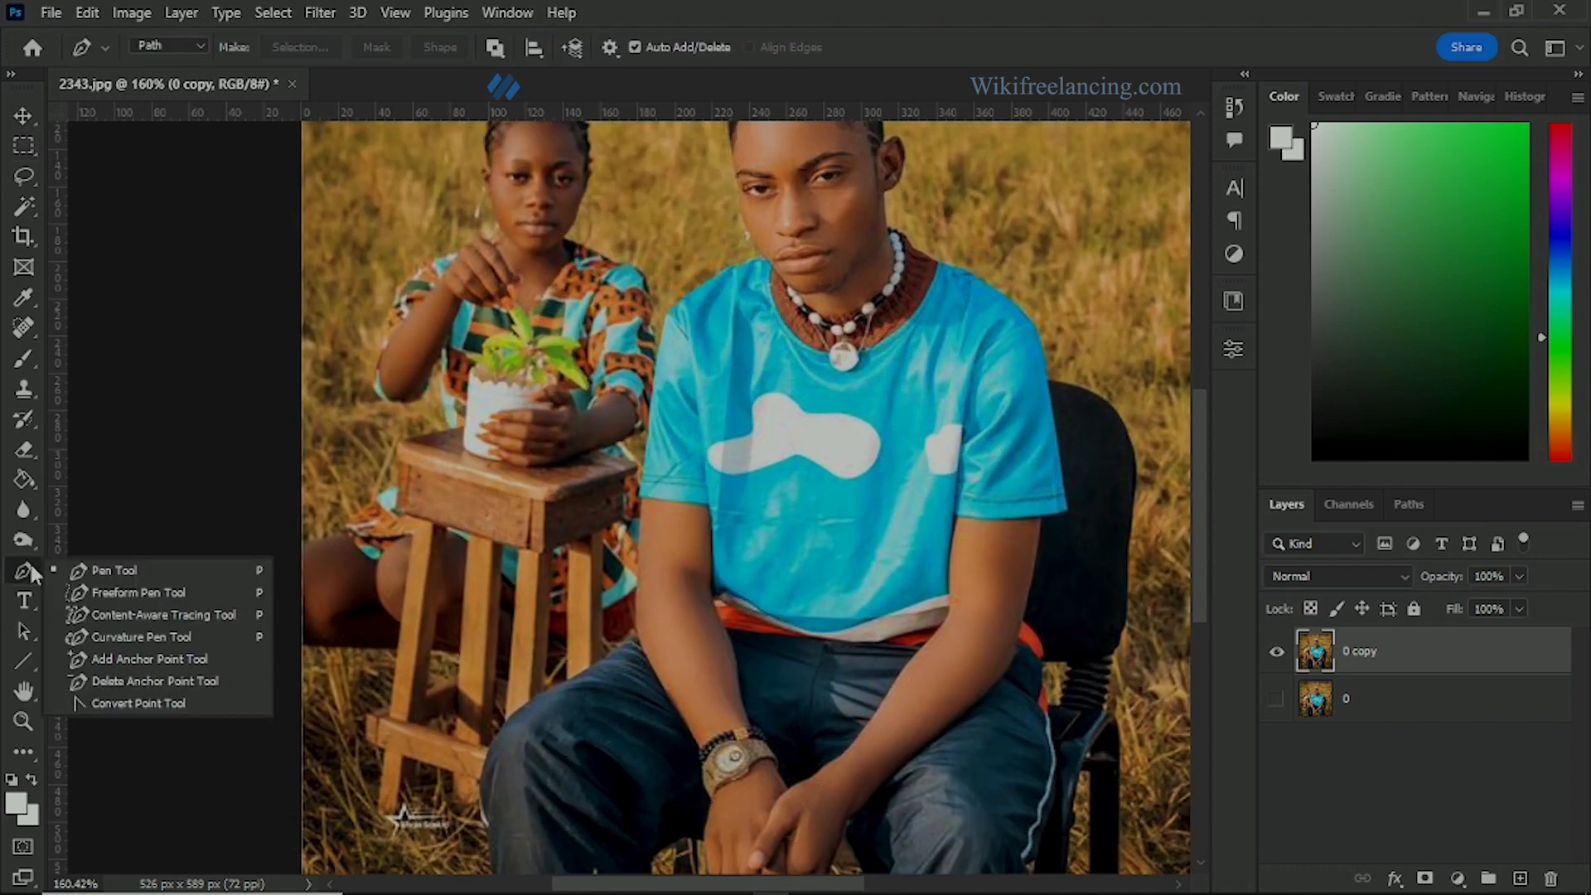
{"action": "left_click", "coordinate": [21, 577]}
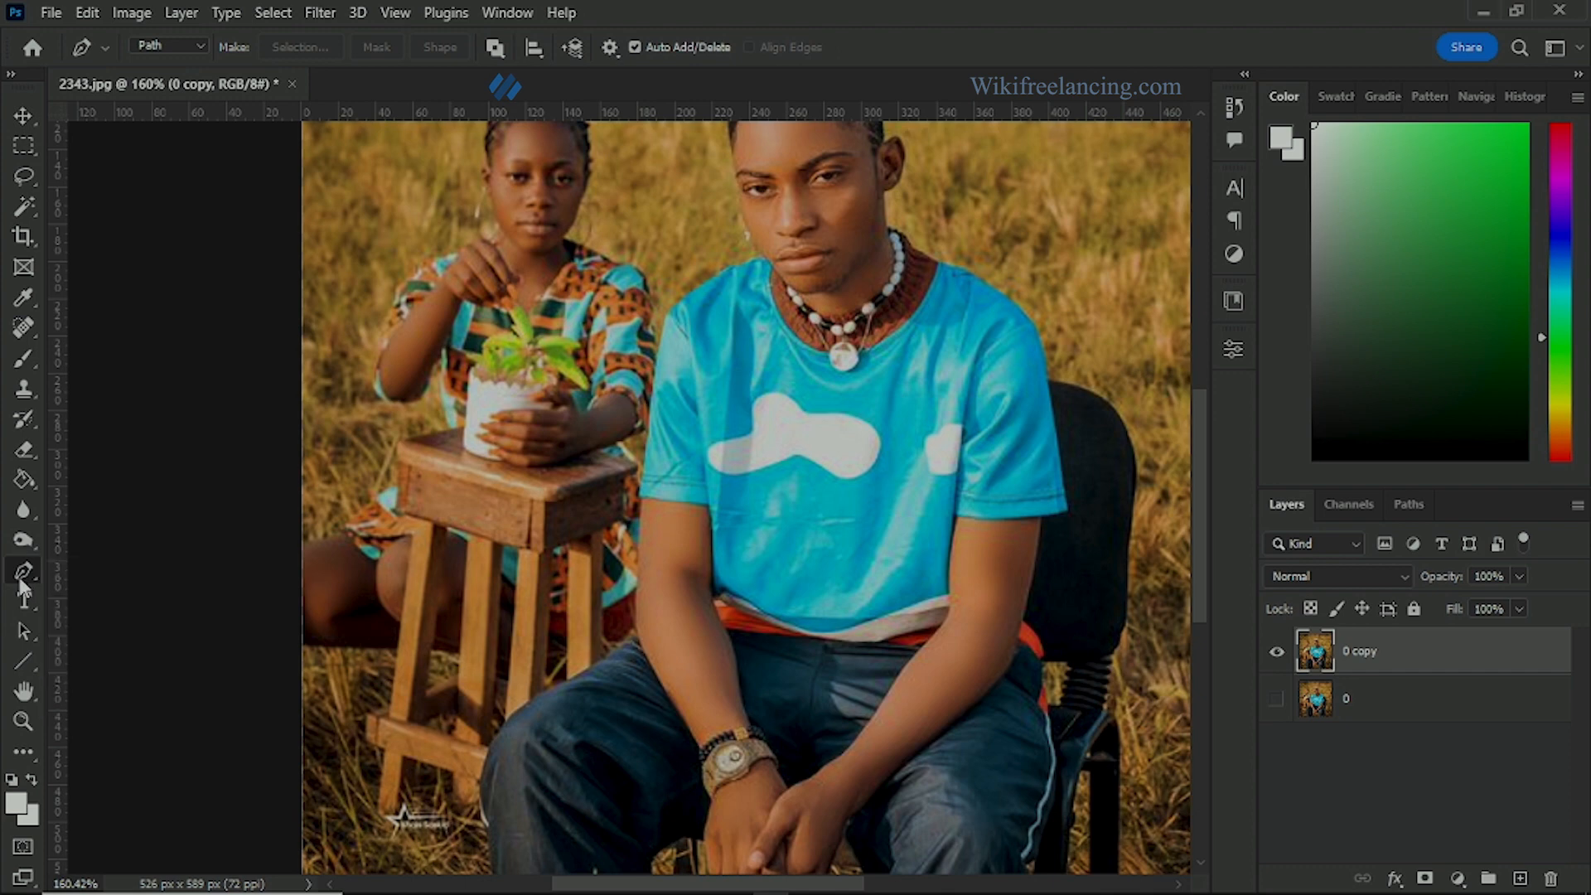
{"action": "left_click", "coordinate": [170, 46]}
{"action": "left_click", "coordinate": [174, 93]}
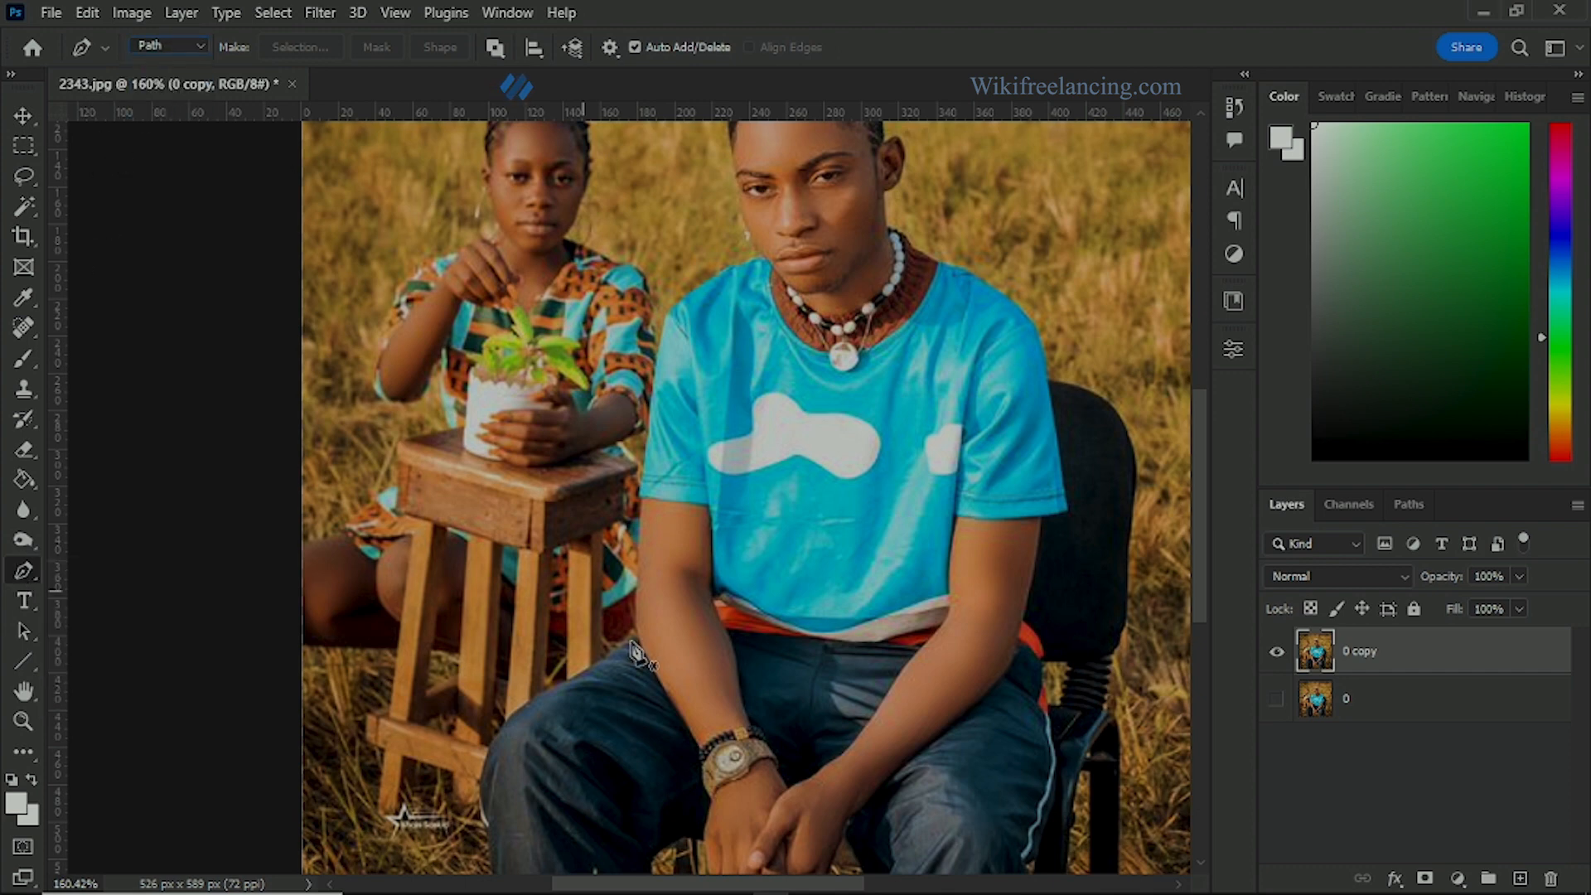
{"action": "scroll", "coordinate": [629, 659], "scroll_direction": "down", "scroll_amount": 2}
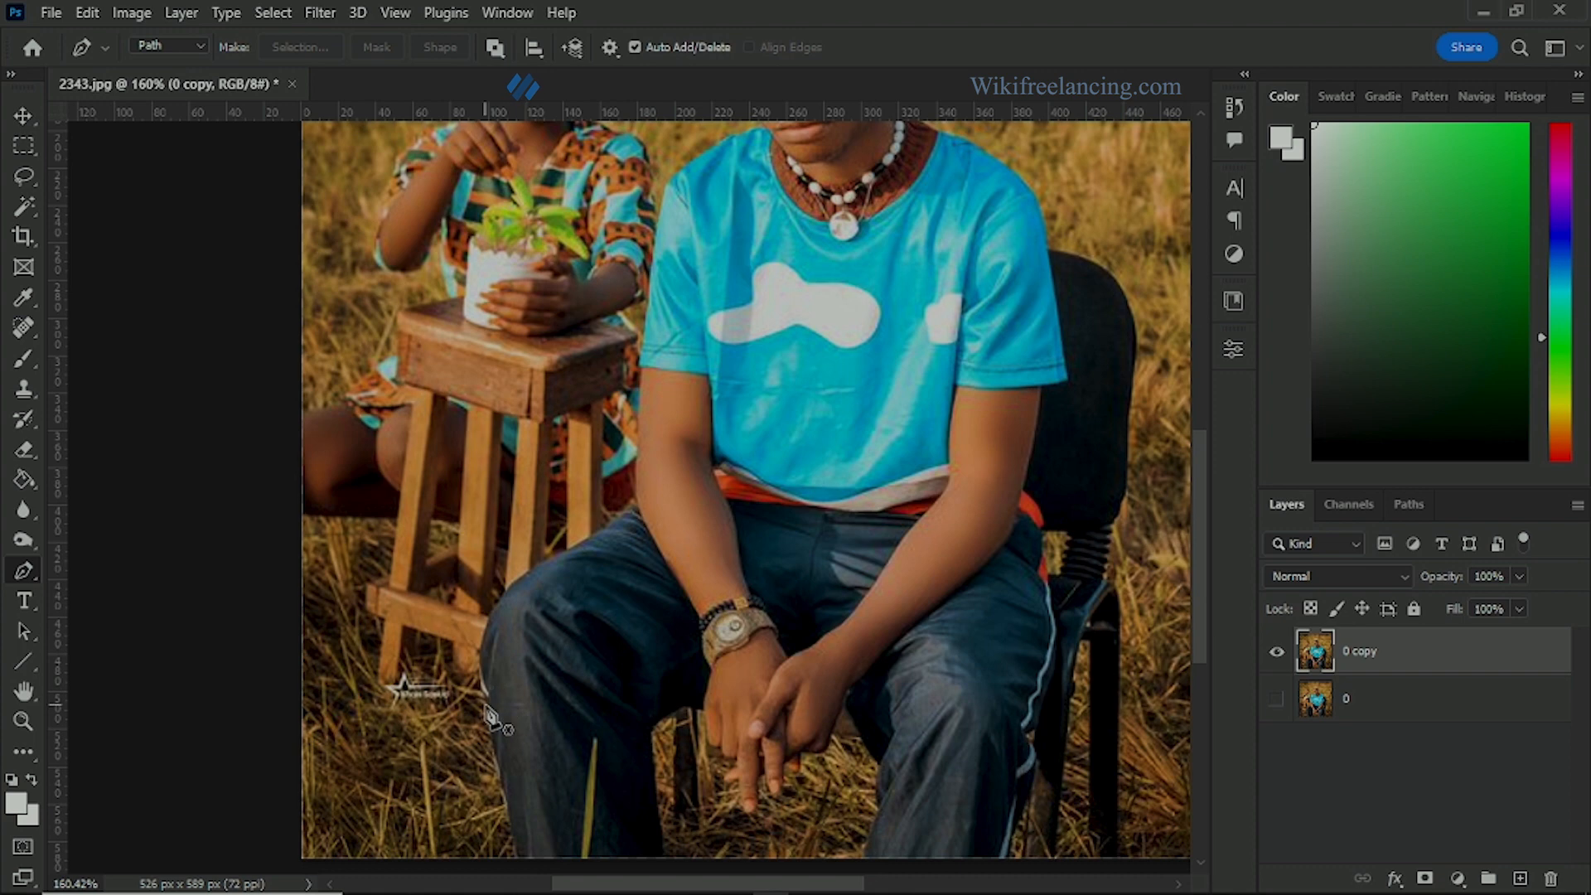
{"action": "left_click", "coordinate": [486, 705]}
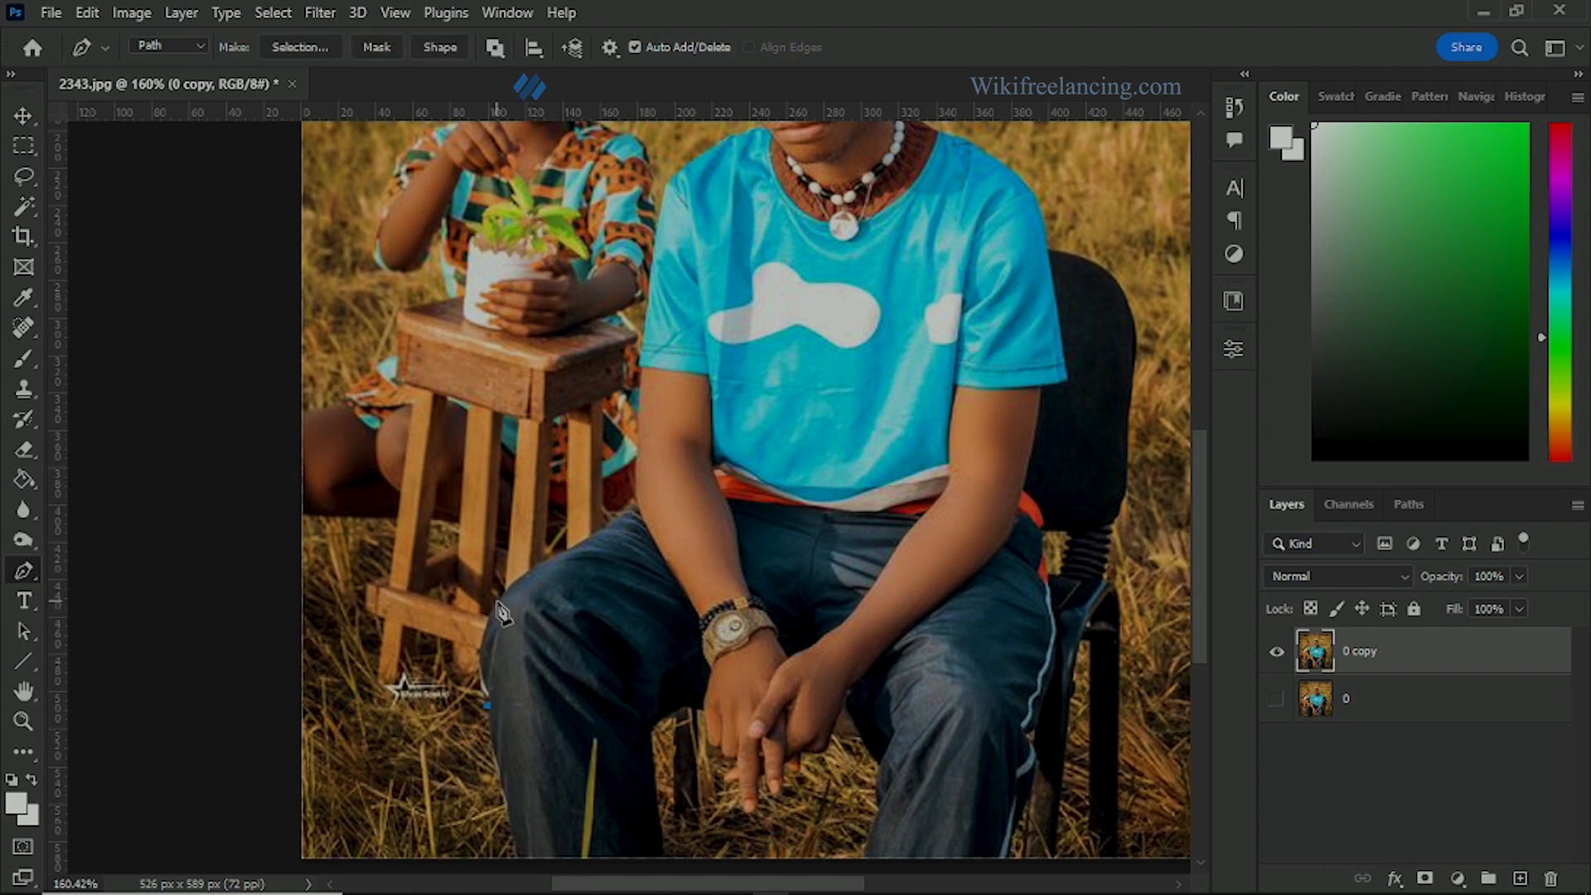
{"action": "left_click", "coordinate": [498, 599]}
{"action": "left_click_drag", "start_coordinate": [583, 543], "coordinate": [641, 527]}
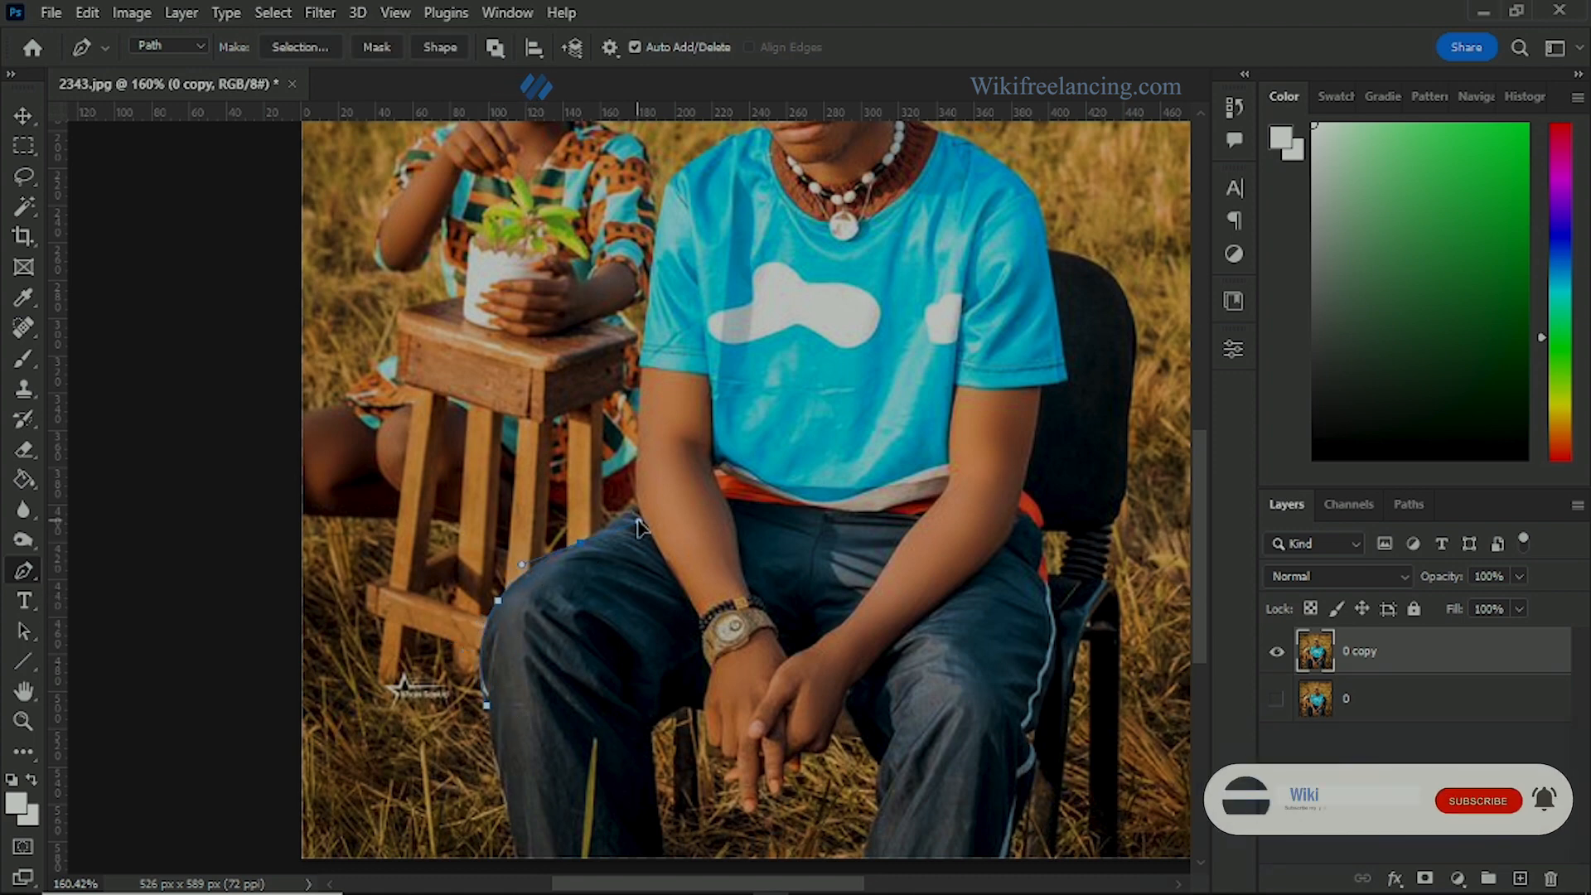
Step: Continue the path up the man's arm and sleeve, over his shoulder and up through the grass beside his head
{"action": "scroll", "coordinate": [634, 514], "scroll_direction": "up", "scroll_amount": 3}
{"action": "scroll", "coordinate": [621, 493], "scroll_direction": "up", "scroll_amount": 2}
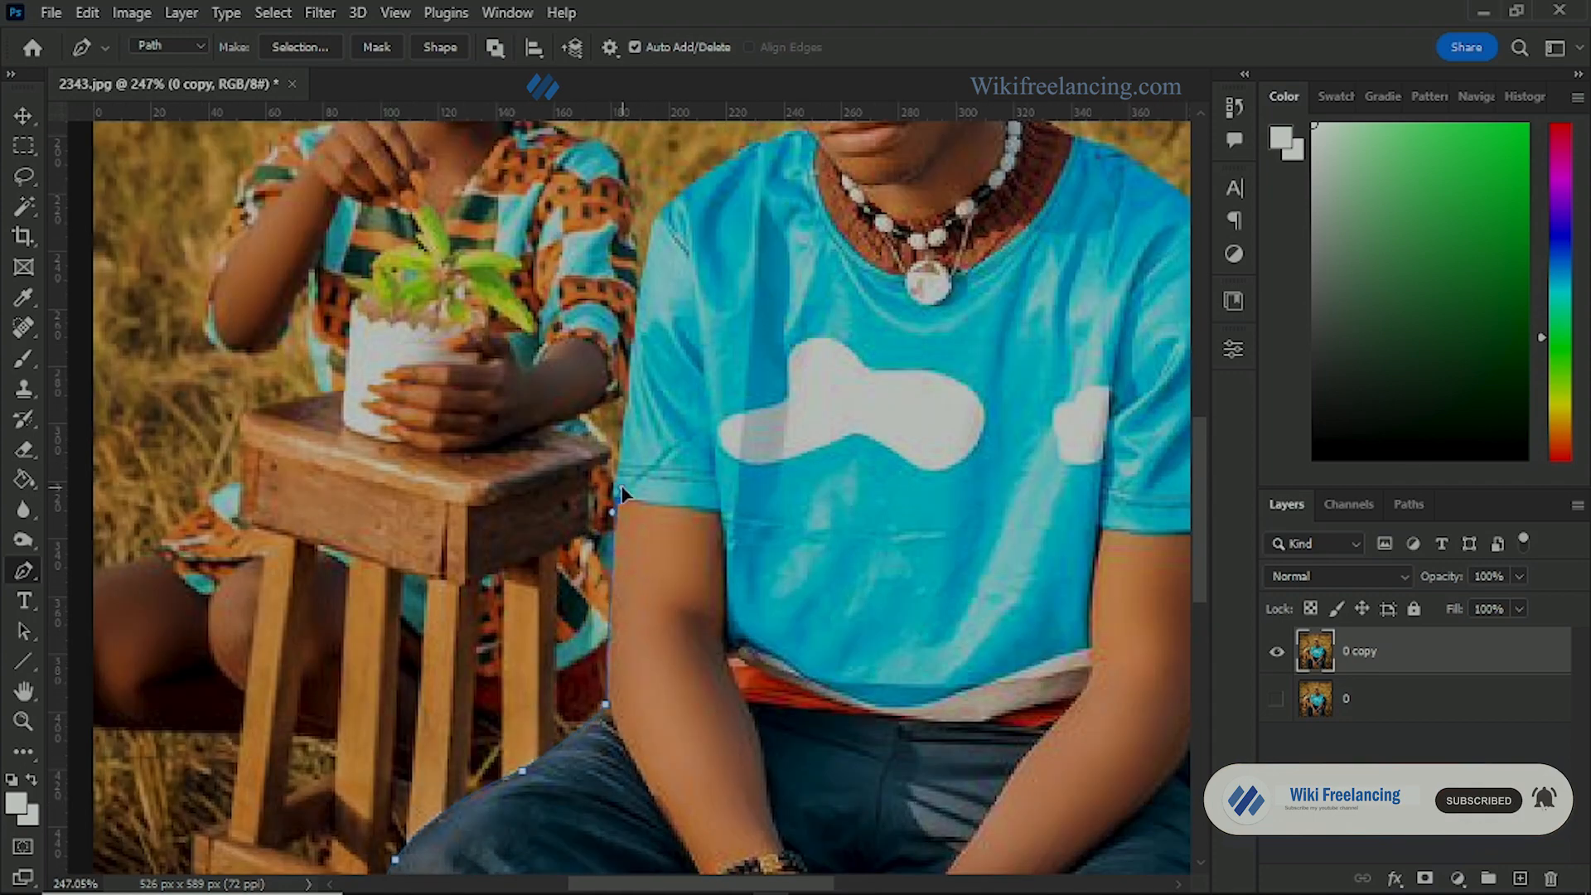
{"action": "scroll", "coordinate": [621, 493], "scroll_direction": "up", "scroll_amount": 3}
{"action": "left_click", "coordinate": [628, 383]}
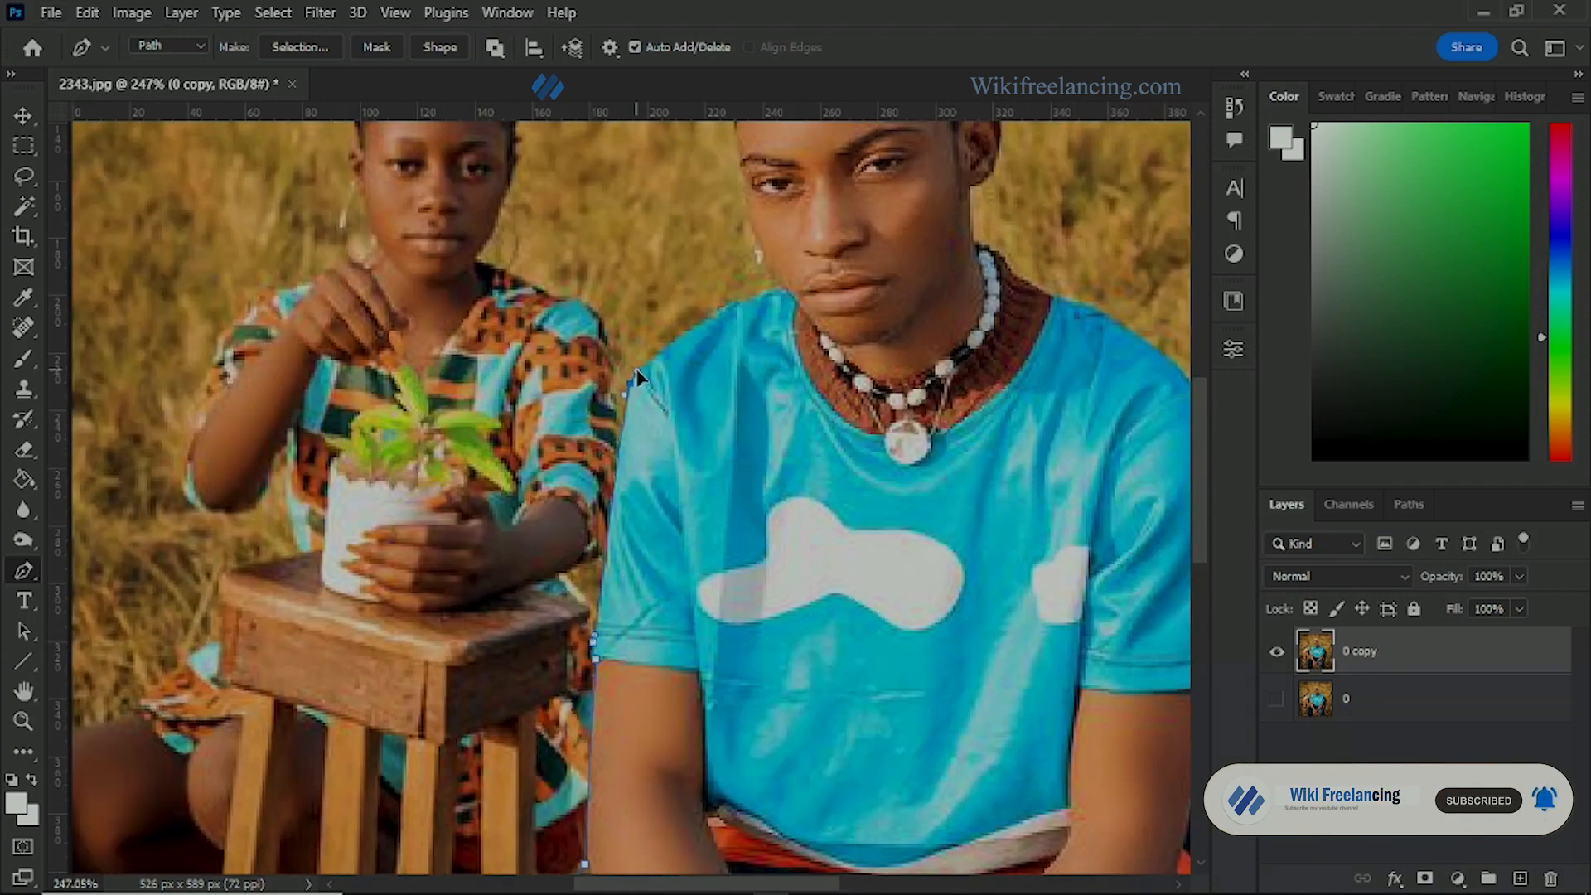
{"action": "left_click", "coordinate": [719, 319]}
{"action": "scroll", "coordinate": [713, 319], "scroll_direction": "down", "scroll_amount": 3}
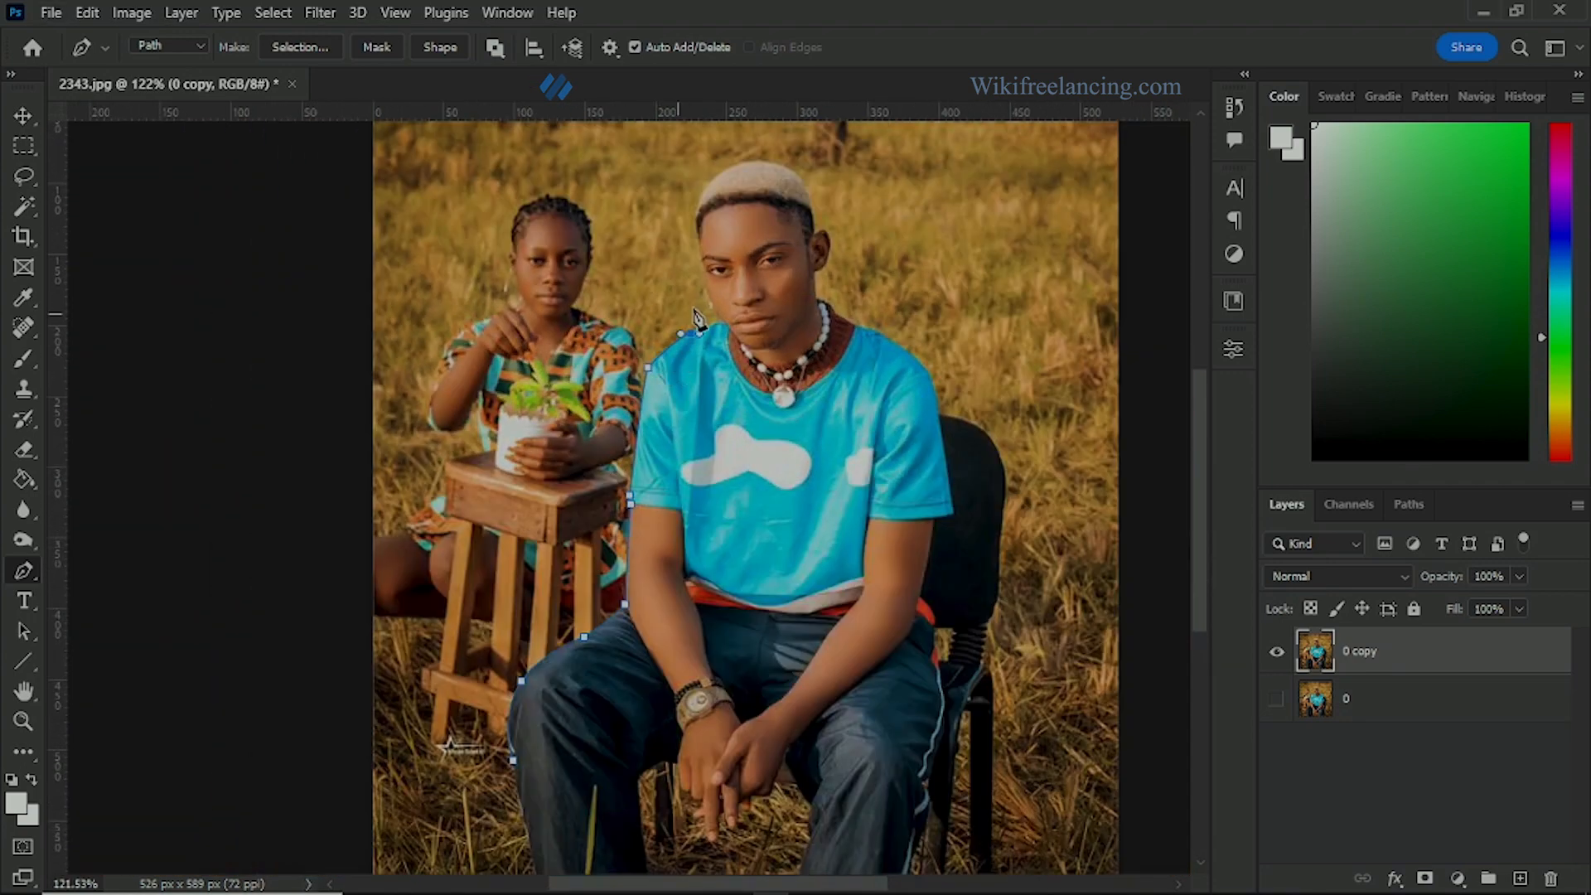
{"action": "left_click", "coordinate": [682, 257]}
{"action": "left_click", "coordinate": [666, 172]}
{"action": "scroll", "coordinate": [673, 162], "scroll_direction": "down", "scroll_amount": 3}
{"action": "scroll", "coordinate": [660, 348], "scroll_direction": "up", "scroll_amount": 2}
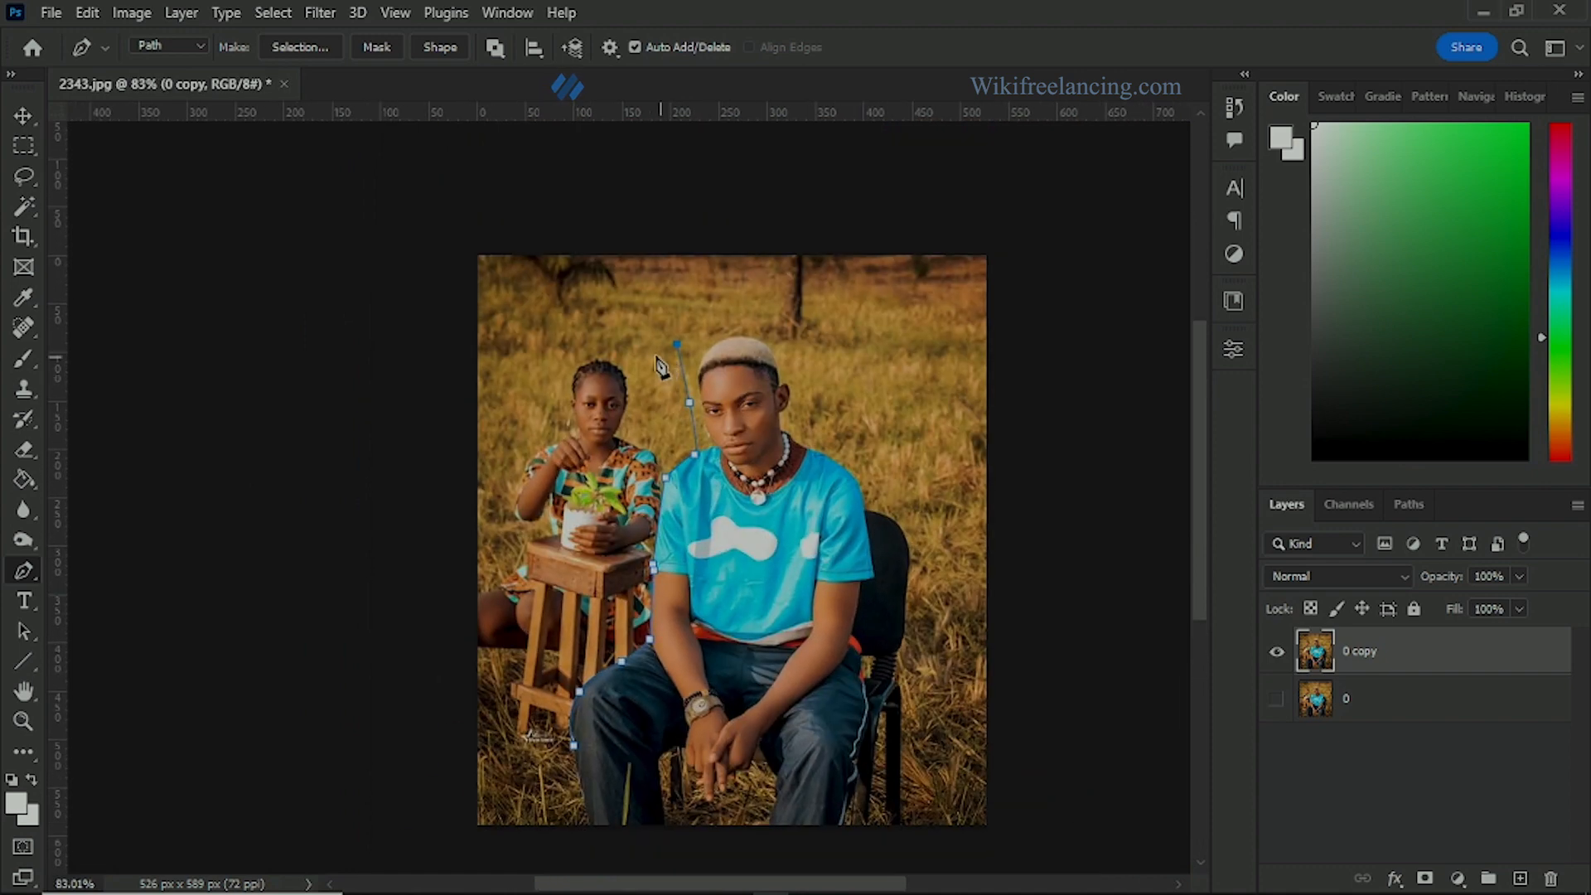
Step: Route the path above the woman's head and outside the photo's edge, closing it at the man's lower leg
{"action": "left_click", "coordinate": [631, 319]}
{"action": "left_click", "coordinate": [532, 331]}
{"action": "left_click", "coordinate": [454, 389]}
{"action": "left_click", "coordinate": [389, 634]}
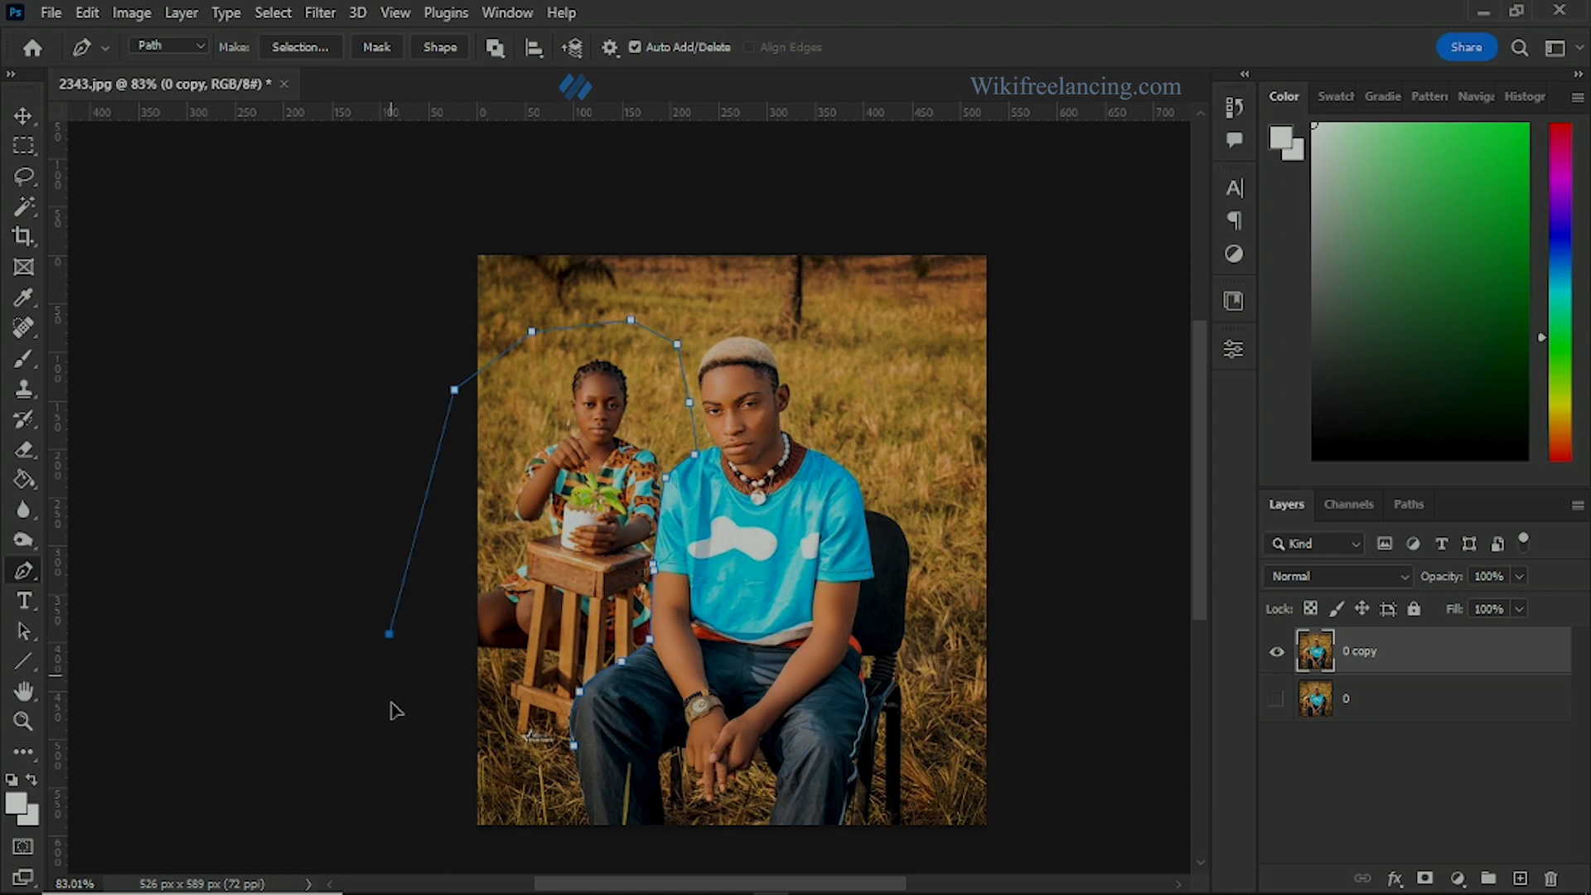
{"action": "left_click_drag", "start_coordinate": [389, 634], "coordinate": [391, 670]}
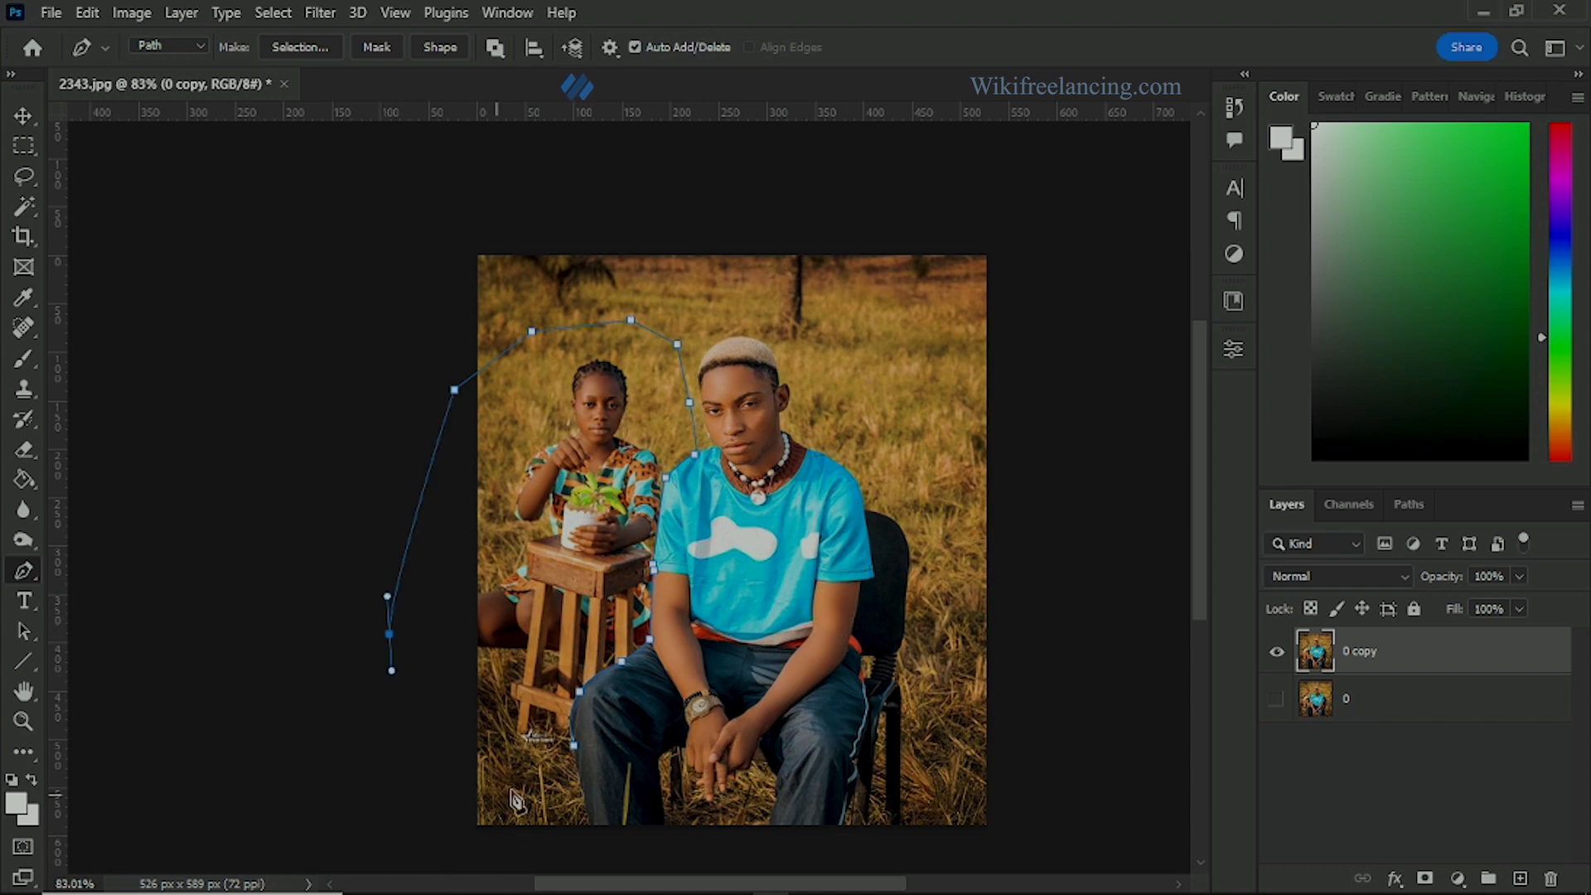
{"action": "left_click", "coordinate": [576, 766]}
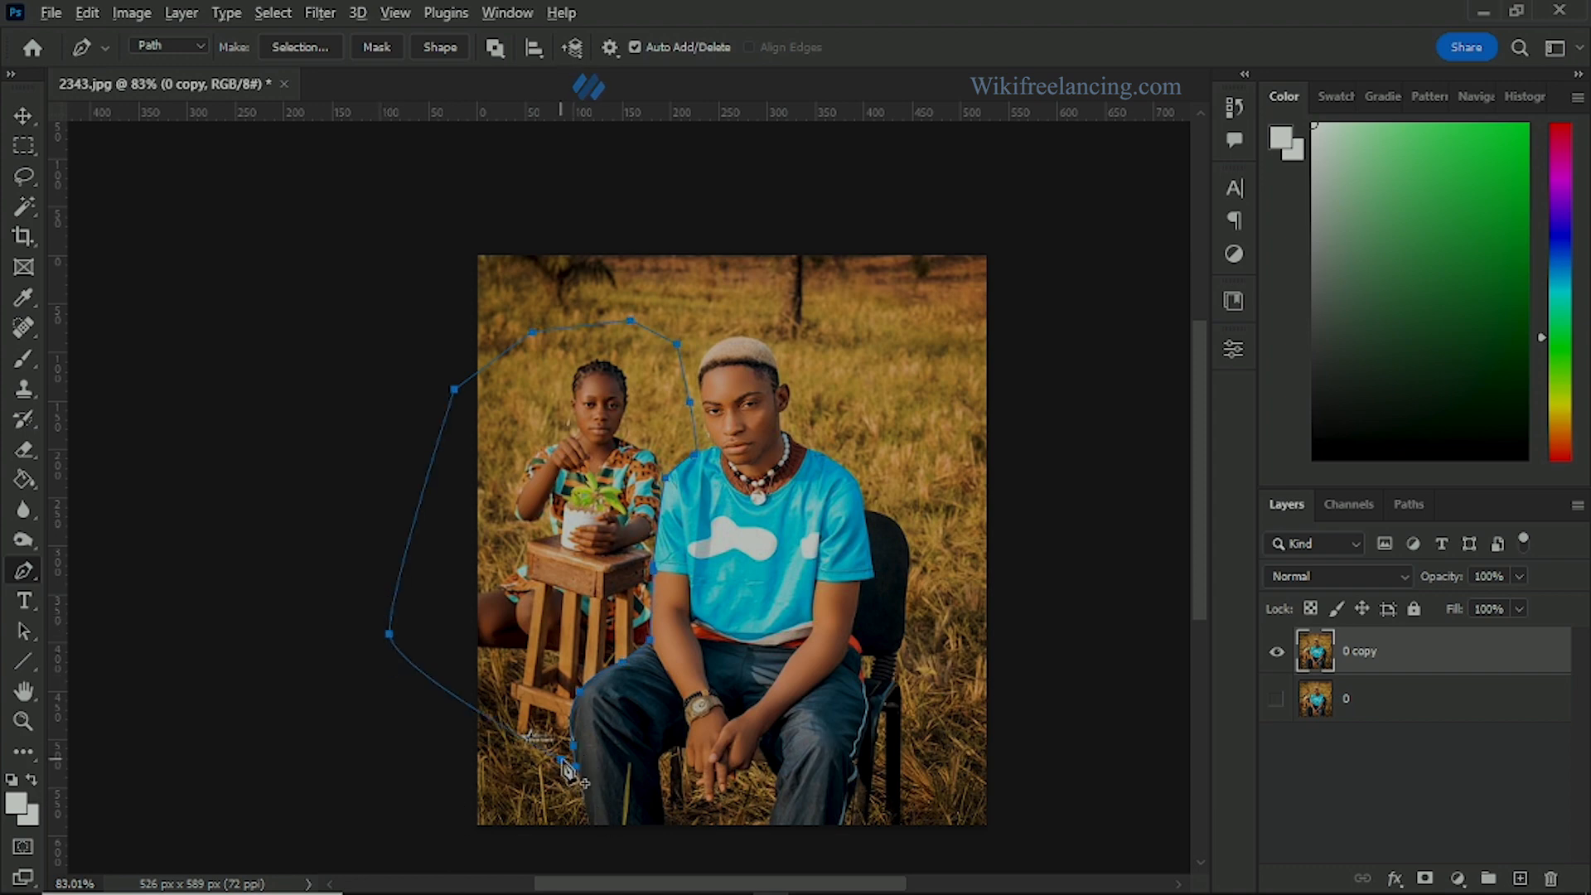
Step: Convert the path around the woman into a new anti-aliased selection with a 0-pixel feather radius
{"action": "scroll", "coordinate": [577, 760], "scroll_direction": "up", "scroll_amount": 4}
{"action": "scroll", "coordinate": [553, 751], "scroll_direction": "down", "scroll_amount": 2}
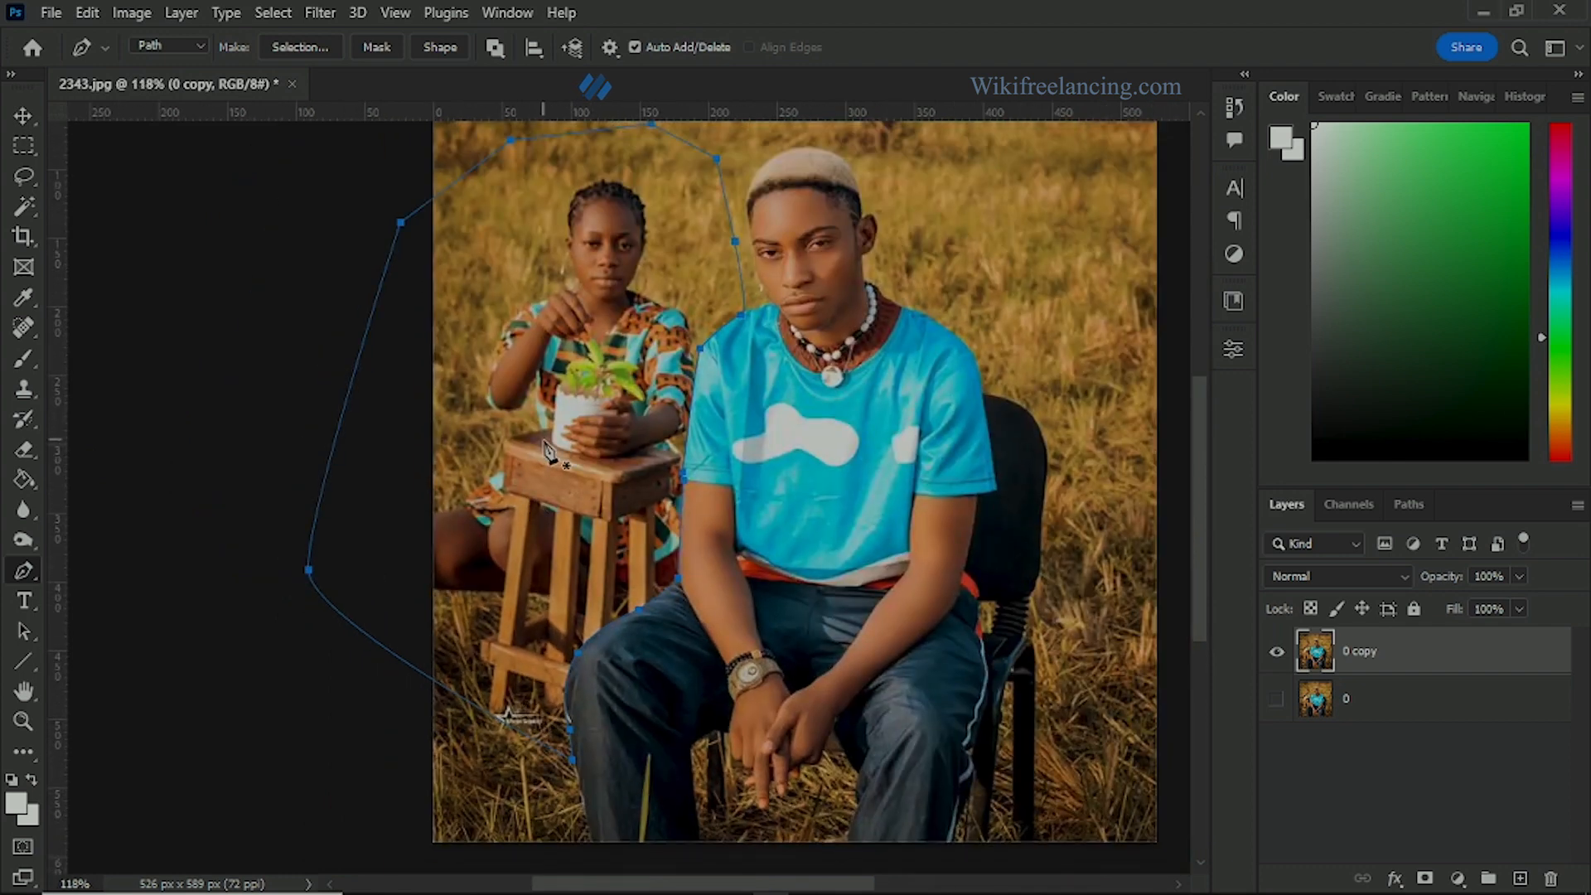
{"action": "right_click", "coordinate": [550, 379]}
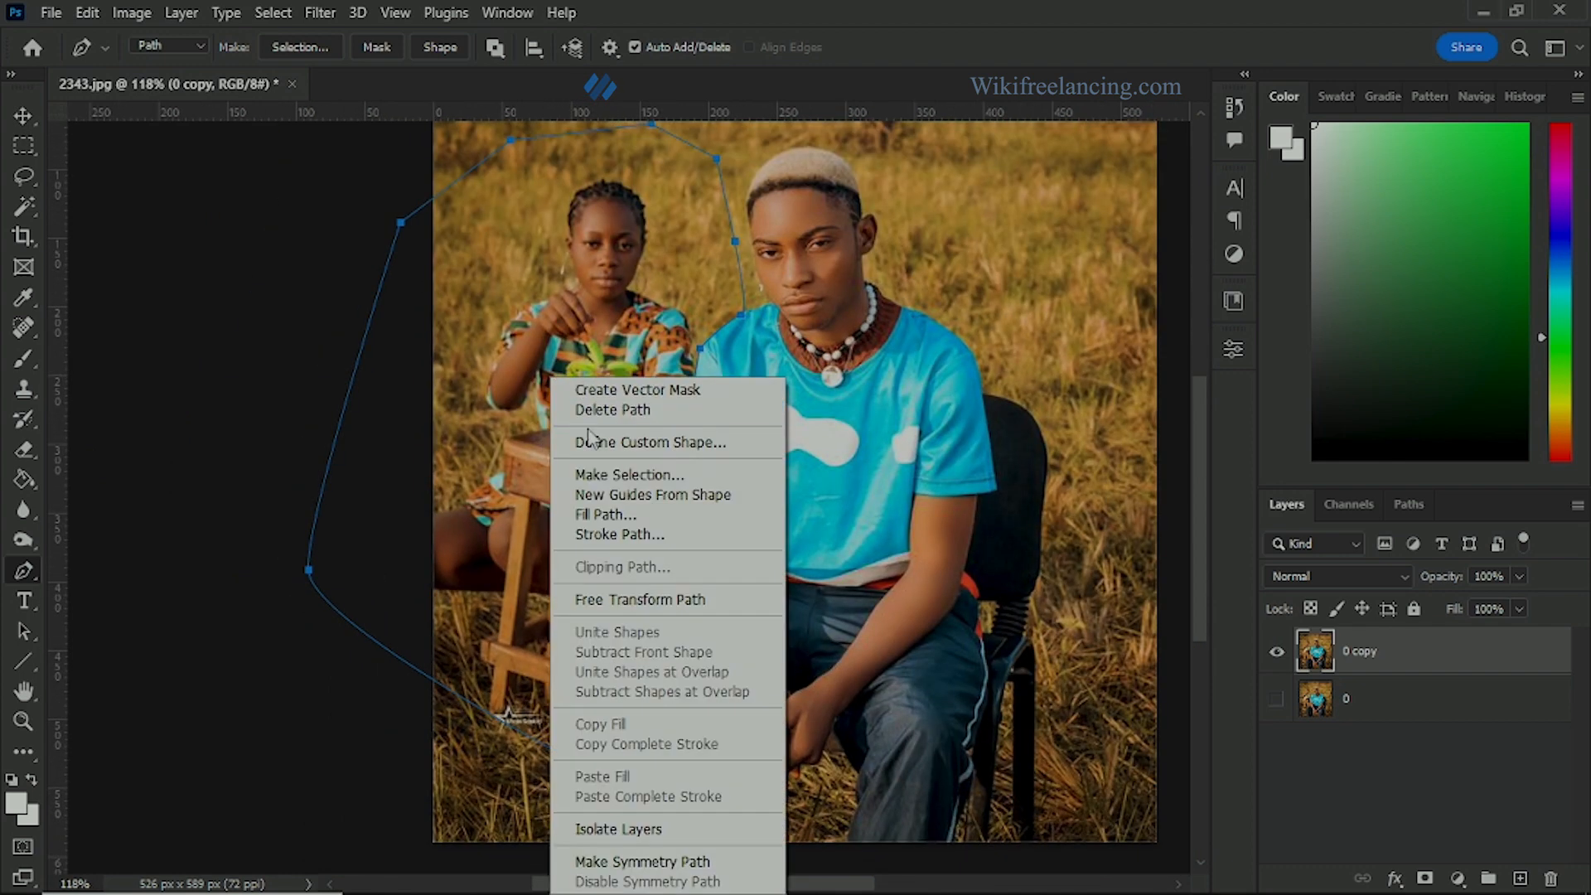
{"action": "left_click", "coordinate": [591, 480]}
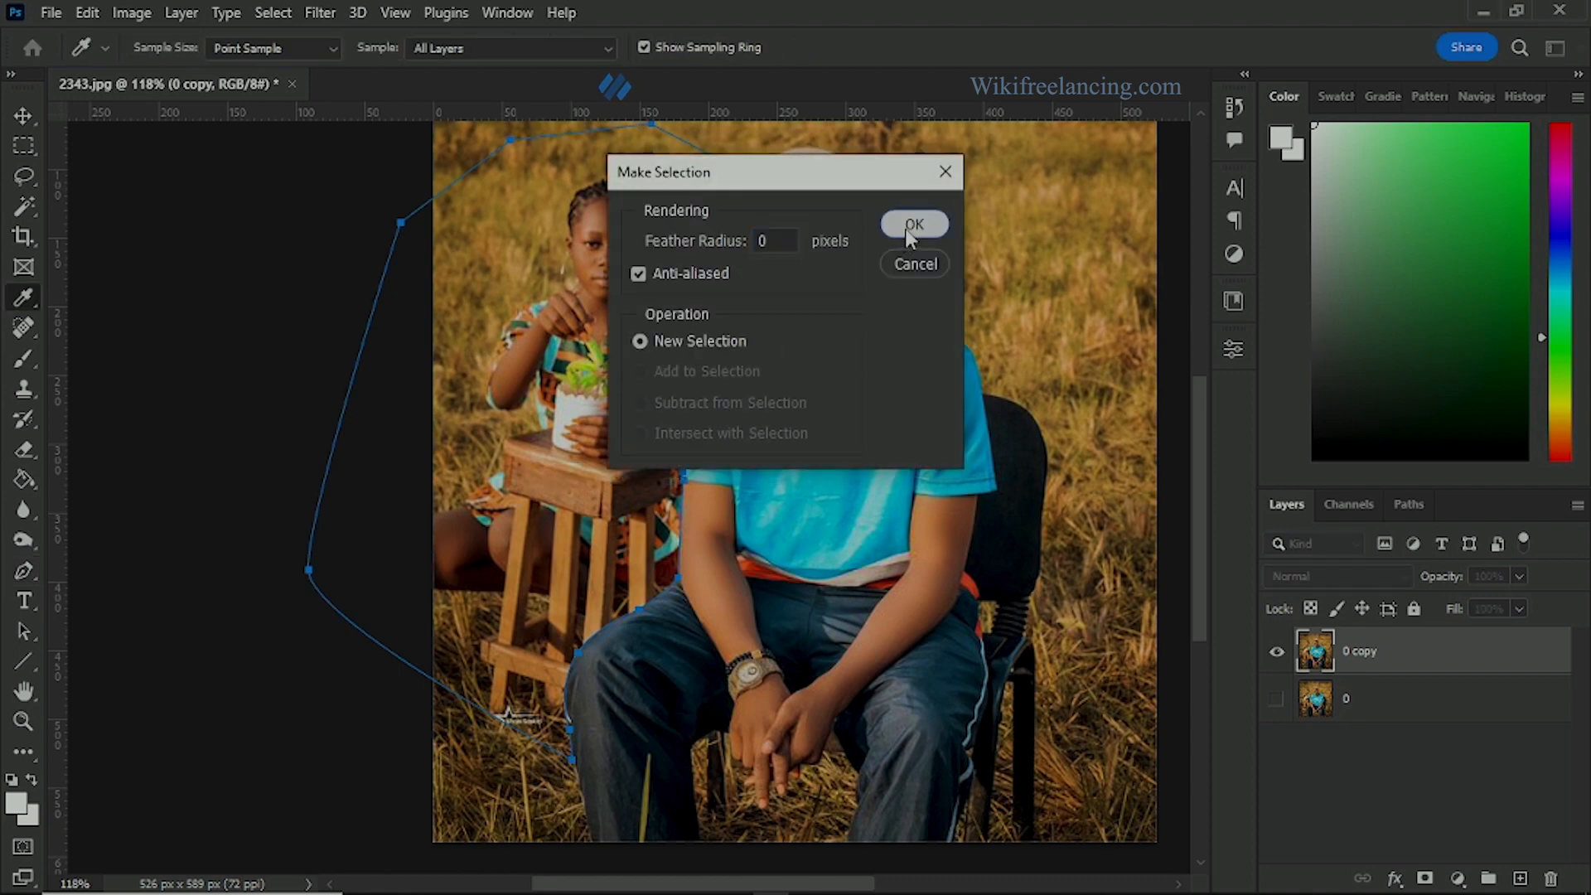
{"action": "left_click", "coordinate": [910, 226]}
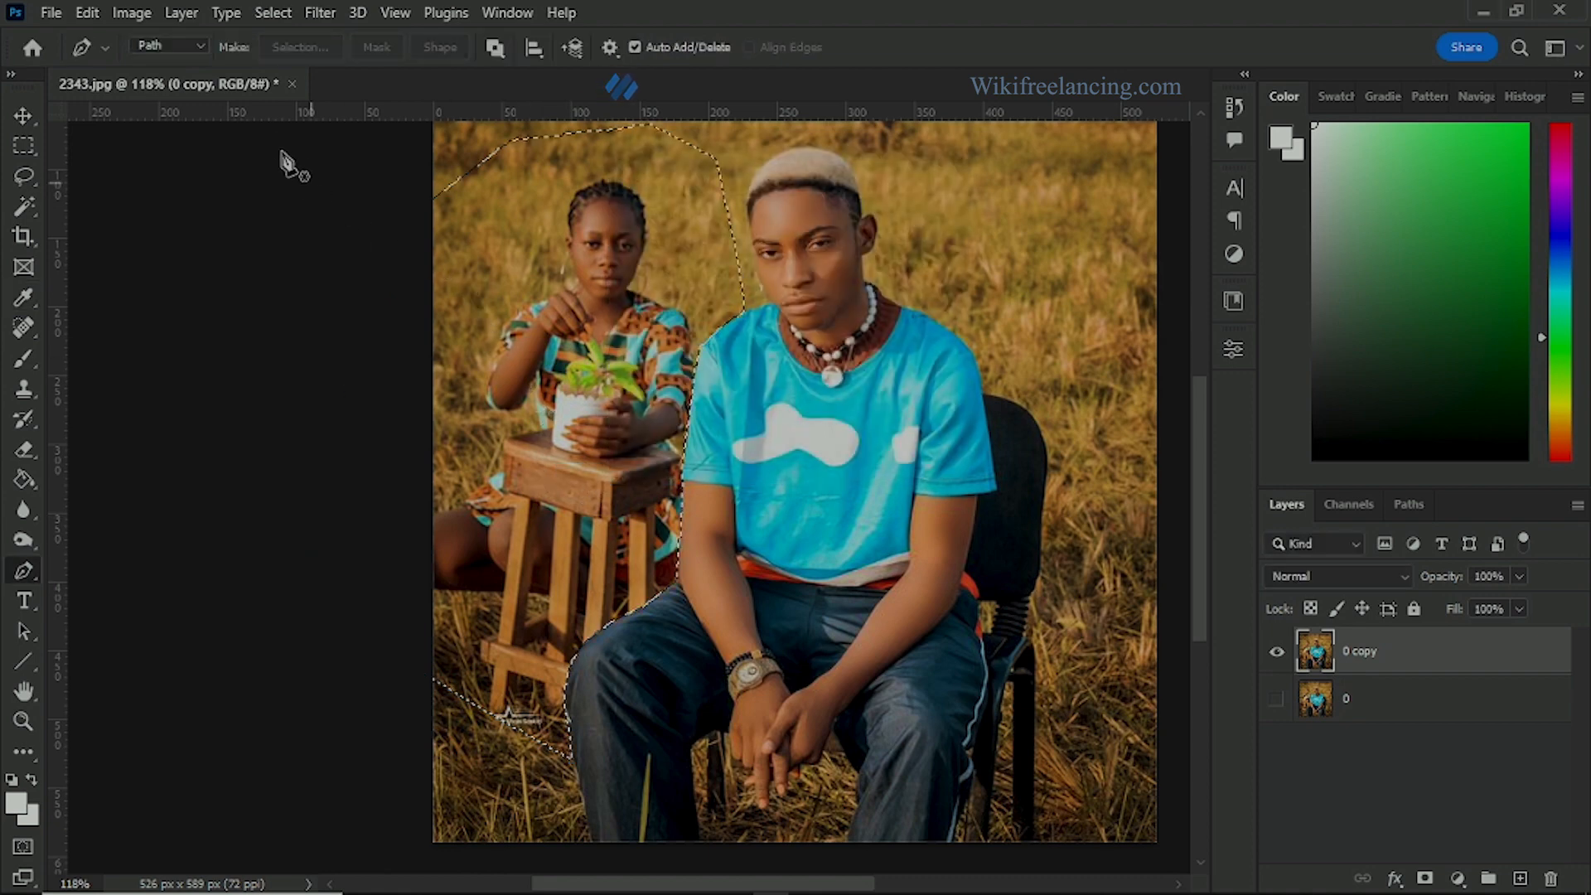
Step: Save the selection as a new channel named "lady"
{"action": "left_click", "coordinate": [272, 13]}
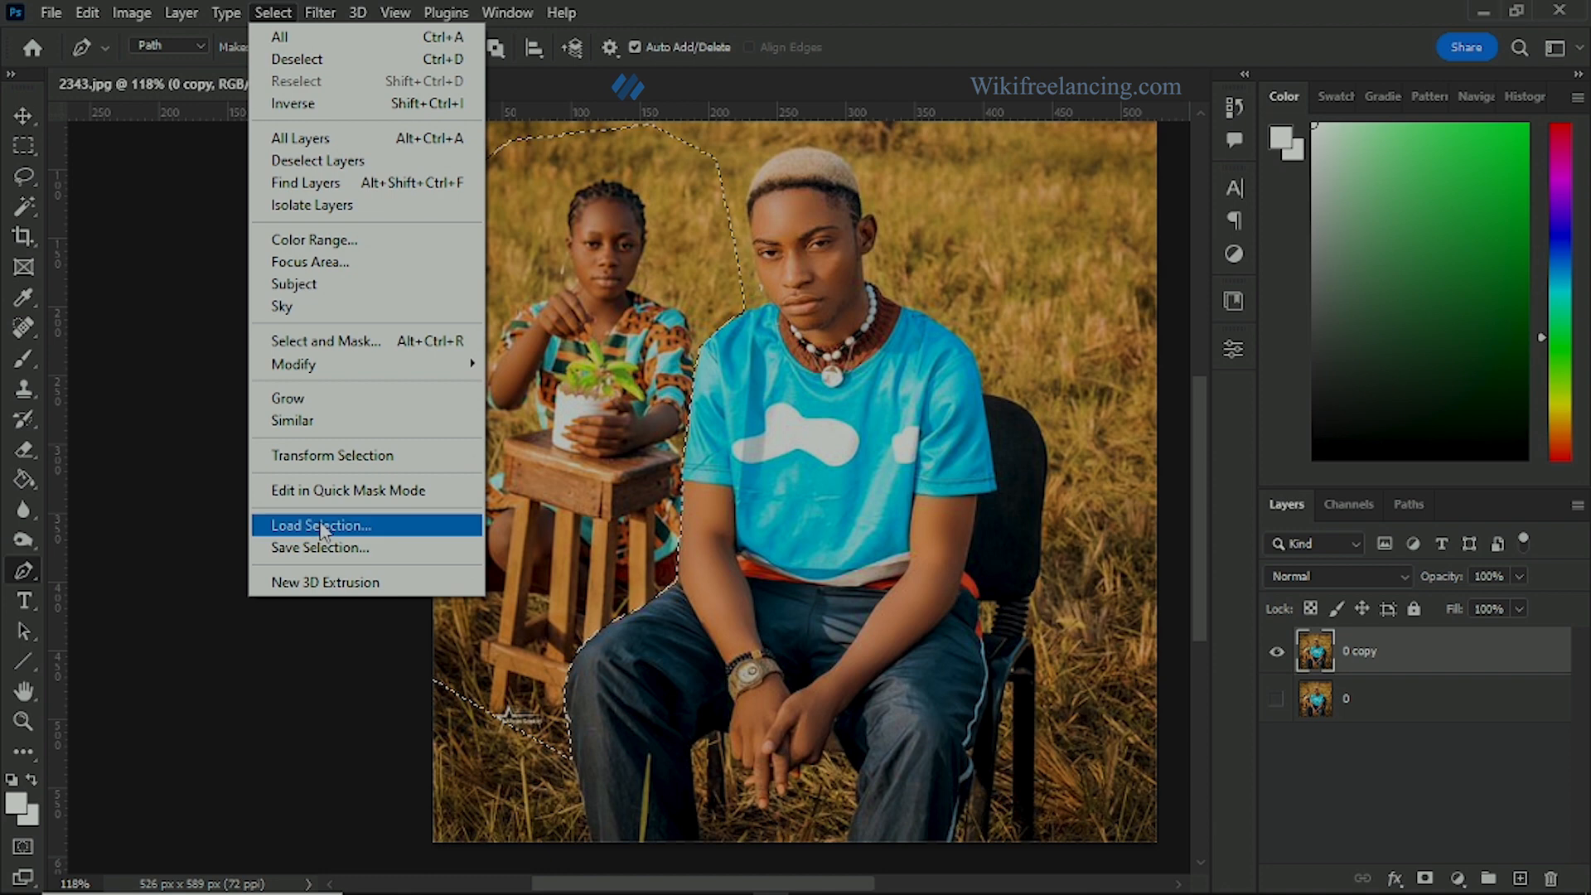
{"action": "left_click", "coordinate": [315, 548]}
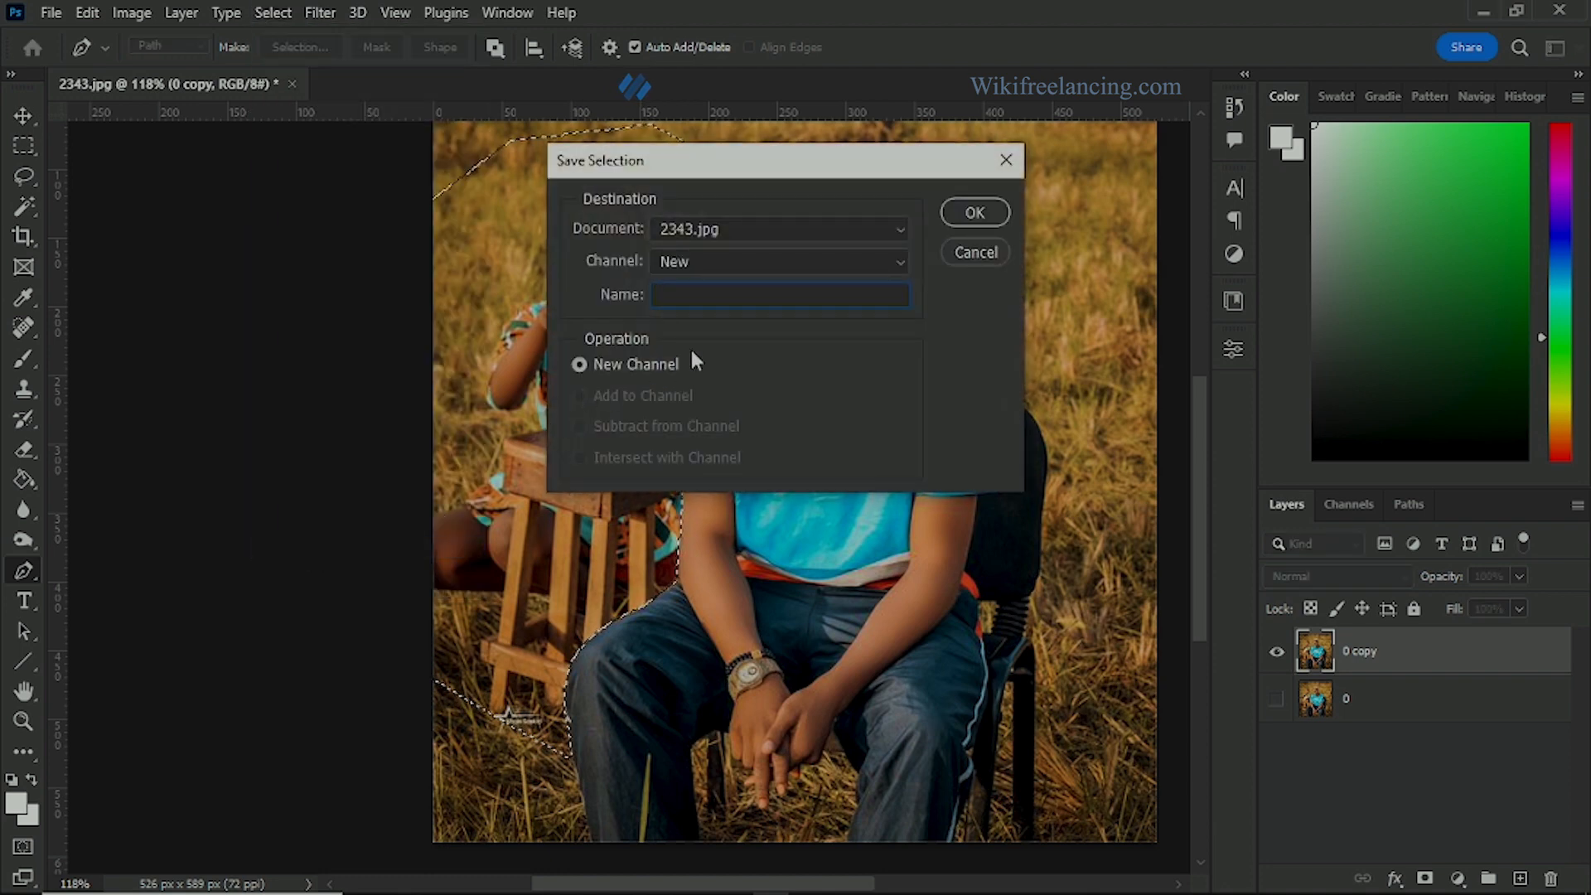
{"action": "type", "text": "lady"}
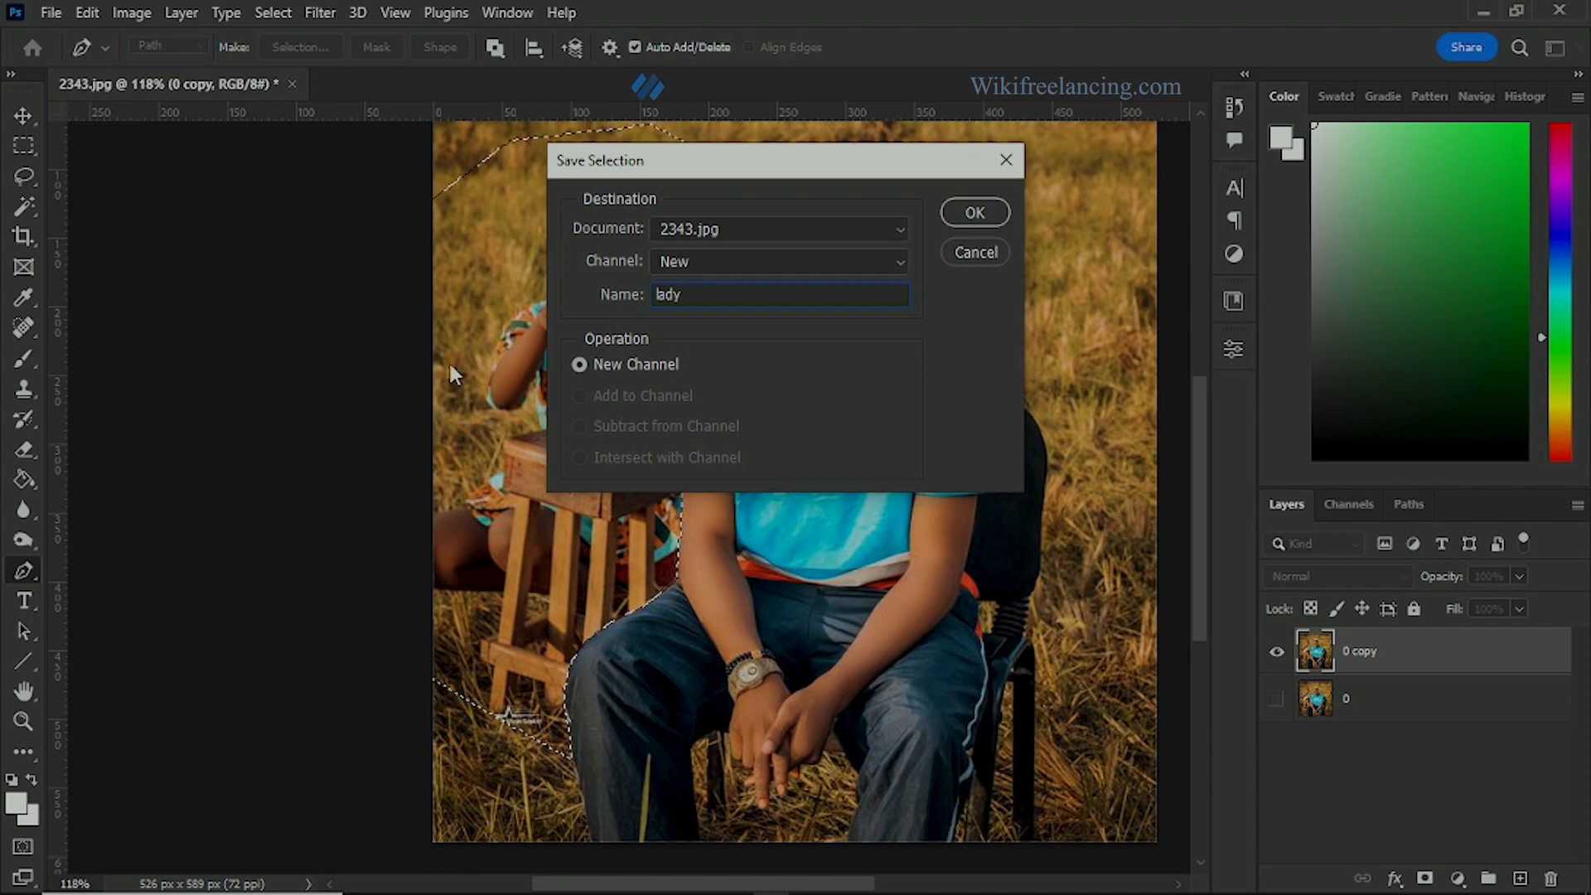
{"action": "left_click", "coordinate": [977, 215]}
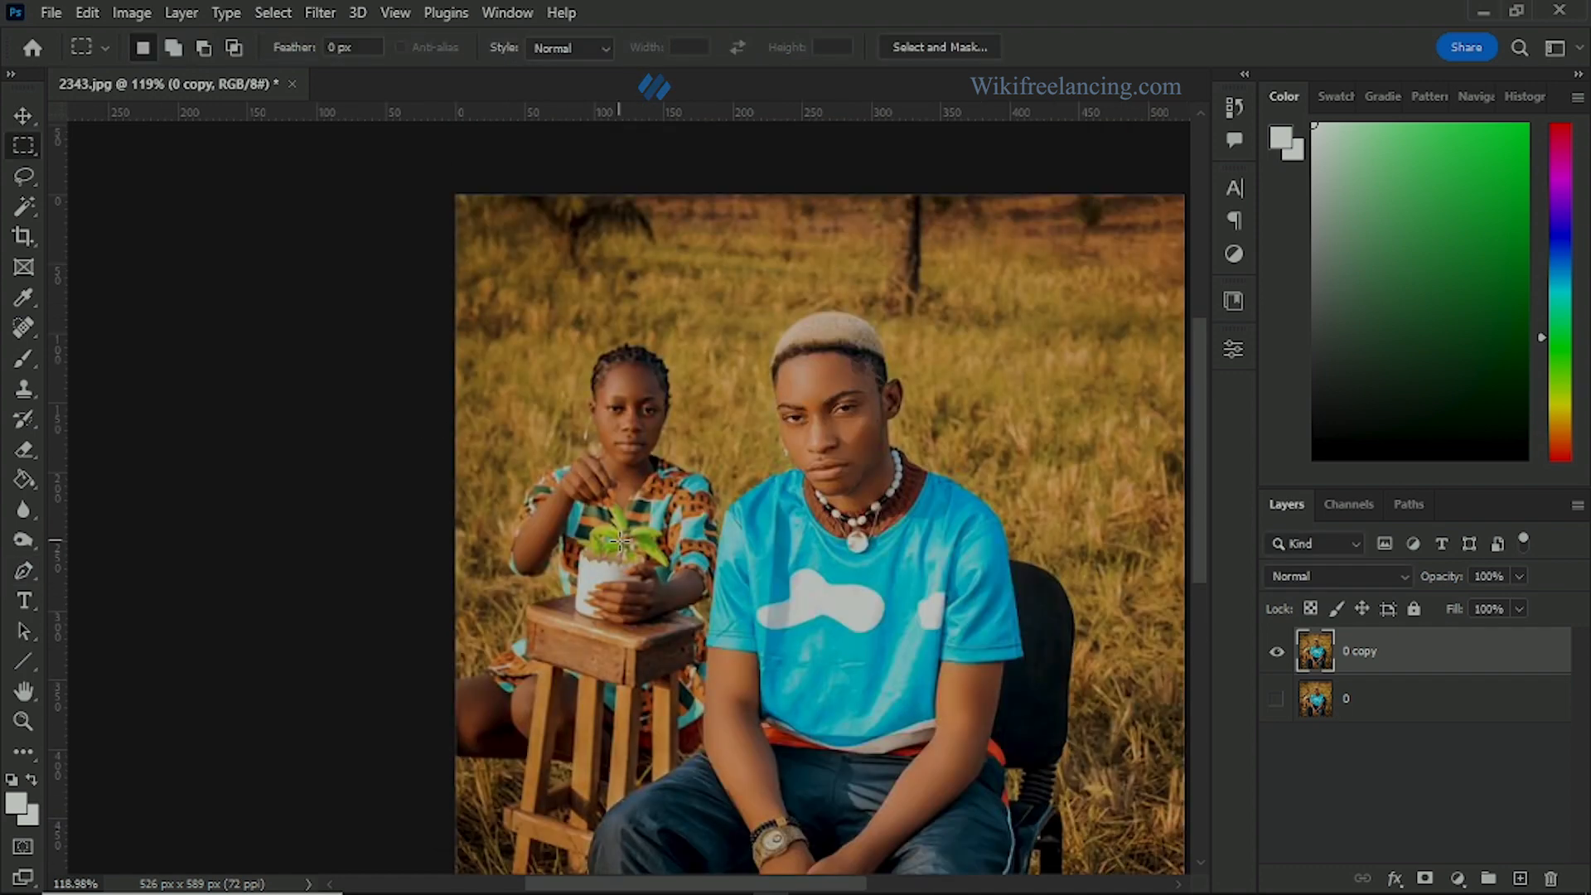
{"action": "left_click_drag", "start_coordinate": [645, 533], "coordinate": [440, 532]}
{"action": "scroll", "coordinate": [776, 518], "scroll_direction": "up", "scroll_amount": 1}
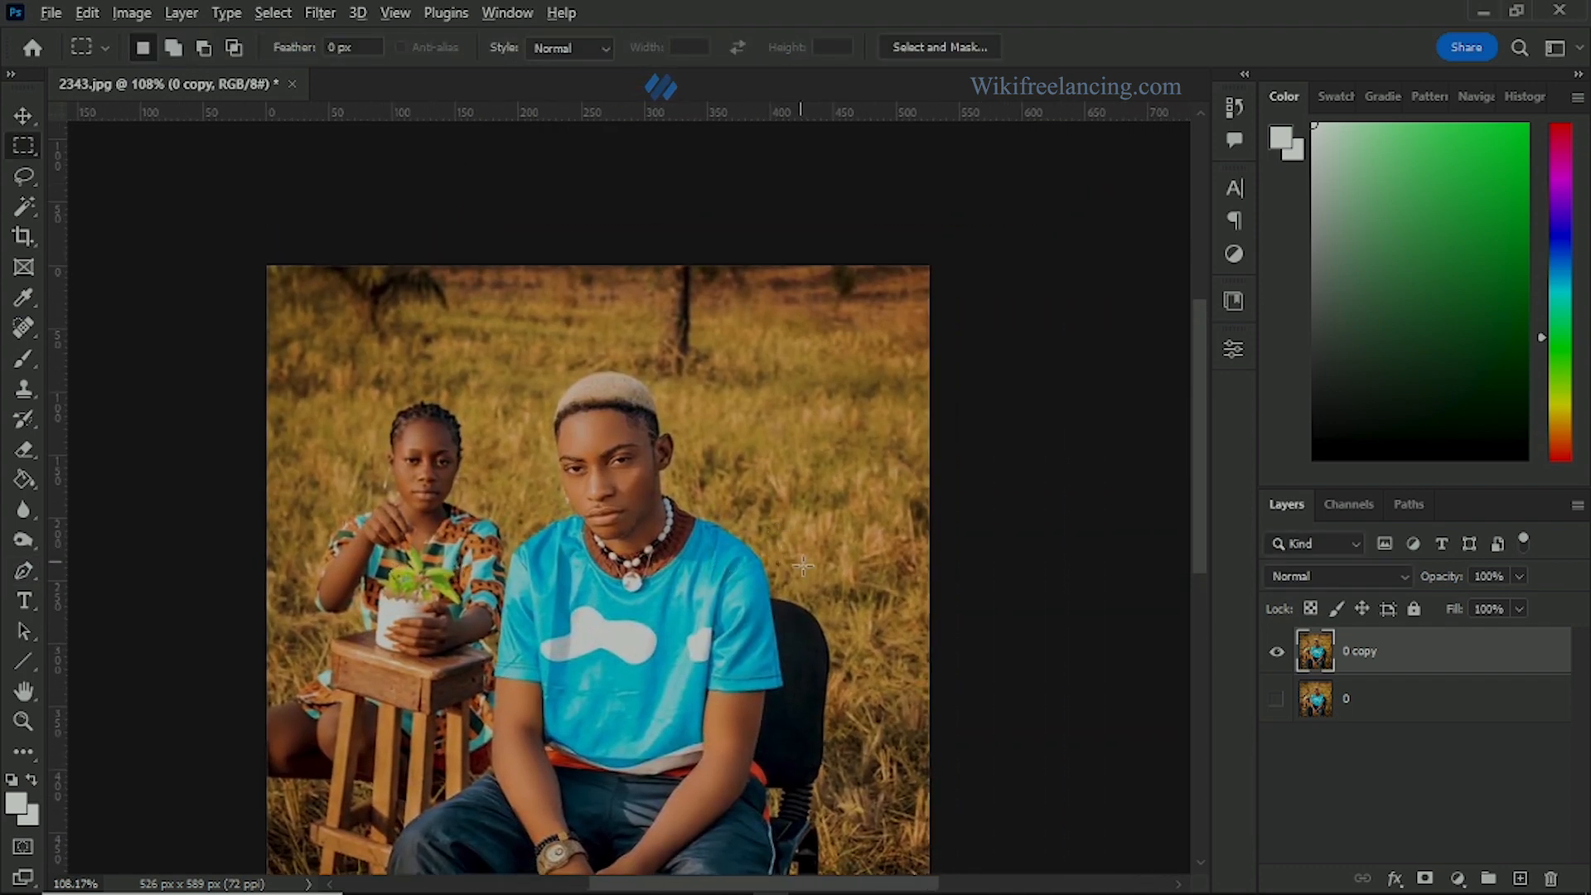
{"action": "scroll", "coordinate": [812, 566], "scroll_direction": "up", "scroll_amount": 5}
{"action": "left_click_drag", "start_coordinate": [437, 597], "coordinate": [645, 563]}
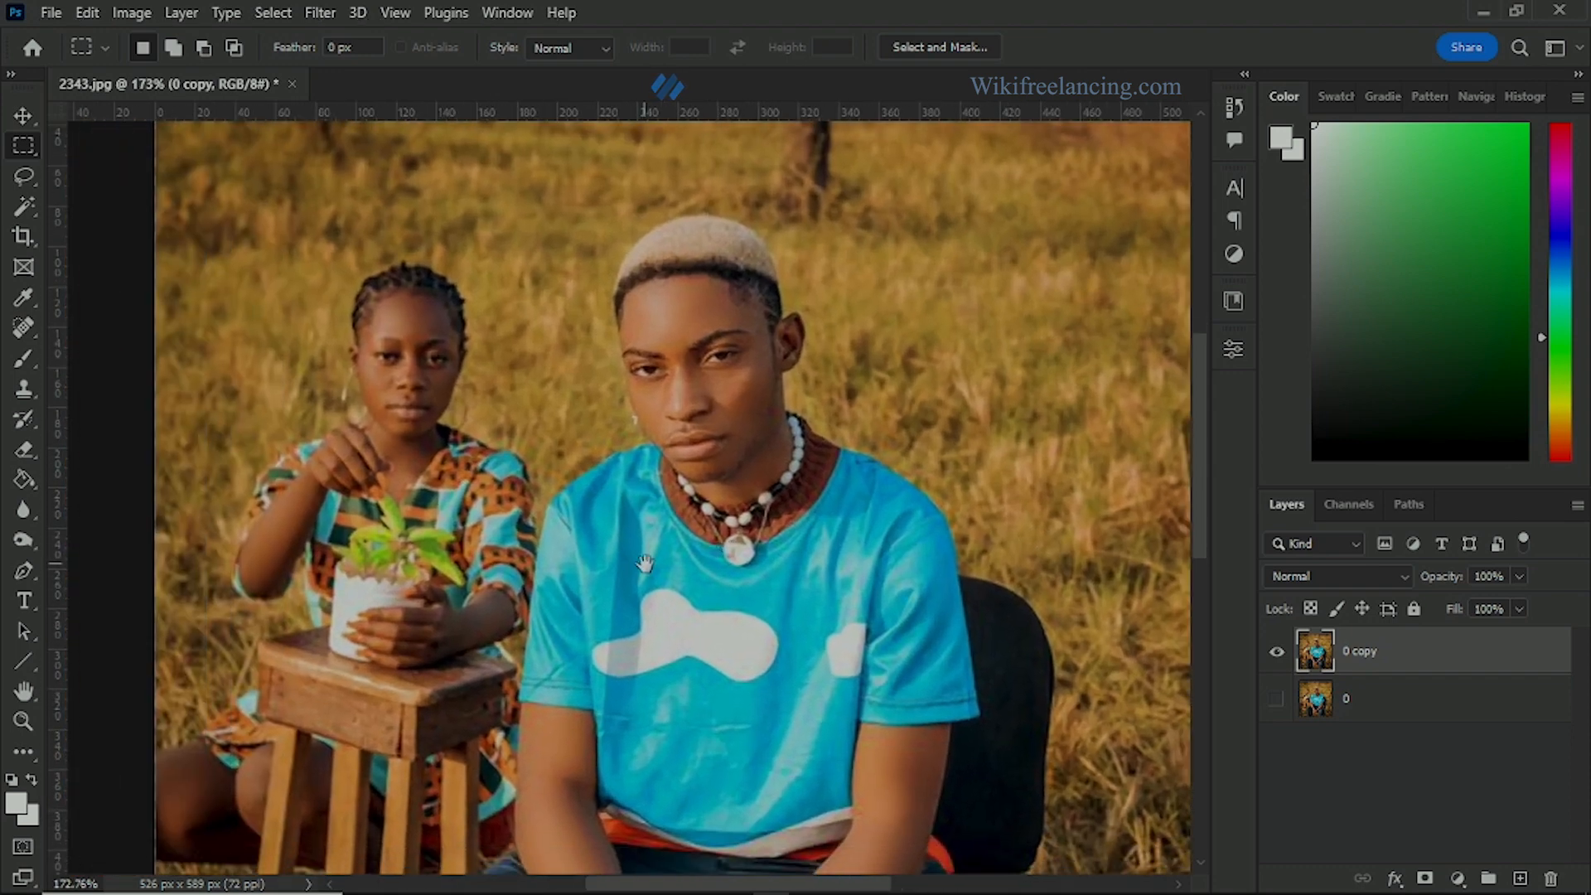
{"action": "scroll", "coordinate": [349, 464], "scroll_direction": "down", "scroll_amount": 3}
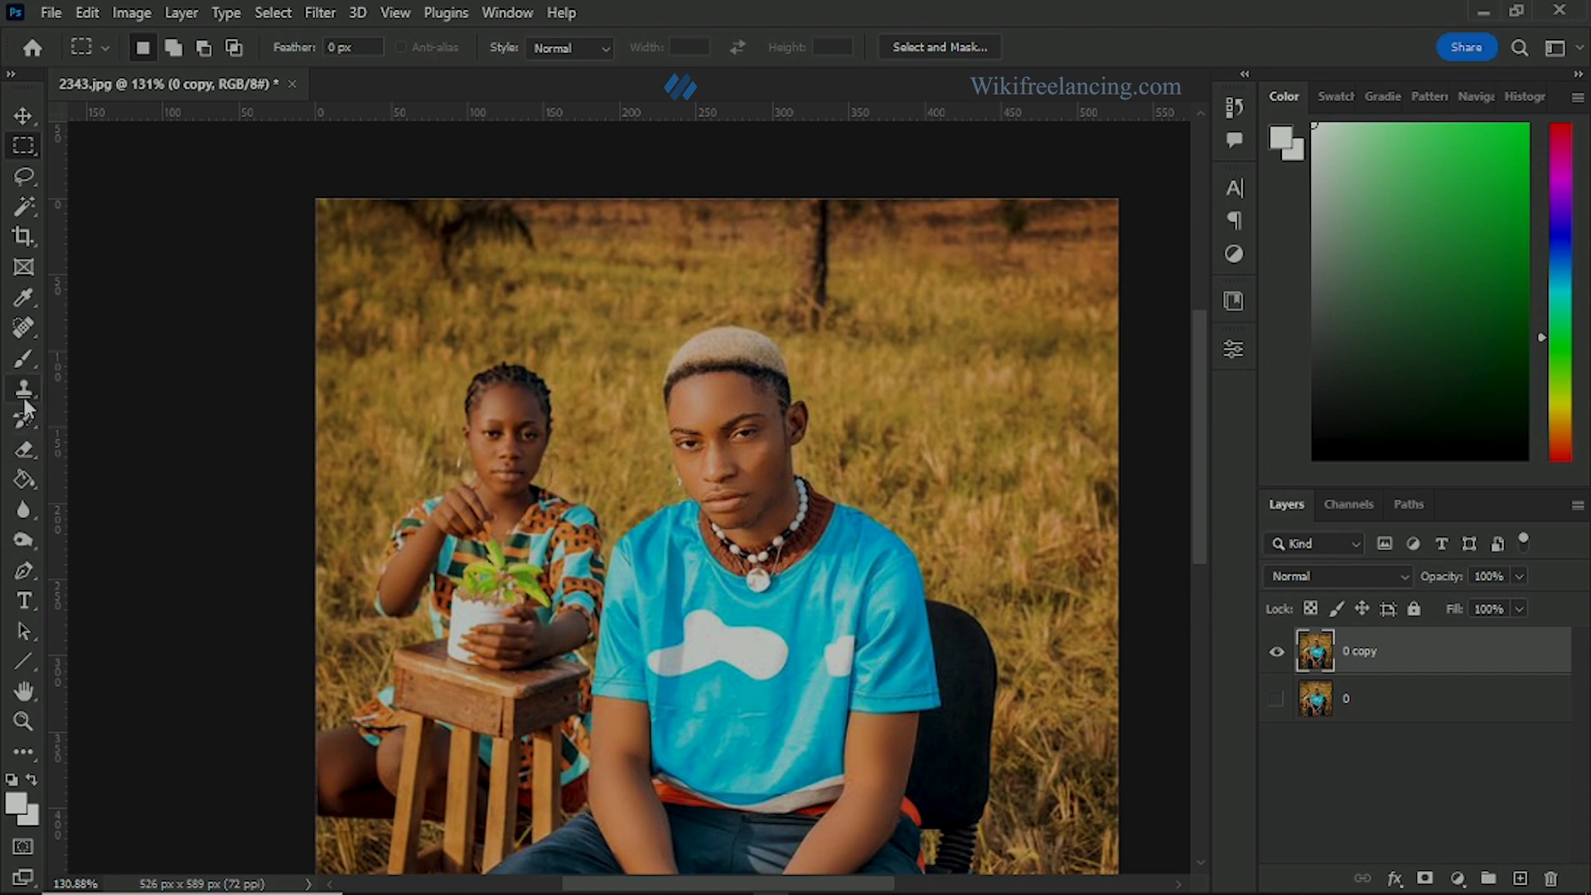
Step: Try covering the woman's head with grass sampled beside her using the Clone Stamp tool, and undo the strokes
{"action": "left_click", "coordinate": [24, 389]}
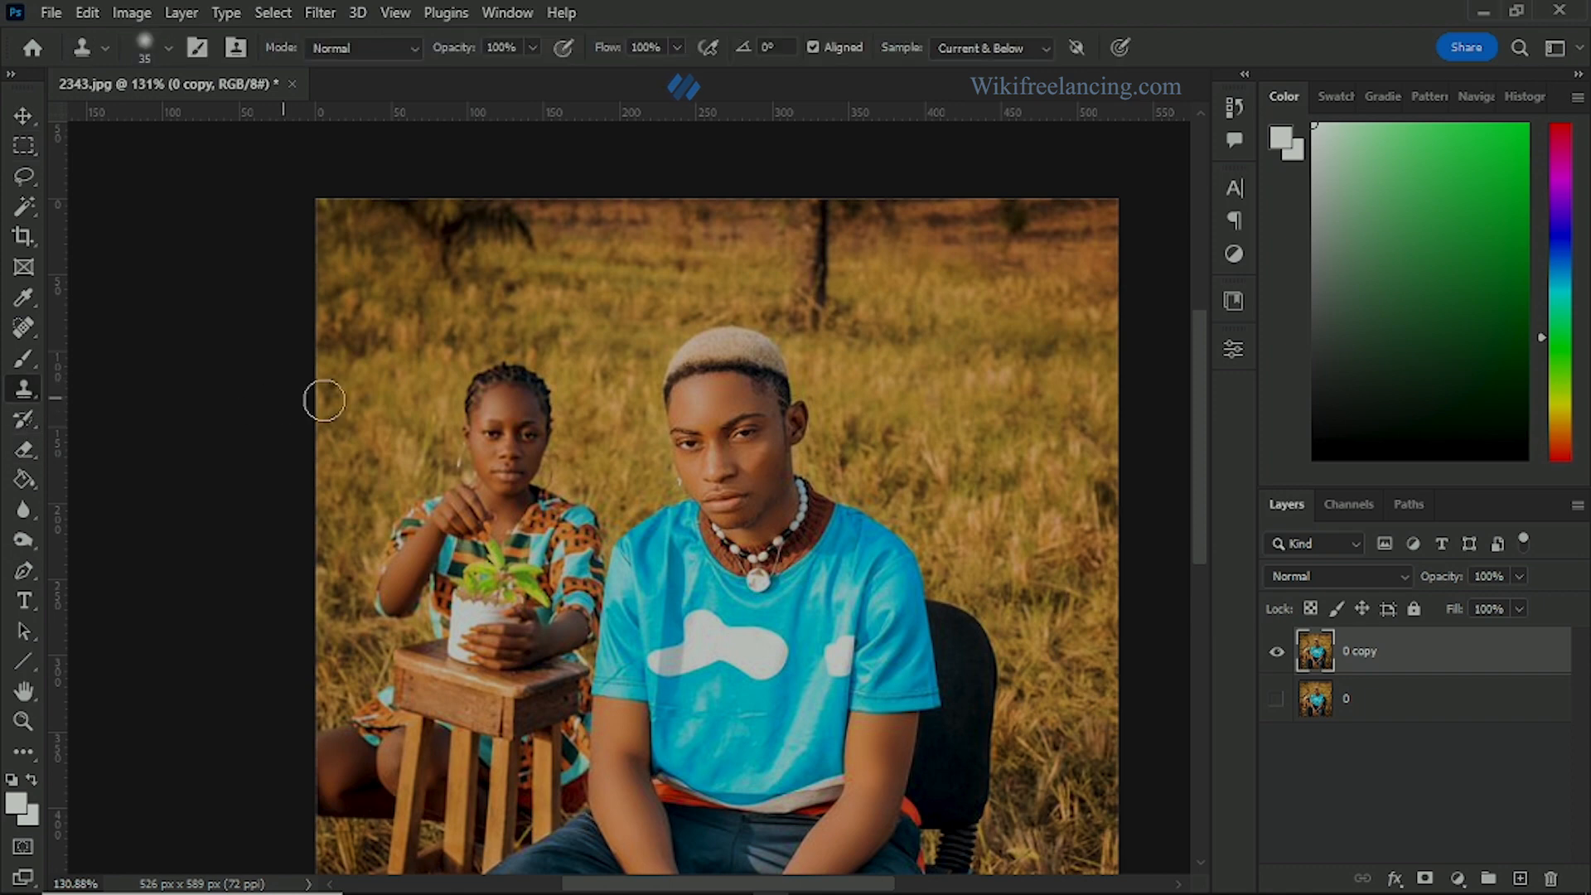
{"action": "left_click", "coordinate": [361, 371], "text": "alt"}
{"action": "mouse_move", "coordinate": [435, 409]}
{"action": "left_mouse_down"}
{"action": "mouse_move", "coordinate": [530, 394]}
{"action": "mouse_move", "coordinate": [464, 364]}
{"action": "mouse_move", "coordinate": [513, 386]}
{"action": "mouse_move", "coordinate": [435, 439]}
{"action": "left_mouse_up"}
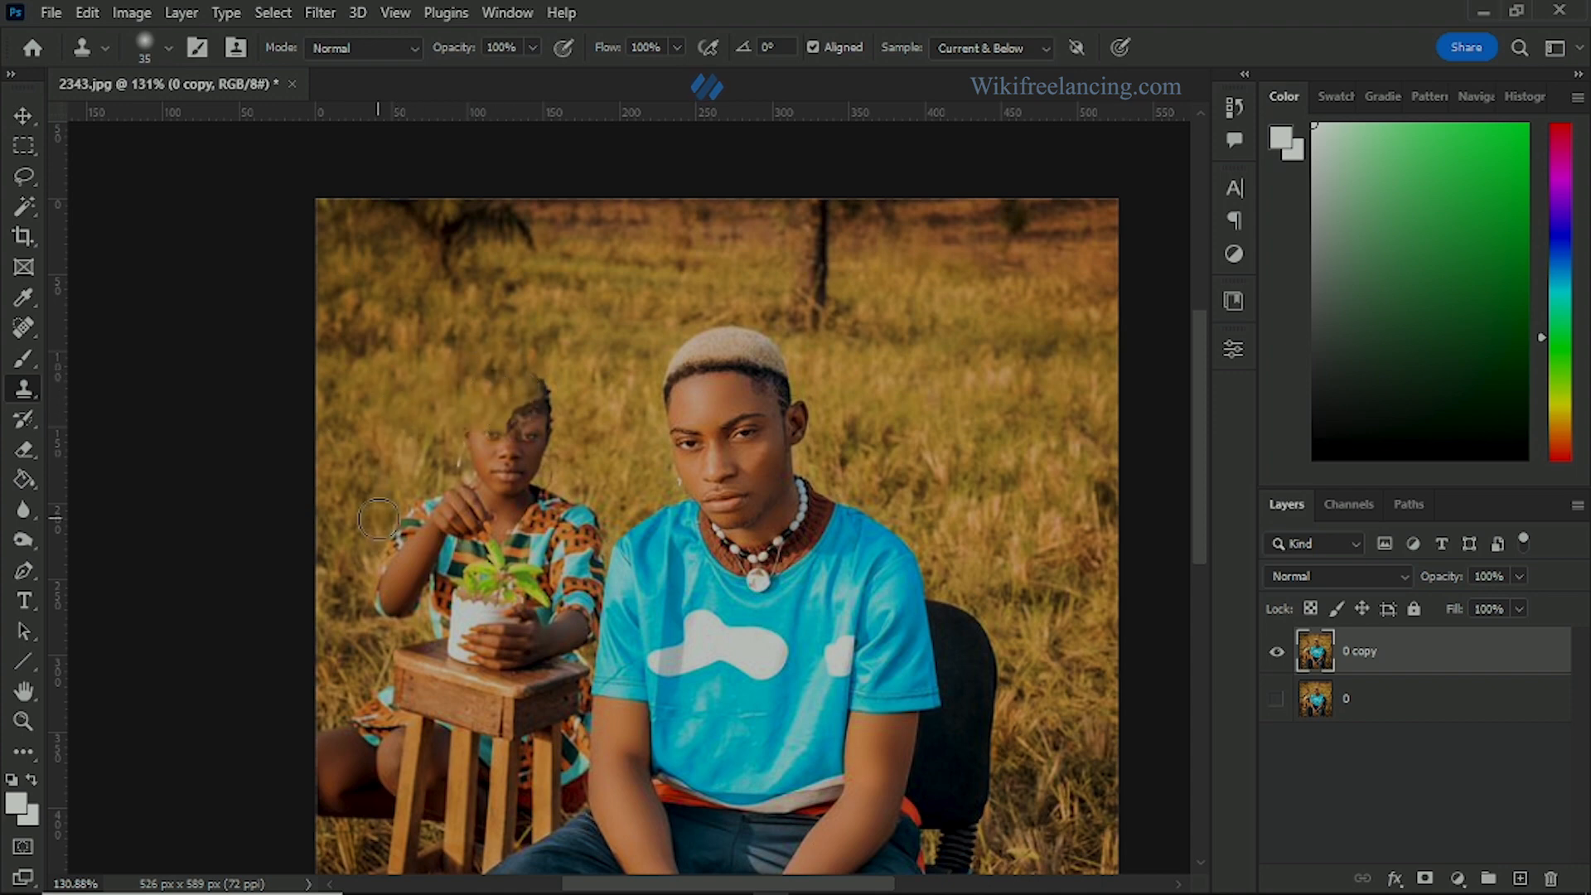
{"action": "key", "text": "ctrl+z"}
{"action": "key", "text": "ctrl+z"}
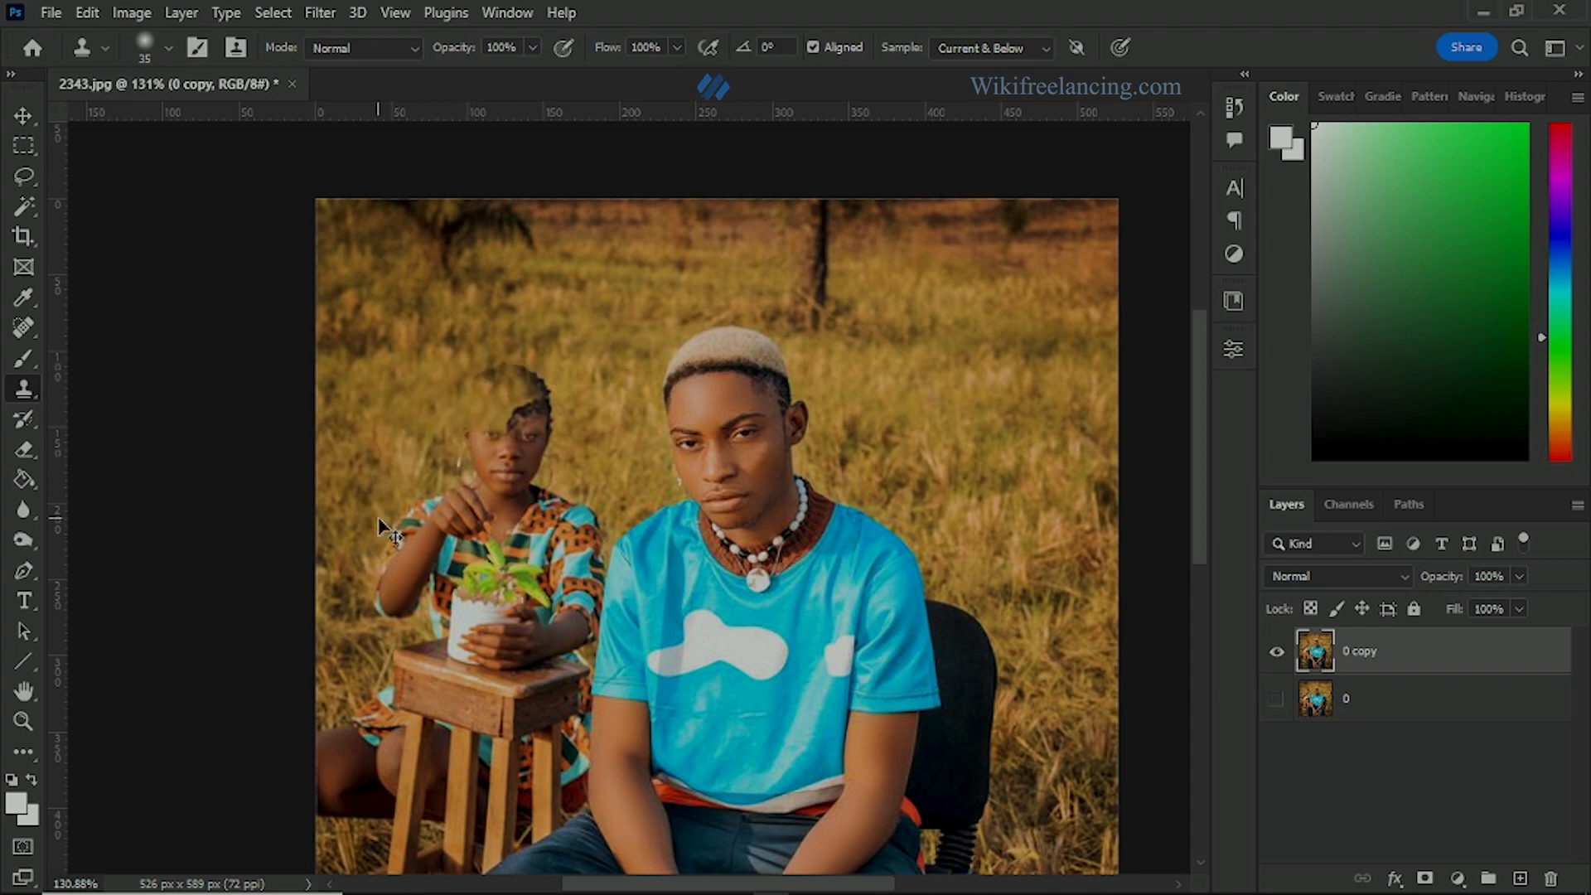
Step: Draw a closed Pen path around the grass to the right of the man, following his shoulder and chair and extending past the photo's edge
{"action": "scroll", "coordinate": [457, 519], "scroll_direction": "up", "scroll_amount": 3}
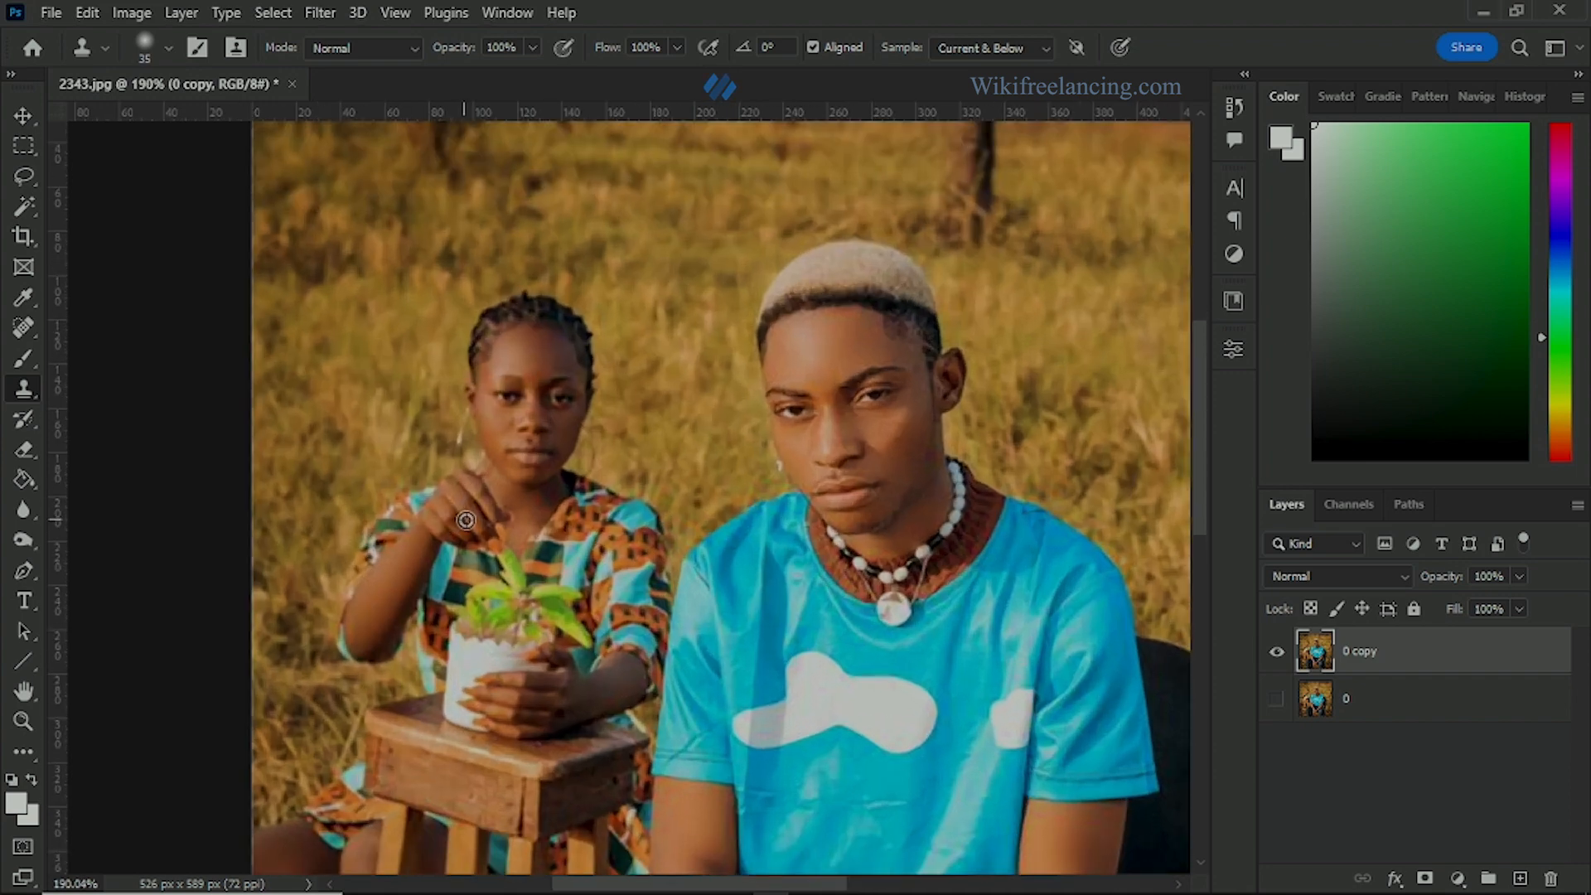
{"action": "scroll", "coordinate": [465, 521], "scroll_direction": "down", "scroll_amount": 3}
{"action": "left_click_drag", "start_coordinate": [701, 527], "coordinate": [499, 468]}
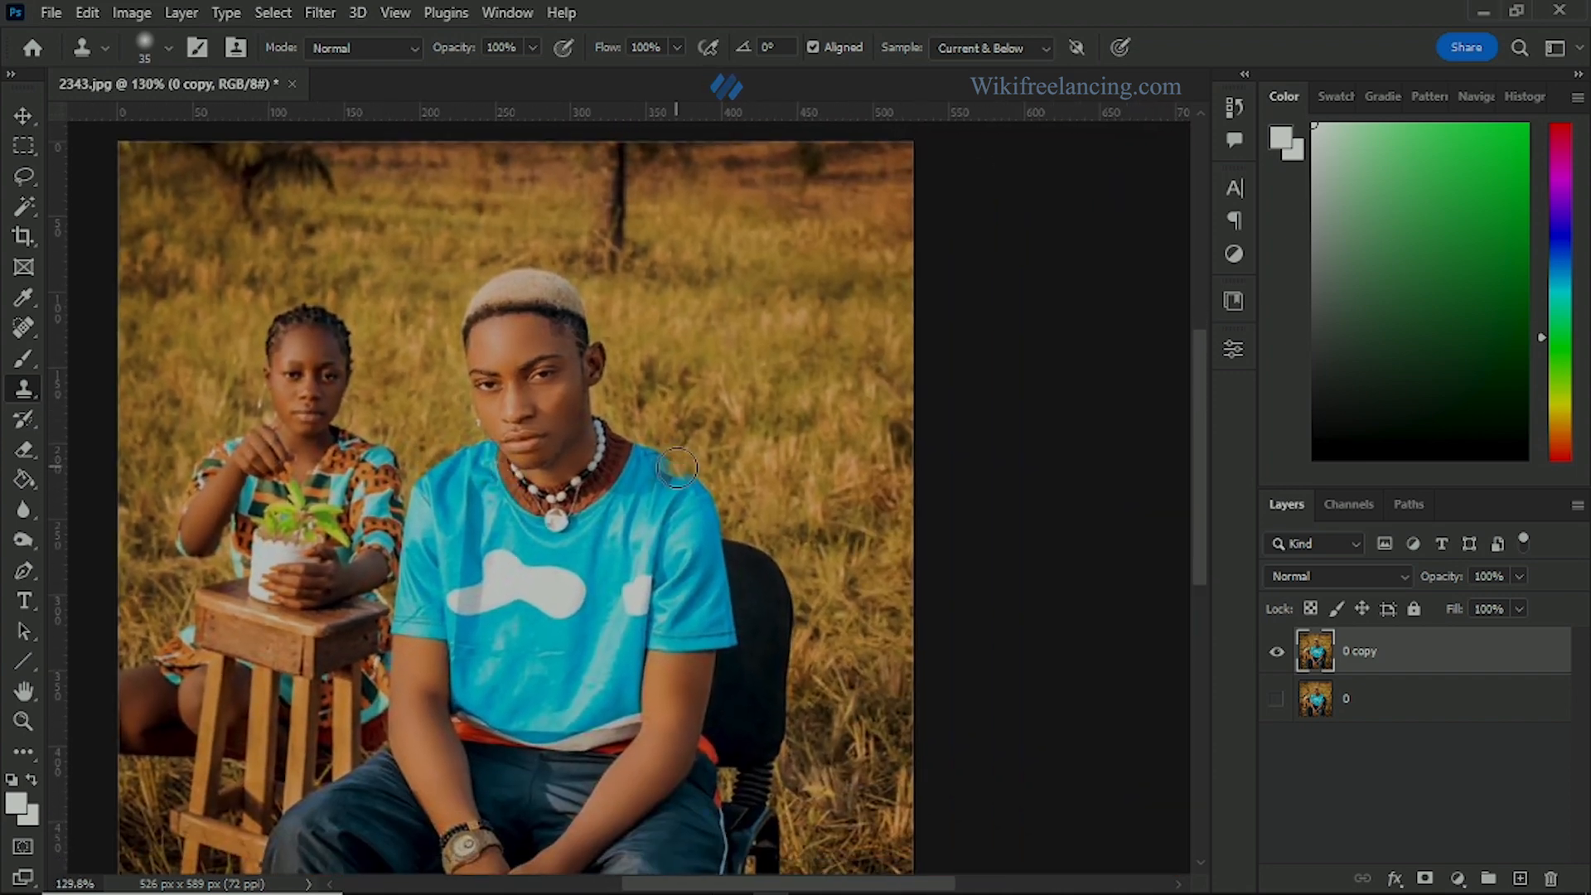
{"action": "left_click", "coordinate": [25, 146]}
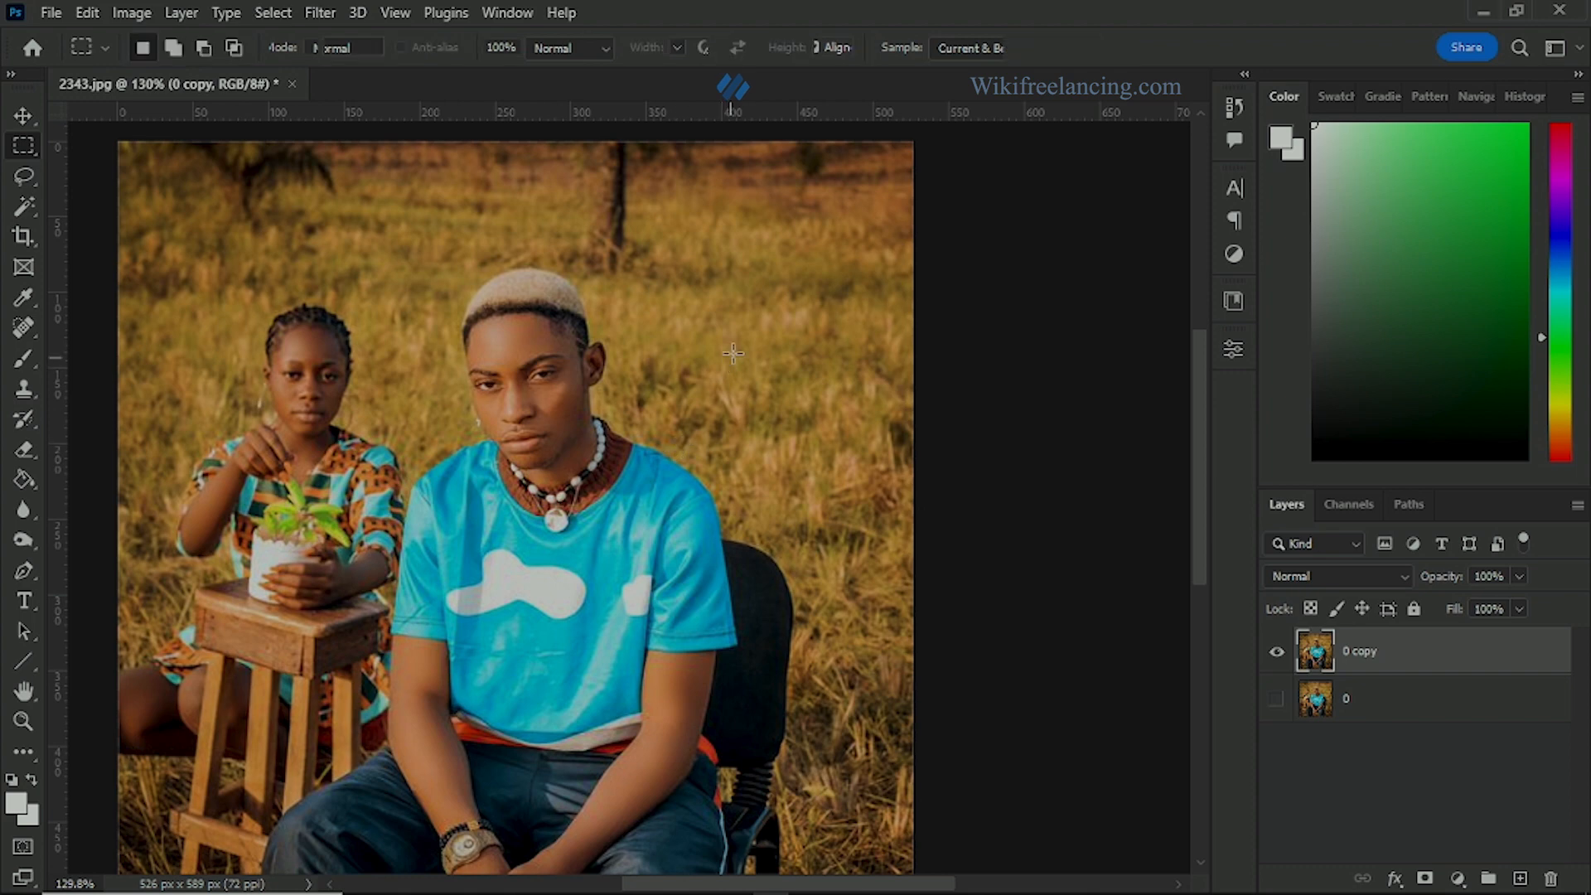
{"action": "left_click", "coordinate": [23, 570]}
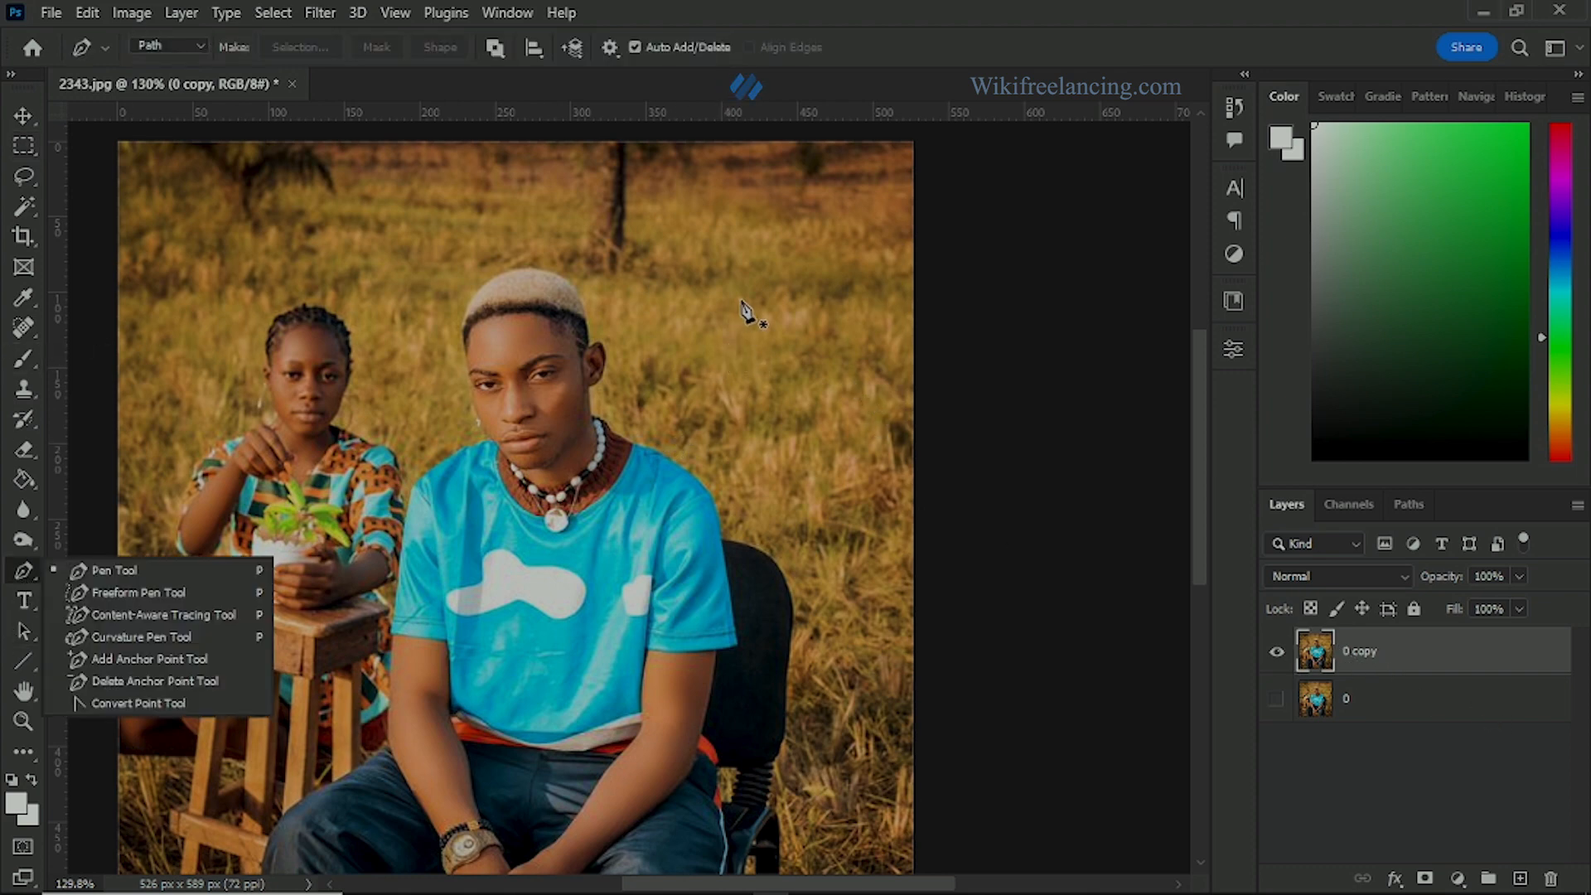
{"action": "left_click", "coordinate": [696, 280]}
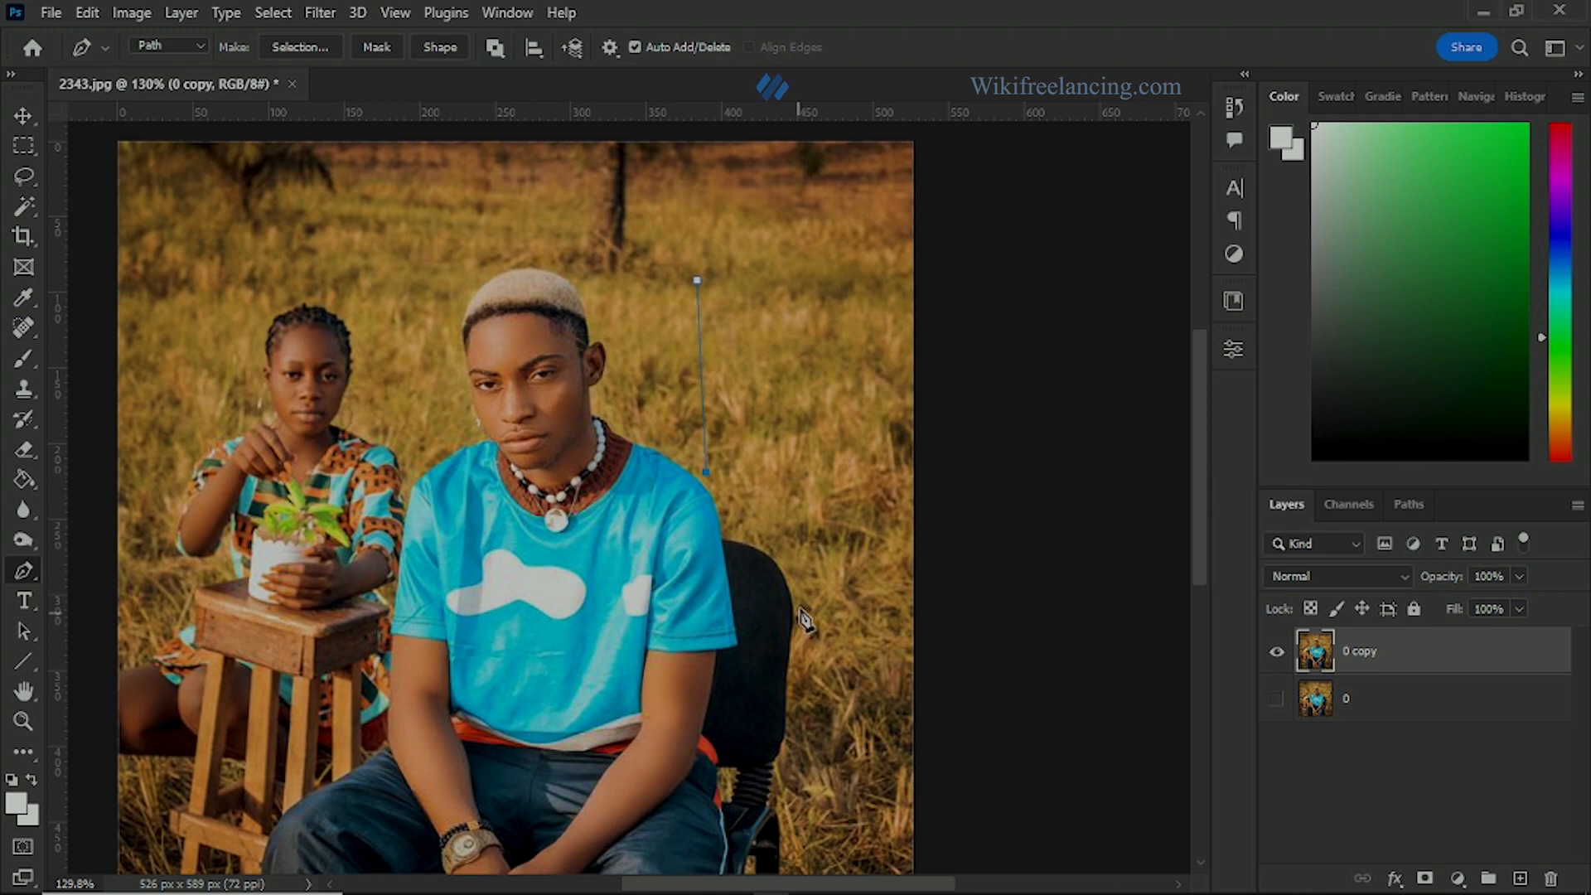
{"action": "left_click_drag", "start_coordinate": [802, 632], "coordinate": [800, 665]}
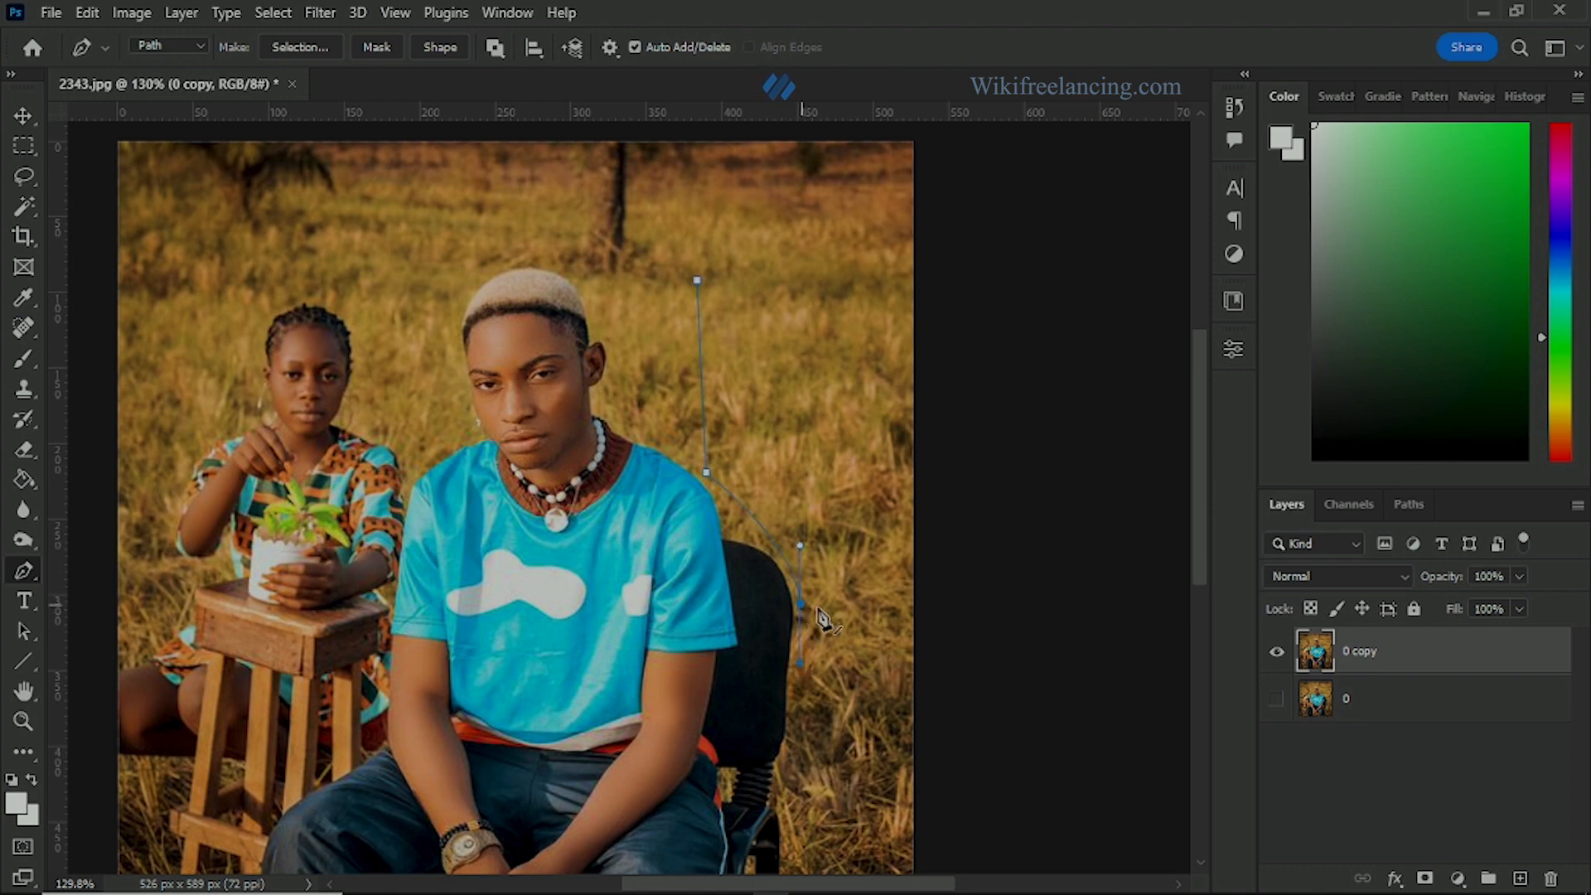
{"action": "left_click", "coordinate": [940, 607]}
{"action": "left_click", "coordinate": [954, 238]}
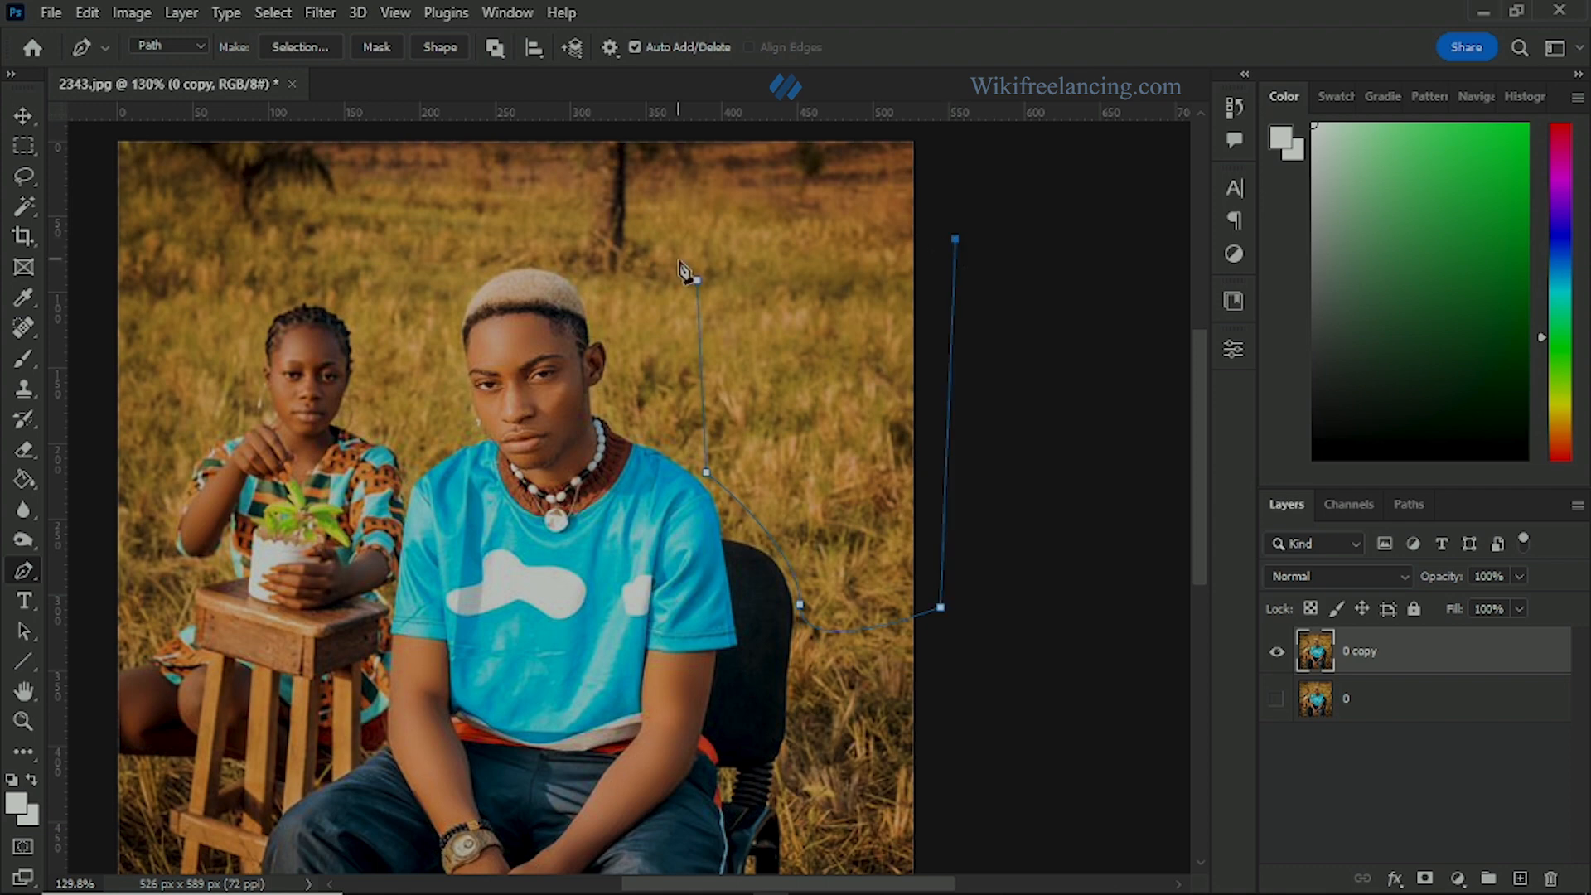
{"action": "left_click", "coordinate": [697, 250]}
Step: Convert the grass path into an anti-aliased selection with a 0-pixel feather radius and copy it to a new layer
{"action": "right_click", "coordinate": [798, 380]}
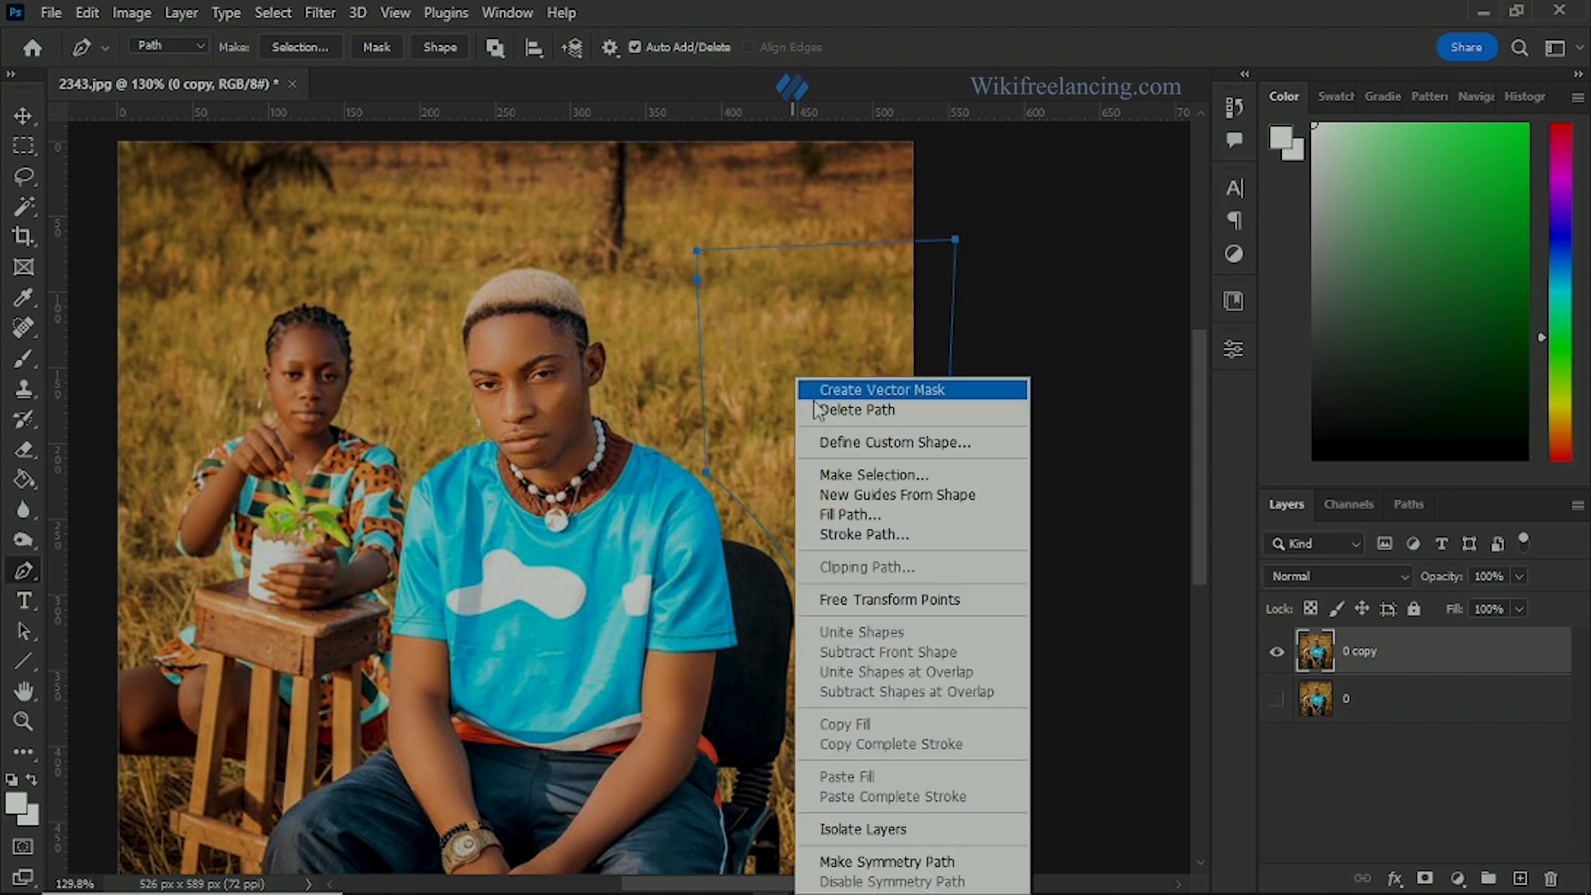
{"action": "left_click", "coordinate": [874, 474]}
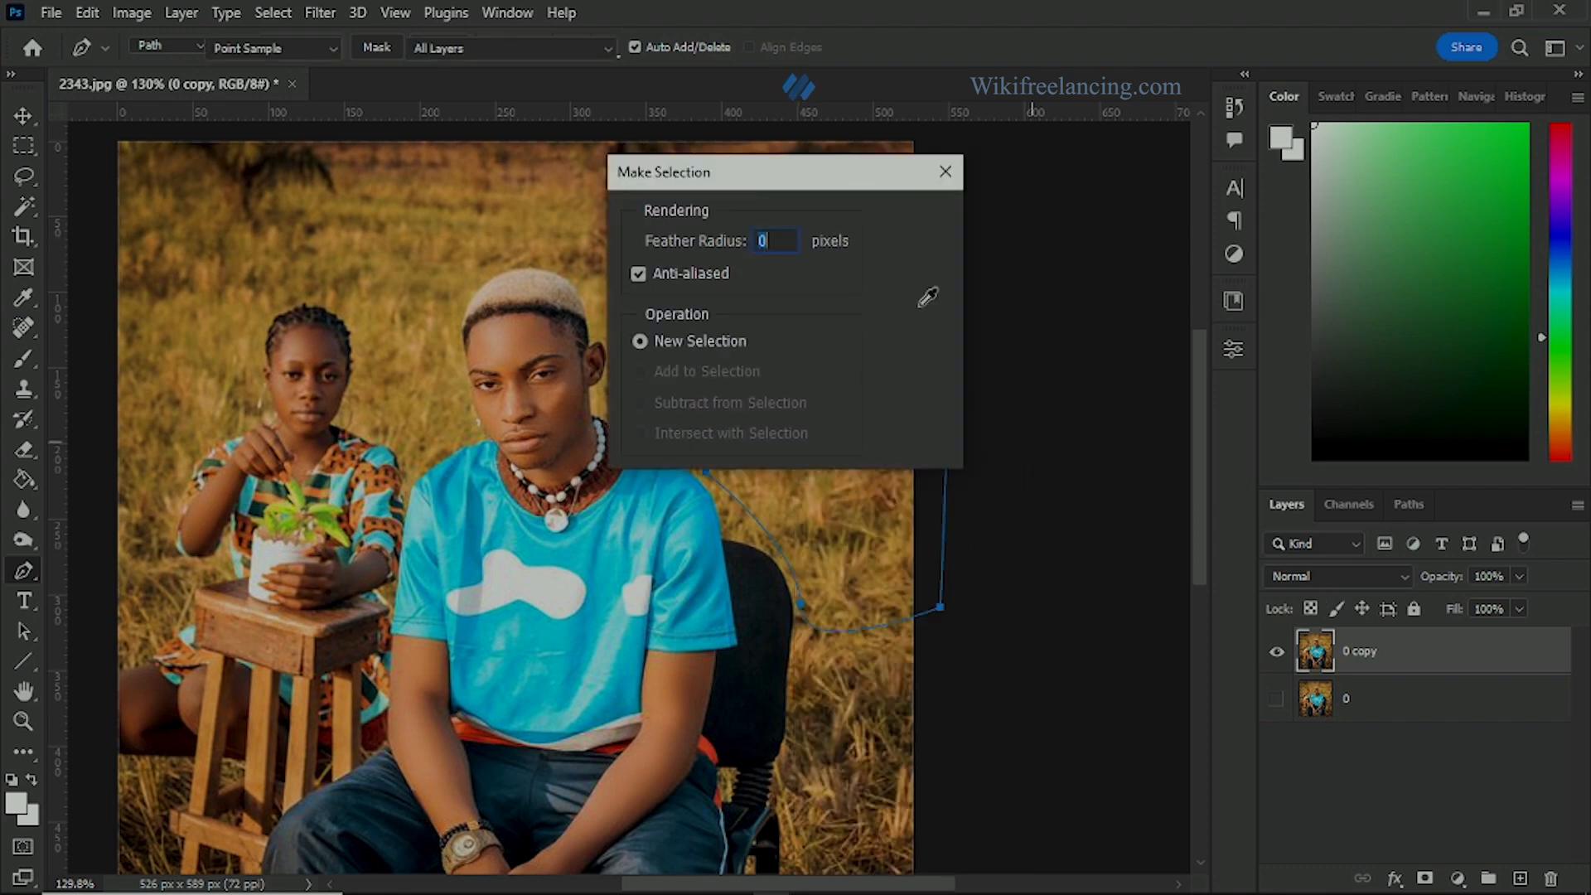
{"action": "key", "text": "Return"}
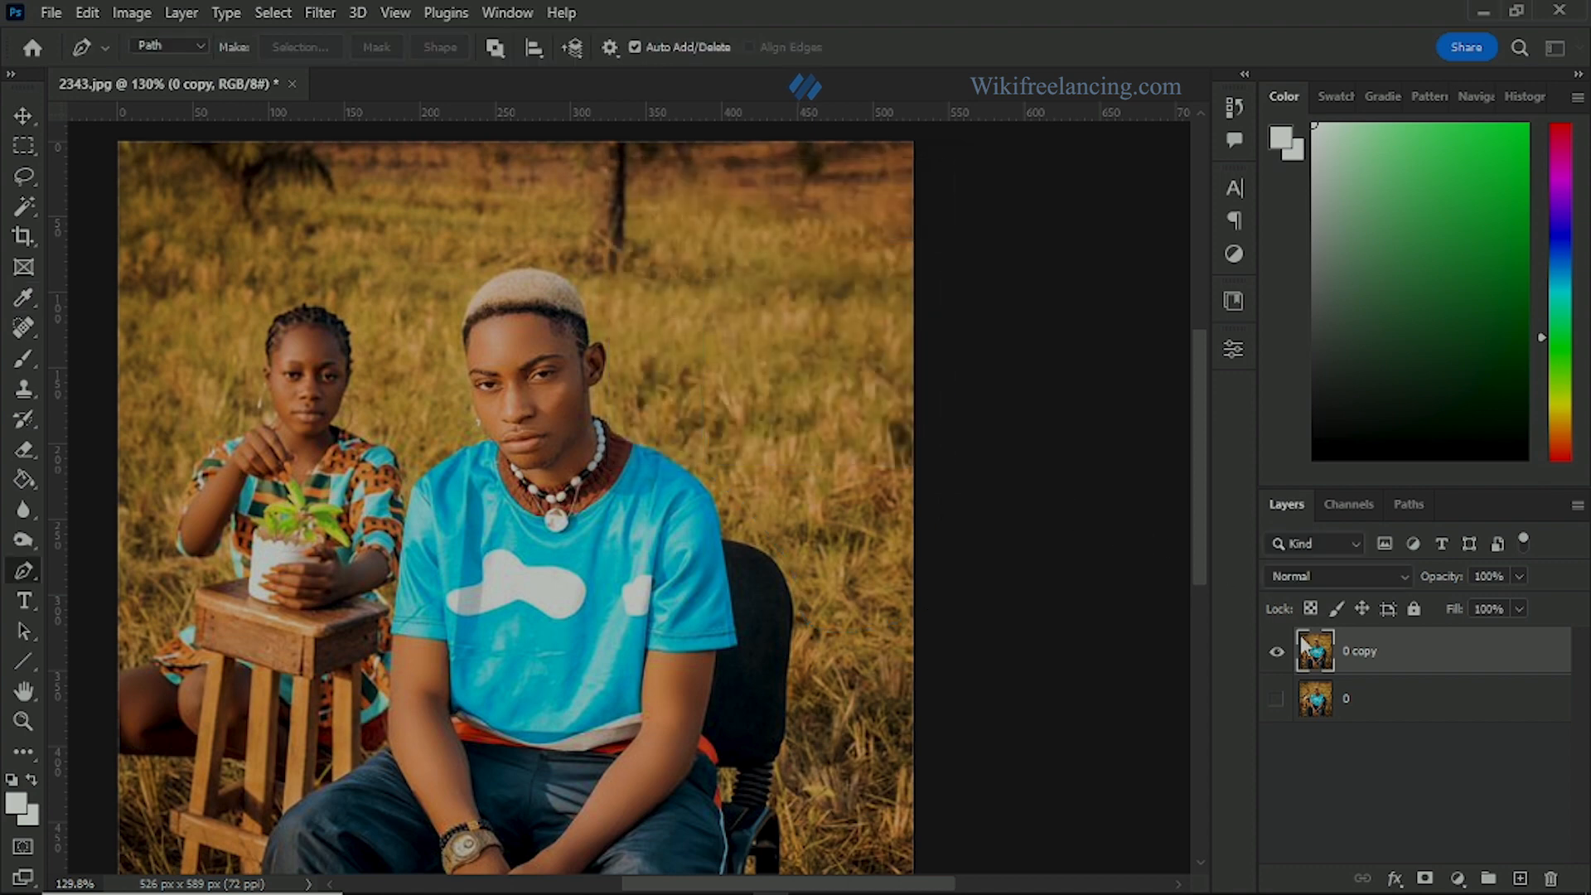
{"action": "key", "text": "ctrl+j"}
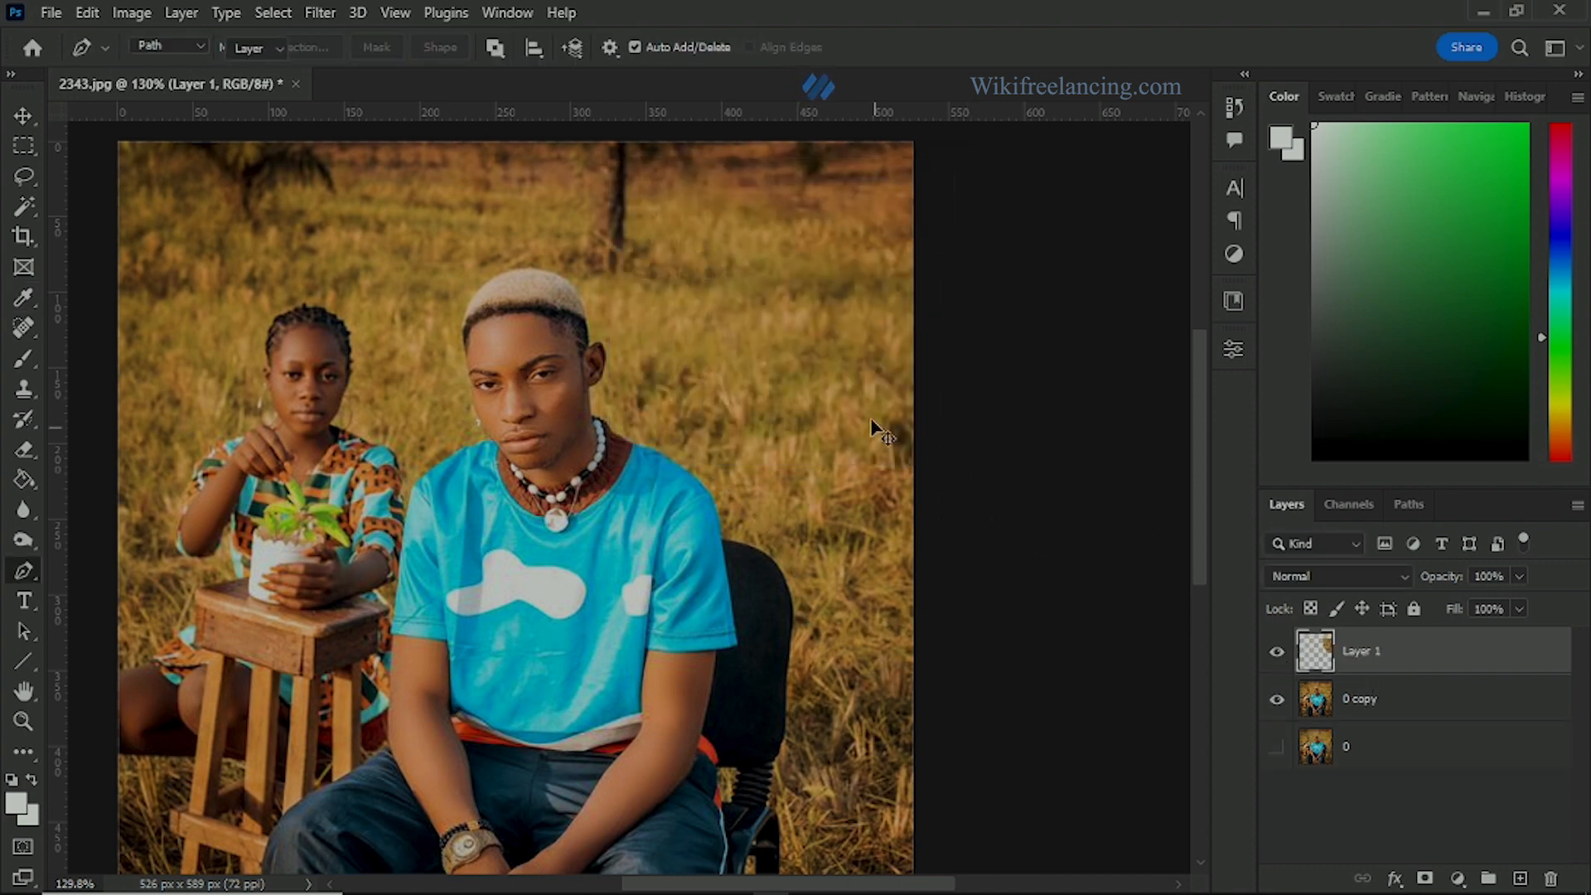
Step: Move the copied grass patch over the woman and flip it horizontally
{"action": "key", "text": "v"}
{"action": "left_click_drag", "start_coordinate": [826, 383], "coordinate": [284, 353]}
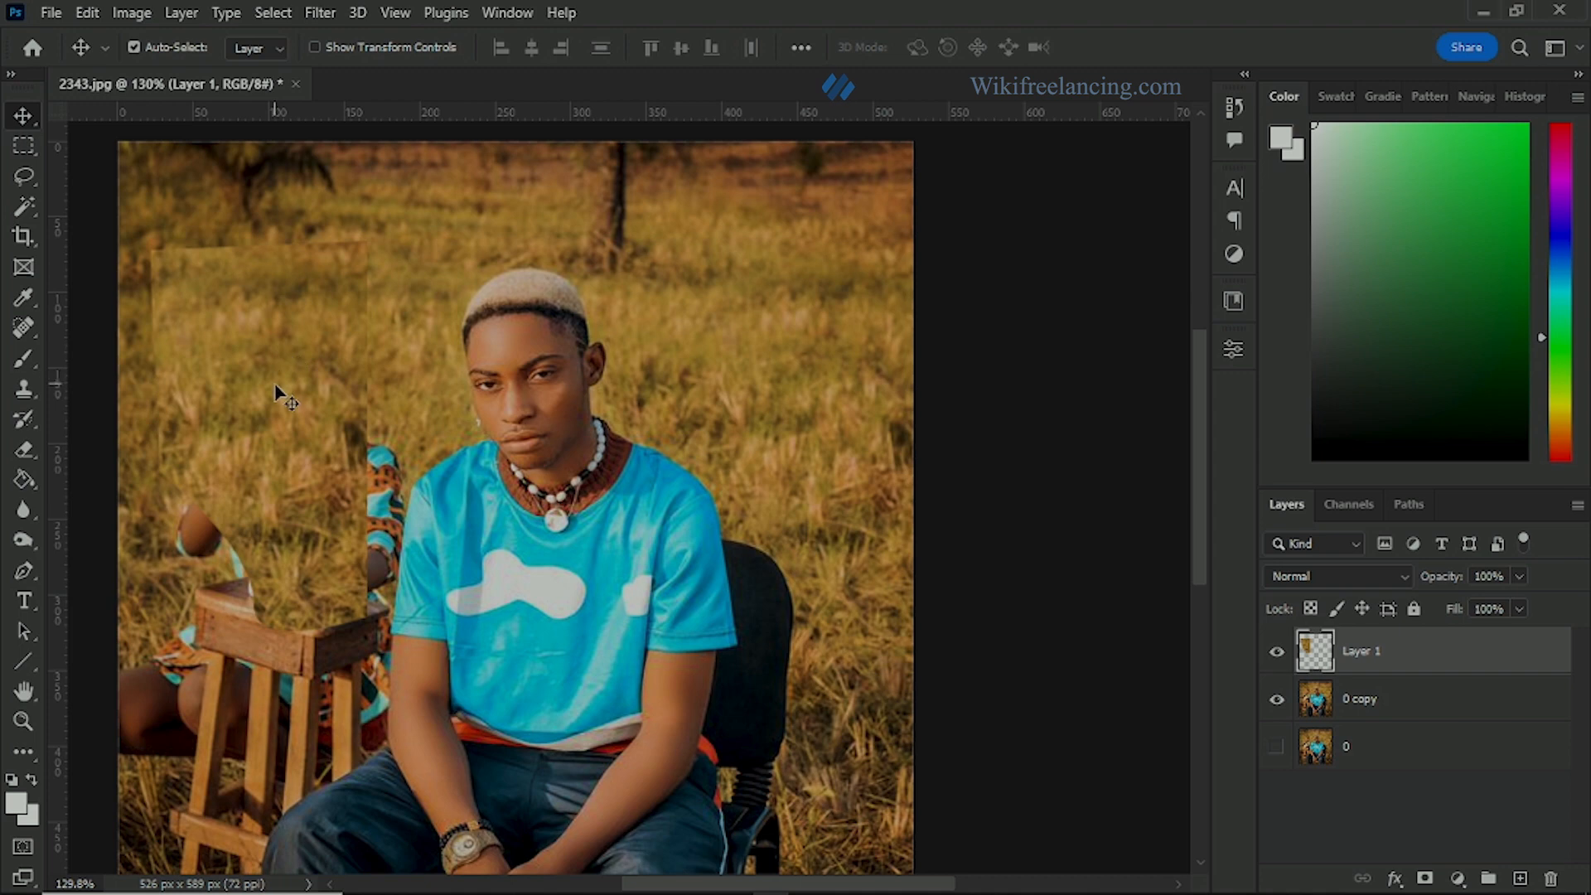
{"action": "key", "text": "ctrl+t"}
{"action": "right_click", "coordinate": [264, 376]}
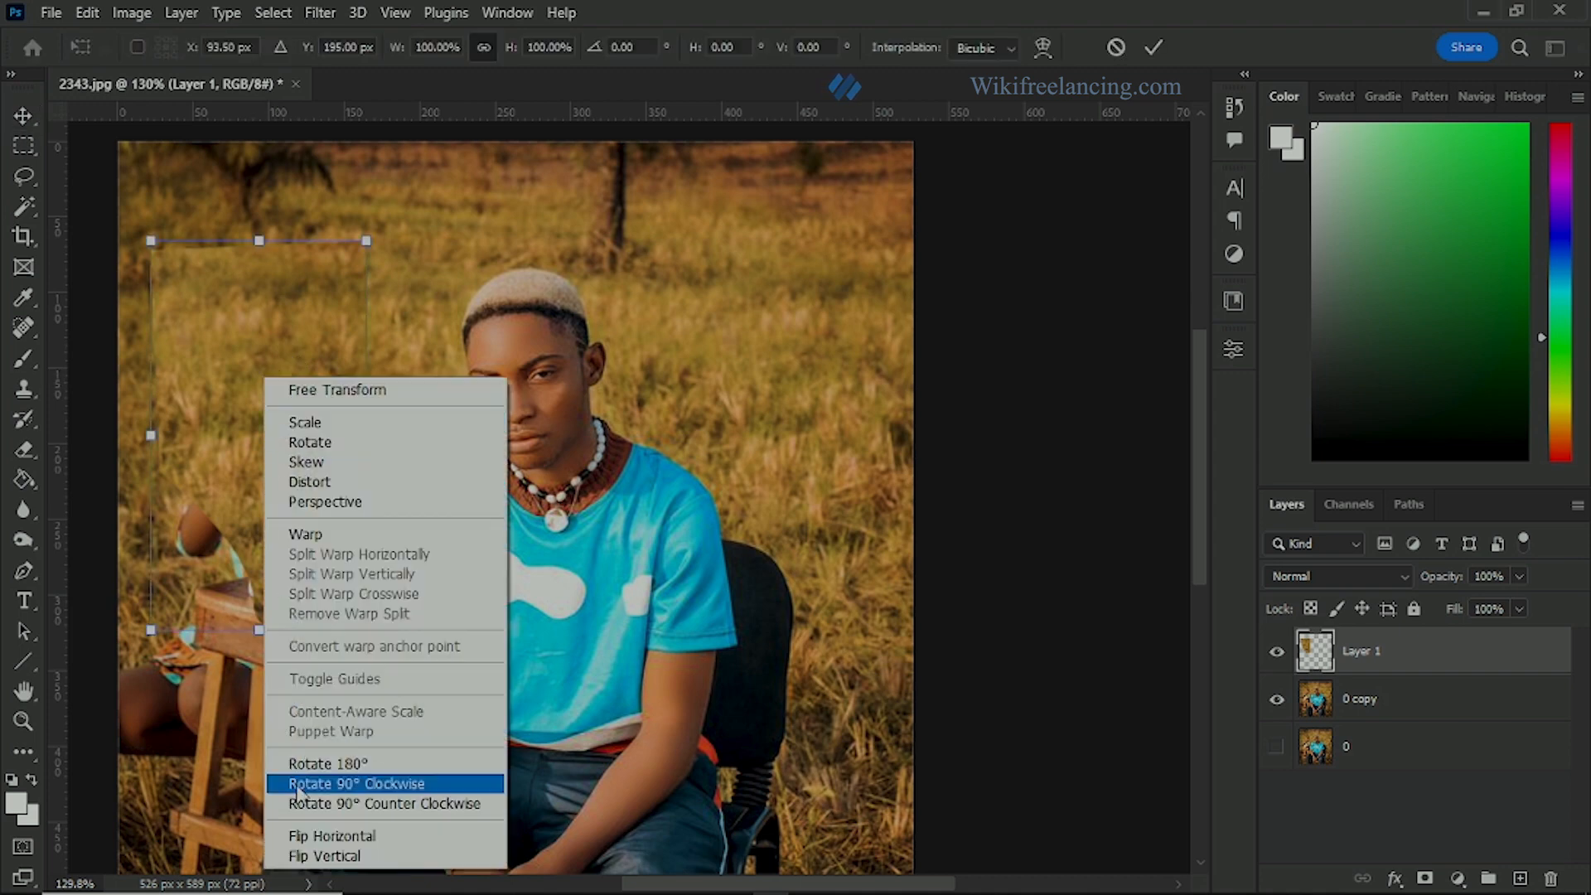
{"action": "left_click", "coordinate": [311, 835]}
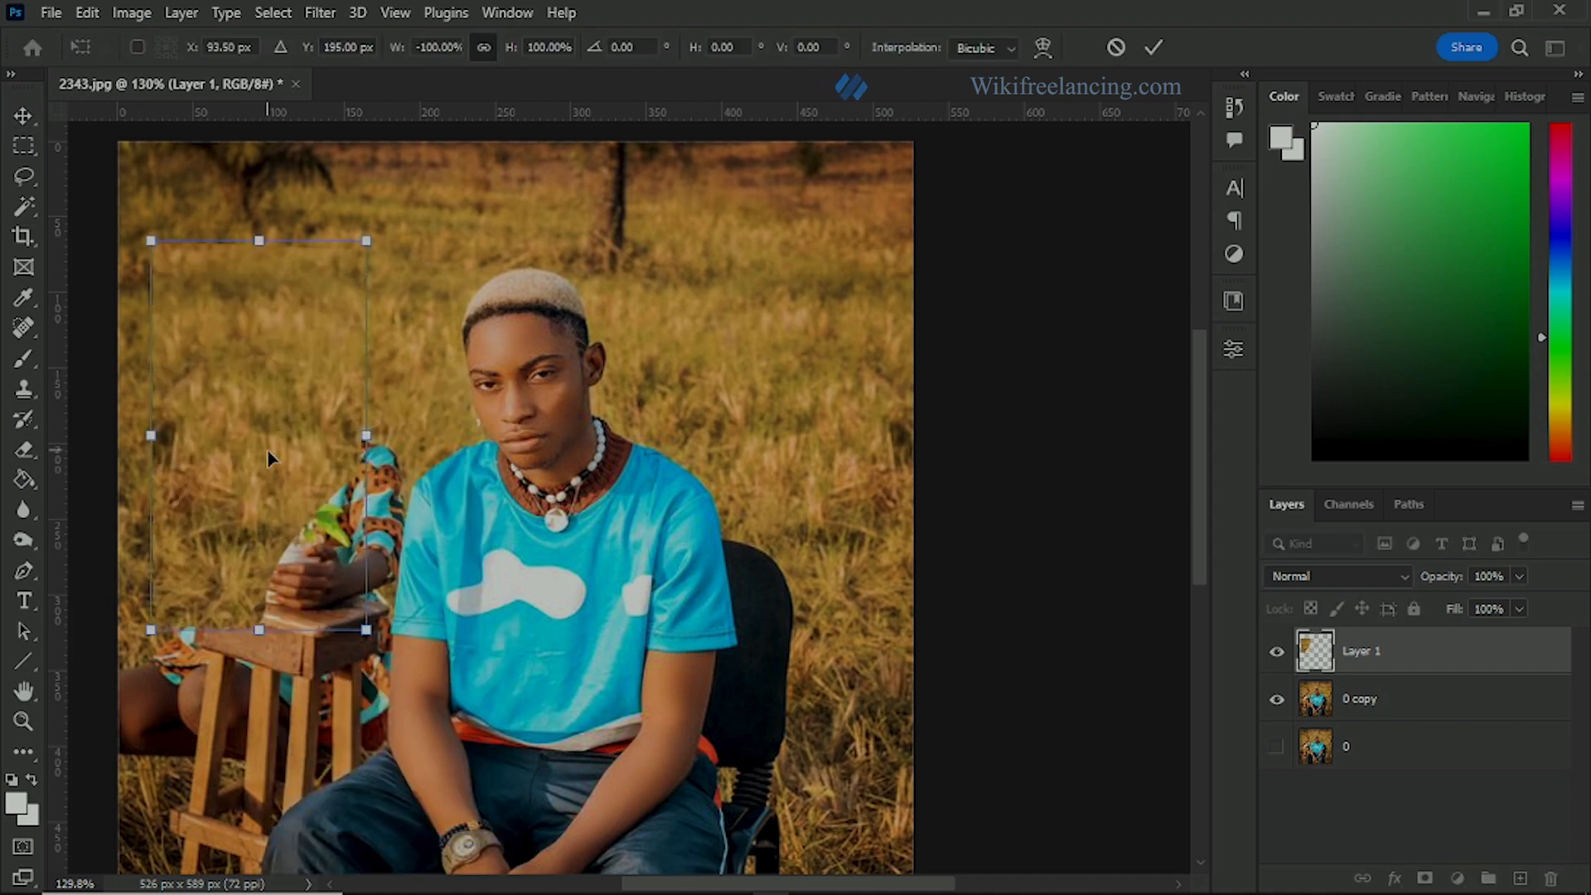
Step: Enlarge the flipped grass patch slightly, adjust its position over the woman's head and torso, and apply the transform
{"action": "mouse_move", "coordinate": [268, 458]}
{"action": "left_mouse_down"}
{"action": "mouse_move", "coordinate": [292, 535]}
{"action": "mouse_move", "coordinate": [298, 471]}
{"action": "mouse_move", "coordinate": [275, 457]}
{"action": "left_mouse_up"}
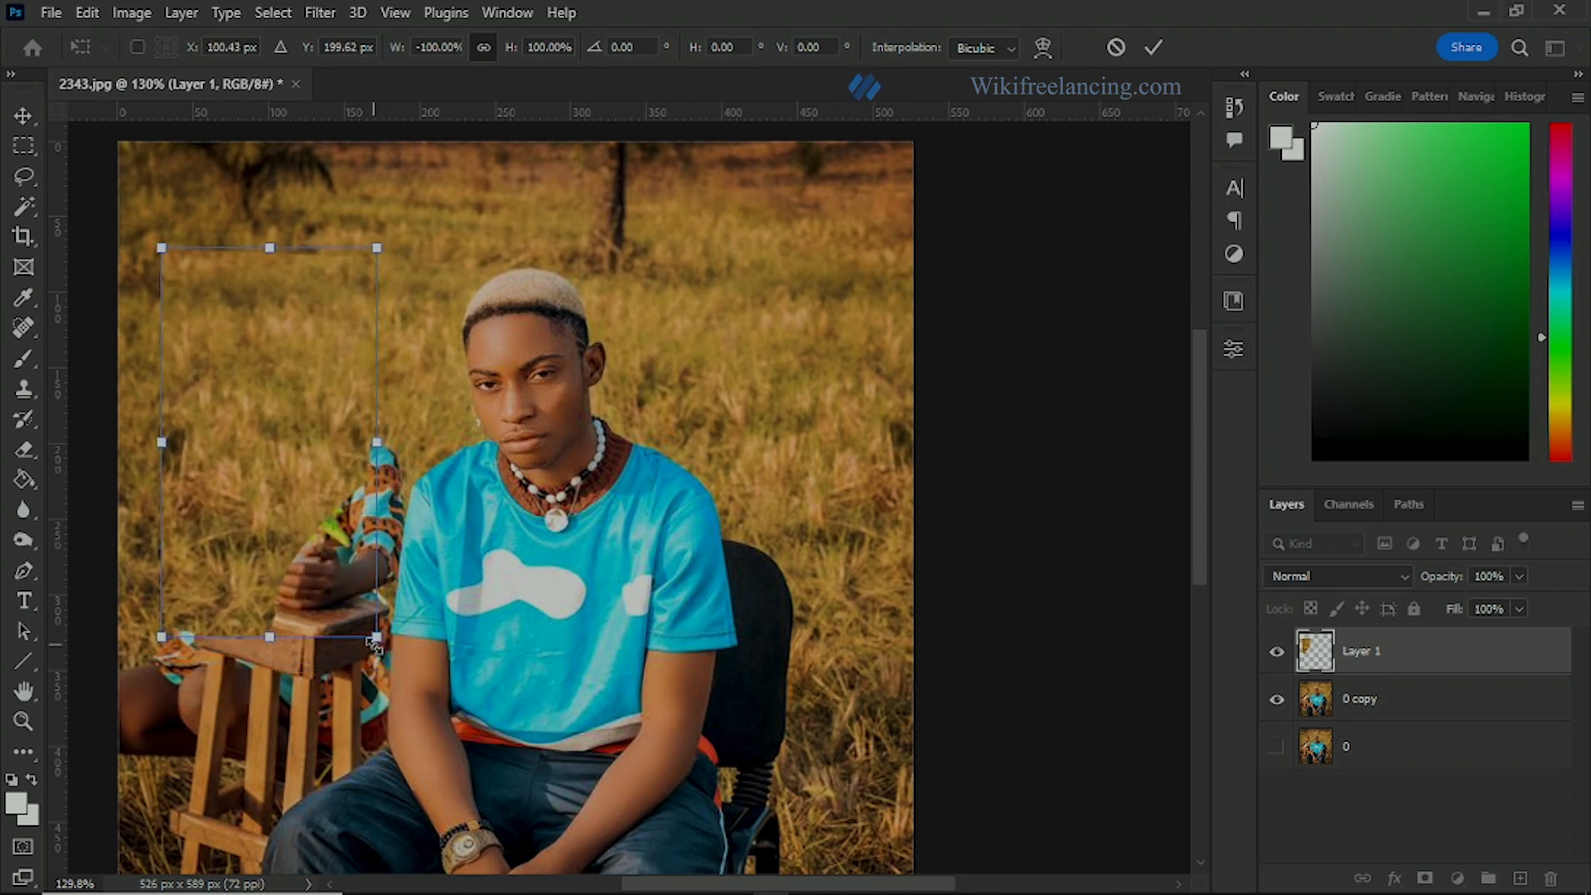
{"action": "left_click_drag", "start_coordinate": [376, 642], "coordinate": [387, 656]}
{"action": "left_click_drag", "start_coordinate": [313, 579], "coordinate": [293, 599]}
{"action": "key", "text": "Left"}
{"action": "key", "text": "Left"}
{"action": "key", "text": "Left"}
{"action": "key", "text": "Left"}
{"action": "key", "text": "Return"}
Step: Set the grass patch layer's opacity to 82% and place a horizontal guide at the top of the woman's head
{"action": "scroll", "coordinate": [318, 338], "scroll_direction": "up", "scroll_amount": 4}
{"action": "left_click_drag", "start_coordinate": [305, 389], "coordinate": [342, 389]}
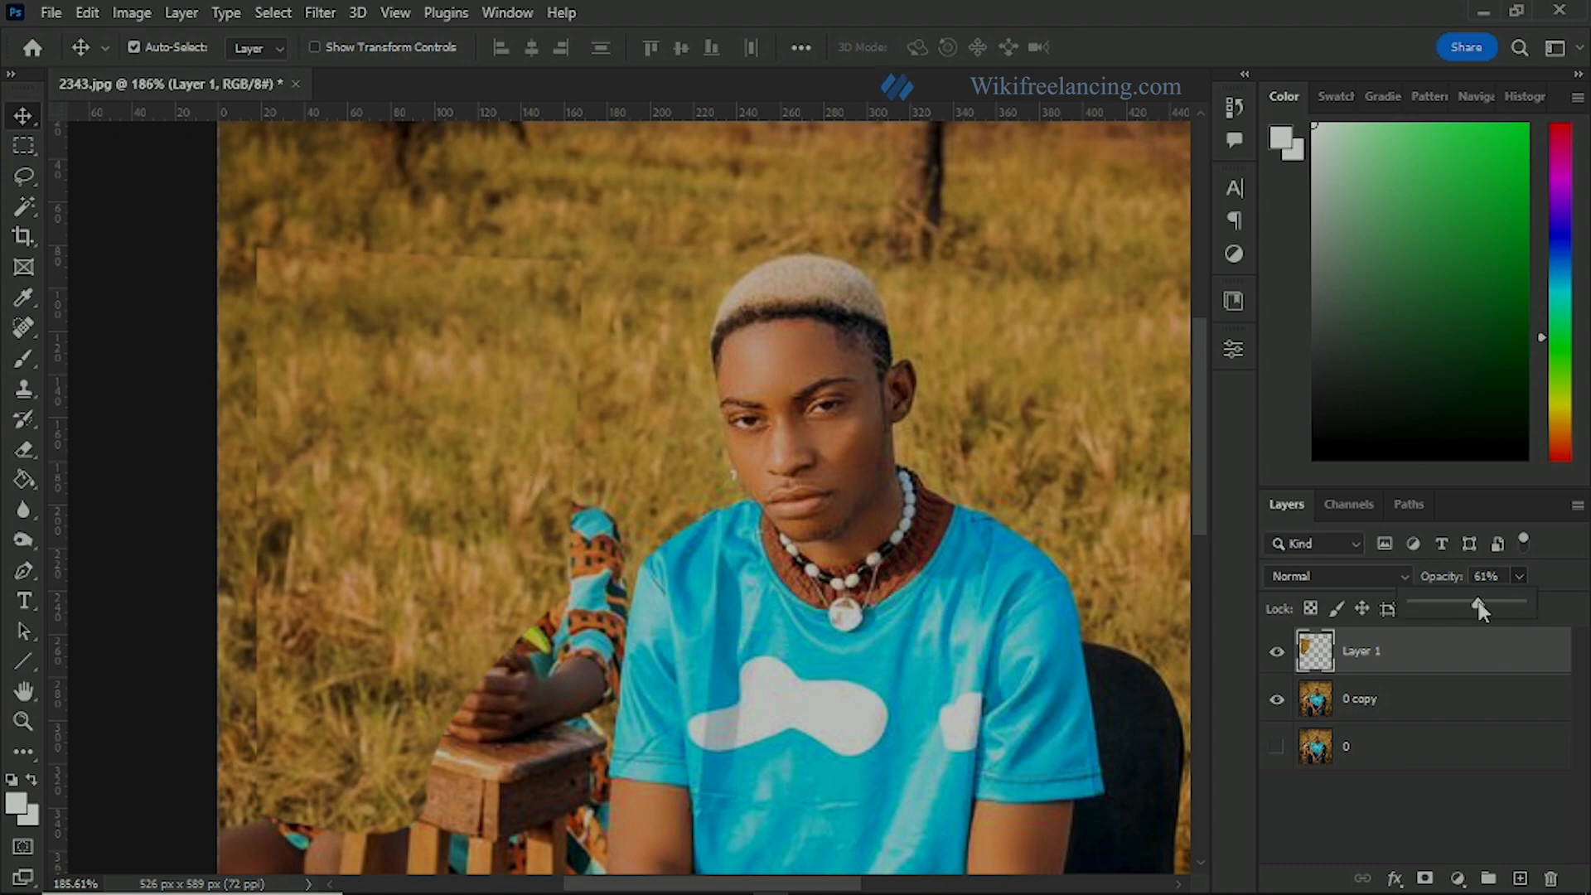
{"action": "left_click_drag", "start_coordinate": [1478, 602], "coordinate": [1500, 601]}
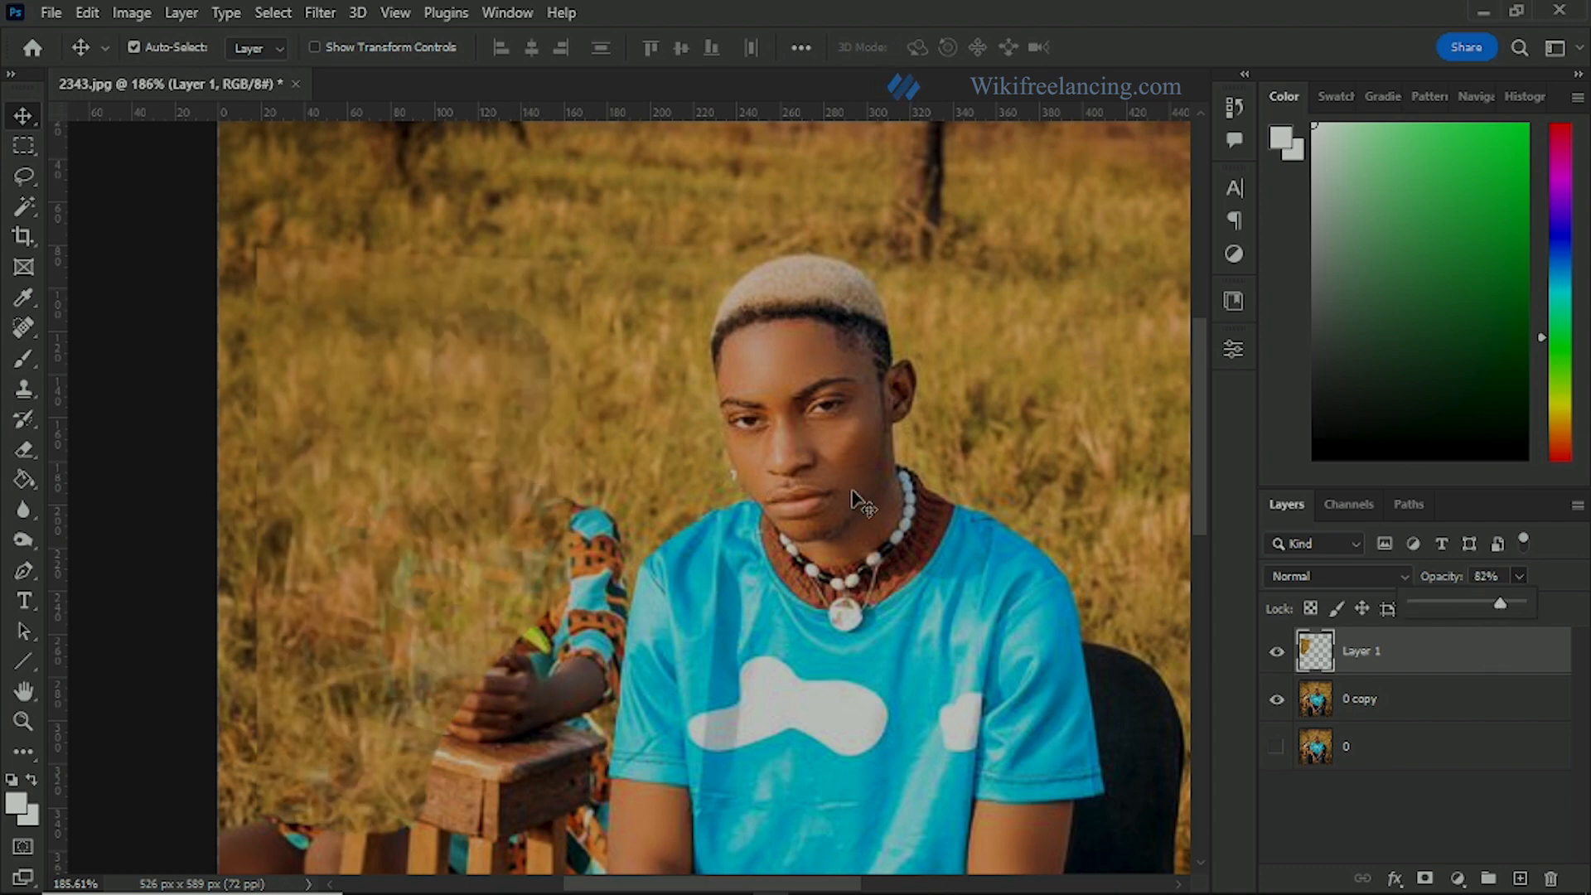
{"action": "left_click_drag", "start_coordinate": [522, 118], "coordinate": [523, 306]}
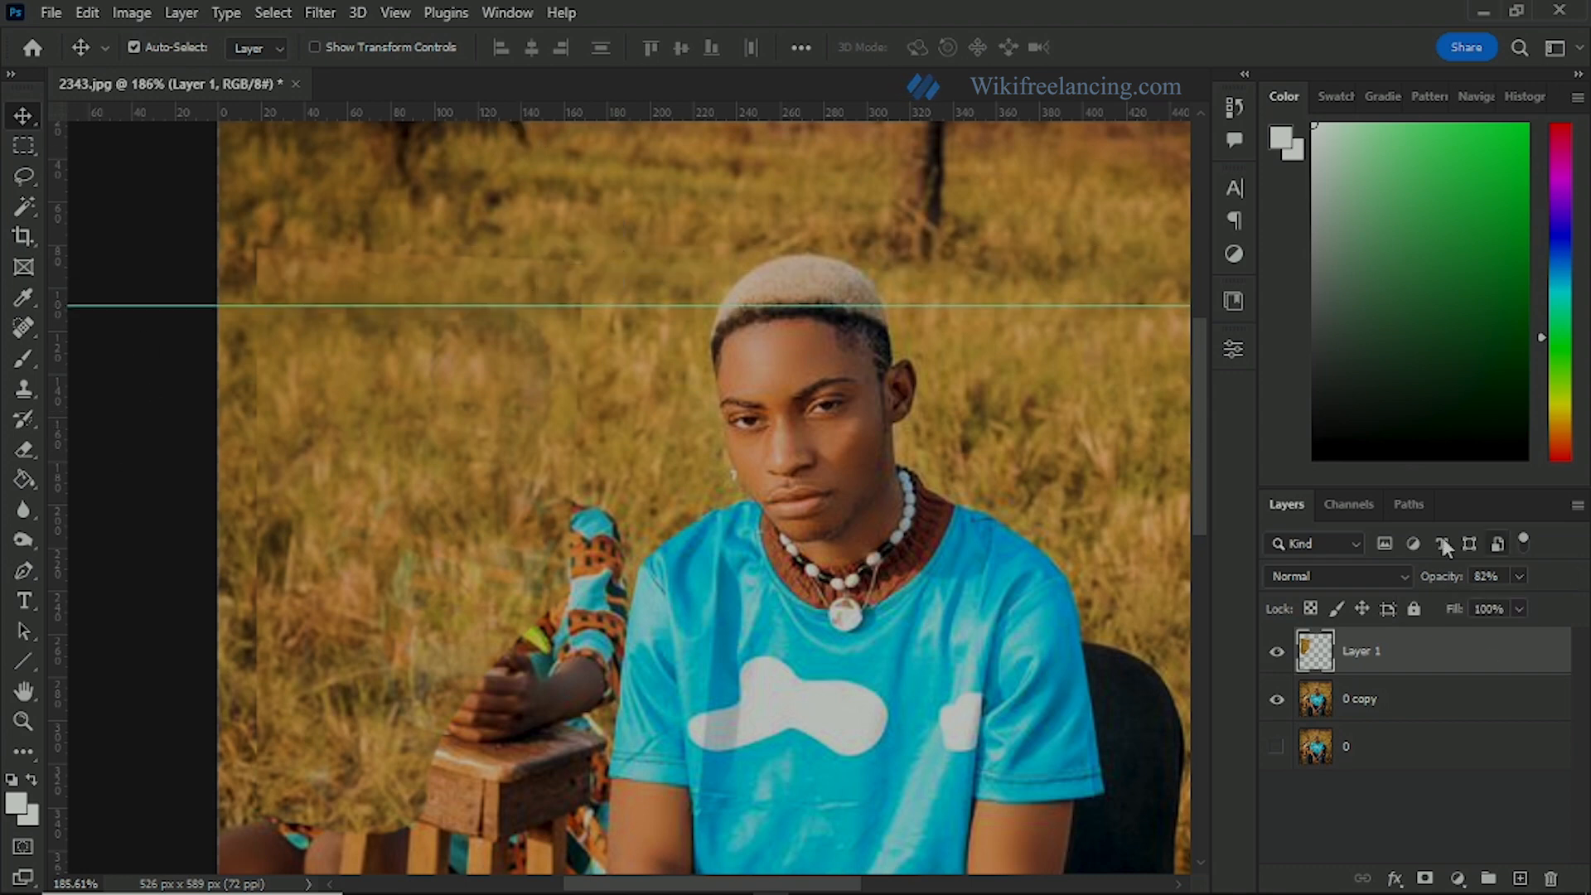
Step: Place a vertical guide just left of the woman with the patch layer reduced to 45% opacity, and restore the layer to 100%
{"action": "left_click_drag", "start_coordinate": [1519, 576], "coordinate": [1479, 600]}
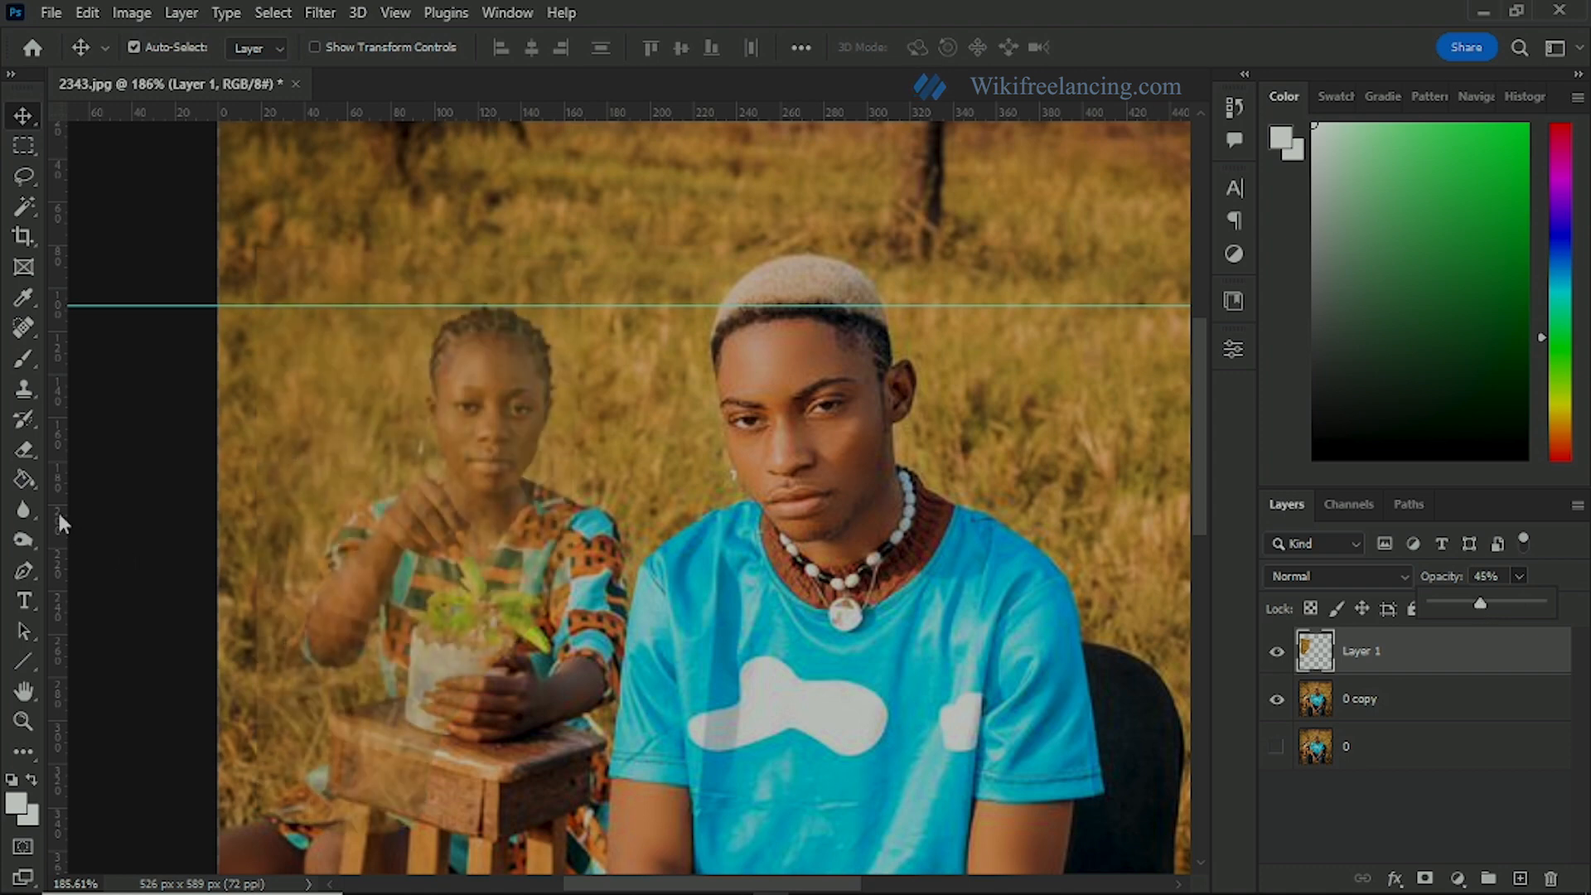
{"action": "left_click_drag", "start_coordinate": [60, 522], "coordinate": [286, 543]}
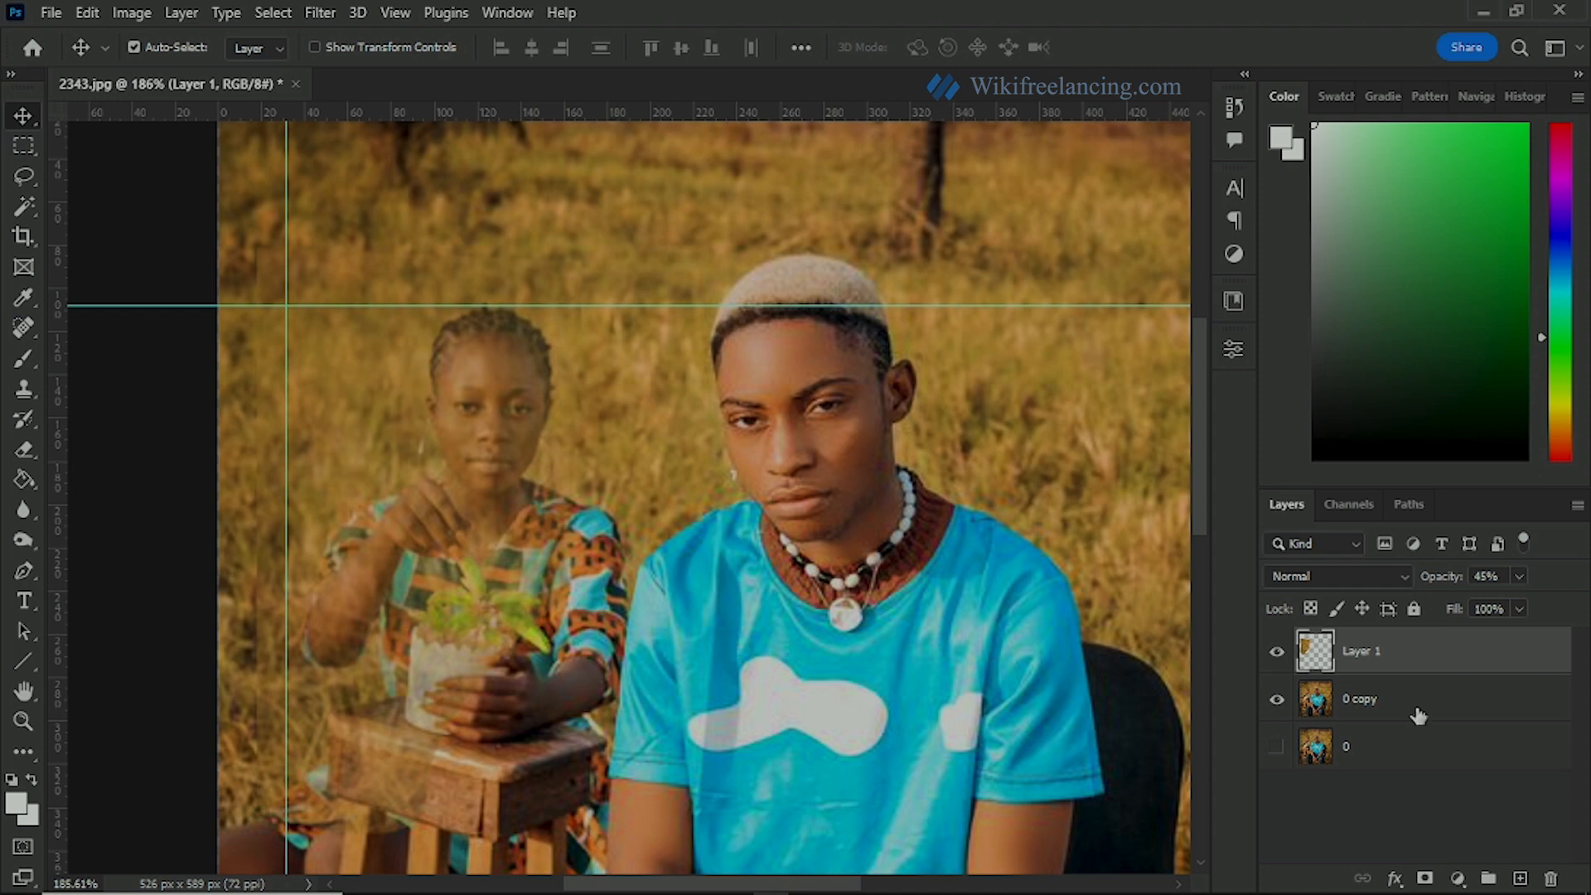
{"action": "left_click", "coordinate": [1518, 576]}
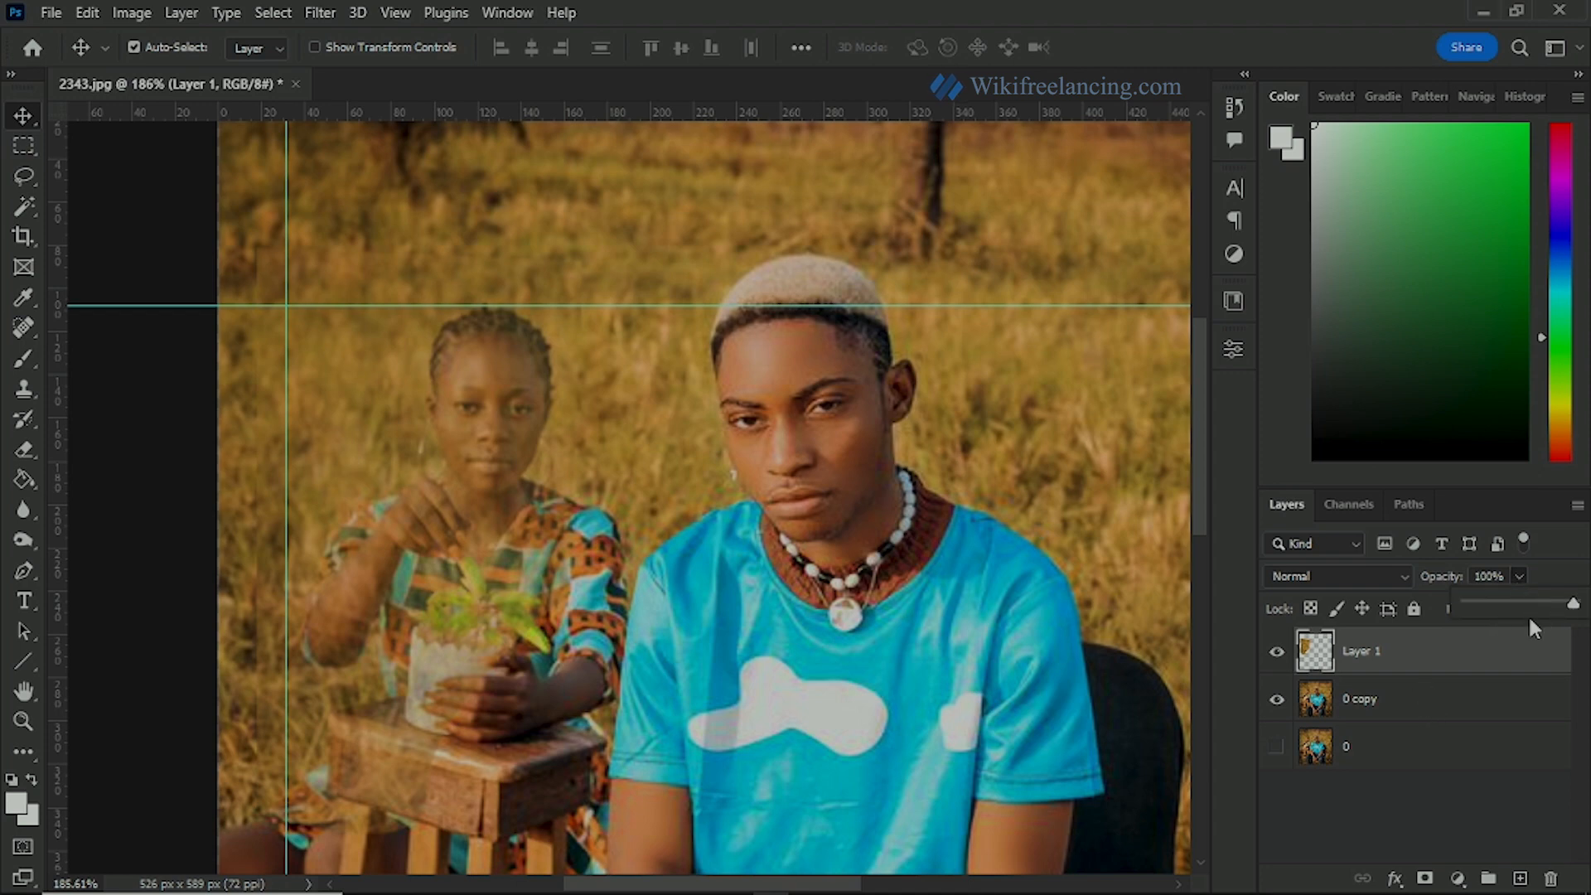
{"action": "left_click_drag", "start_coordinate": [1513, 603], "coordinate": [1573, 603]}
Step: Set up the Eraser with the soft round 35 px brush at 33% opacity for blending the grass patch
{"action": "scroll", "coordinate": [308, 373], "scroll_direction": "up", "scroll_amount": 3}
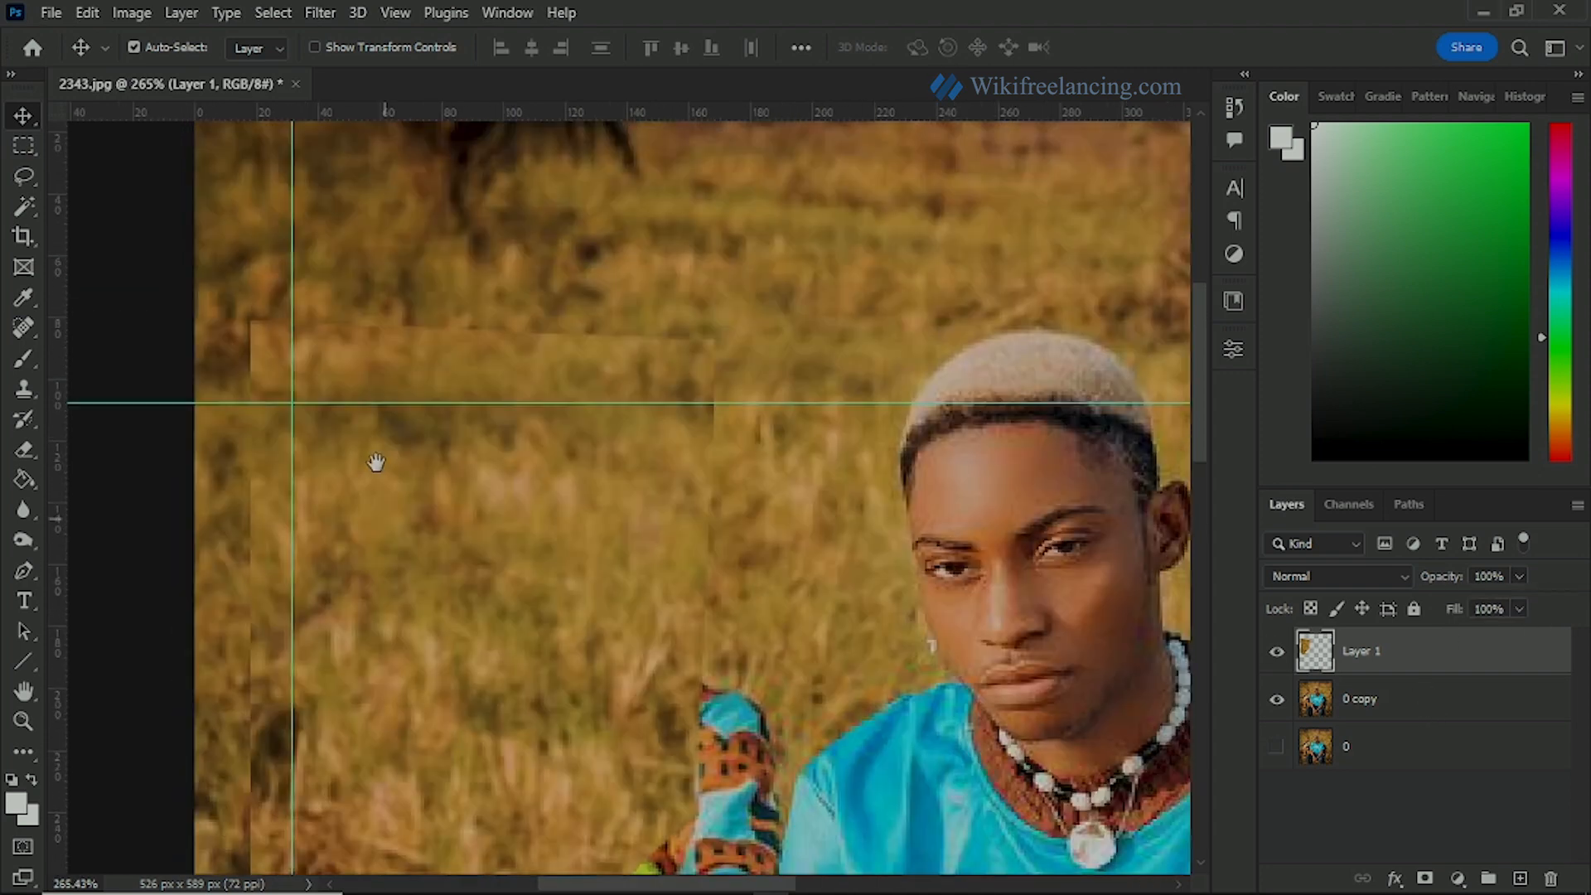
{"action": "scroll", "coordinate": [355, 401], "scroll_direction": "up", "scroll_amount": 1}
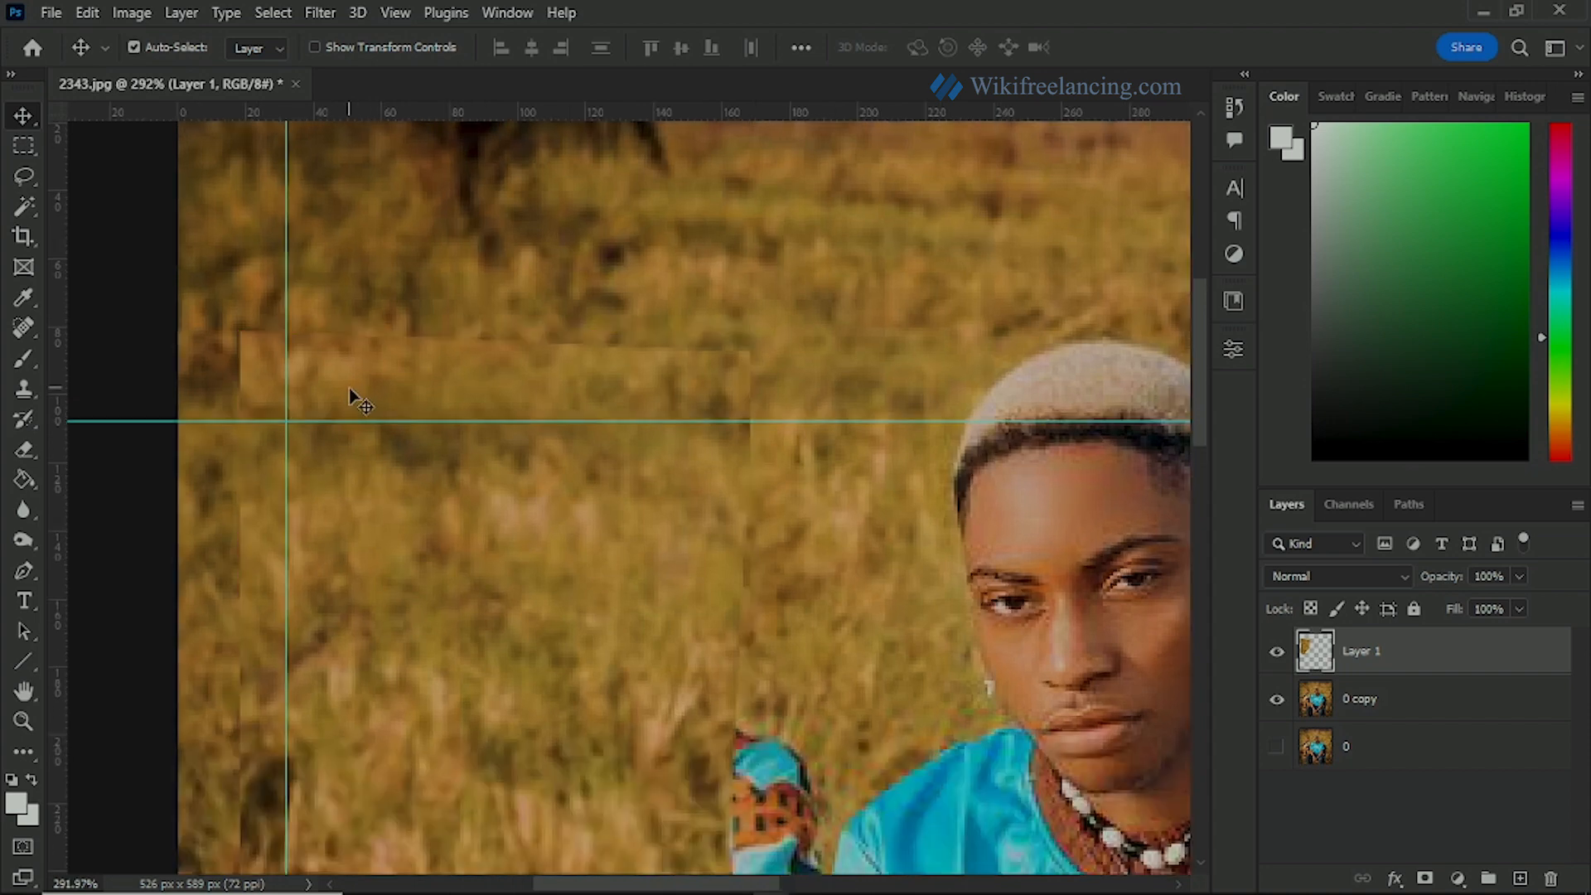
{"action": "left_click", "coordinate": [23, 450]}
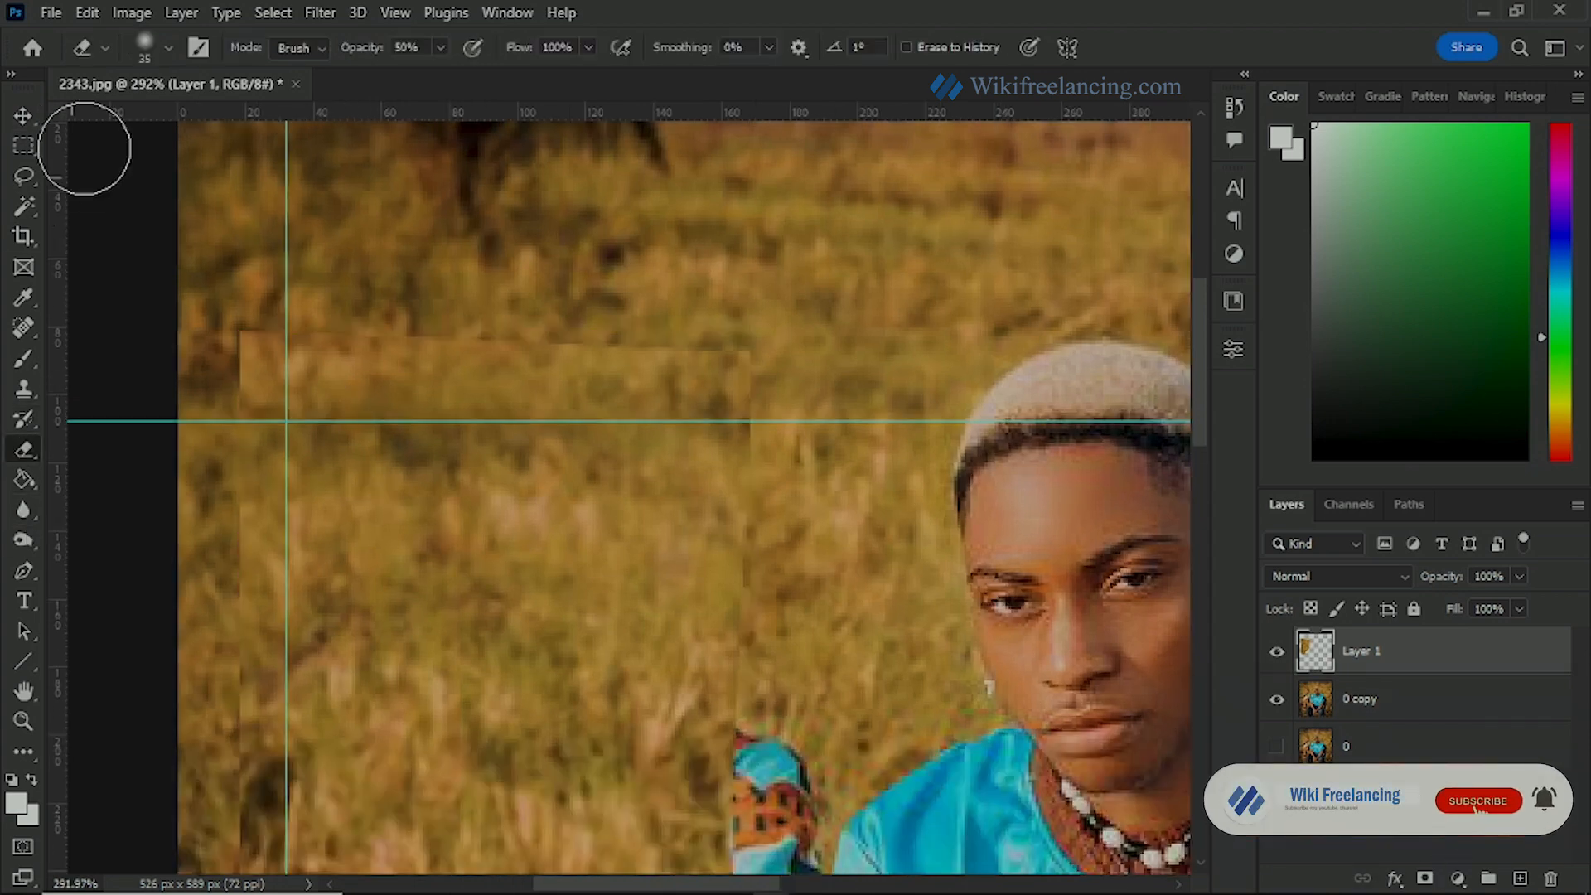
{"action": "left_click", "coordinate": [166, 48]}
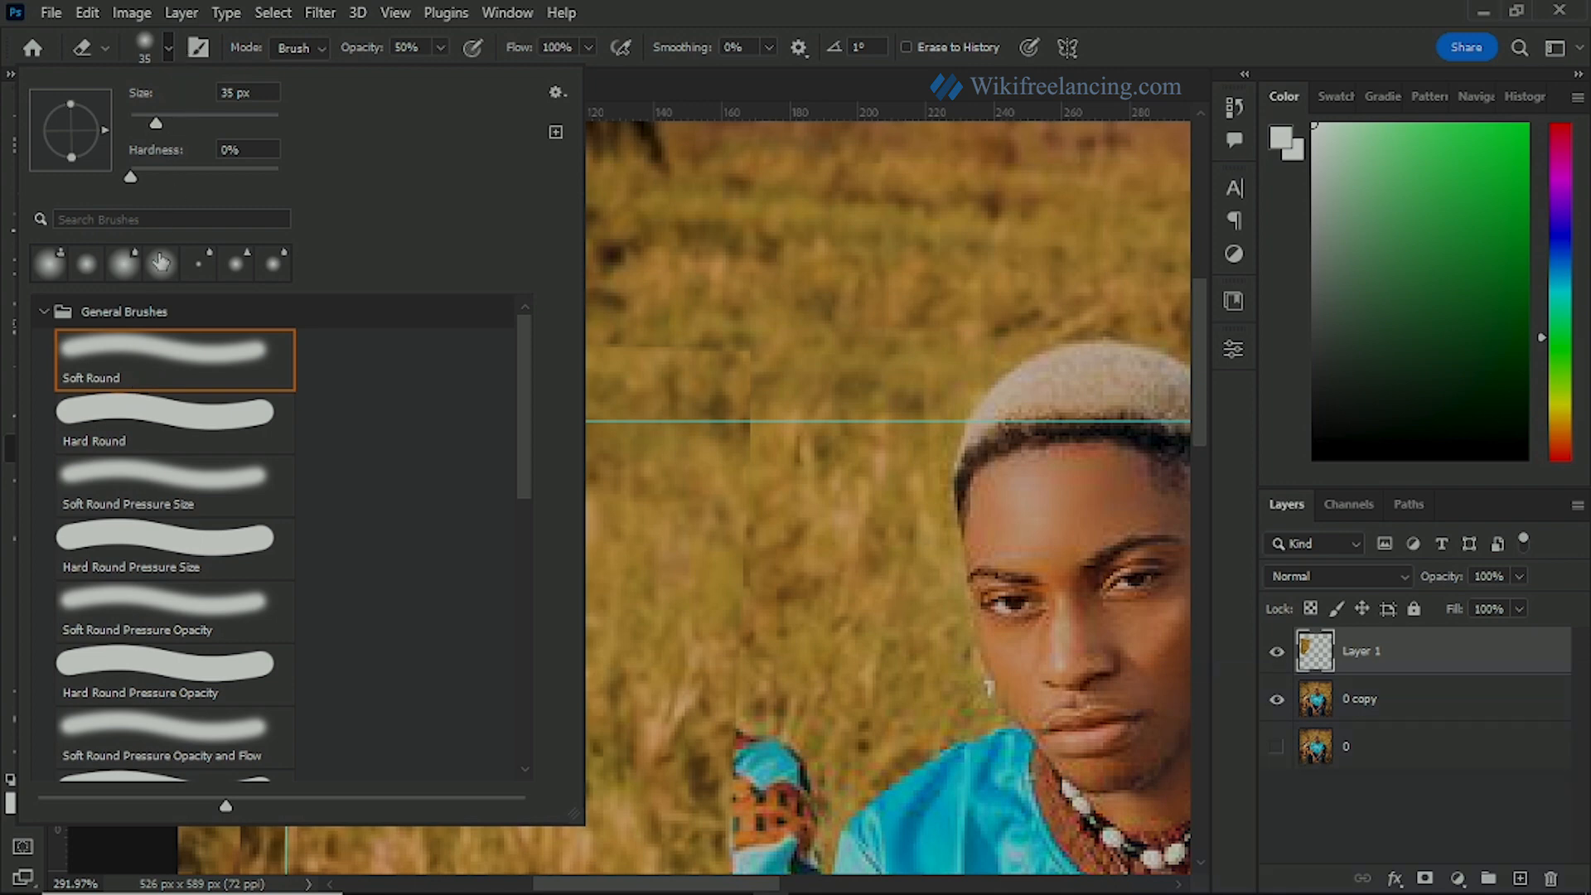
{"action": "left_click", "coordinate": [166, 46]}
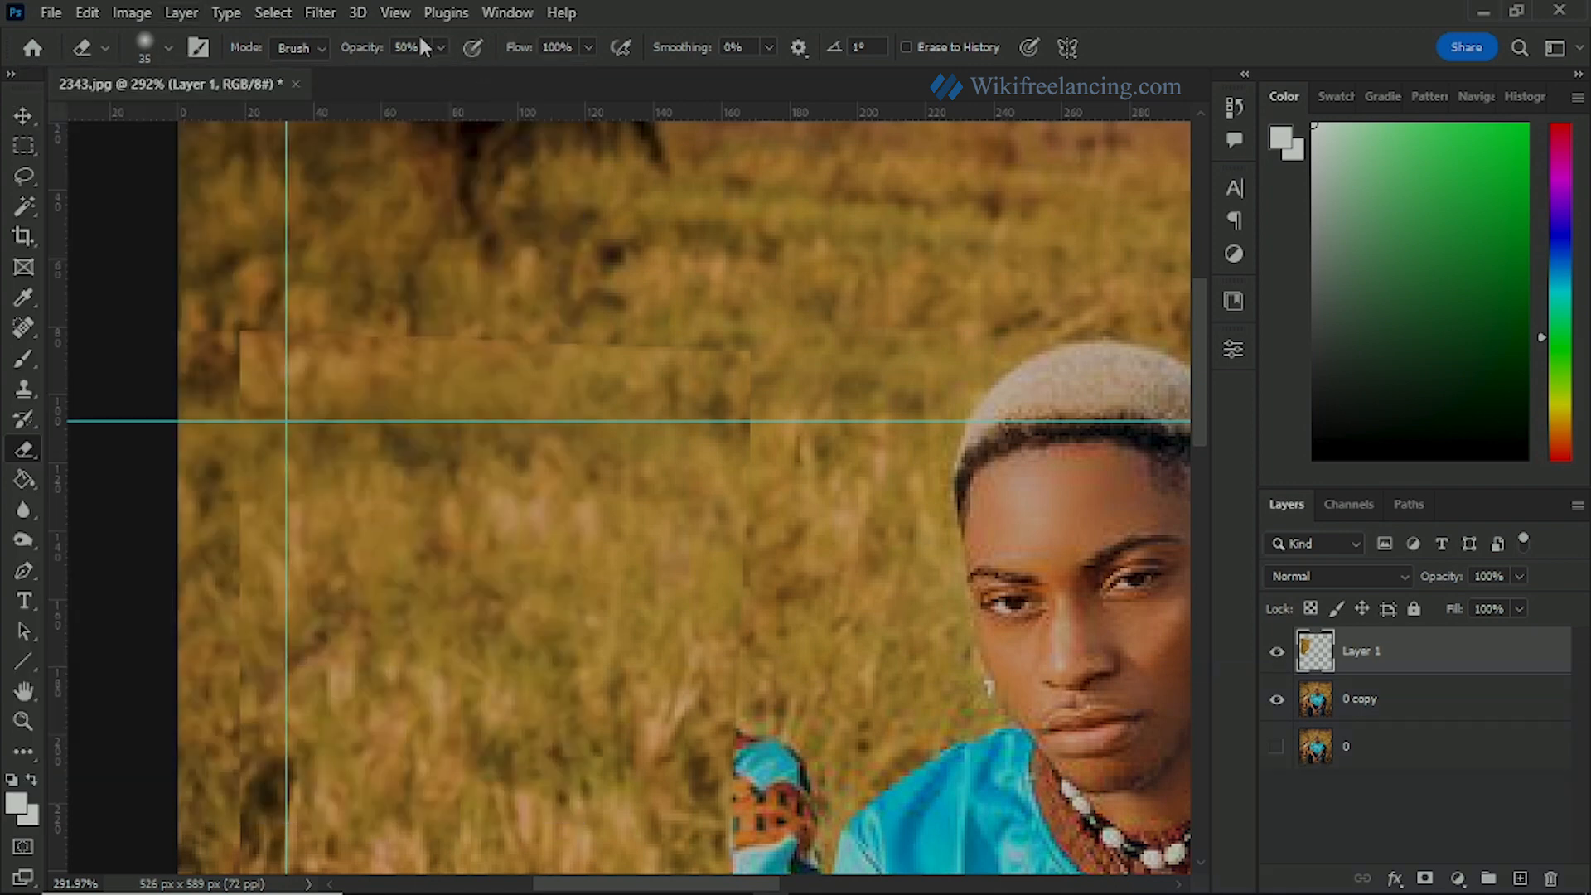
{"action": "left_click", "coordinate": [439, 47]}
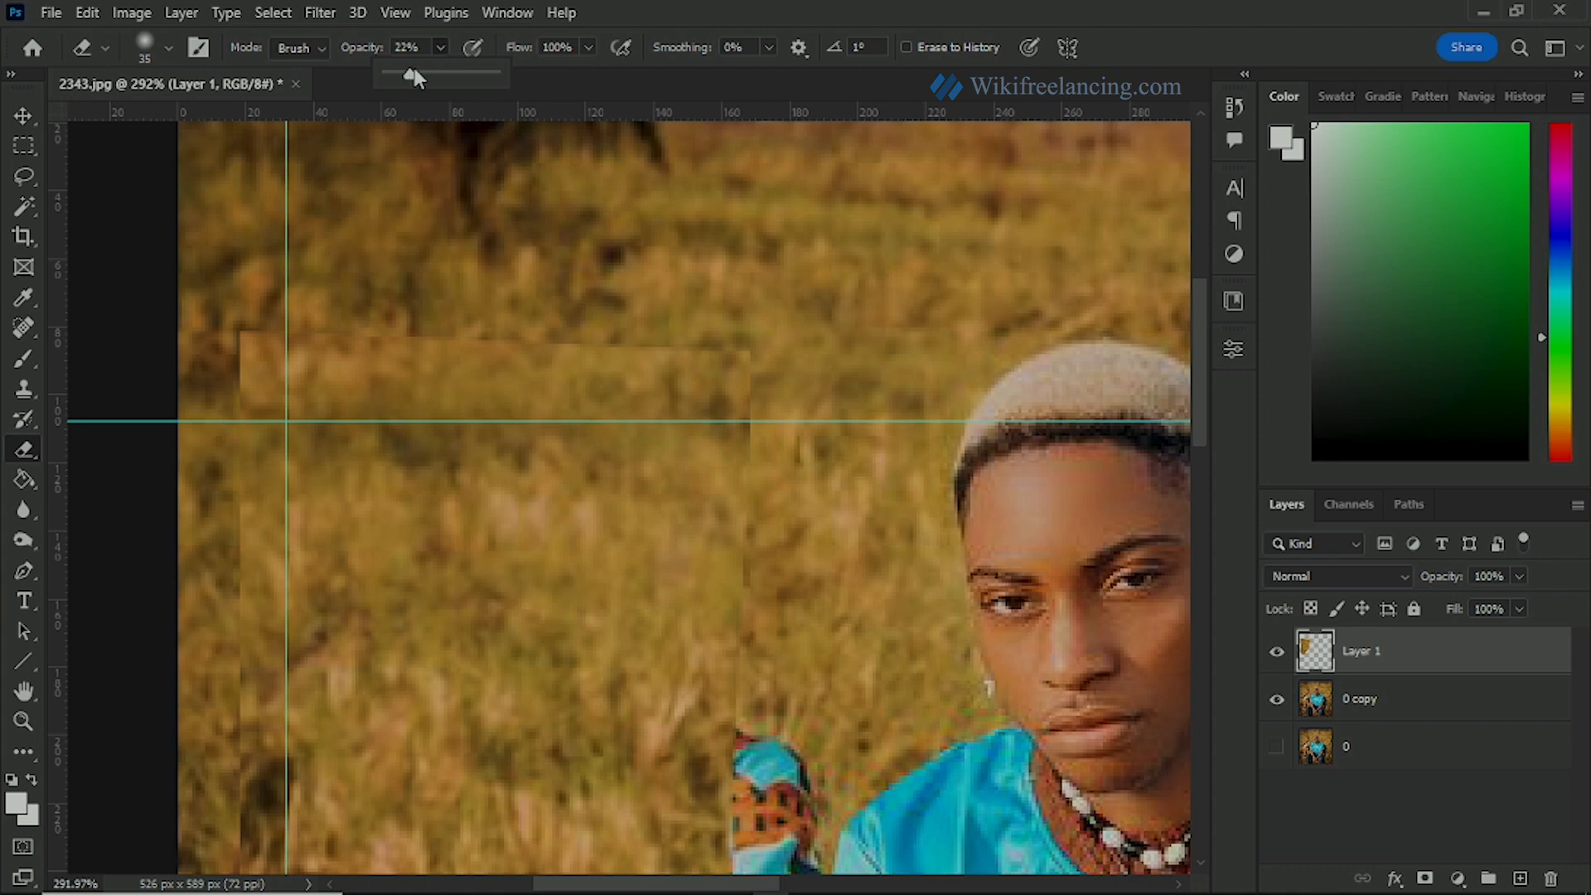
{"action": "left_click_drag", "start_coordinate": [414, 73], "coordinate": [428, 73]}
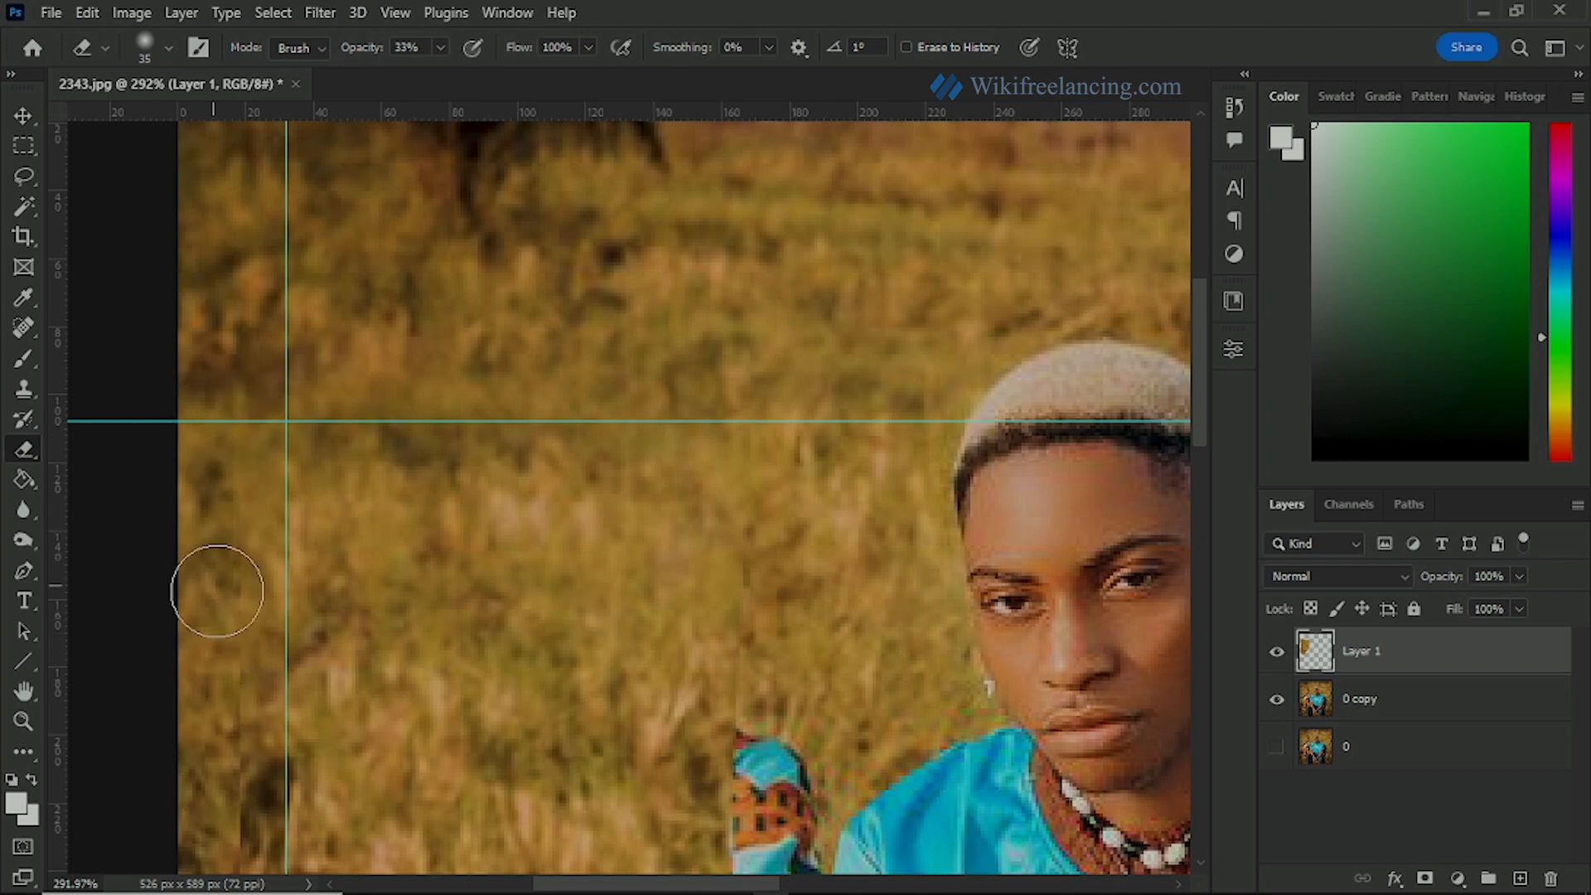
Step: Softly erase along the grass patch's edges to blend them into the surrounding field
{"action": "left_click_drag", "start_coordinate": [224, 625], "coordinate": [230, 435]}
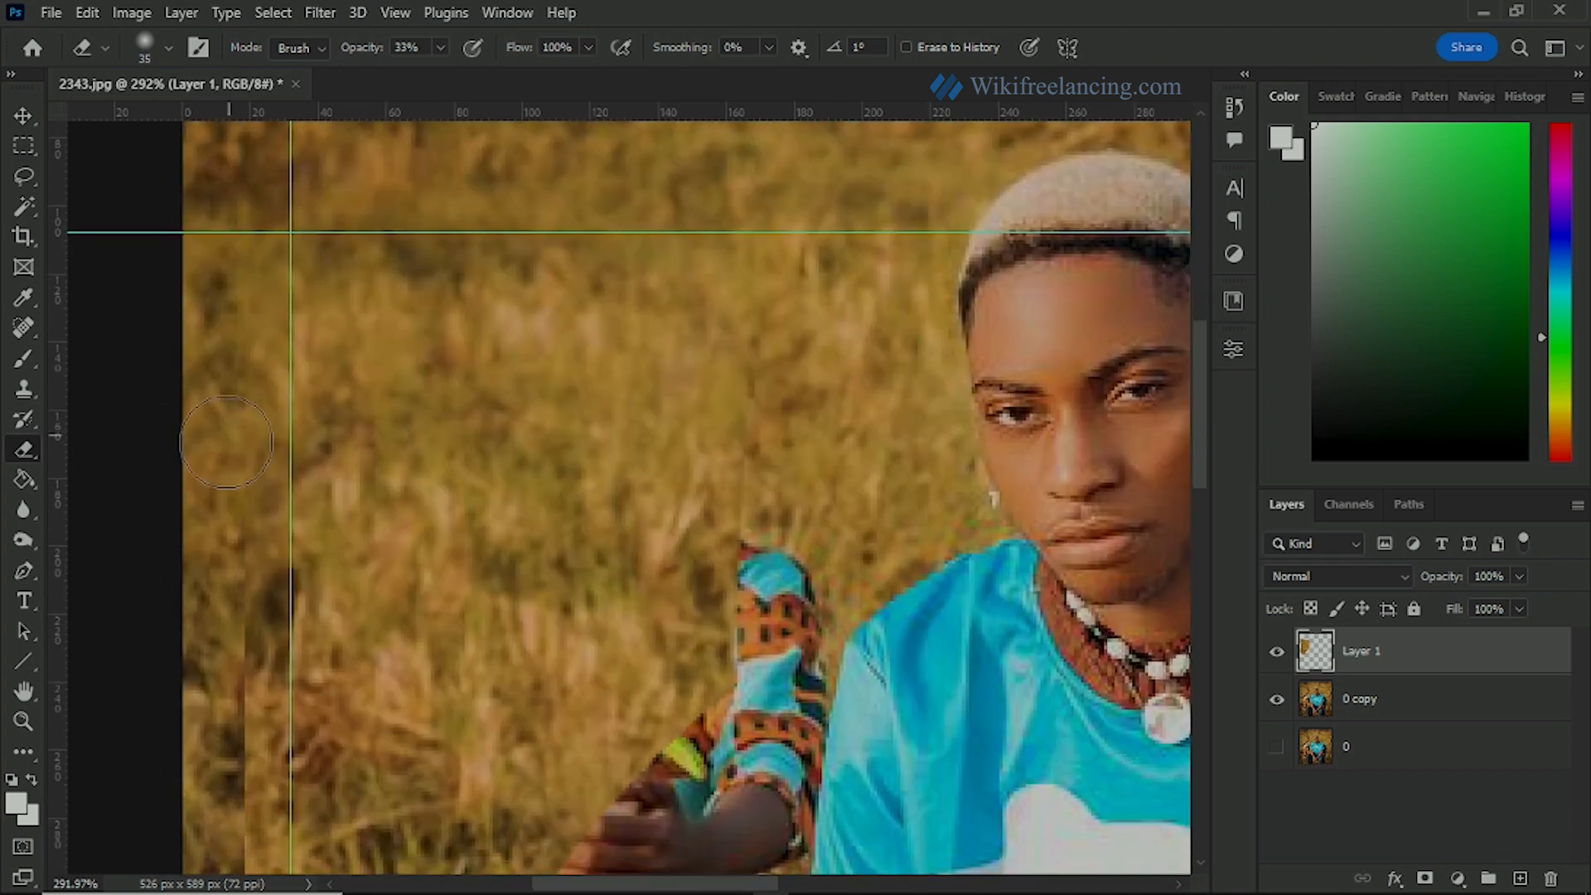
{"action": "left_click_drag", "start_coordinate": [249, 632], "coordinate": [344, 384]}
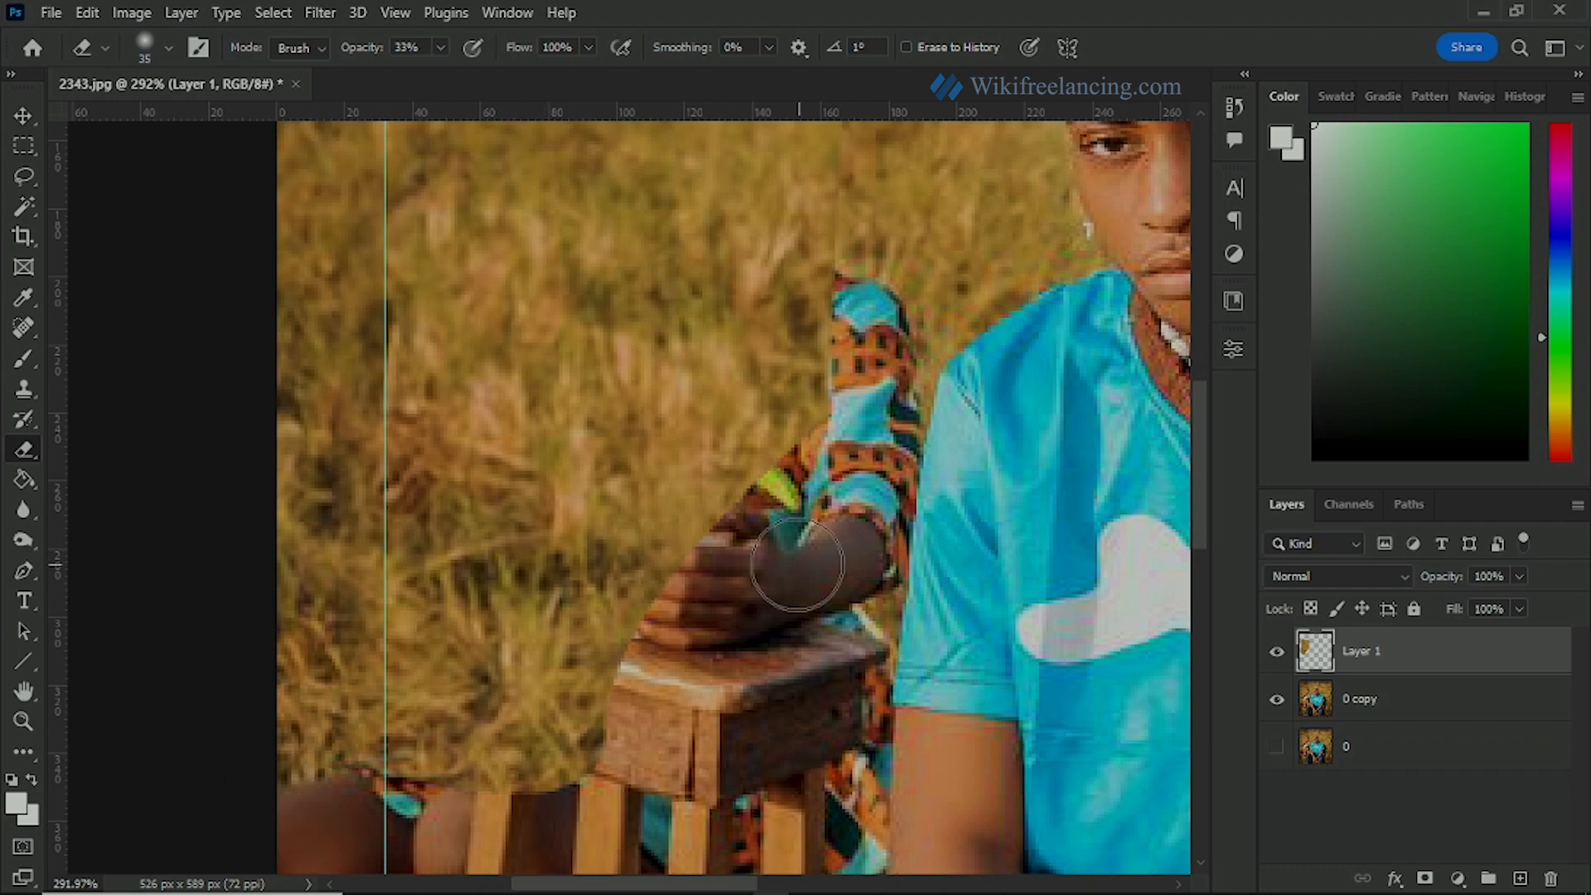
{"action": "left_click_drag", "start_coordinate": [798, 471], "coordinate": [667, 607]}
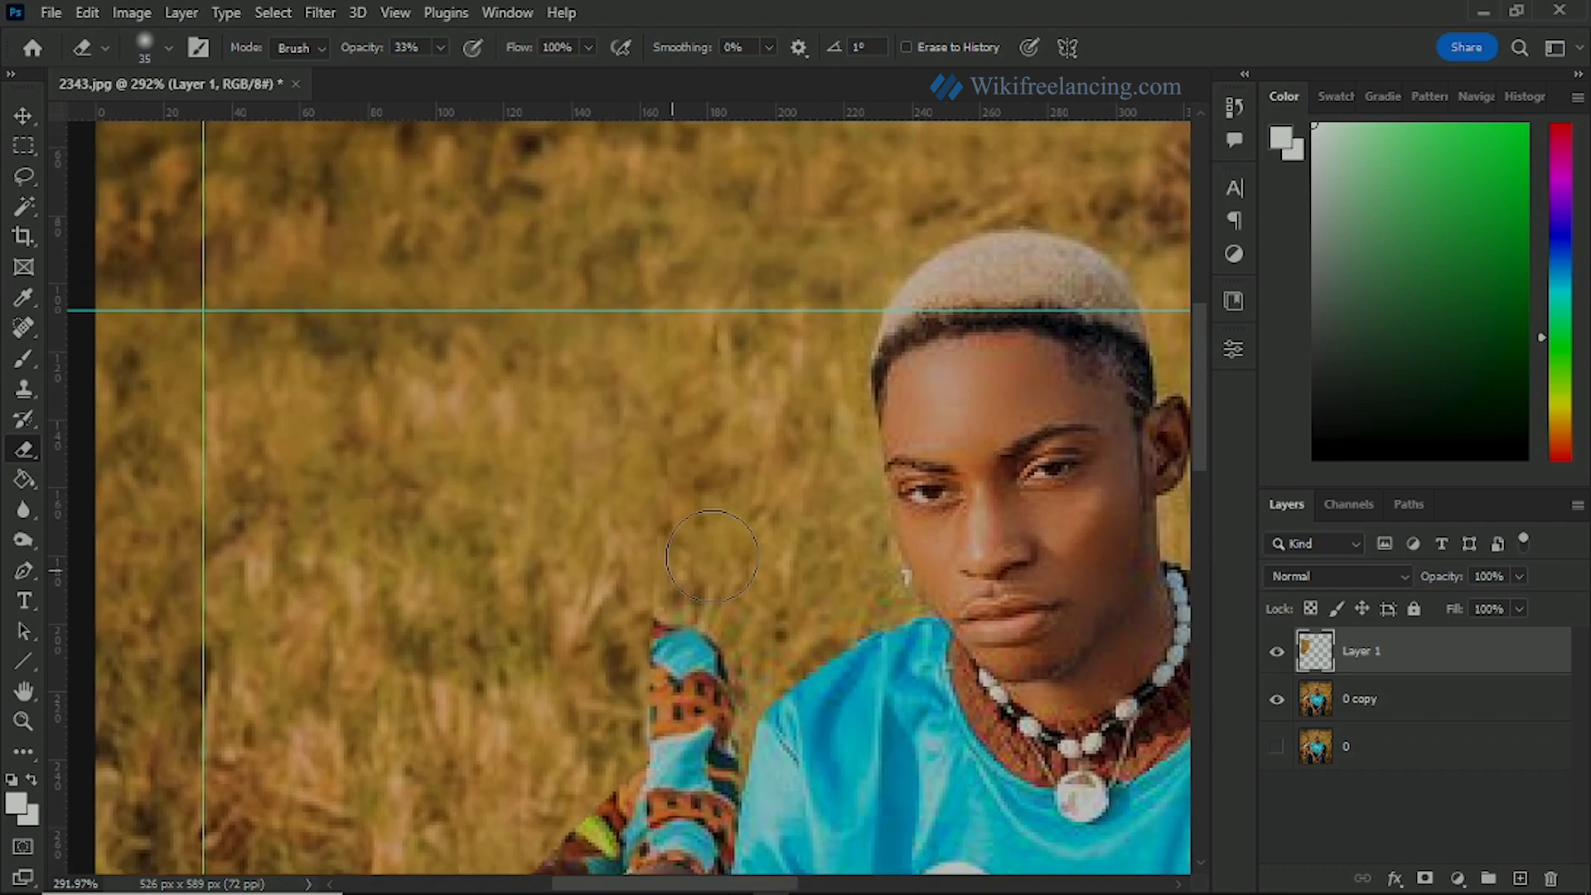
Step: Duplicate the grass patch layer and place the copy further right, over the woman's remaining arm and the stool's seat
{"action": "scroll", "coordinate": [666, 454], "scroll_direction": "down", "scroll_amount": 5}
{"action": "key", "text": "v"}
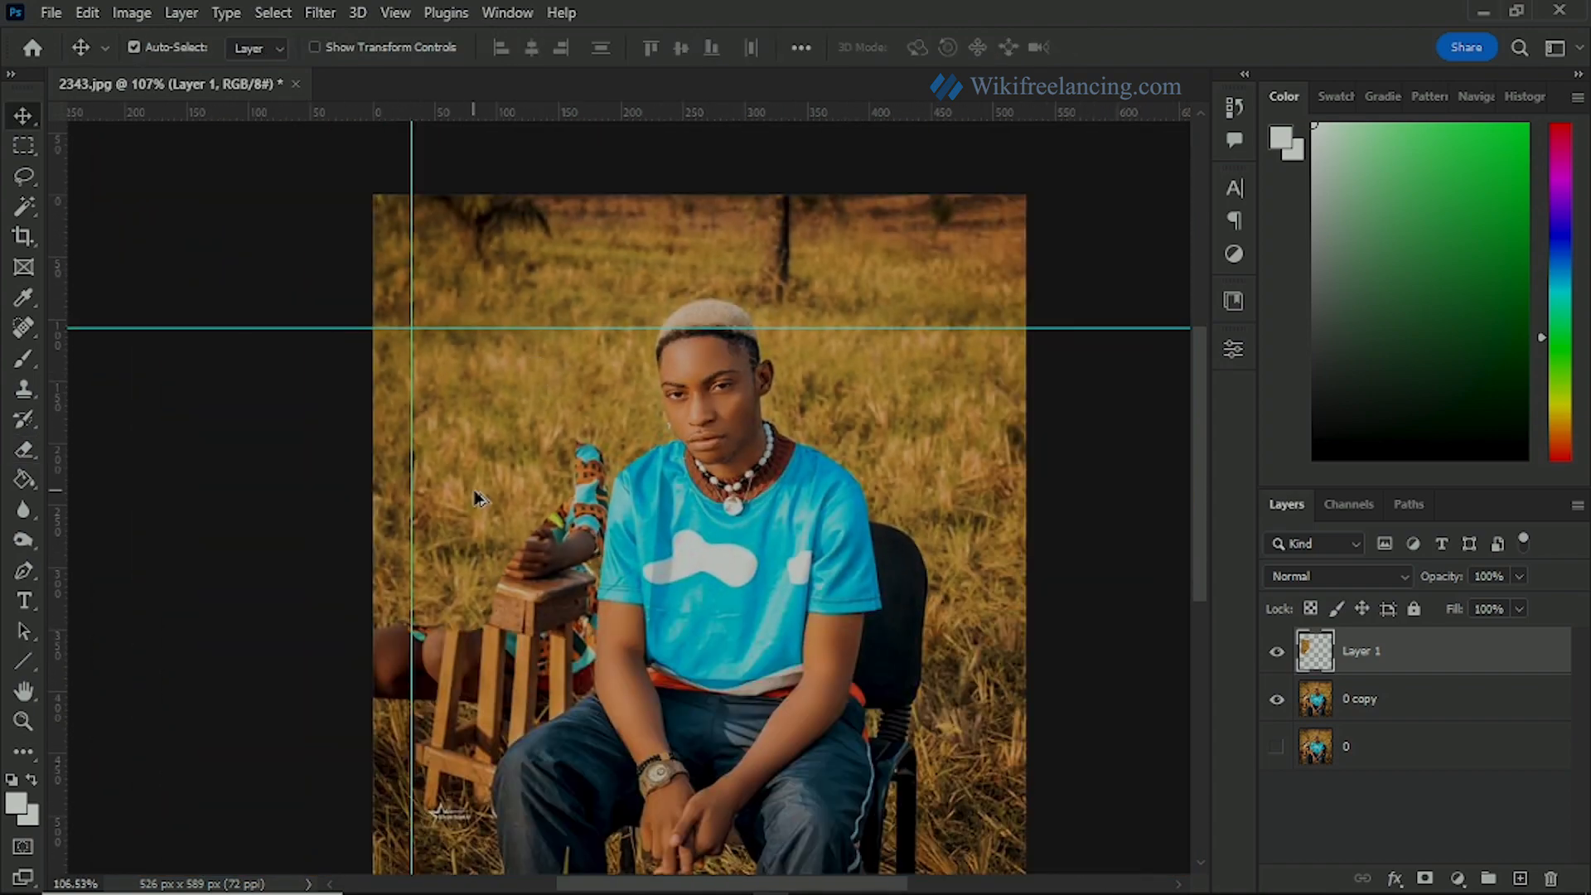
{"action": "left_click_drag", "start_coordinate": [479, 497], "coordinate": [553, 490]}
{"action": "key", "text": "ctrl+j"}
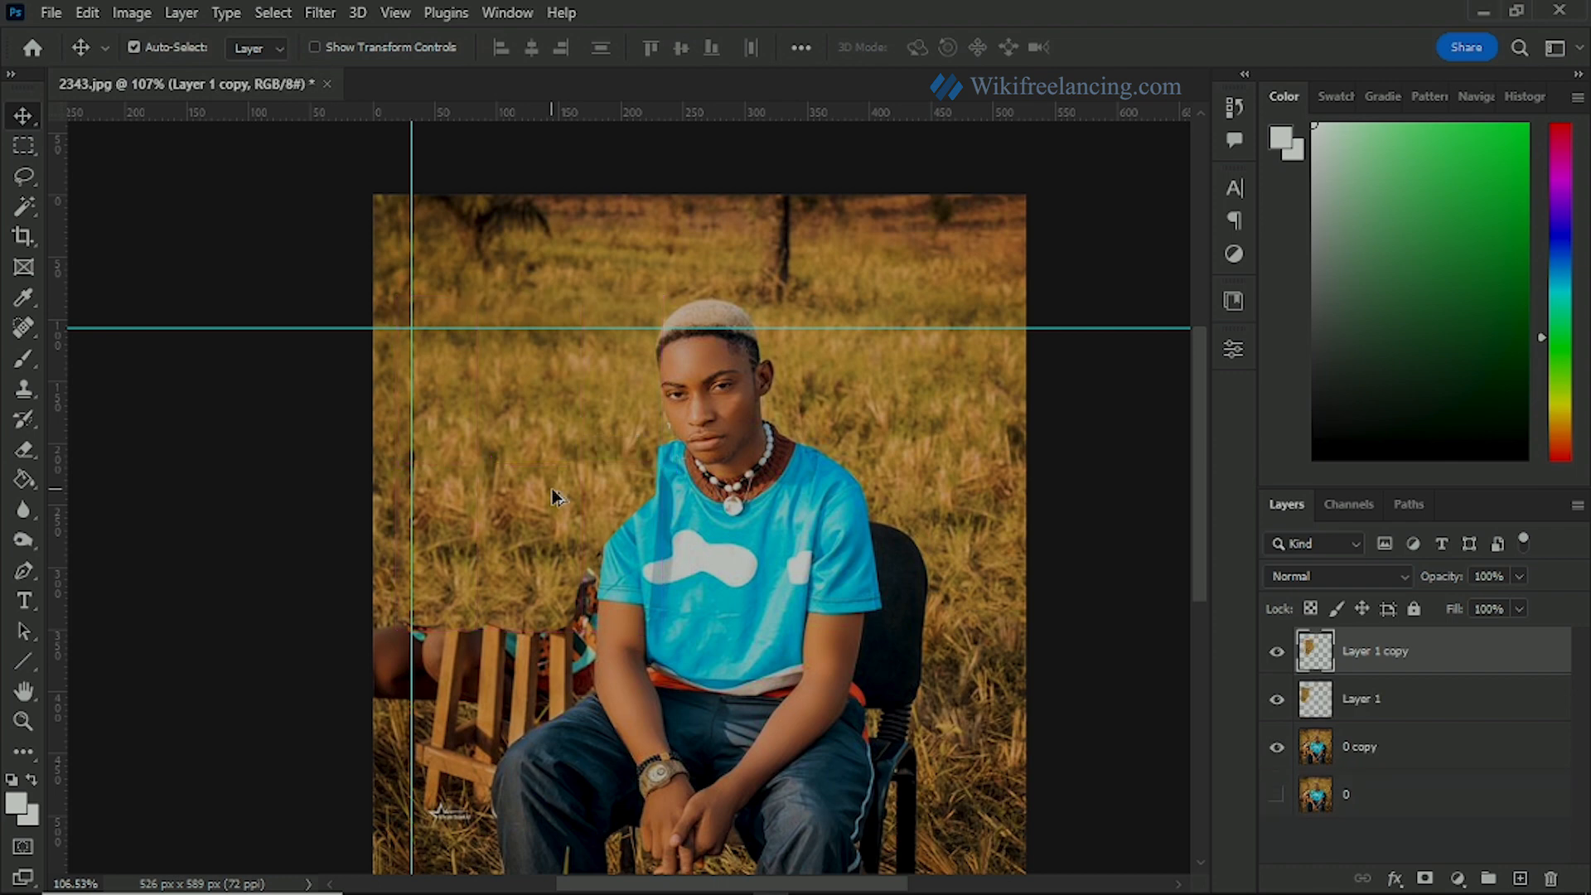
{"action": "scroll", "coordinate": [665, 469], "scroll_direction": "up", "scroll_amount": 3}
{"action": "left_click_drag", "start_coordinate": [476, 578], "coordinate": [604, 613]}
{"action": "key", "text": "alt+shift"}
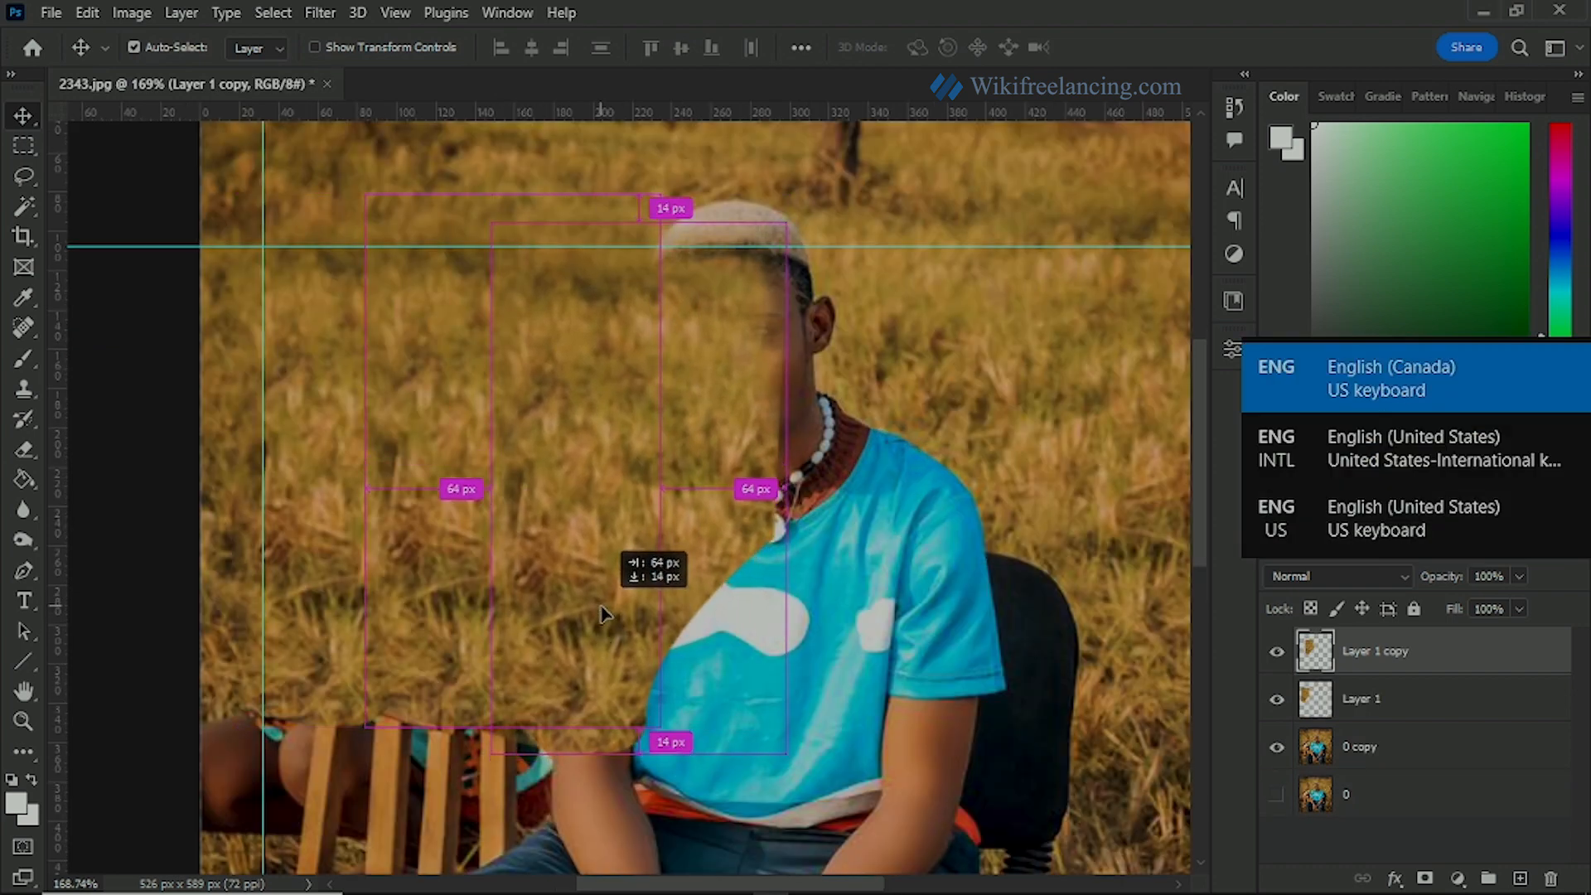
{"action": "left_click_drag", "start_coordinate": [700, 561], "coordinate": [675, 579]}
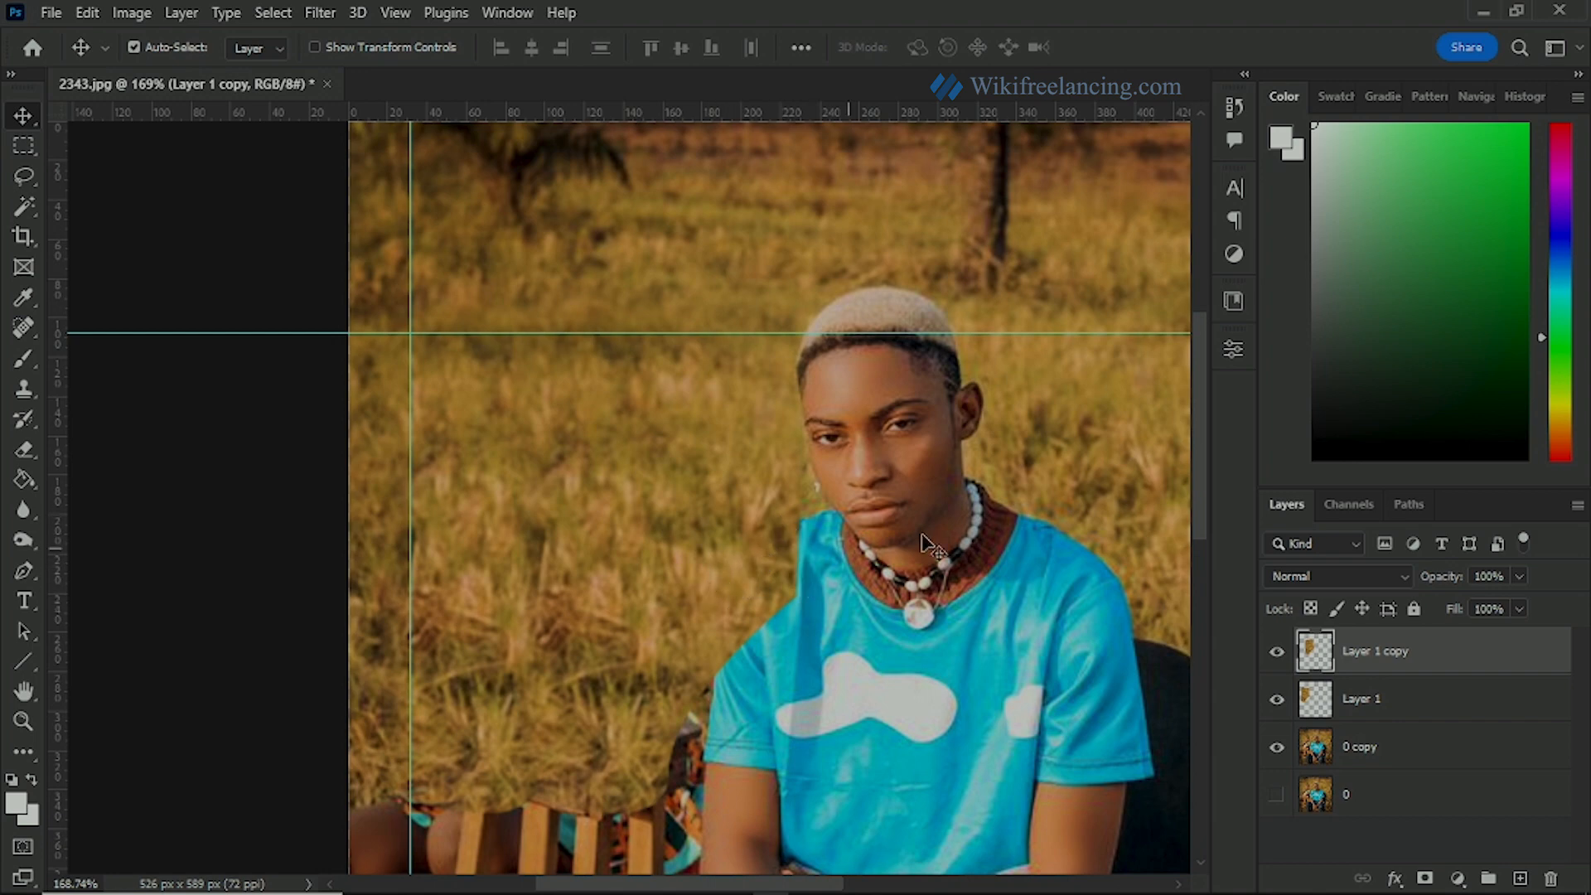
Step: Load the saved "lady" channel of 2343.jpg as a new selection
{"action": "scroll", "coordinate": [882, 571], "scroll_direction": "down", "scroll_amount": 2}
{"action": "left_click_drag", "start_coordinate": [760, 579], "coordinate": [713, 554]}
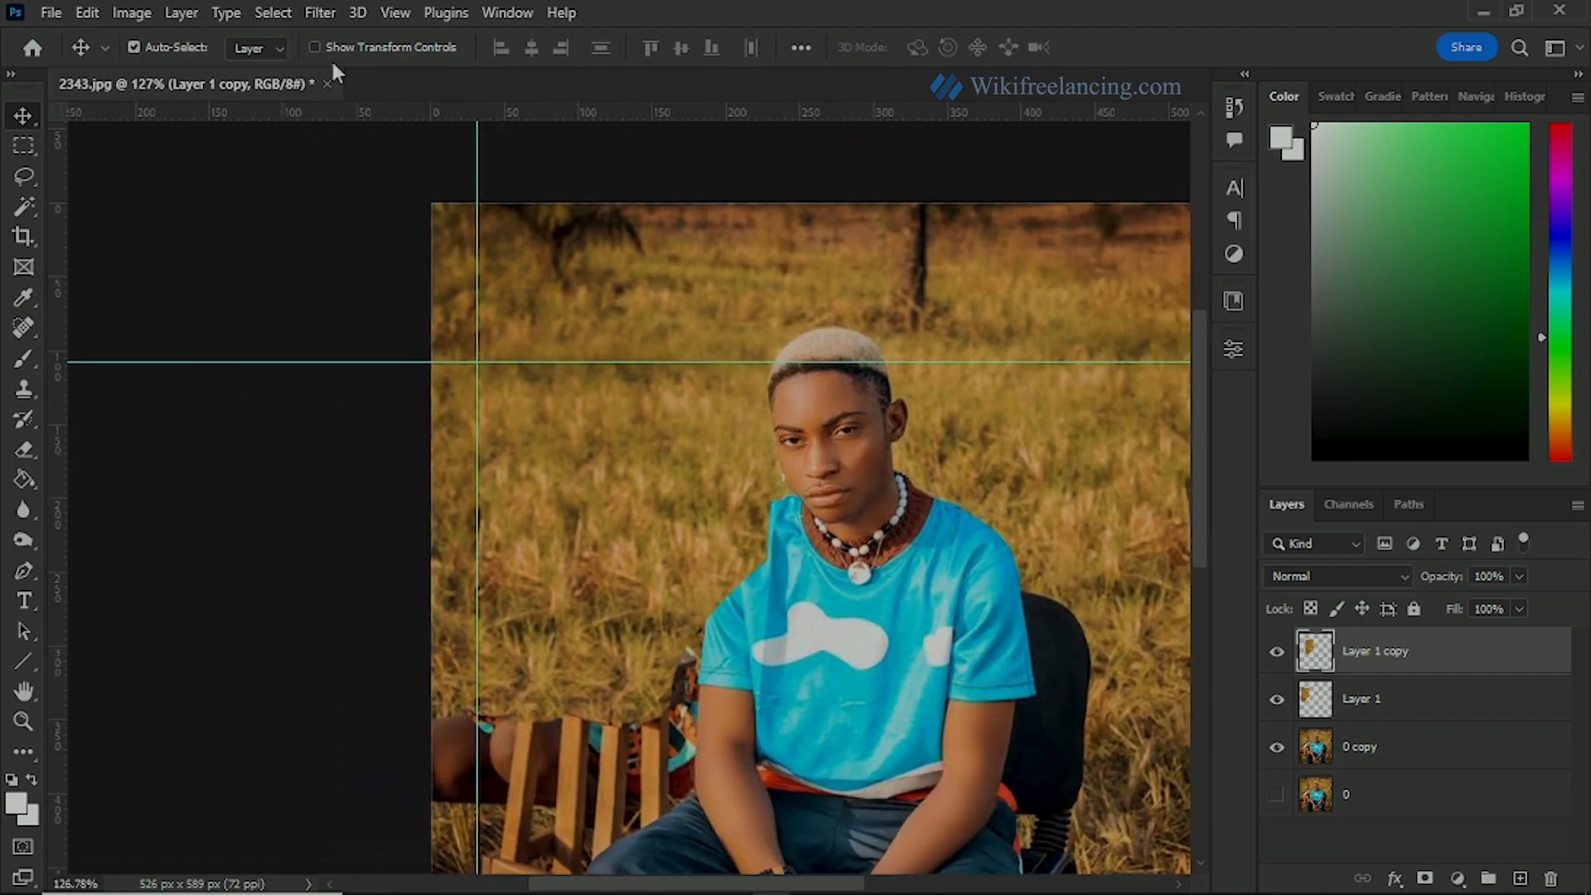
{"action": "left_click", "coordinate": [23, 150]}
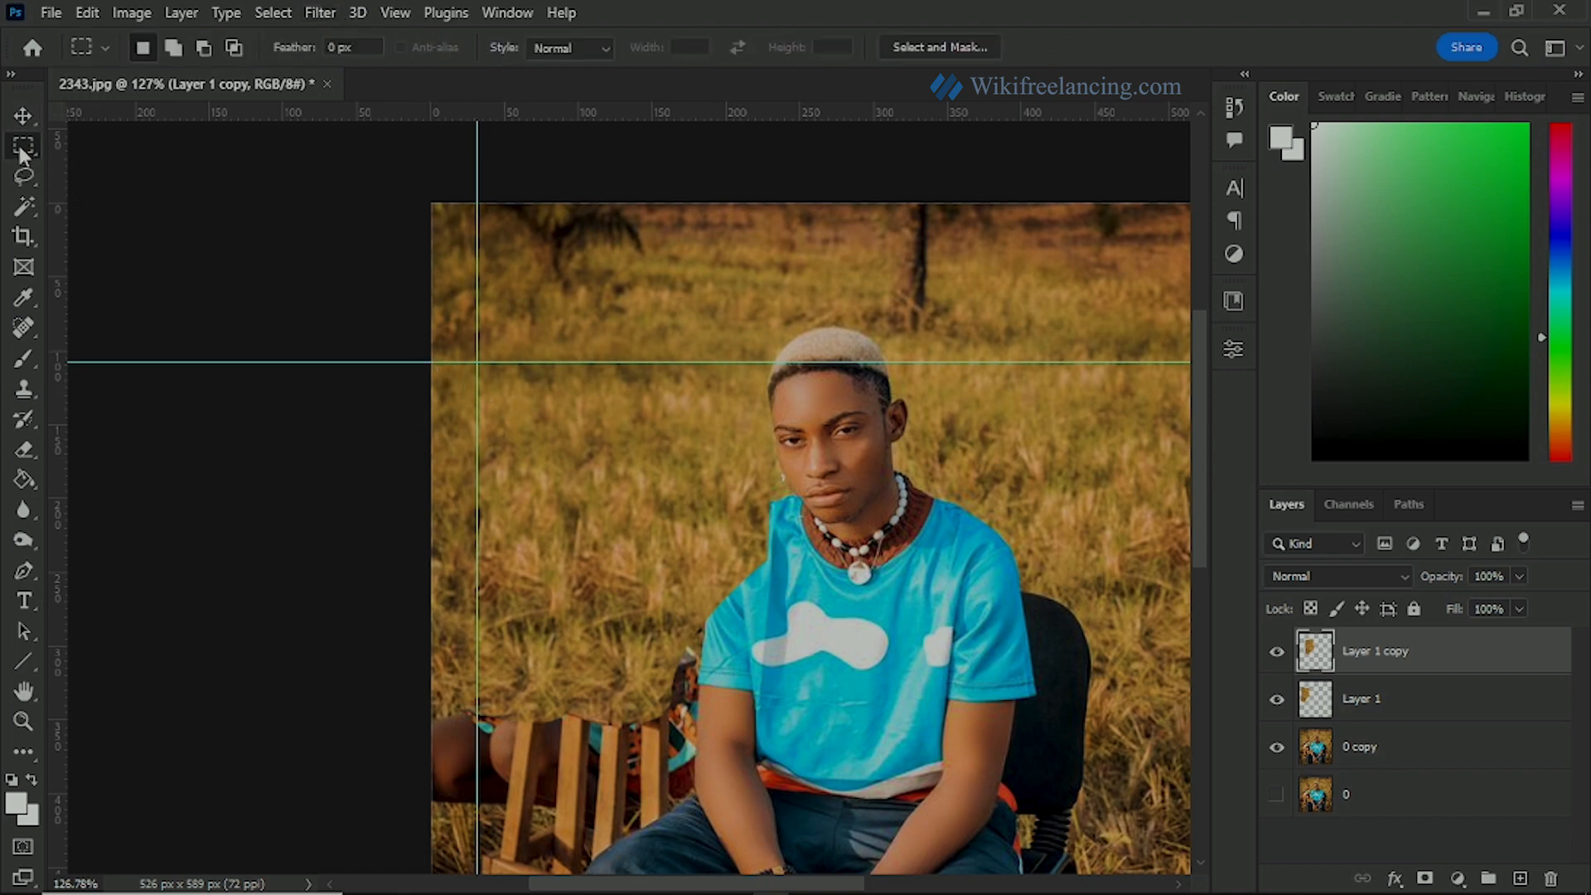
{"action": "left_click", "coordinate": [272, 12]}
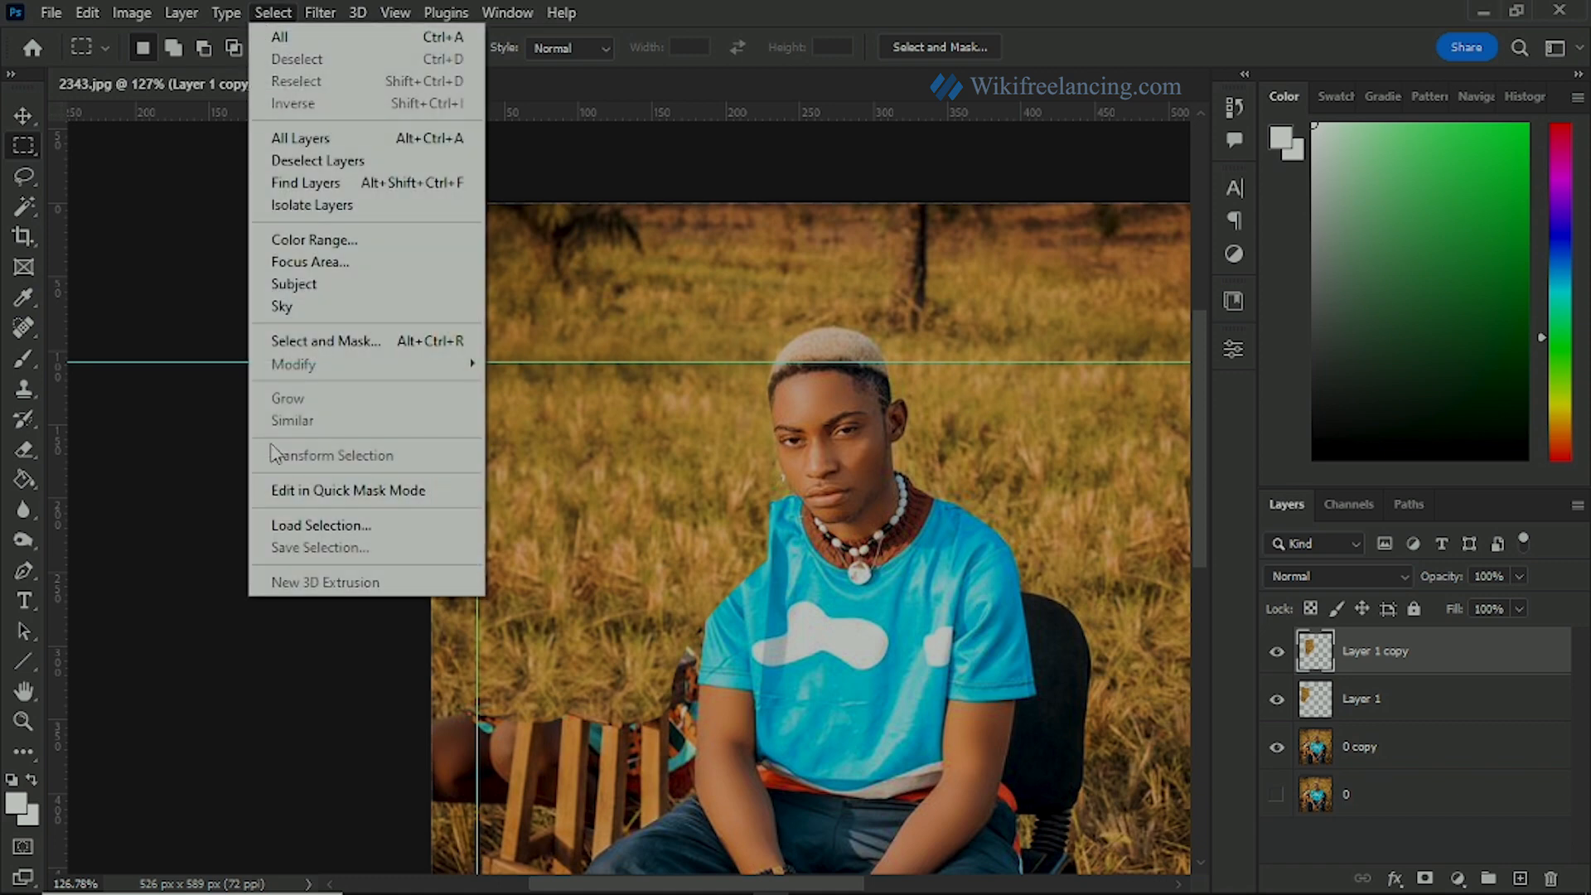
{"action": "left_click", "coordinate": [316, 520]}
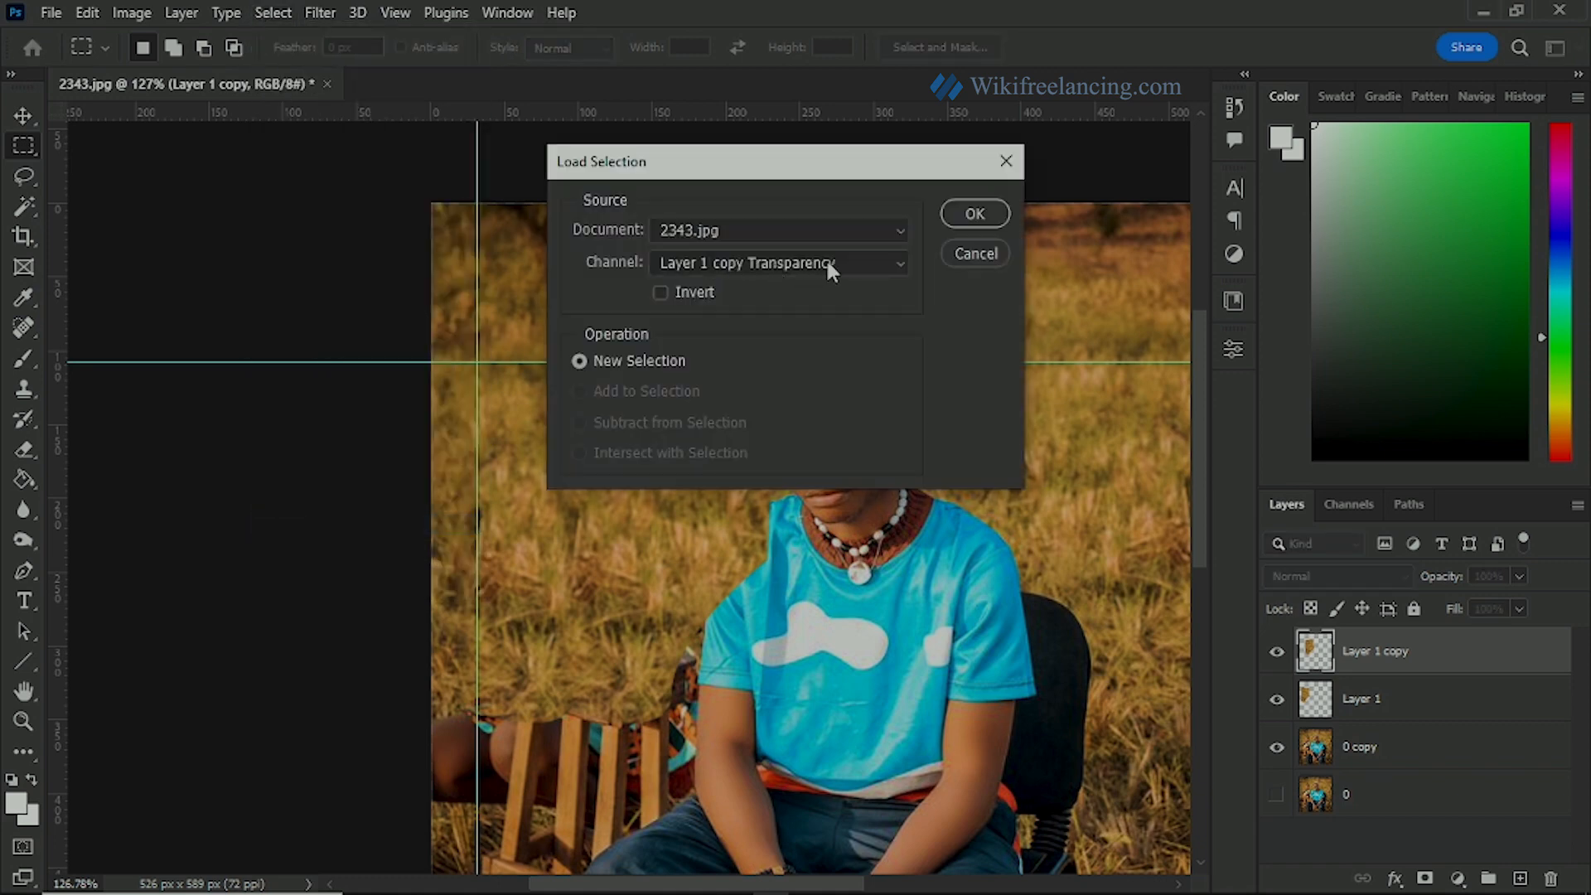
{"action": "left_click", "coordinate": [827, 262]}
{"action": "left_click", "coordinate": [678, 348]}
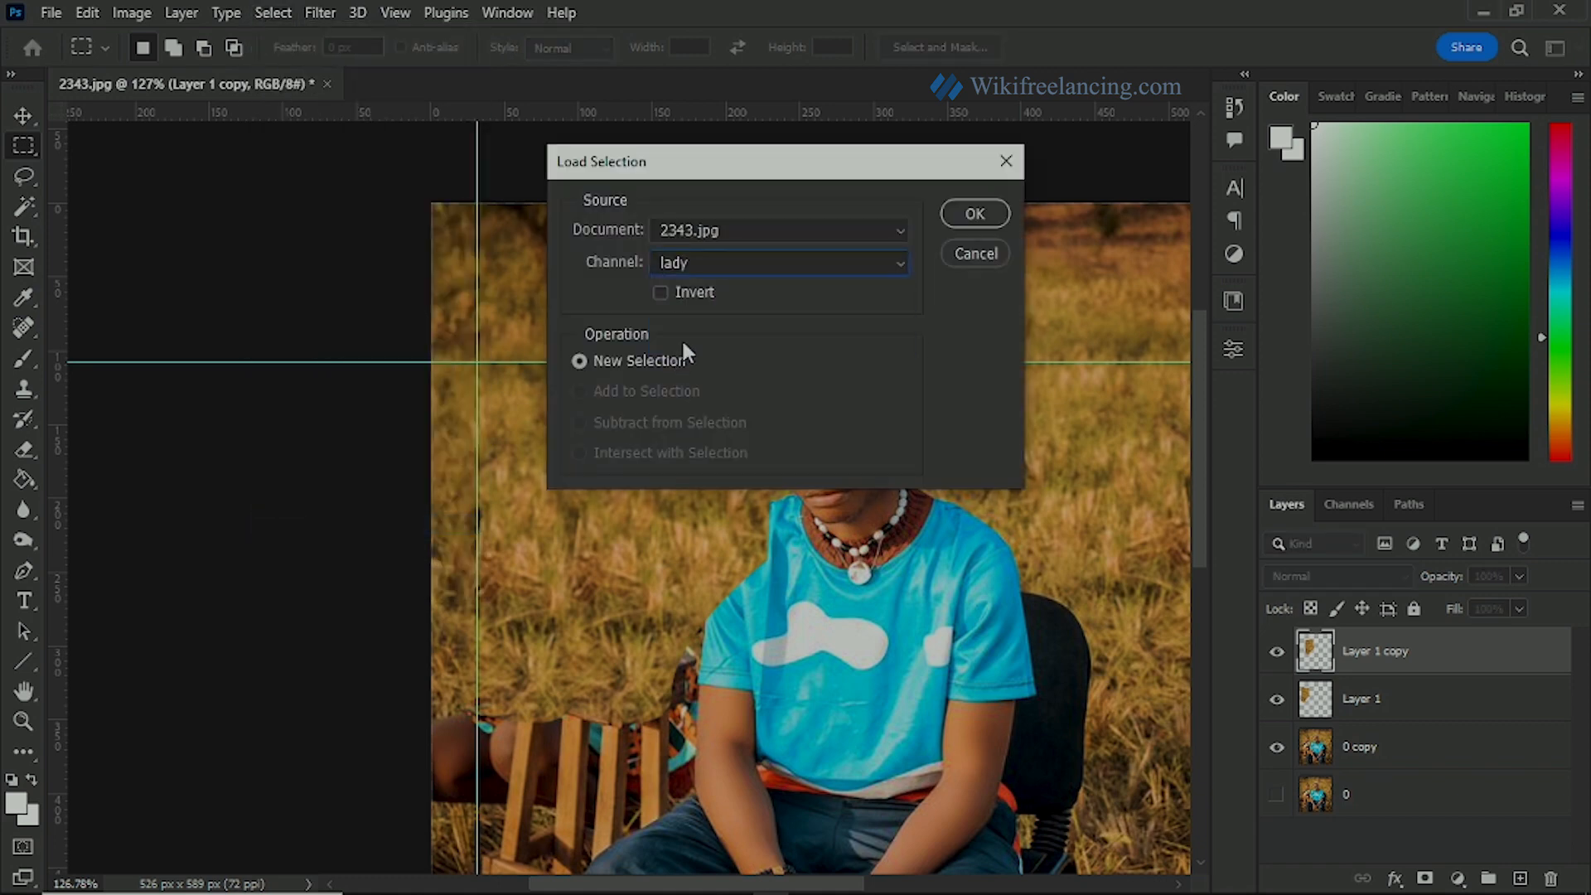
{"action": "left_click", "coordinate": [975, 214]}
Step: Invert the loaded selection so that it covers the area outside the woman's outline
{"action": "scroll", "coordinate": [589, 563], "scroll_direction": "down", "scroll_amount": 2}
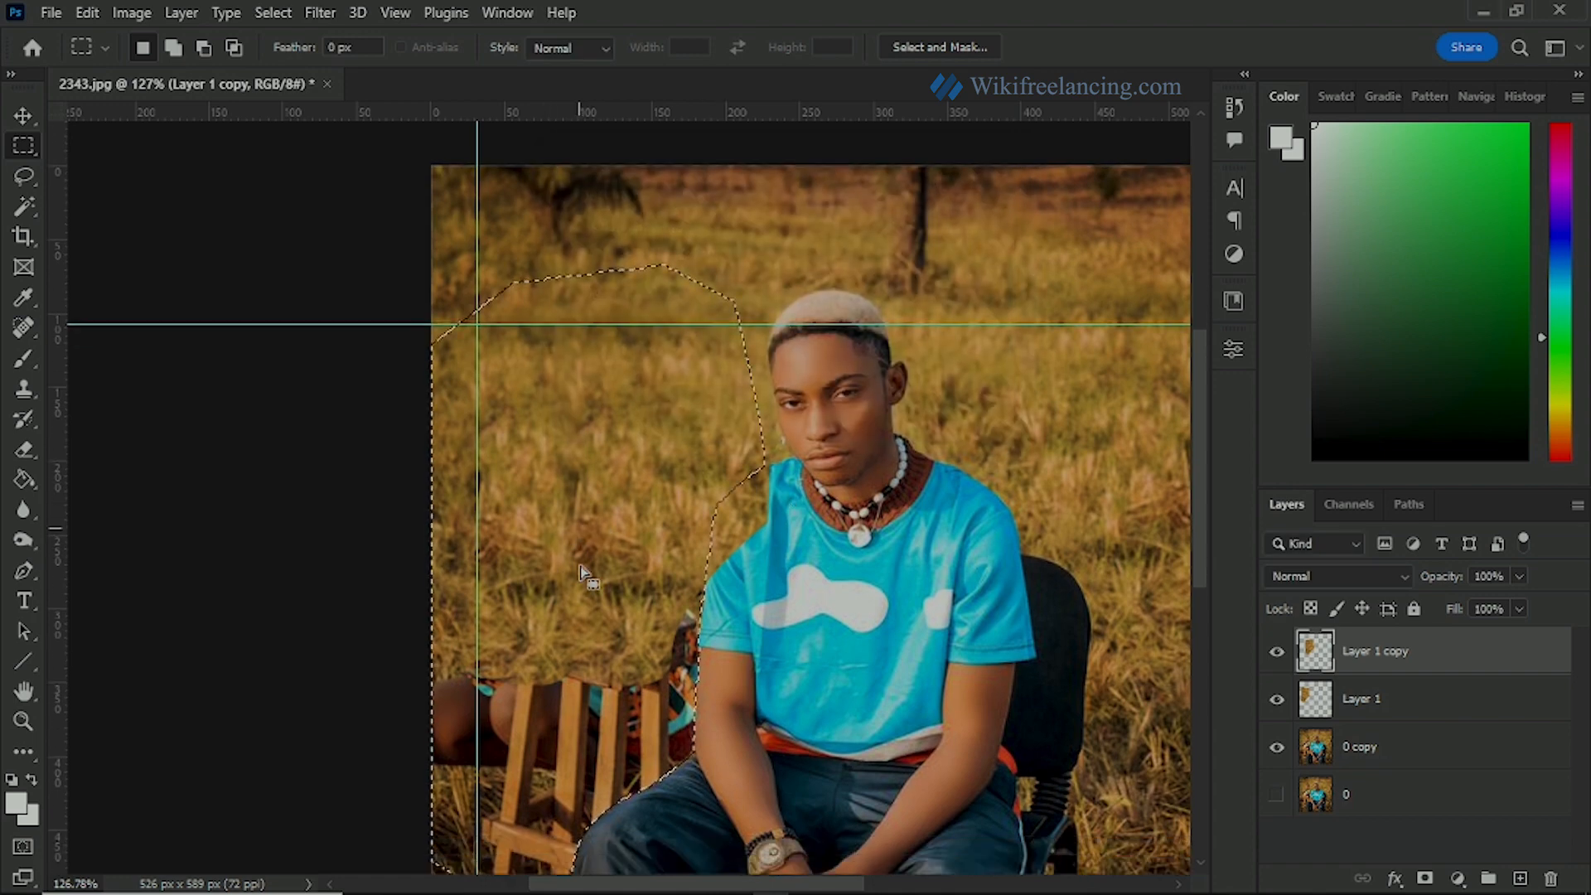
{"action": "scroll", "coordinate": [586, 542], "scroll_direction": "down", "scroll_amount": 5}
{"action": "scroll", "coordinate": [621, 538], "scroll_direction": "up", "scroll_amount": 6}
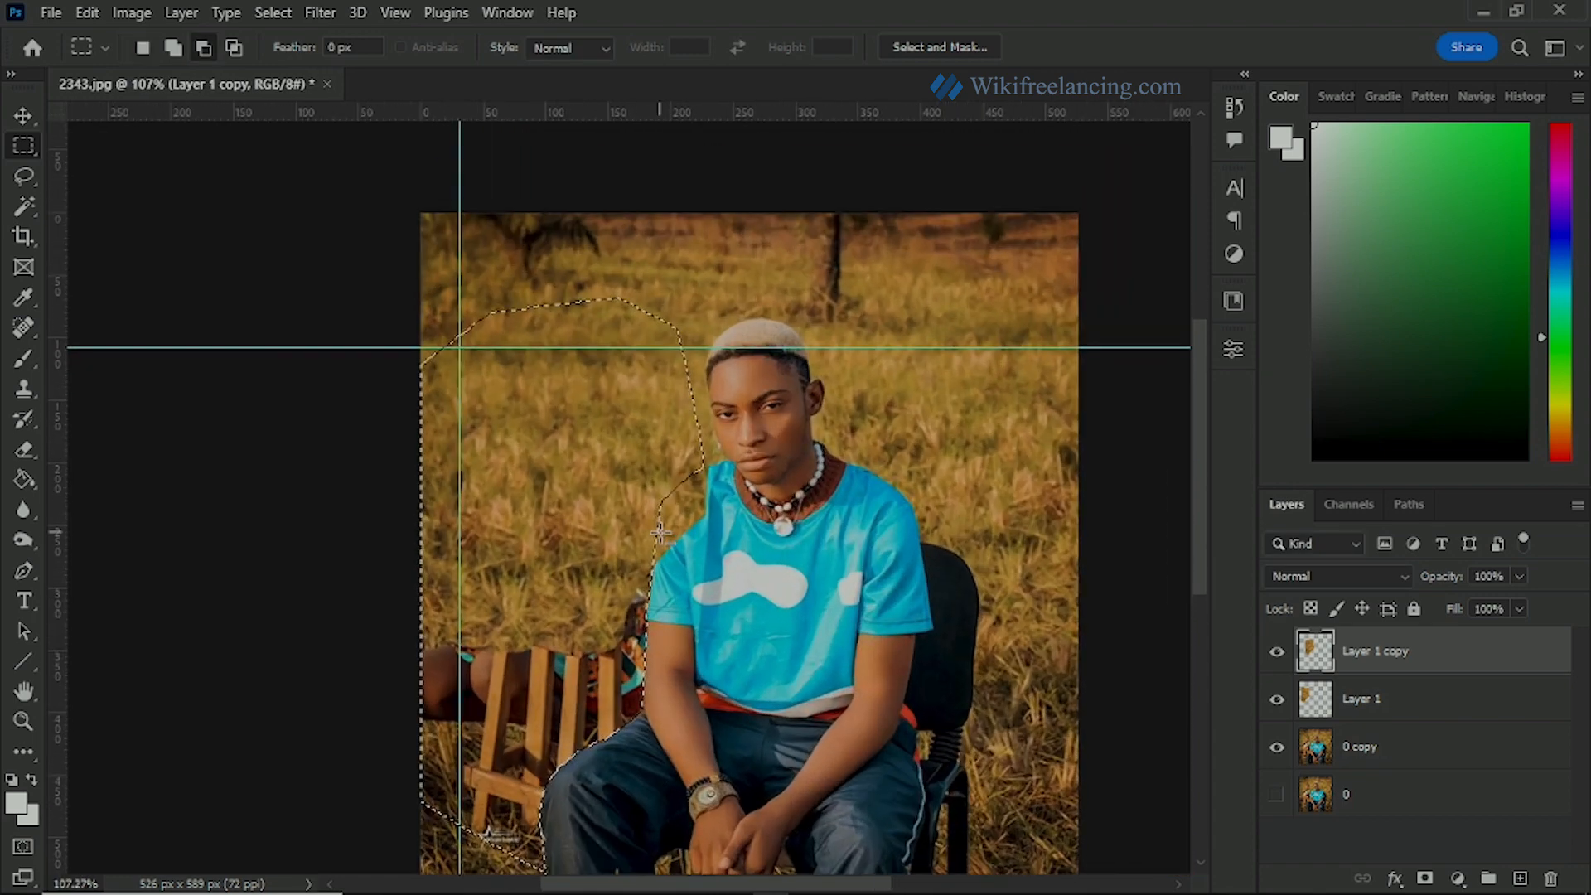
{"action": "left_click_drag", "start_coordinate": [685, 540], "coordinate": [462, 507]}
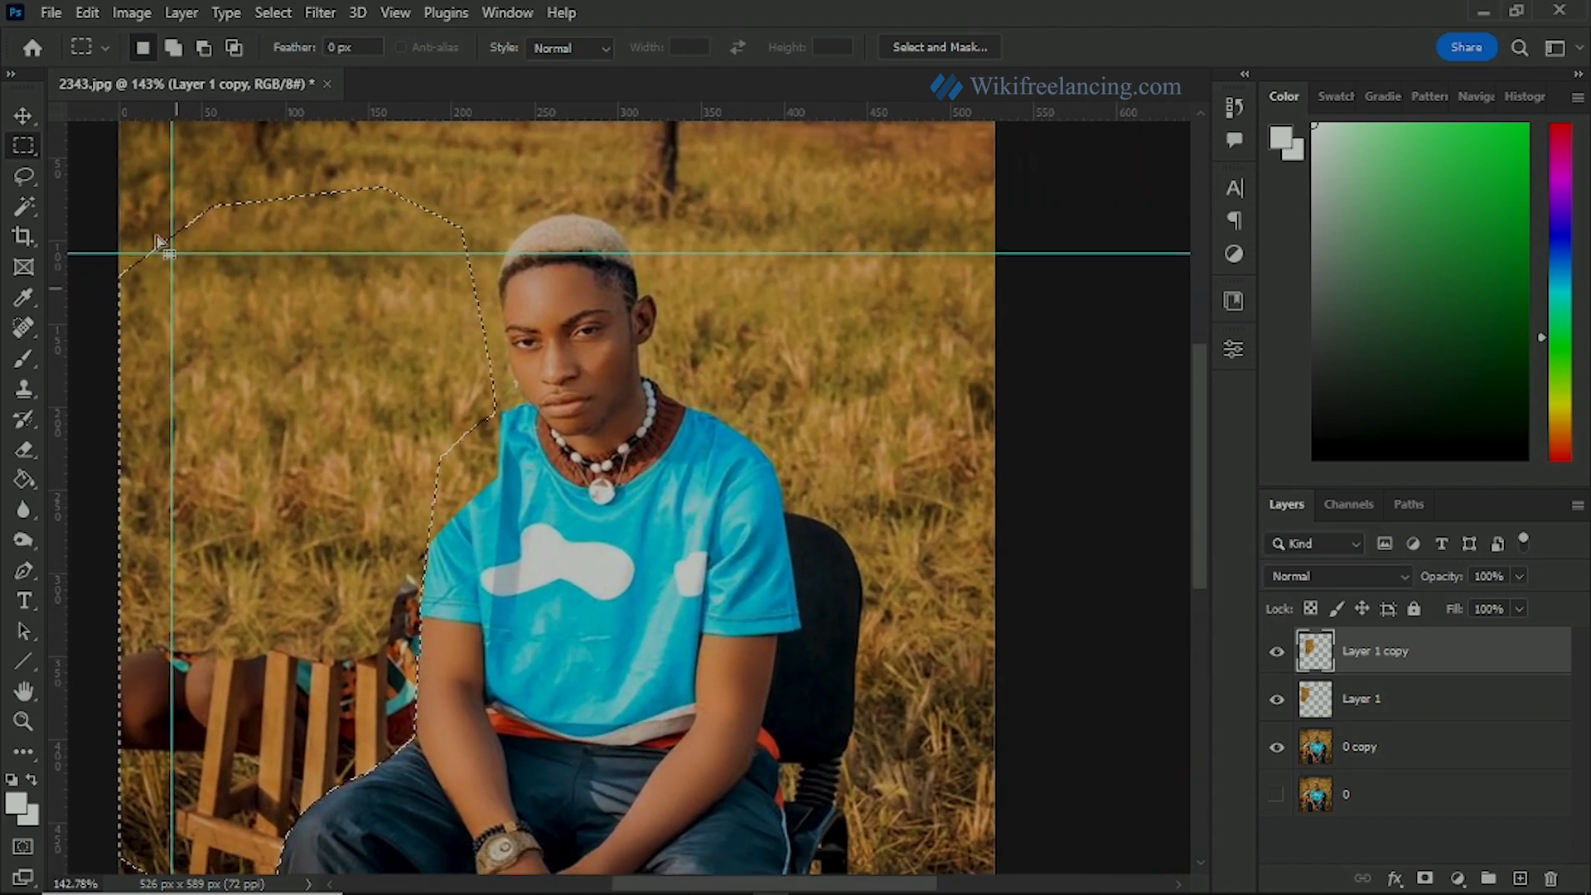
{"action": "right_click", "coordinate": [313, 407]}
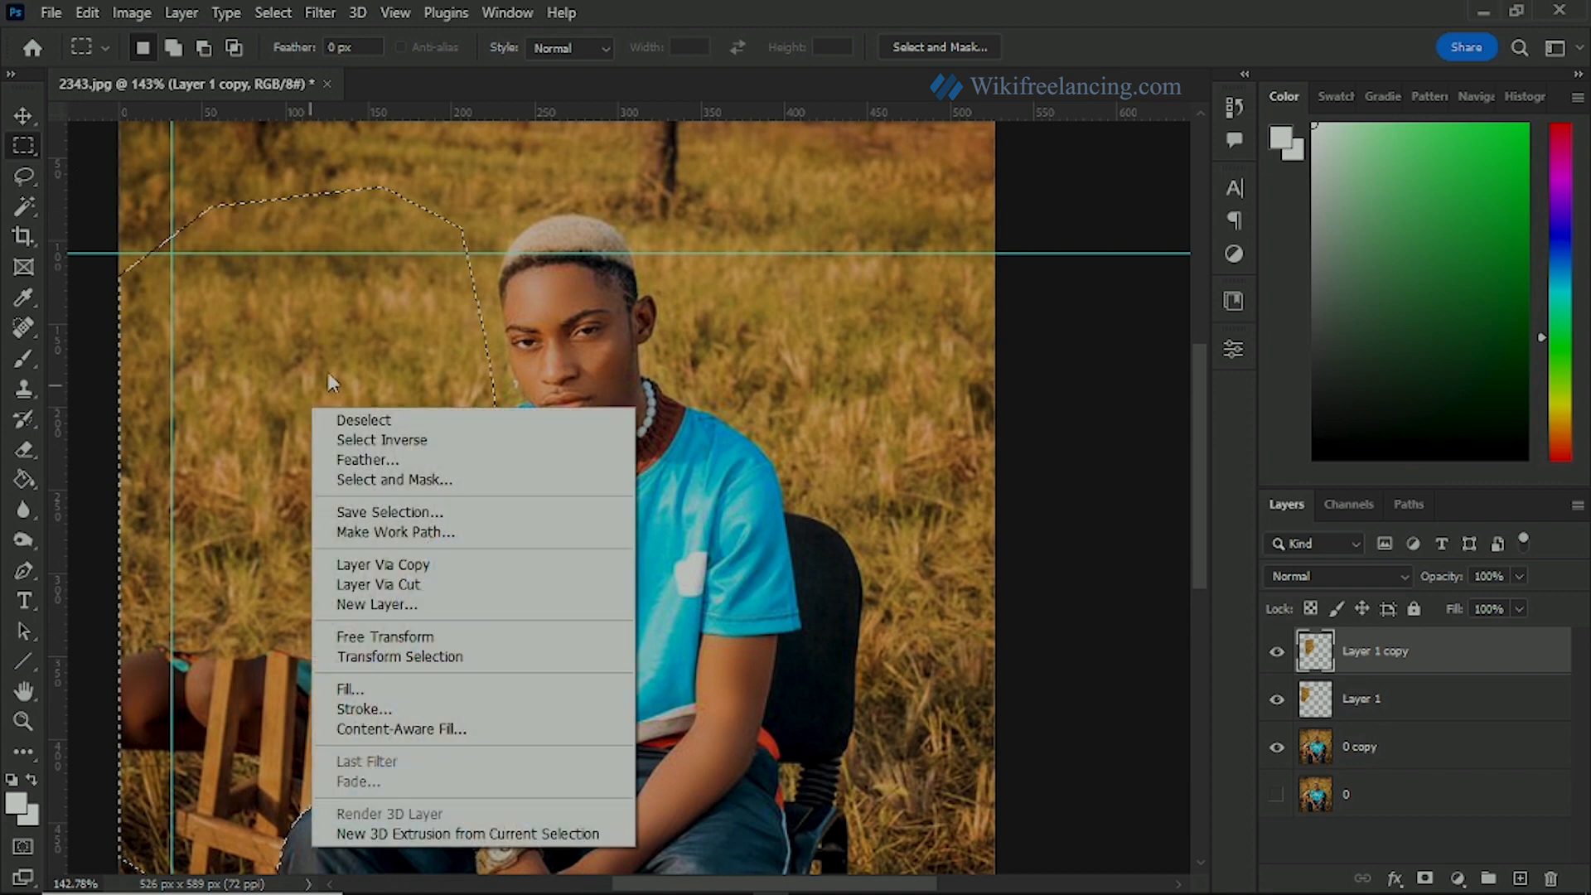
{"action": "left_click", "coordinate": [358, 440]}
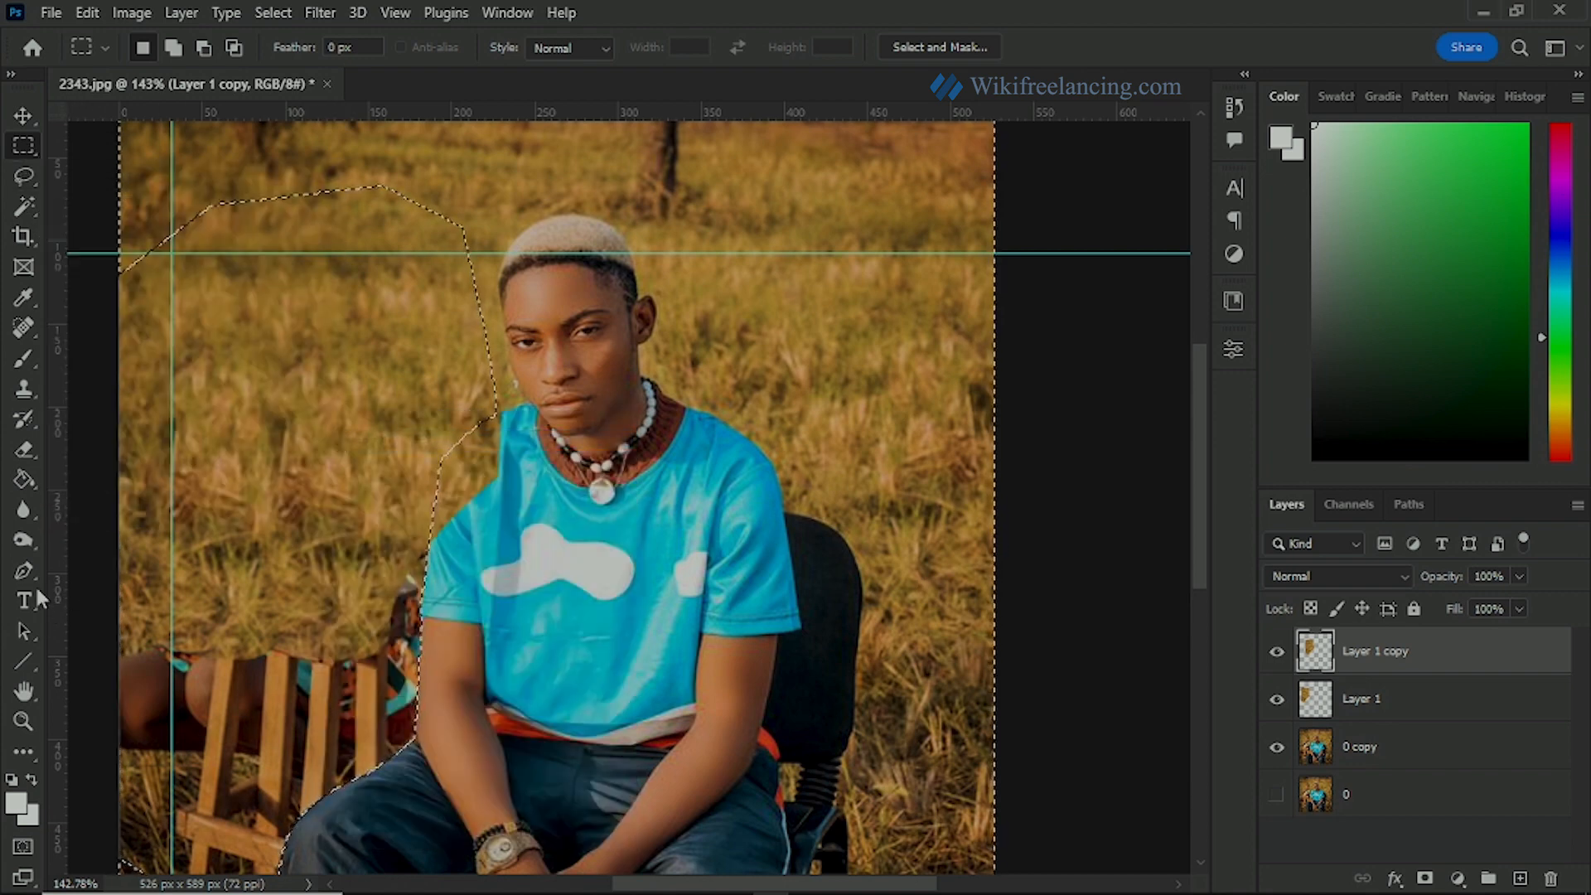
Step: Erase the duplicated patch where it overlaps the man's shoulder and sleeve at 100% eraser opacity, and clear the selection
{"action": "left_click", "coordinate": [24, 451]}
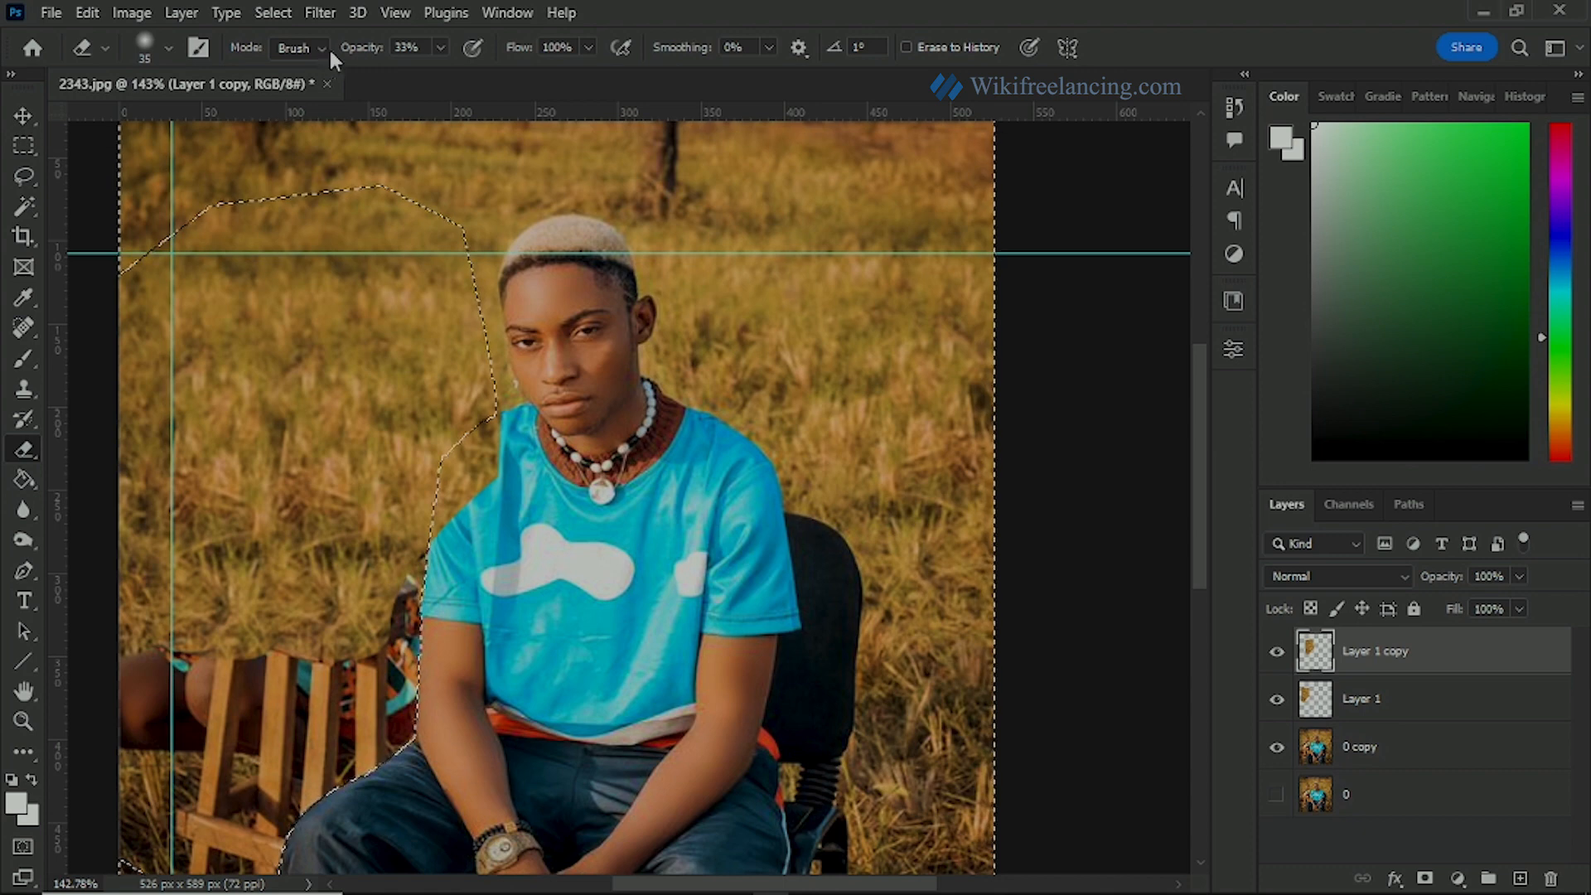
{"action": "left_click", "coordinate": [438, 48]}
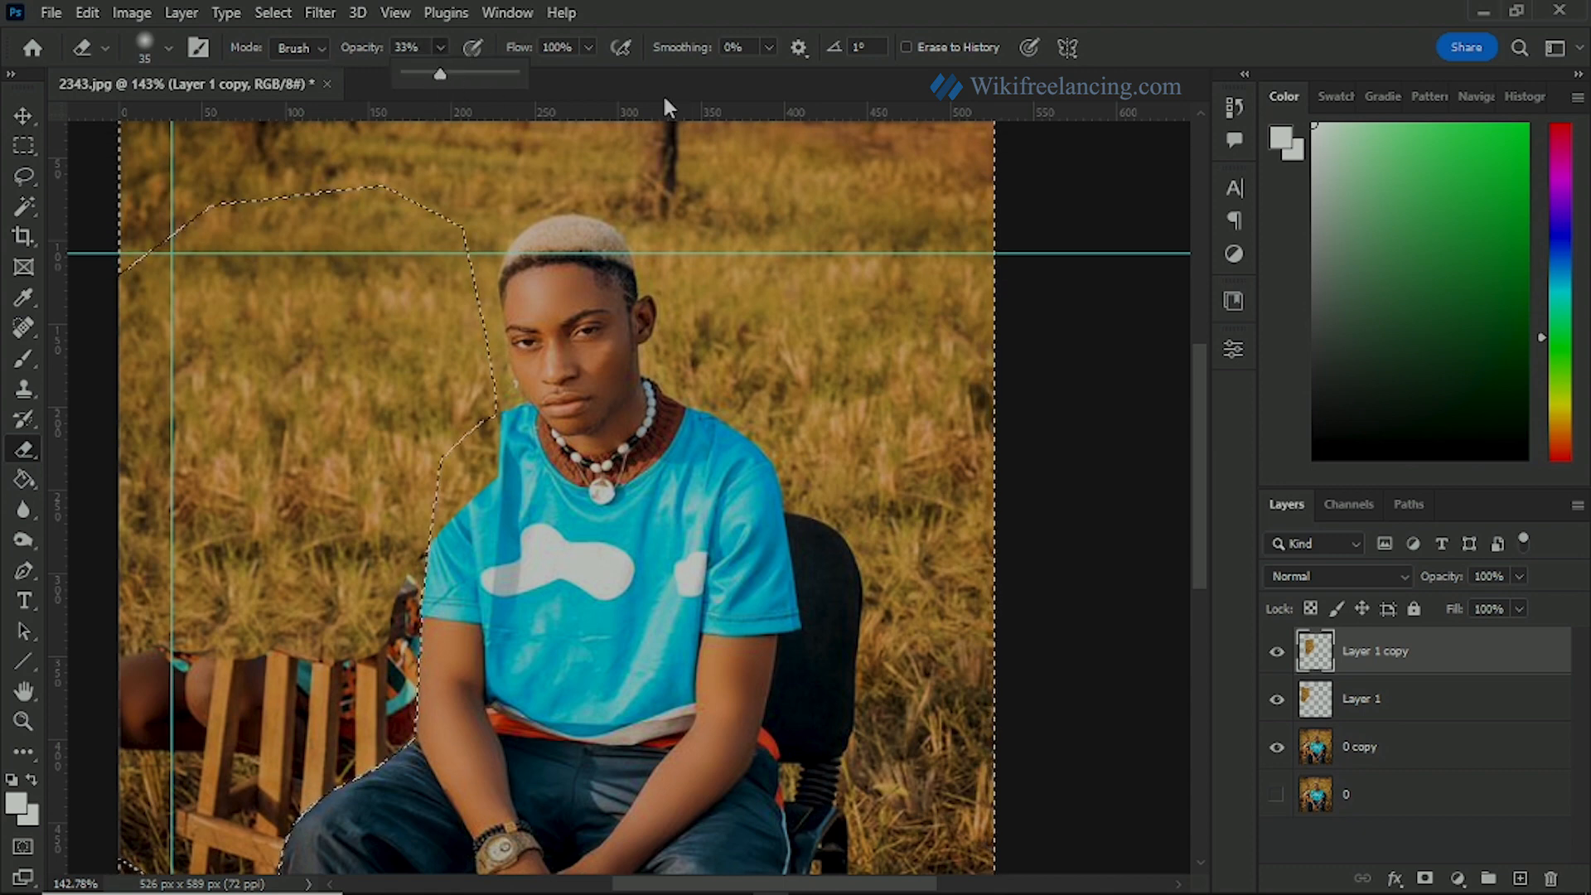
{"action": "left_click_drag", "start_coordinate": [444, 74], "coordinate": [653, 97]}
{"action": "left_click_drag", "start_coordinate": [501, 498], "coordinate": [513, 412]}
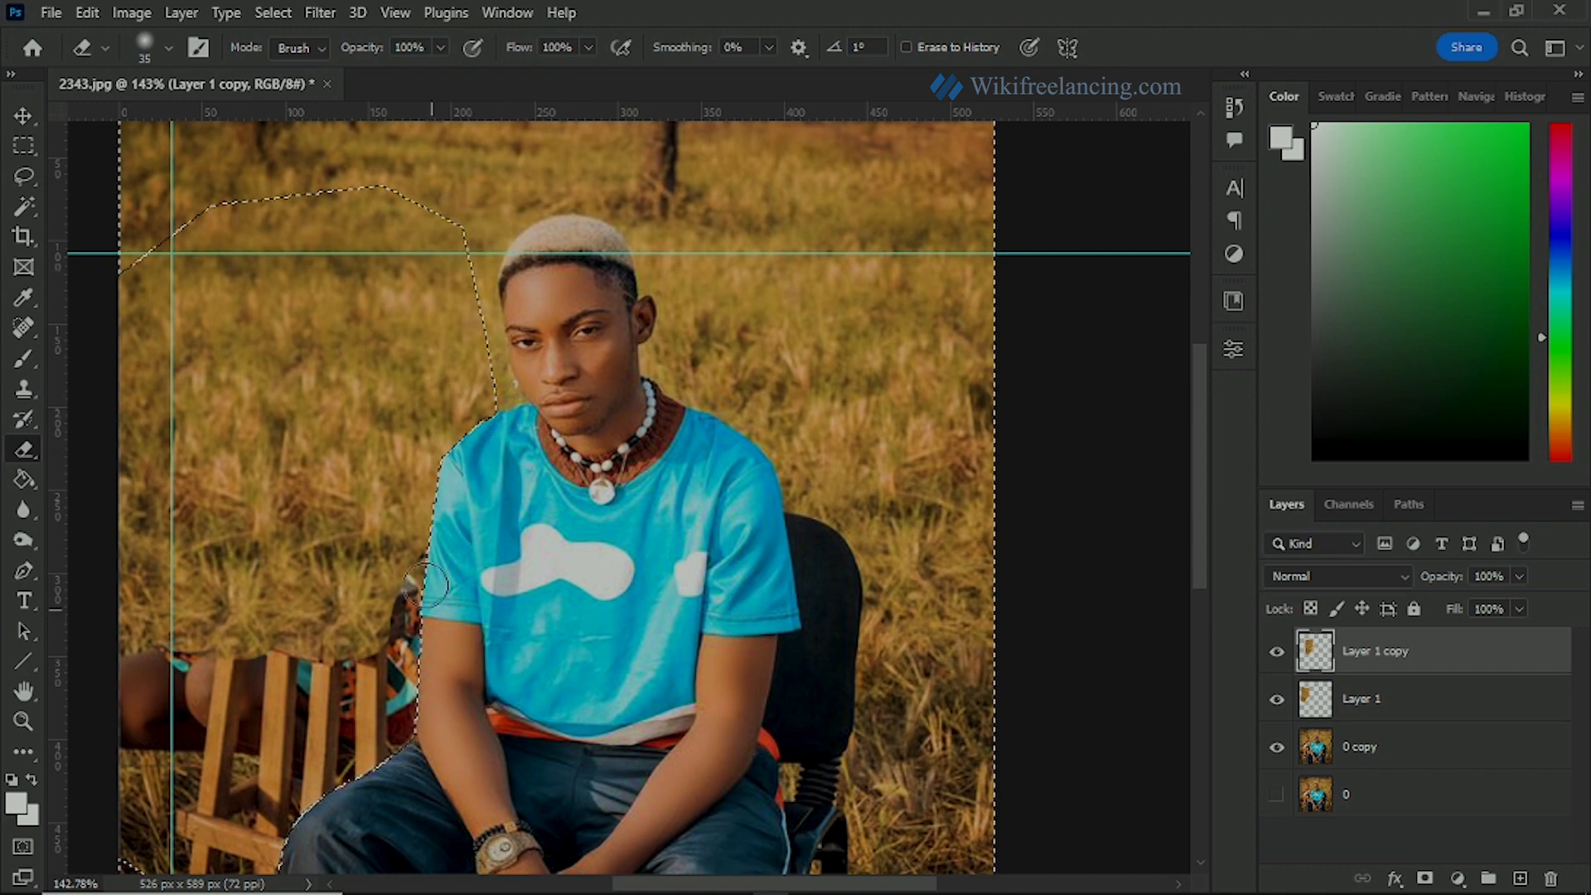
{"action": "scroll", "coordinate": [304, 439], "scroll_direction": "down", "scroll_amount": 3}
{"action": "left_click", "coordinate": [36, 142]}
{"action": "left_click", "coordinate": [305, 278]}
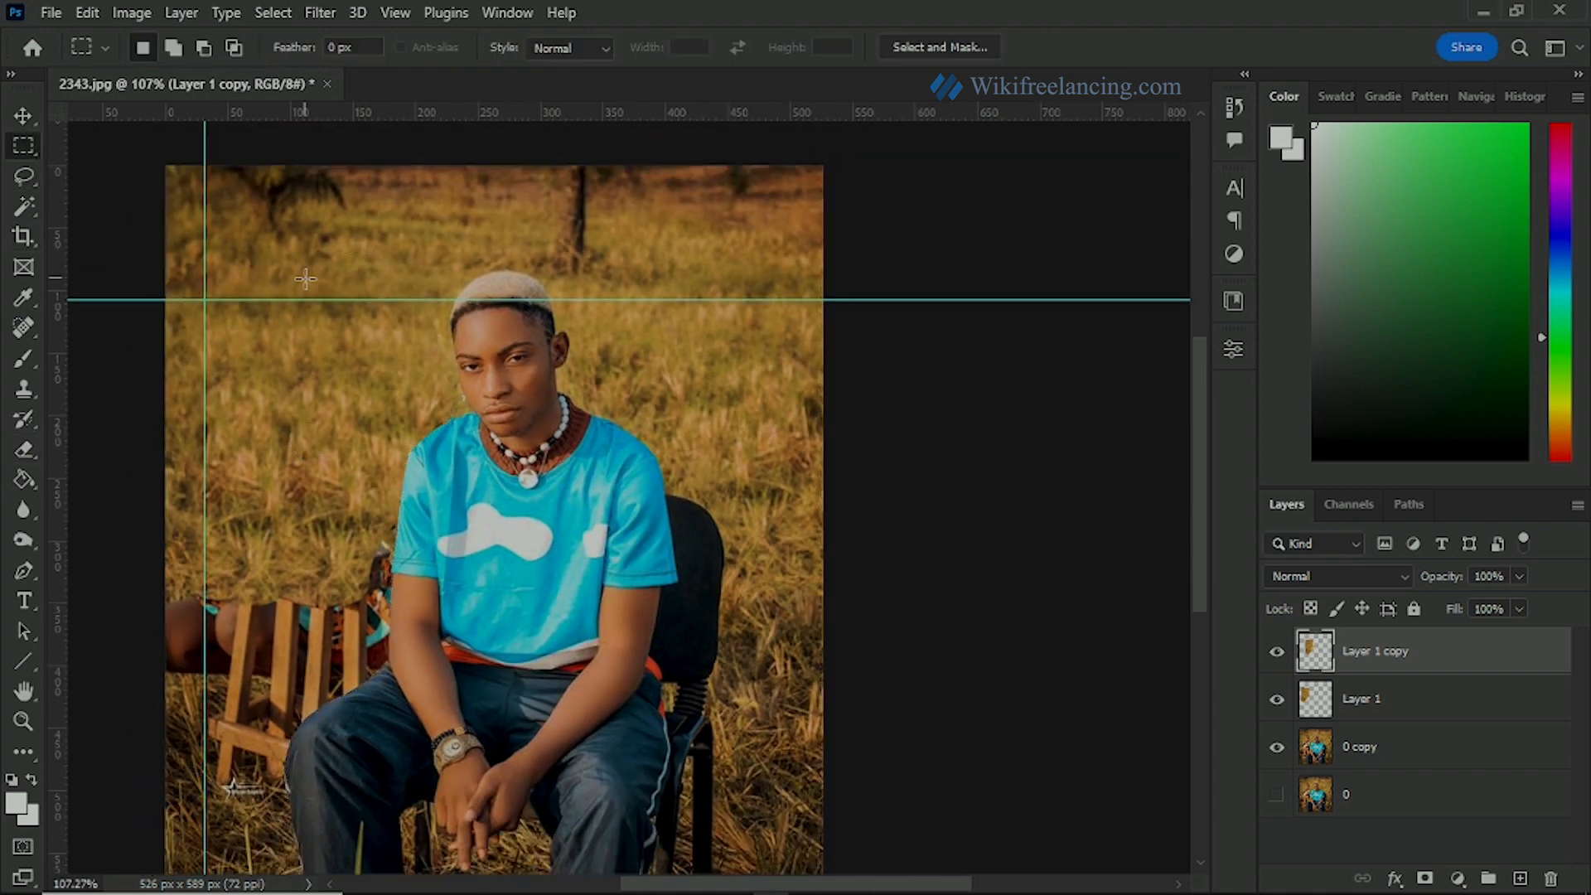
Step: Select a tall rectangular strip of grass between the chair and the photo's right edge, reaching down to the bottom edge
{"action": "scroll", "coordinate": [325, 499], "scroll_direction": "down", "scroll_amount": 1}
{"action": "scroll", "coordinate": [323, 510], "scroll_direction": "up", "scroll_amount": 4}
{"action": "left_click_drag", "start_coordinate": [243, 586], "coordinate": [331, 352]}
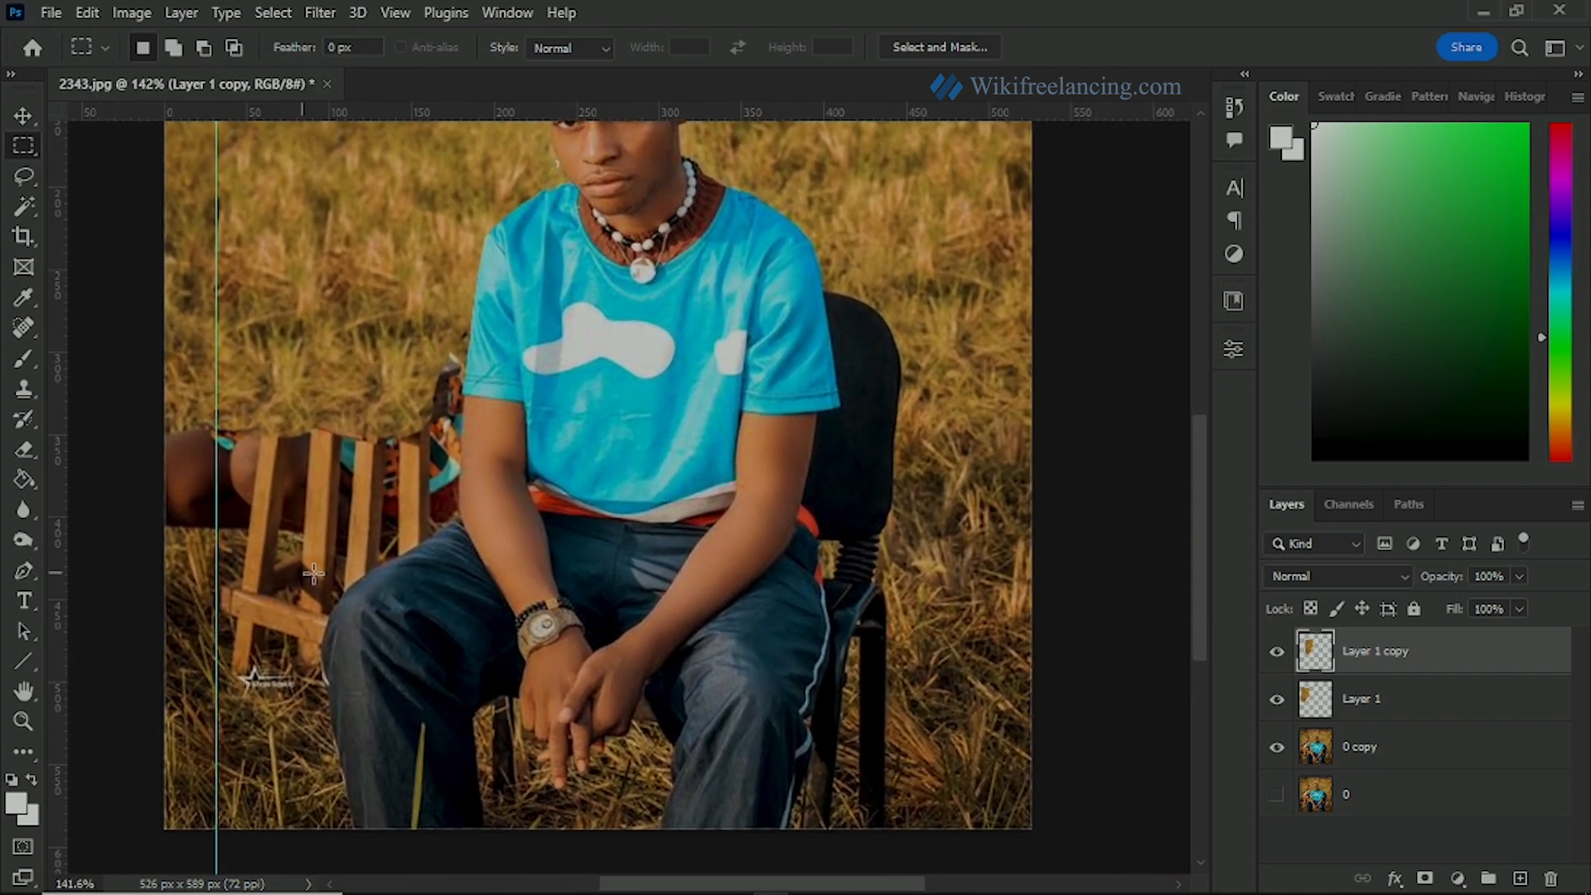
{"action": "scroll", "coordinate": [313, 573], "scroll_direction": "down", "scroll_amount": 3}
{"action": "left_click_drag", "start_coordinate": [617, 564], "coordinate": [530, 549]}
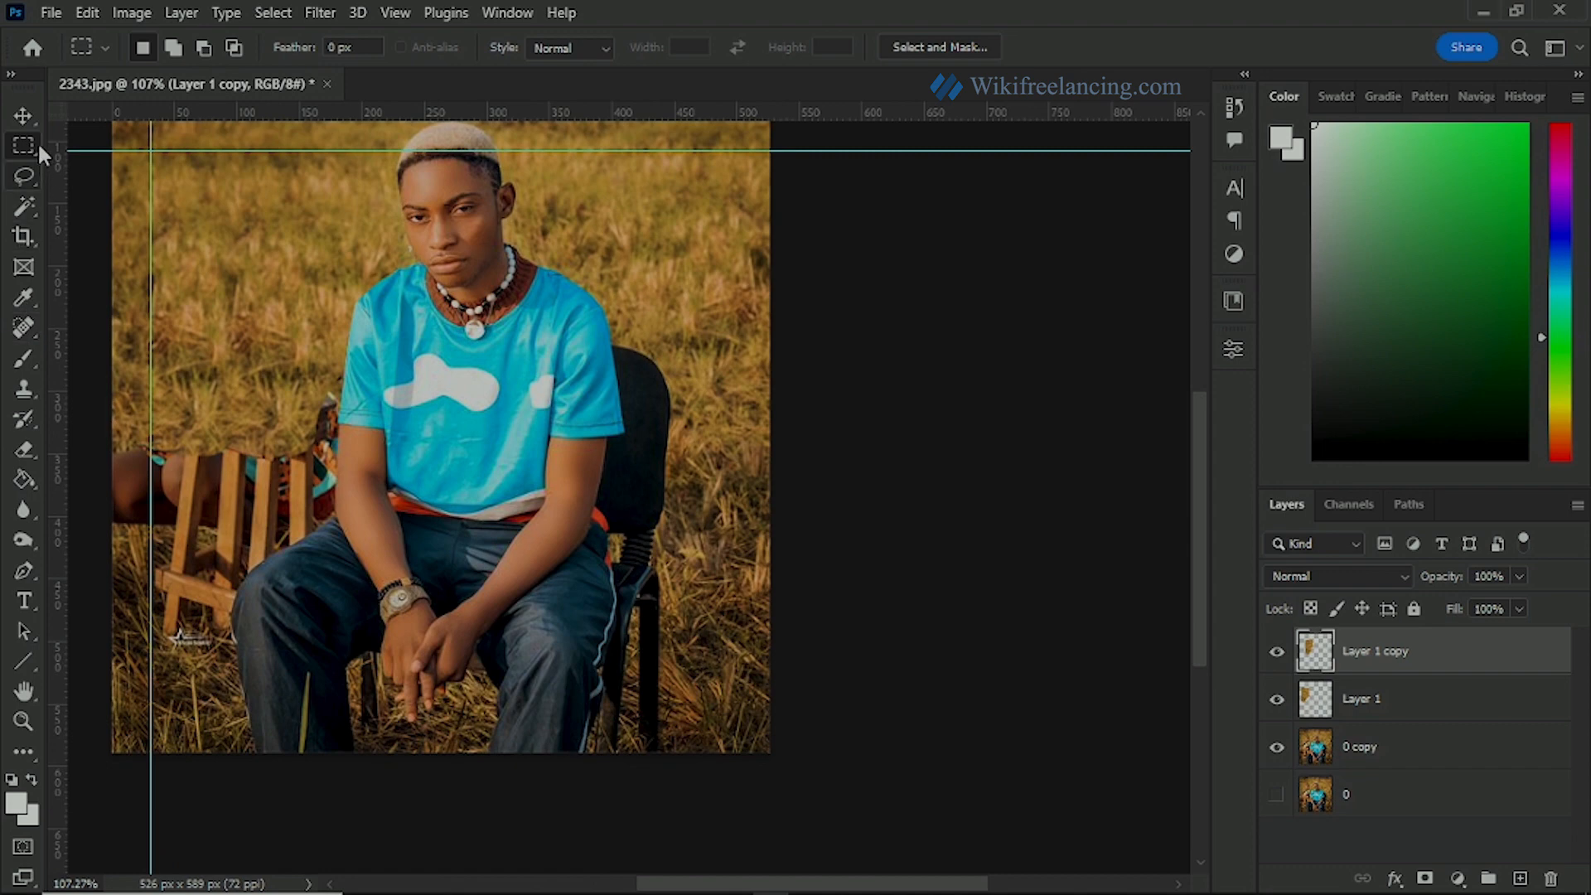
{"action": "left_click_drag", "start_coordinate": [680, 366], "coordinate": [817, 792]}
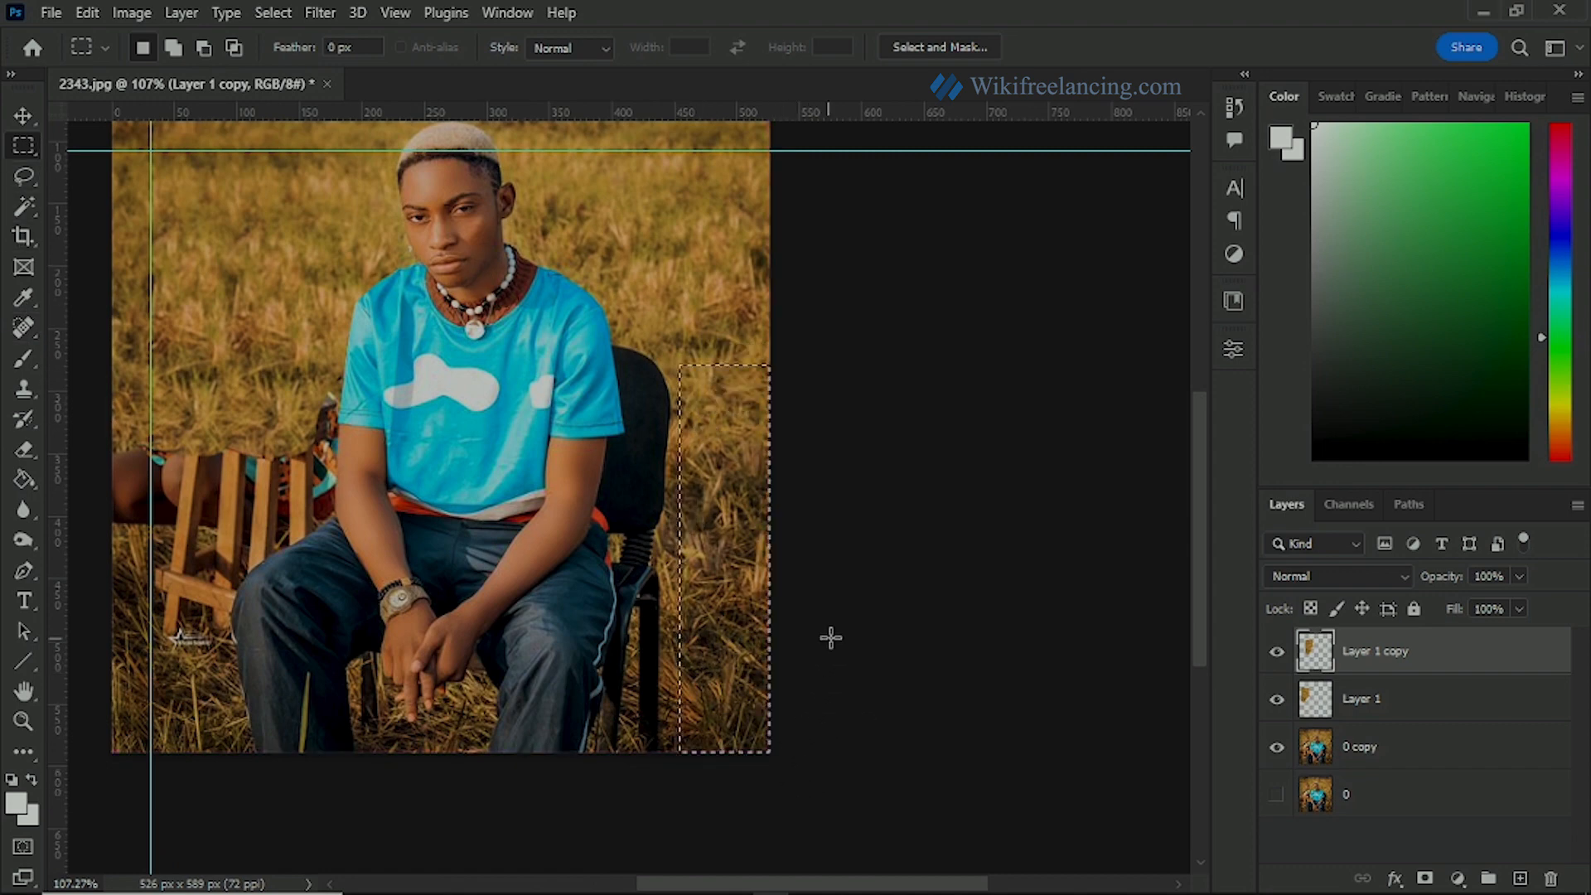
{"action": "scroll", "coordinate": [737, 643], "scroll_direction": "up", "scroll_amount": 2}
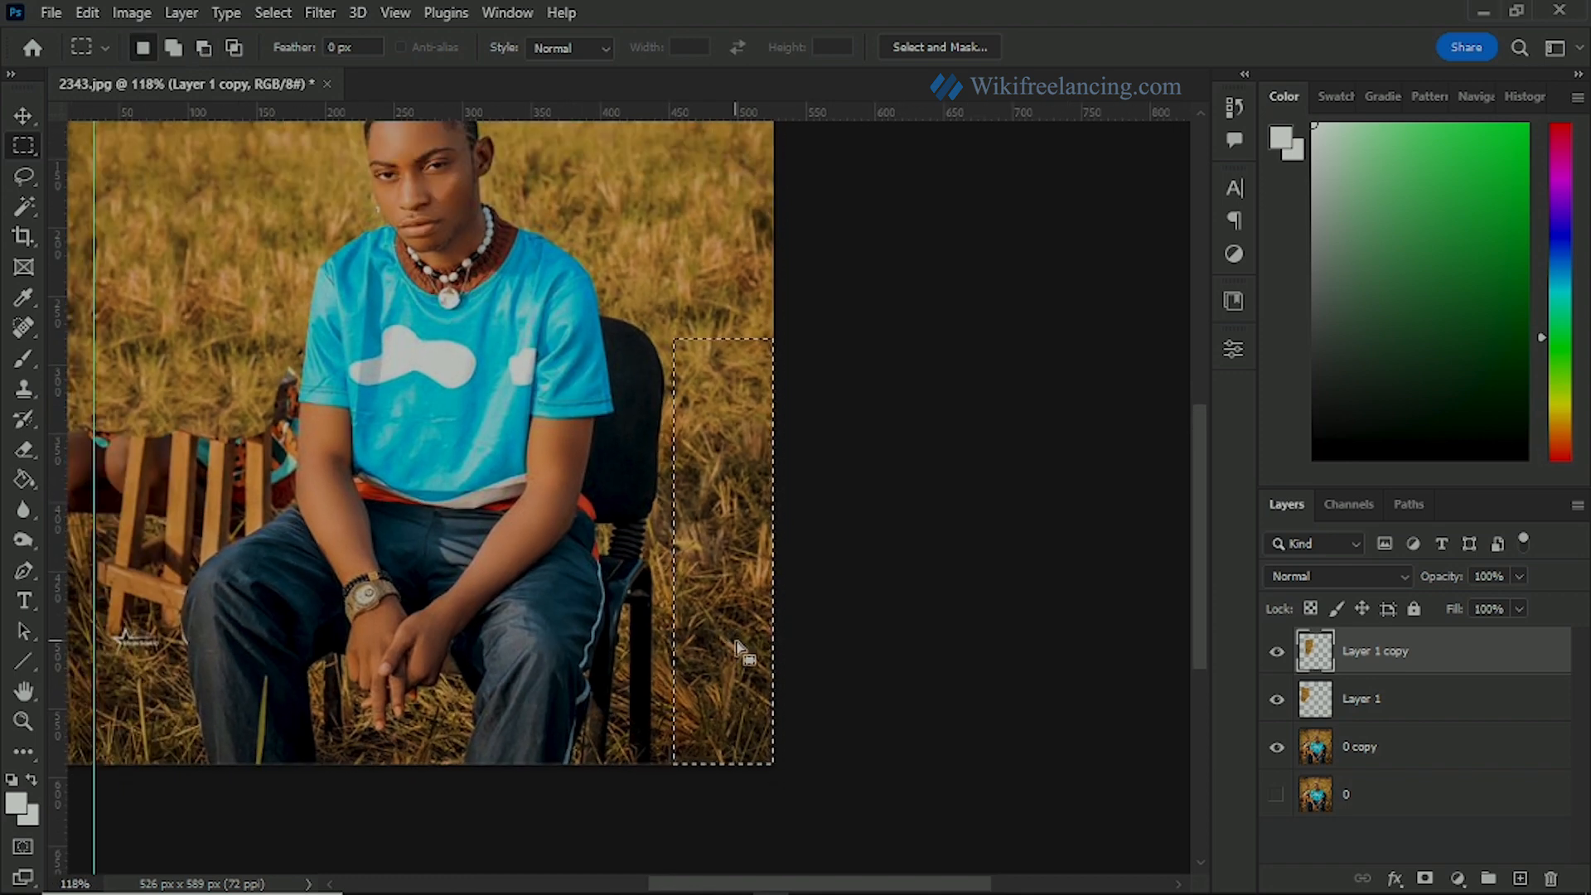
Step: Copy the selected grass strip from the 0 copy layer to a new layer and move it over the woman's knee at the photo's left edge
{"action": "left_click", "coordinate": [1369, 751]}
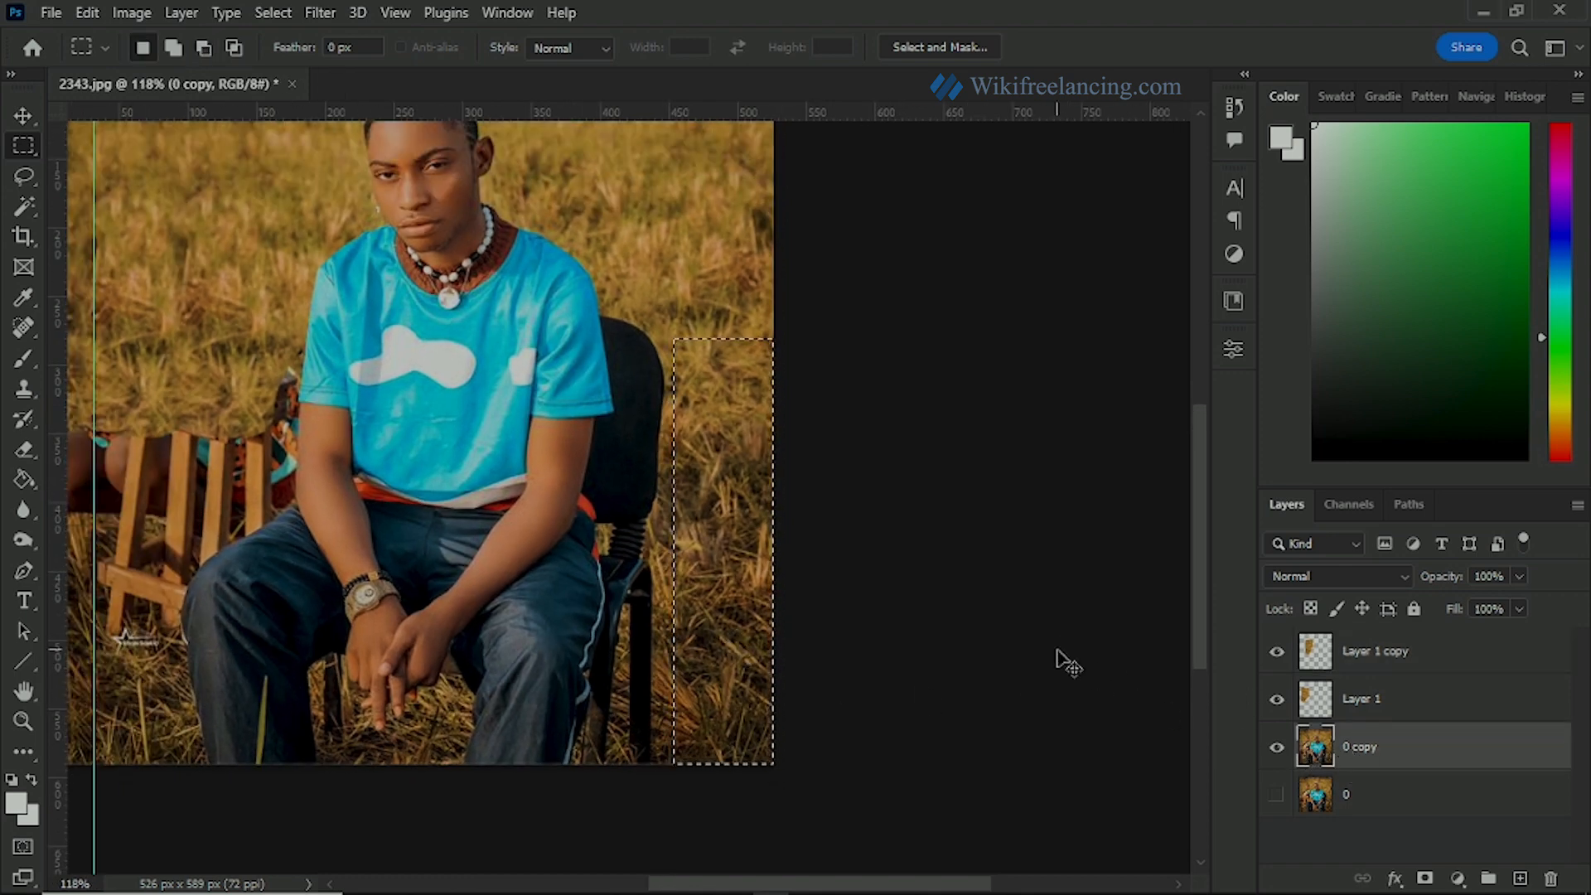
{"action": "key", "text": "ctrl+j"}
{"action": "key", "text": "v"}
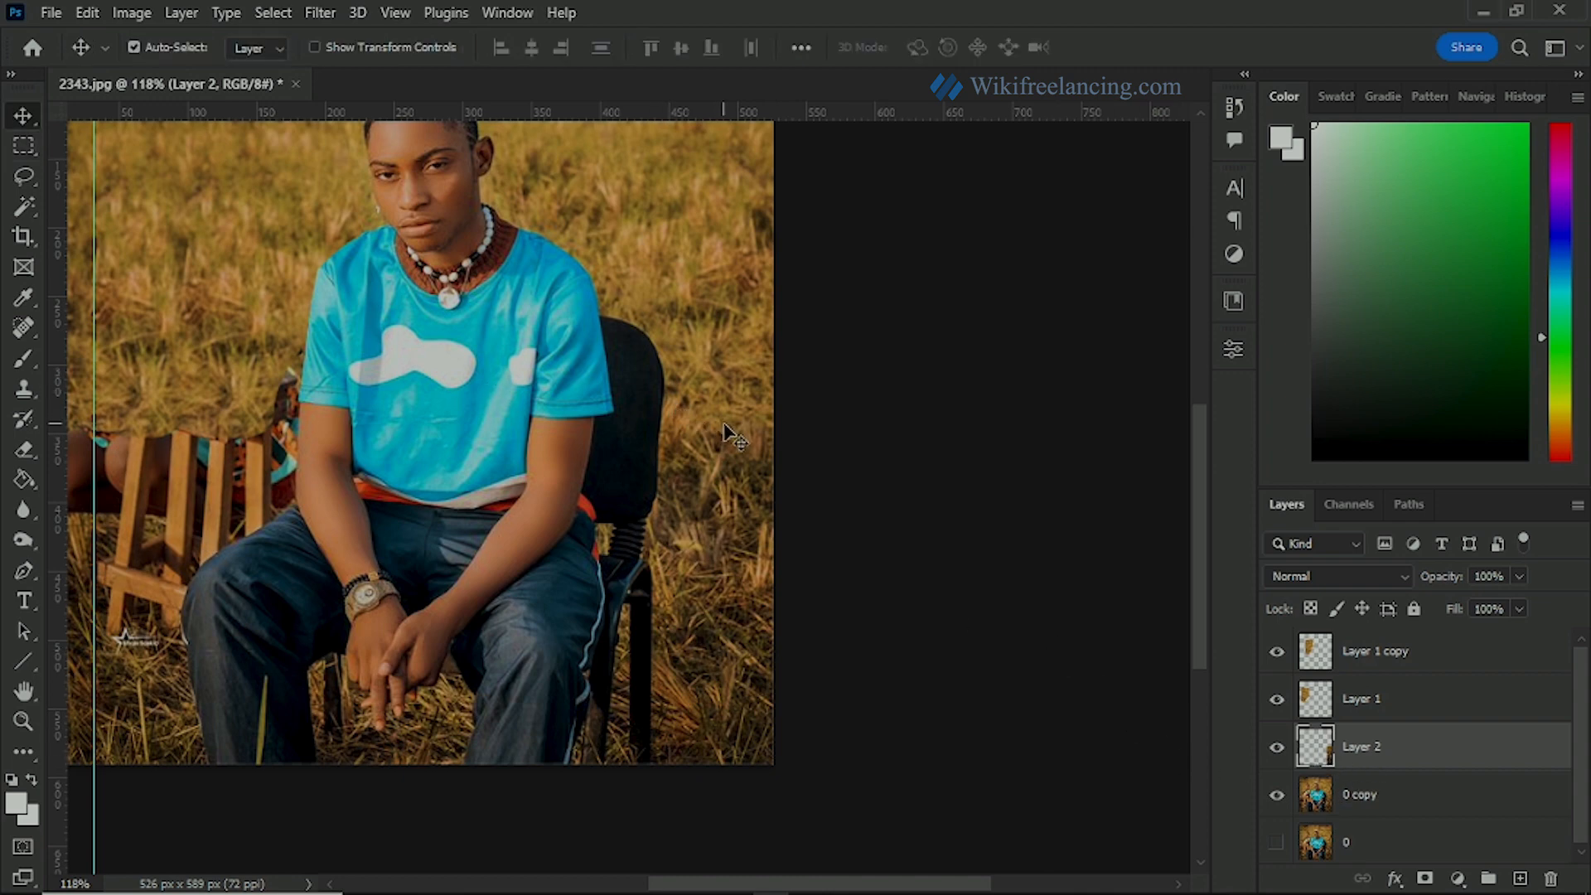
{"action": "left_click_drag", "start_coordinate": [729, 431], "coordinate": [201, 443]}
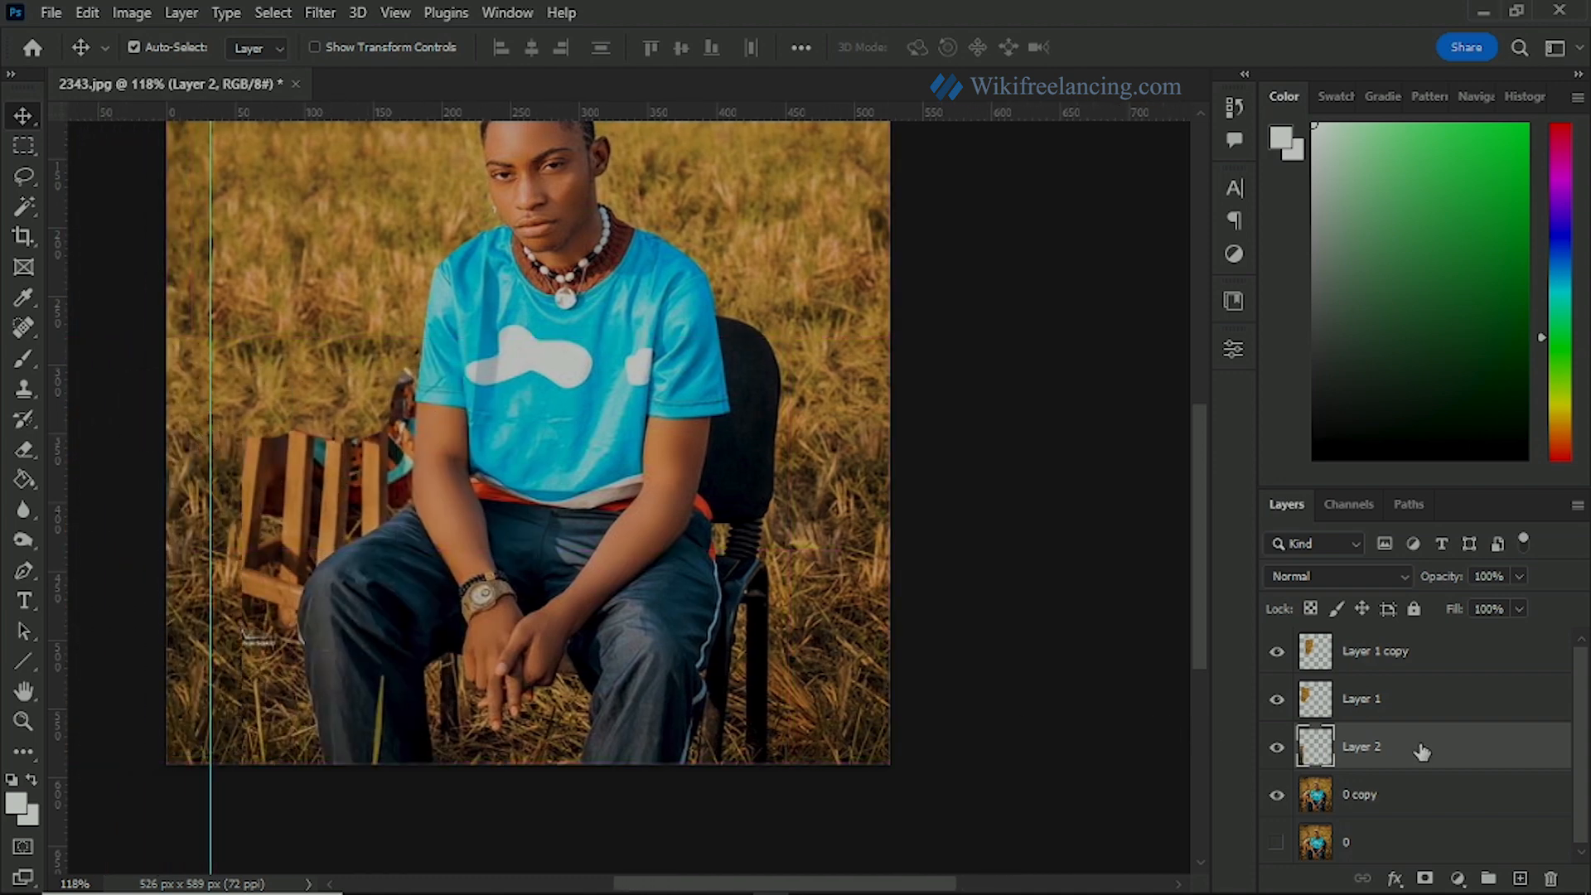
Step: Move the new grass strip layer to the top of the layer stack and rename the three patch layers 1, 2 and 3
{"action": "left_click_drag", "start_coordinate": [1421, 751], "coordinate": [1387, 677]}
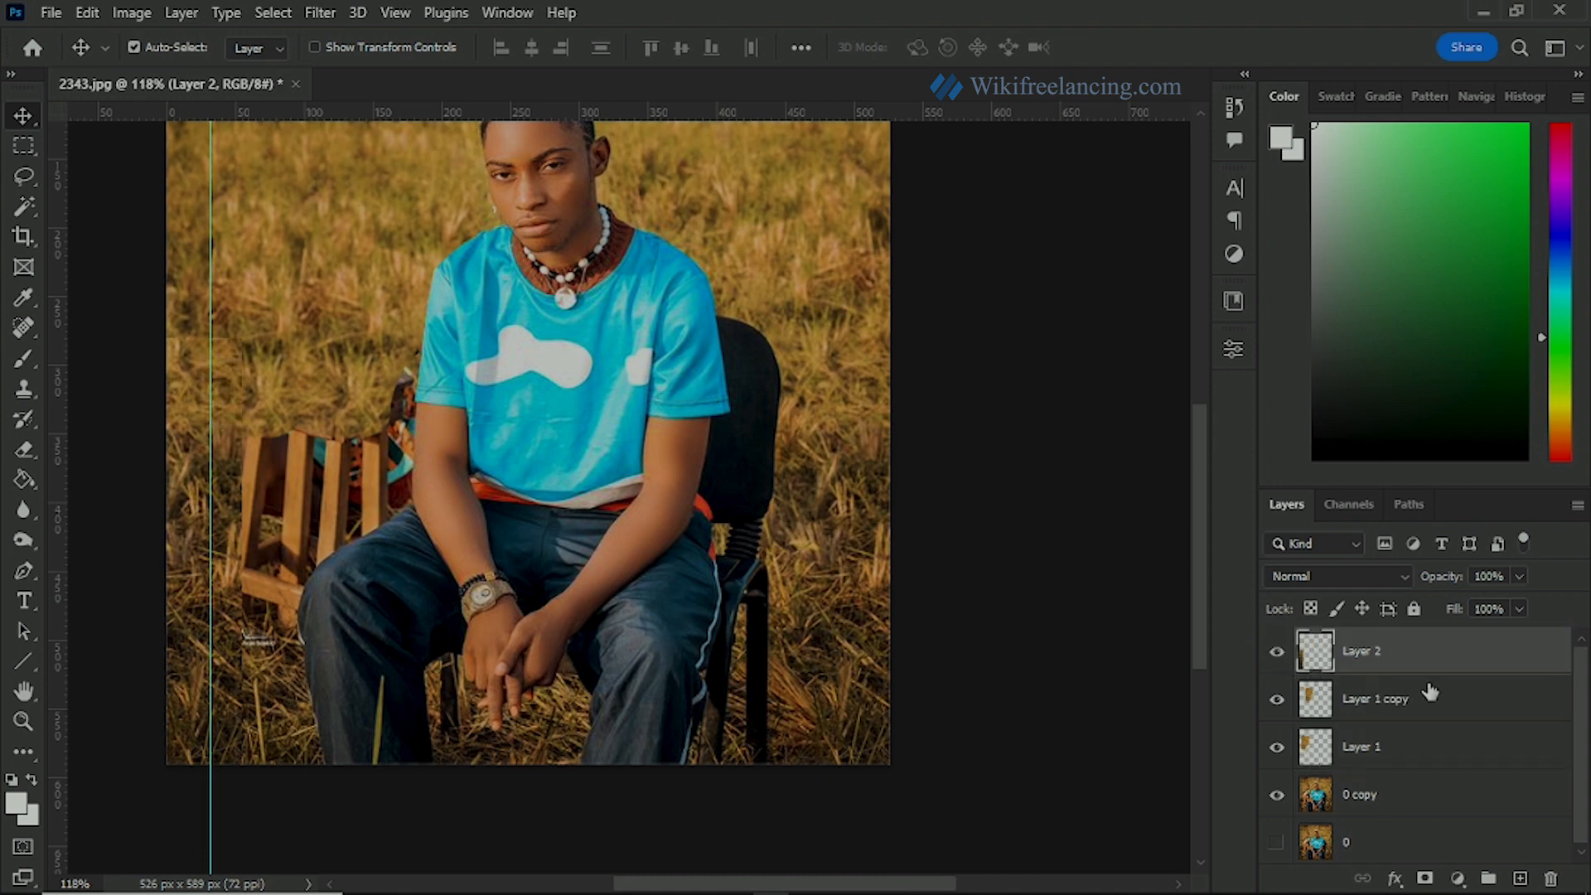
{"action": "left_click", "coordinate": [1357, 750]}
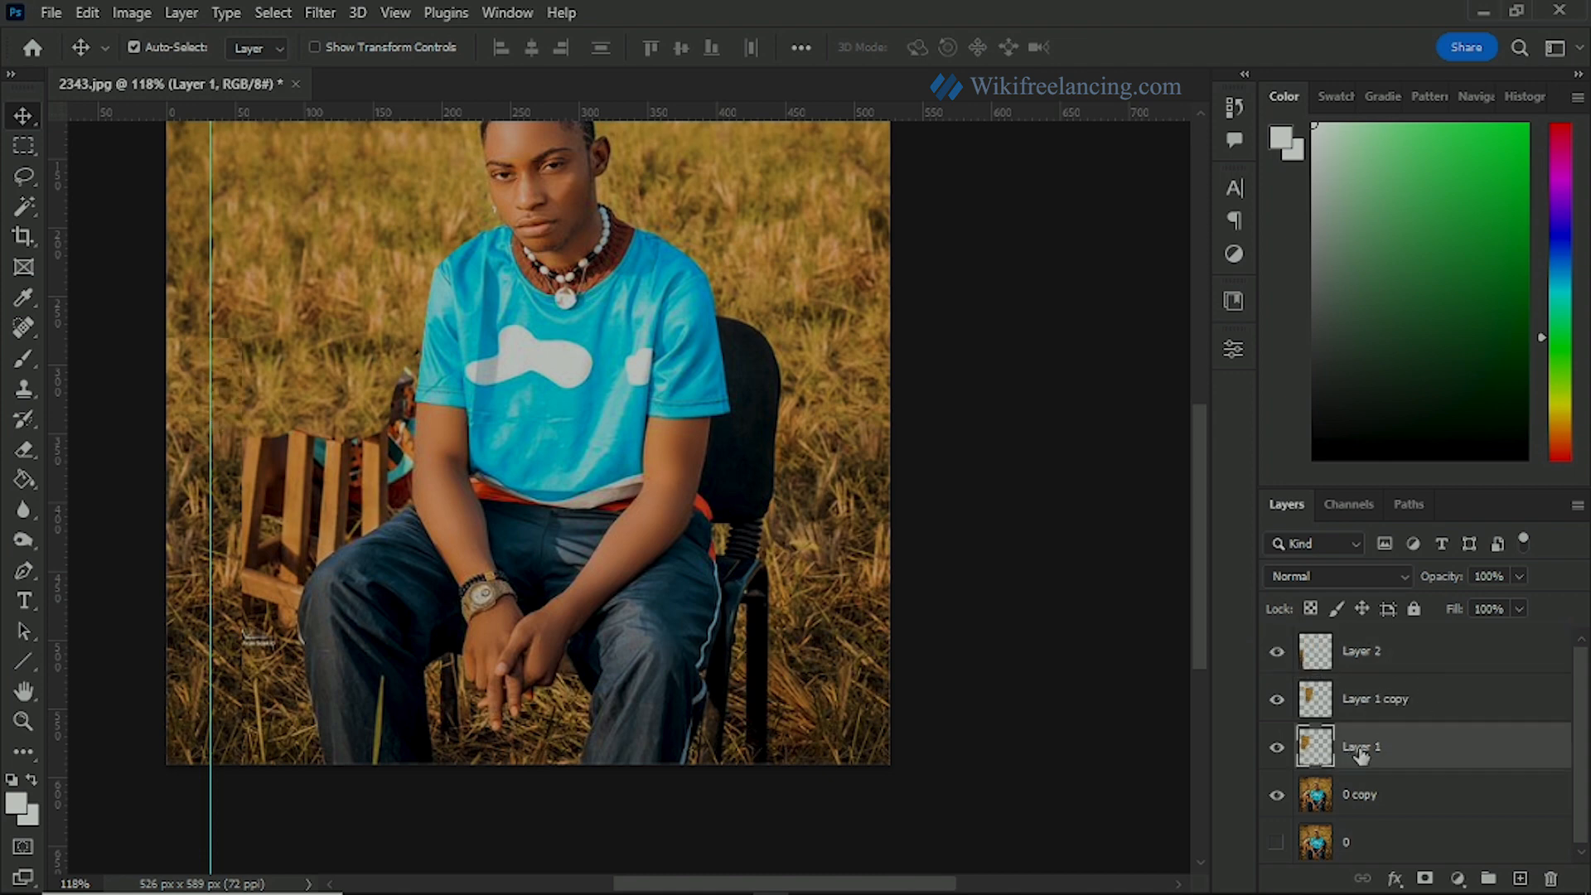
{"action": "double_click", "coordinate": [1370, 700]}
{"action": "type", "text": "2"}
{"action": "double_click", "coordinate": [1358, 651]}
{"action": "type", "text": "3"}
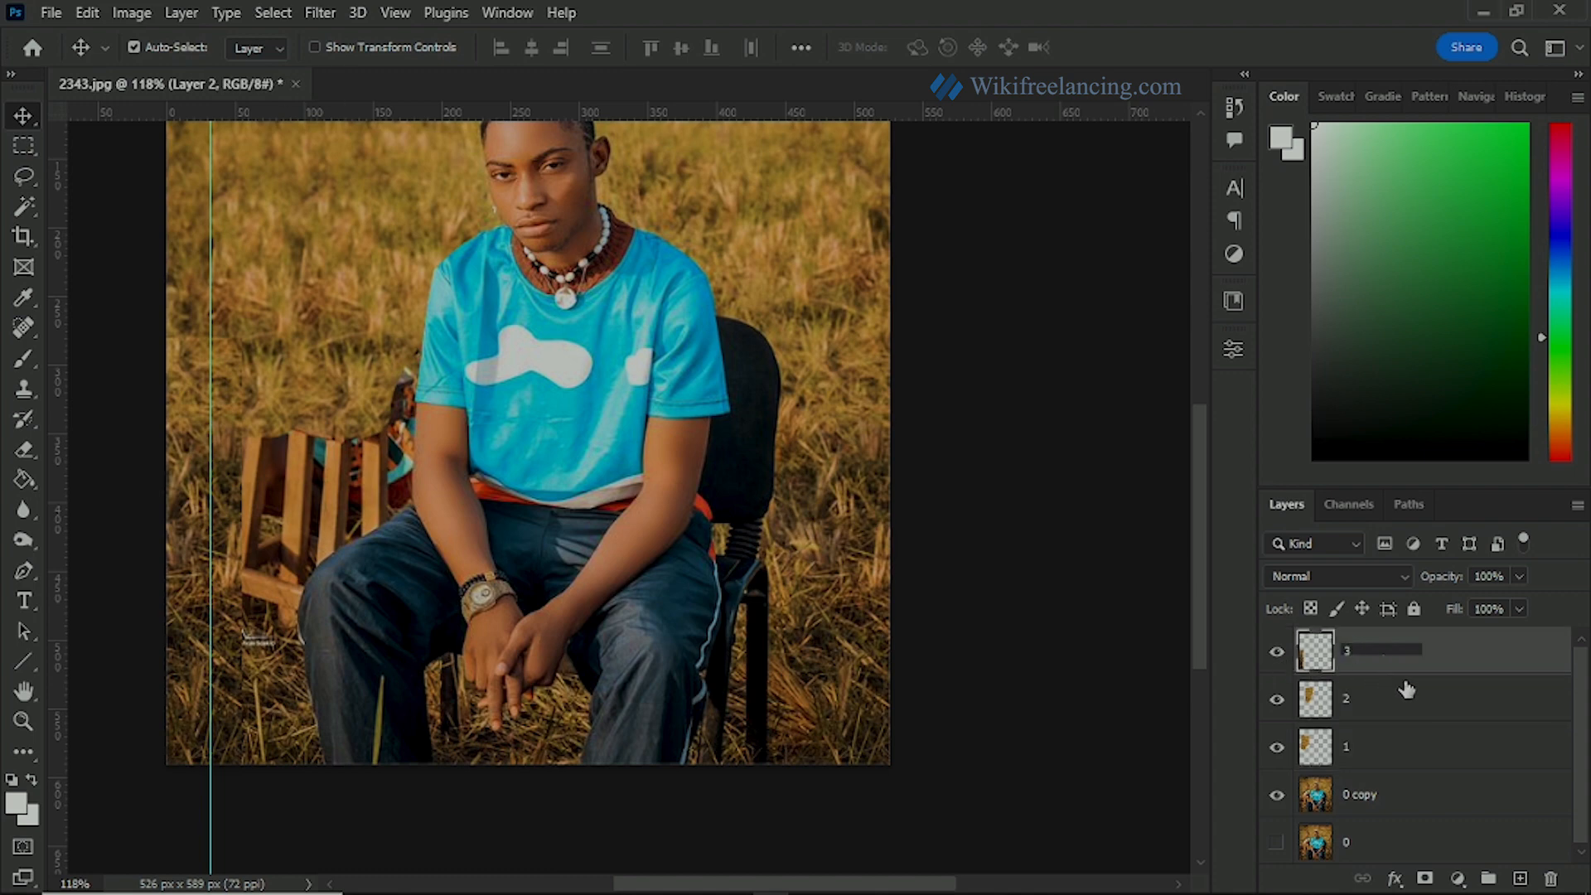
{"action": "left_click", "coordinate": [1424, 661]}
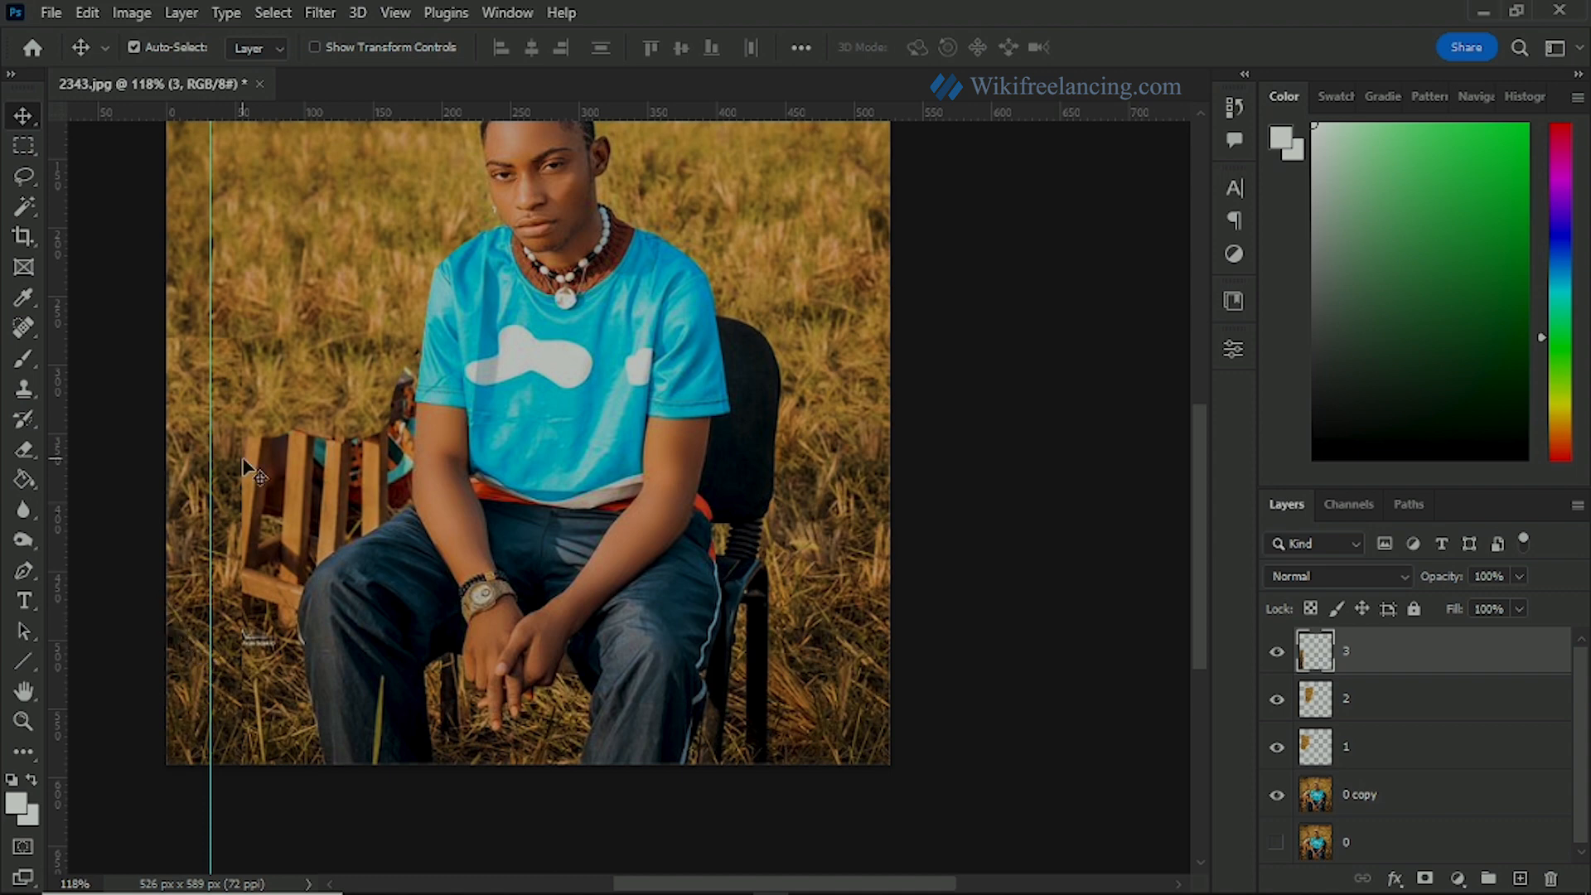
Step: Blend the upper edge of the grass strip on layer 3 into the surrounding grass using the Eraser at 23% opacity
{"action": "scroll", "coordinate": [189, 505], "scroll_direction": "up", "scroll_amount": 5}
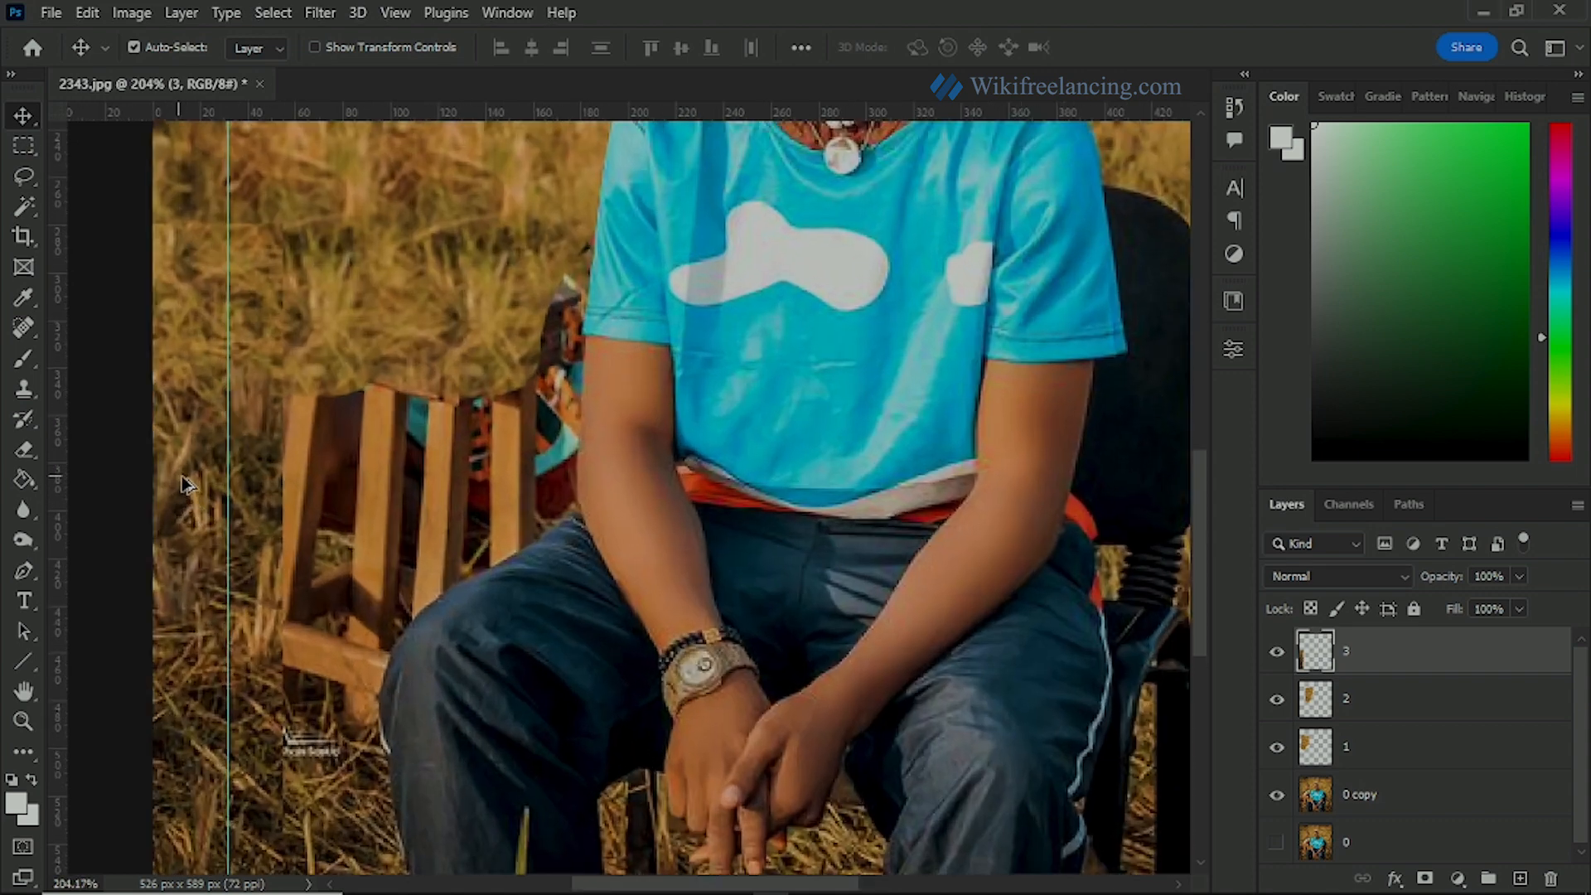
{"action": "left_click_drag", "start_coordinate": [217, 554], "coordinate": [223, 448]}
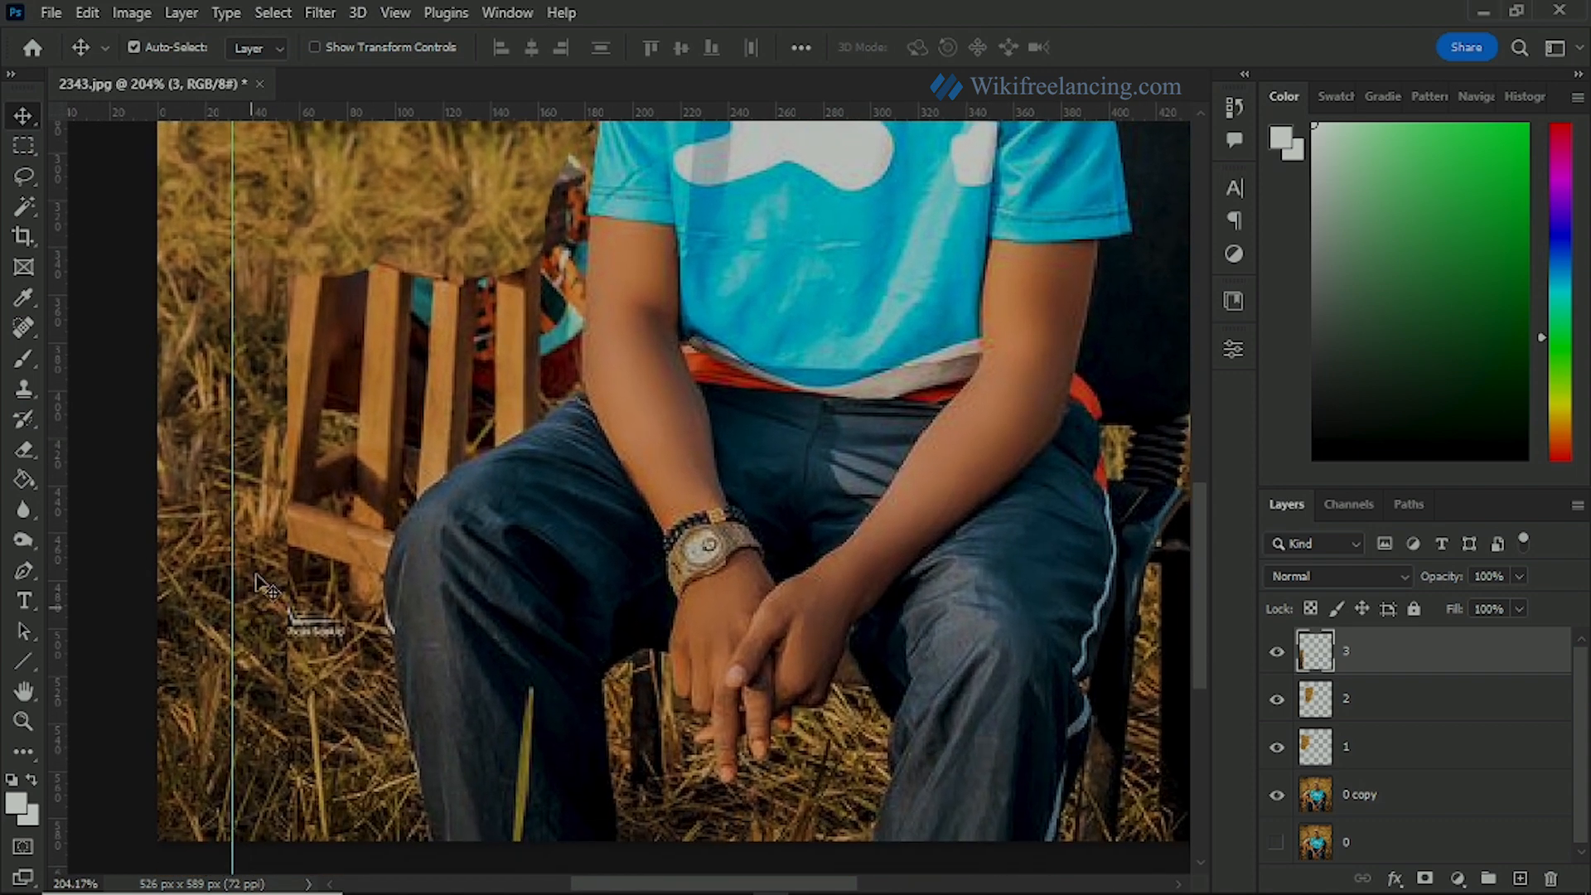
{"action": "scroll", "coordinate": [232, 460], "scroll_direction": "down", "scroll_amount": 3}
{"action": "scroll", "coordinate": [230, 441], "scroll_direction": "down", "scroll_amount": 1}
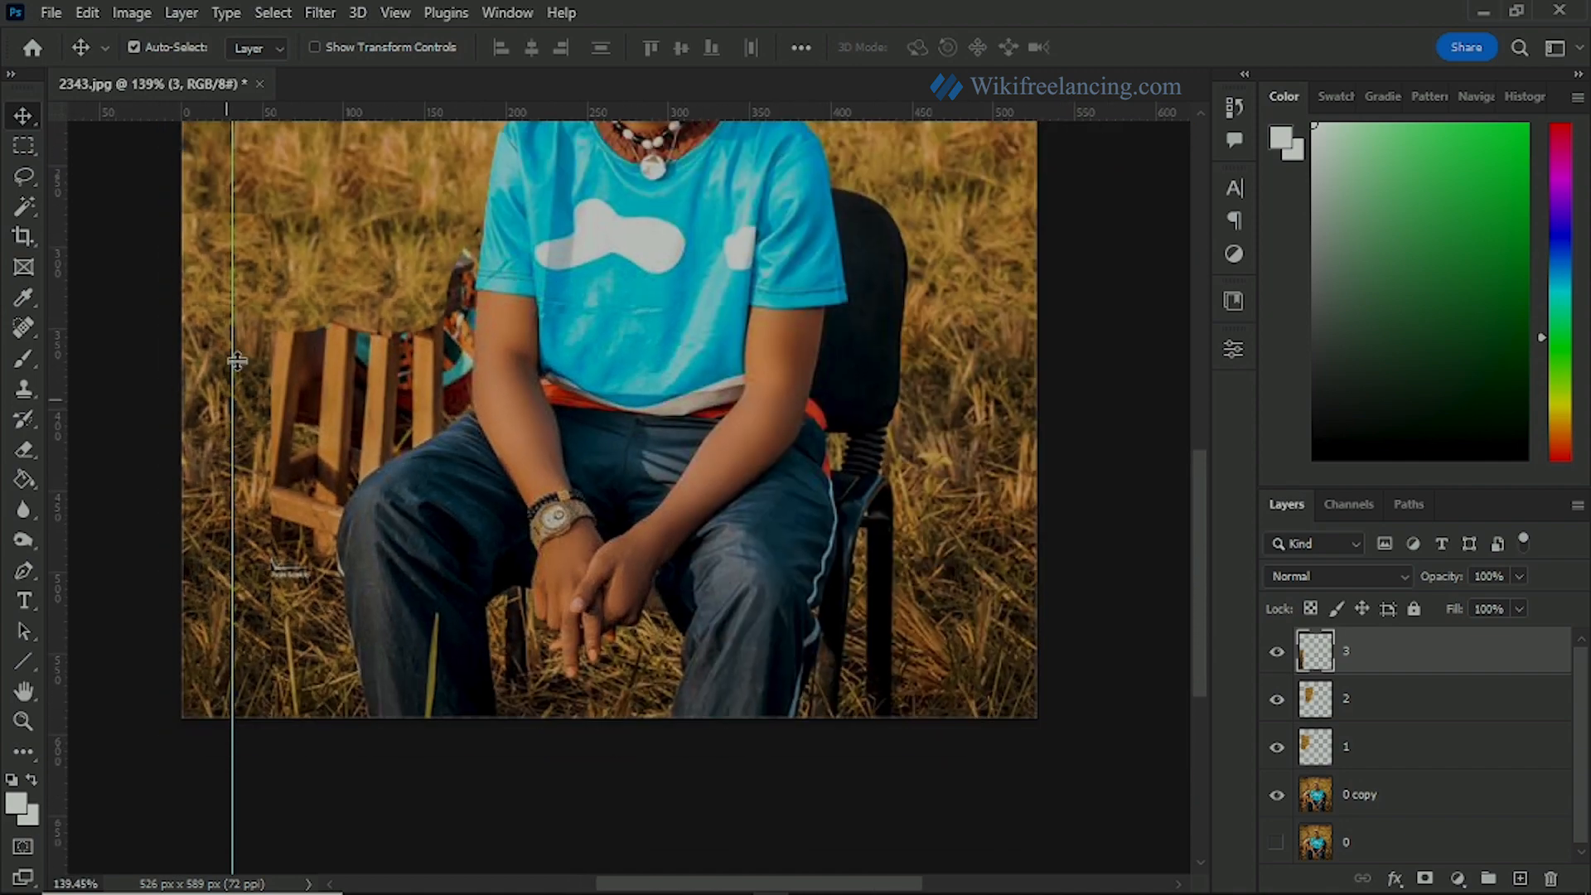
{"action": "scroll", "coordinate": [200, 313], "scroll_direction": "up", "scroll_amount": 2}
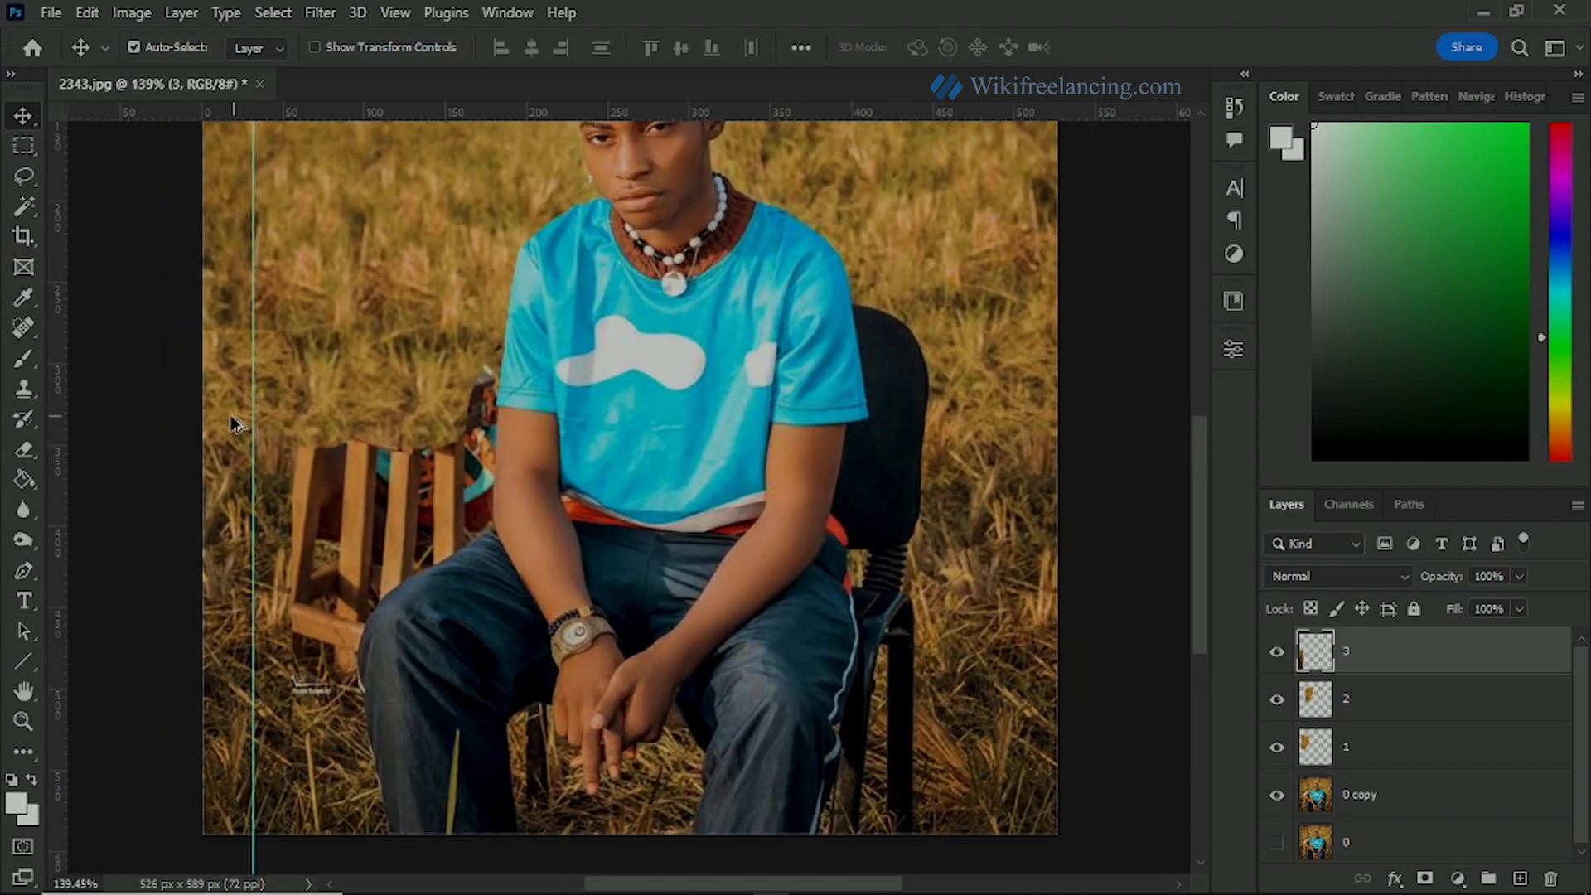
{"action": "scroll", "coordinate": [234, 424], "scroll_direction": "up", "scroll_amount": 3}
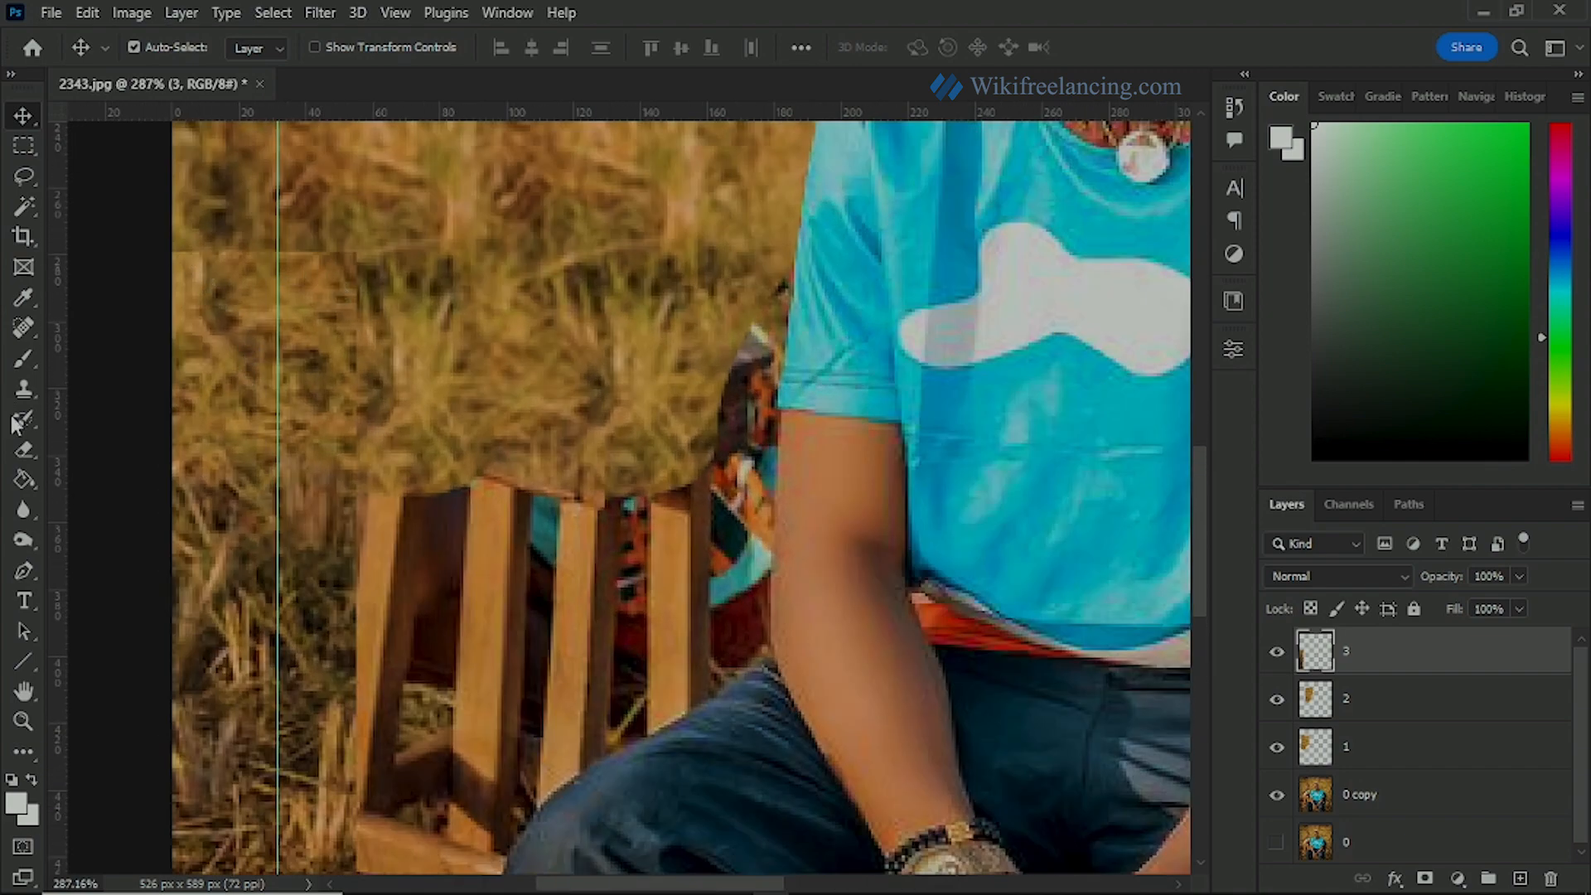
{"action": "left_click", "coordinate": [25, 452]}
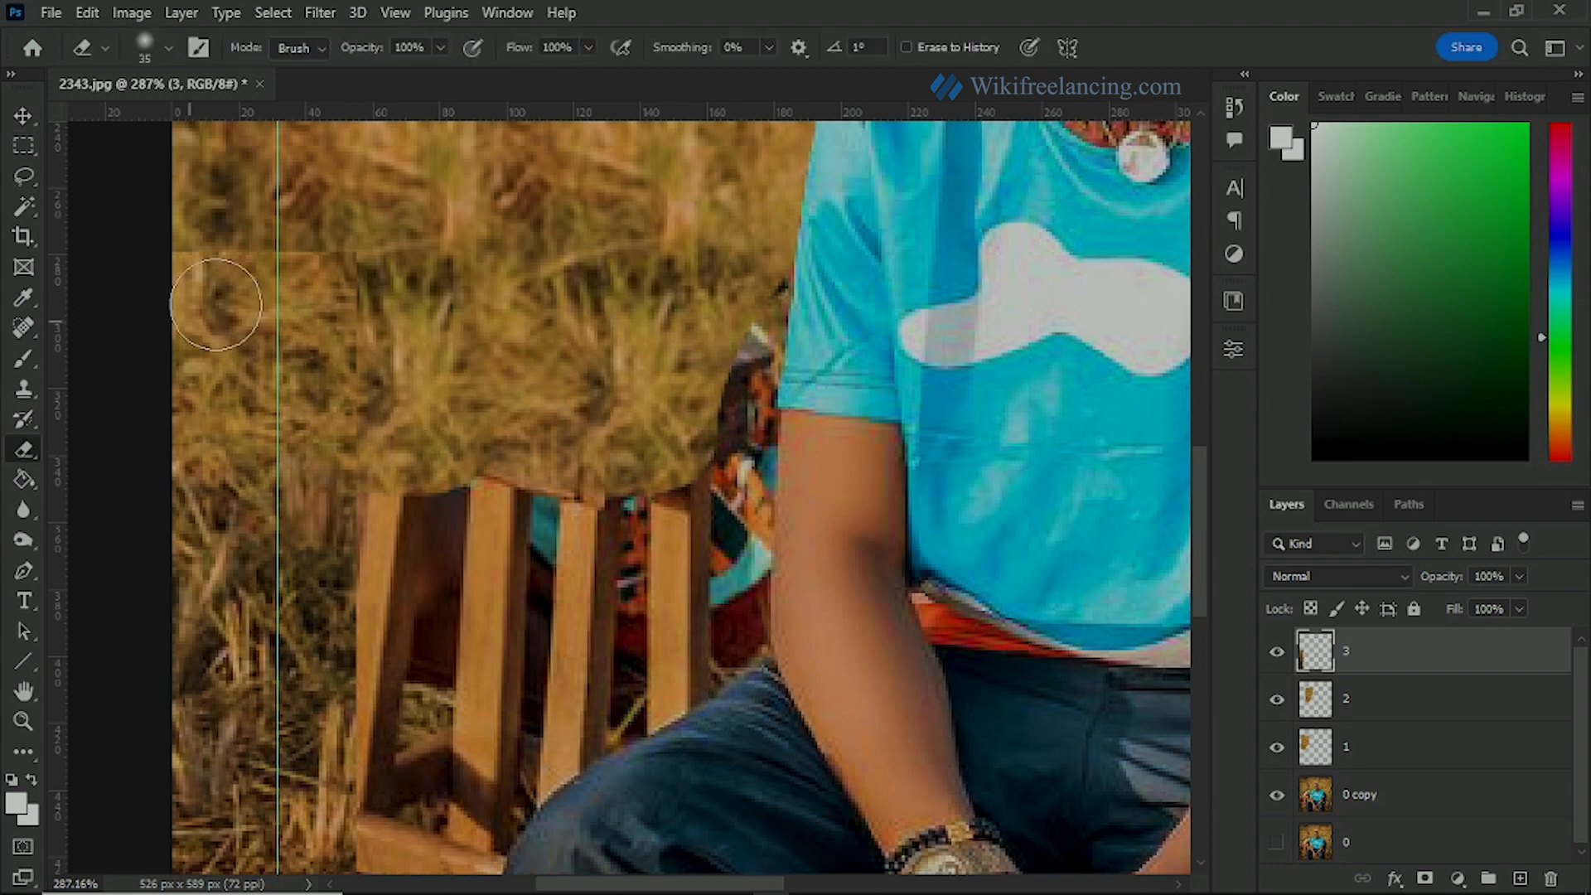
{"action": "left_click", "coordinate": [432, 44]}
{"action": "left_click", "coordinate": [373, 73]}
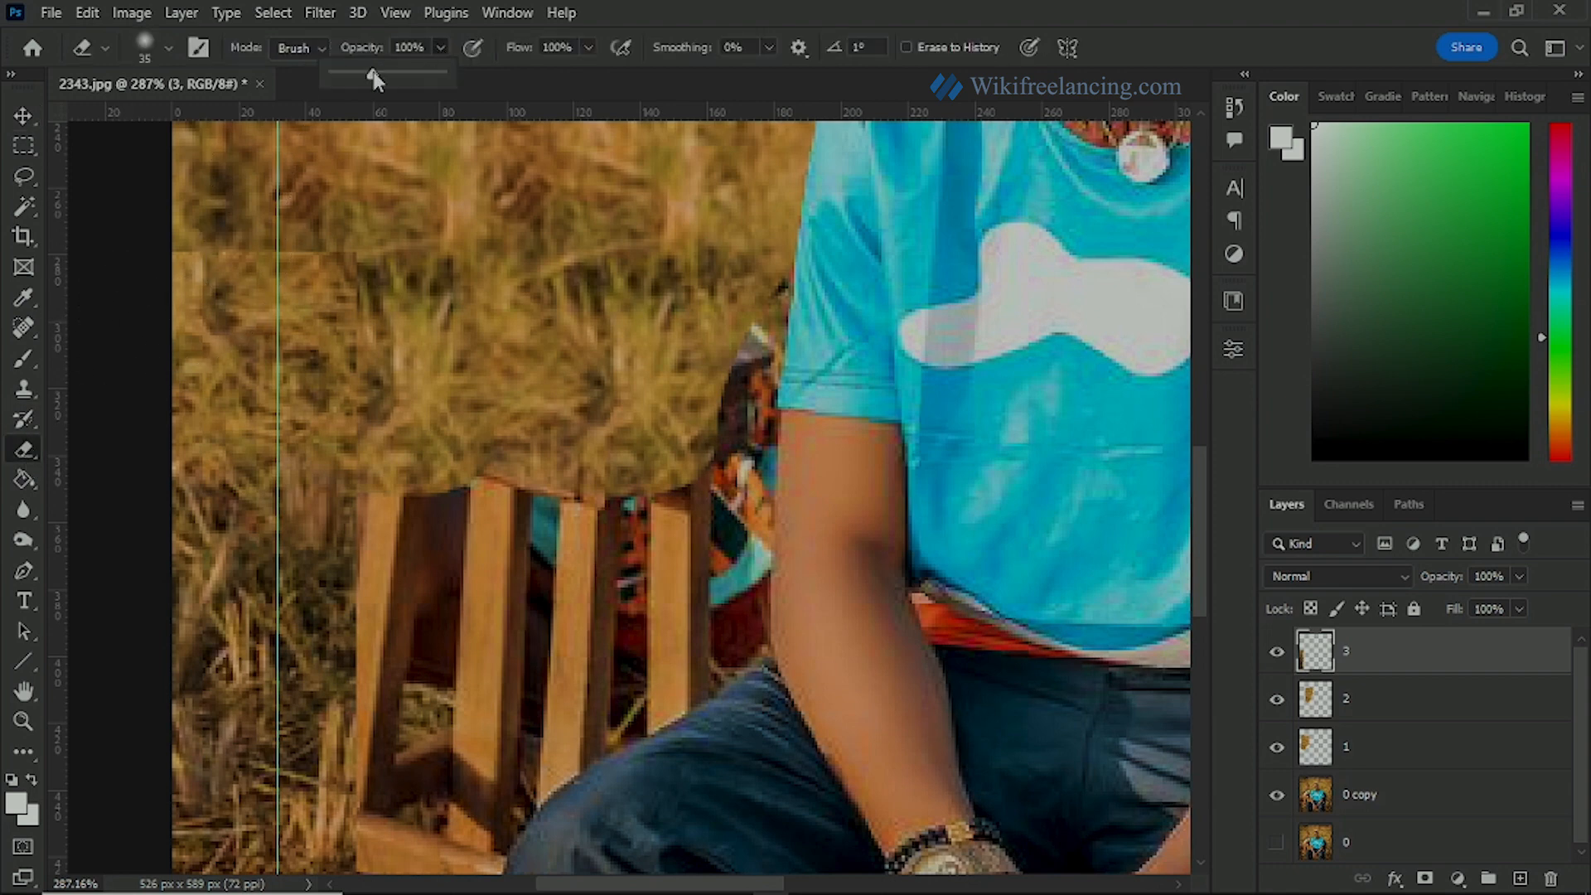
{"action": "left_click", "coordinate": [357, 73]}
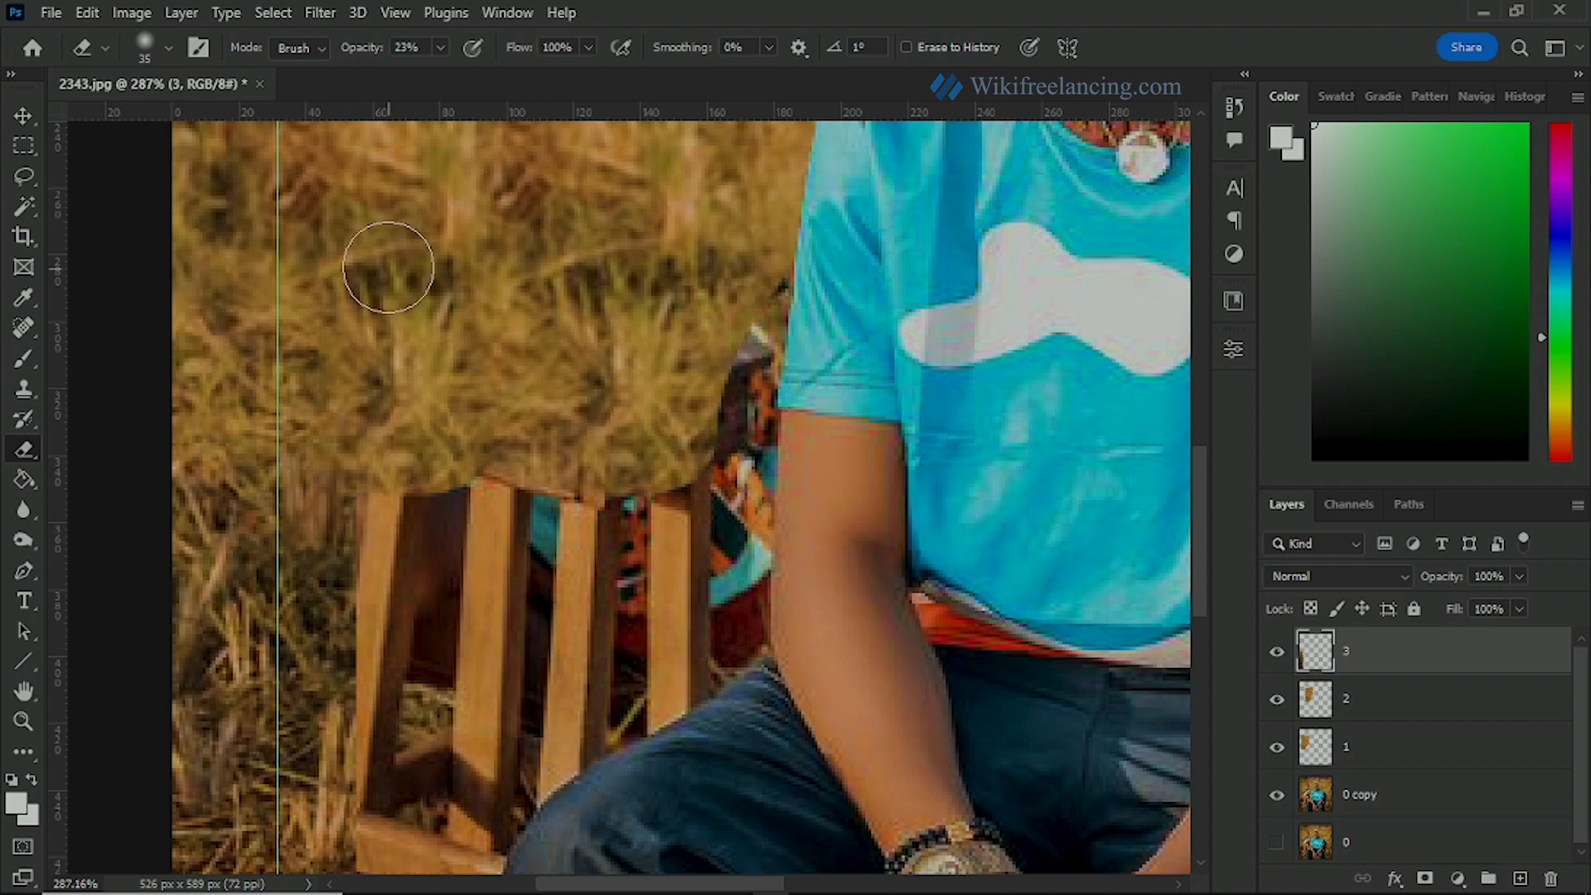
Step: Duplicate the layer 3 grass strip twice, placing the copies side by side across the stool up to the man's forearm
{"action": "scroll", "coordinate": [403, 300], "scroll_direction": "down", "scroll_amount": 6}
{"action": "left_click_drag", "start_coordinate": [436, 470], "coordinate": [280, 375]}
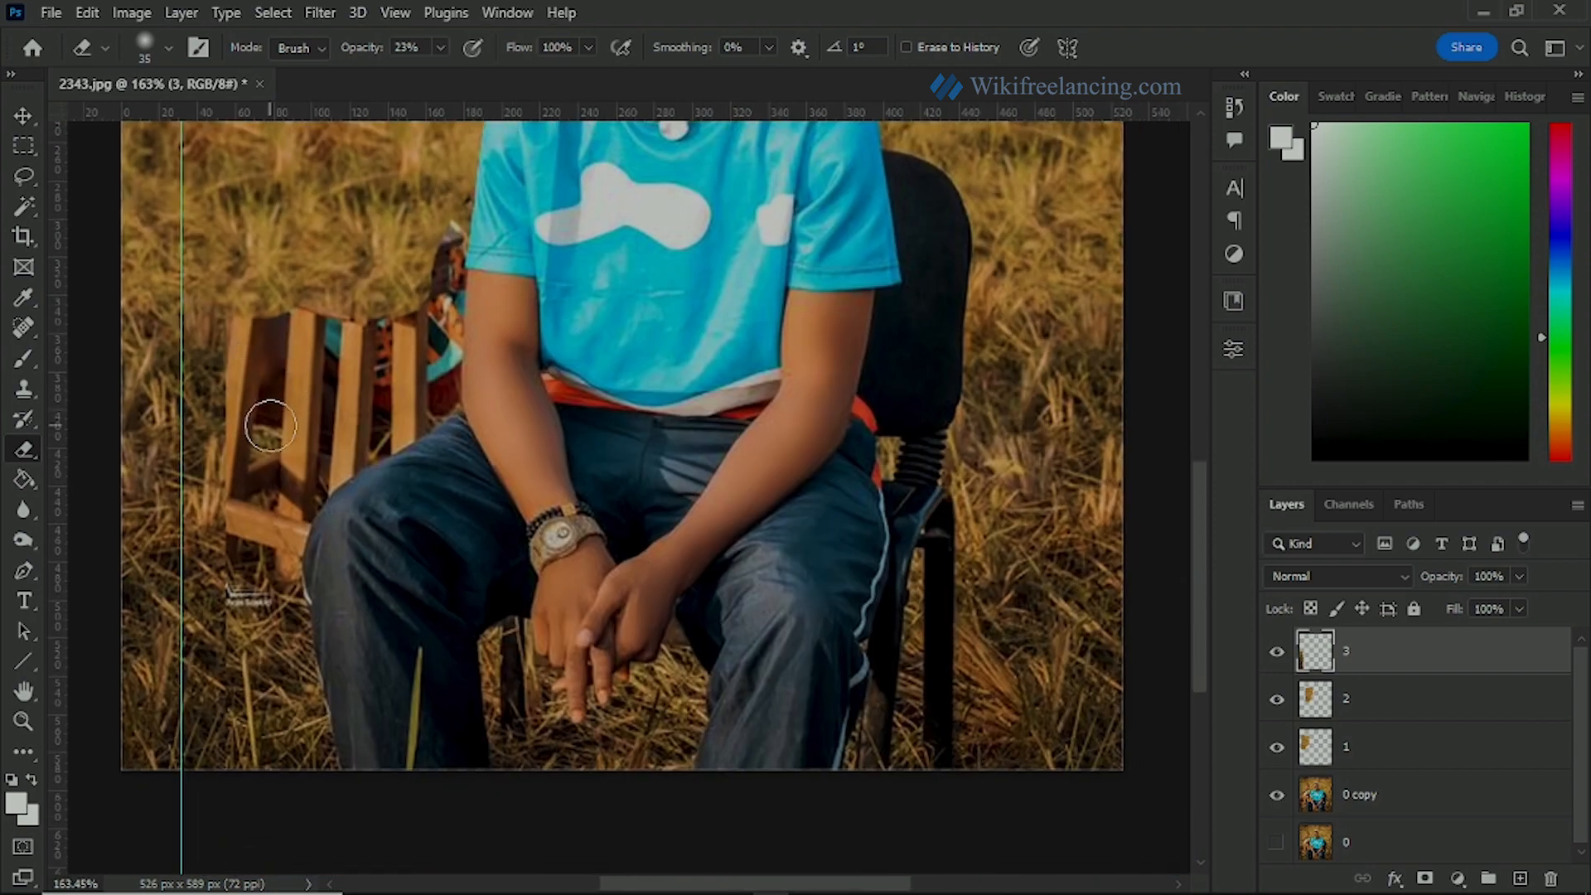
{"action": "key", "text": "v"}
{"action": "left_click", "coordinate": [235, 445]}
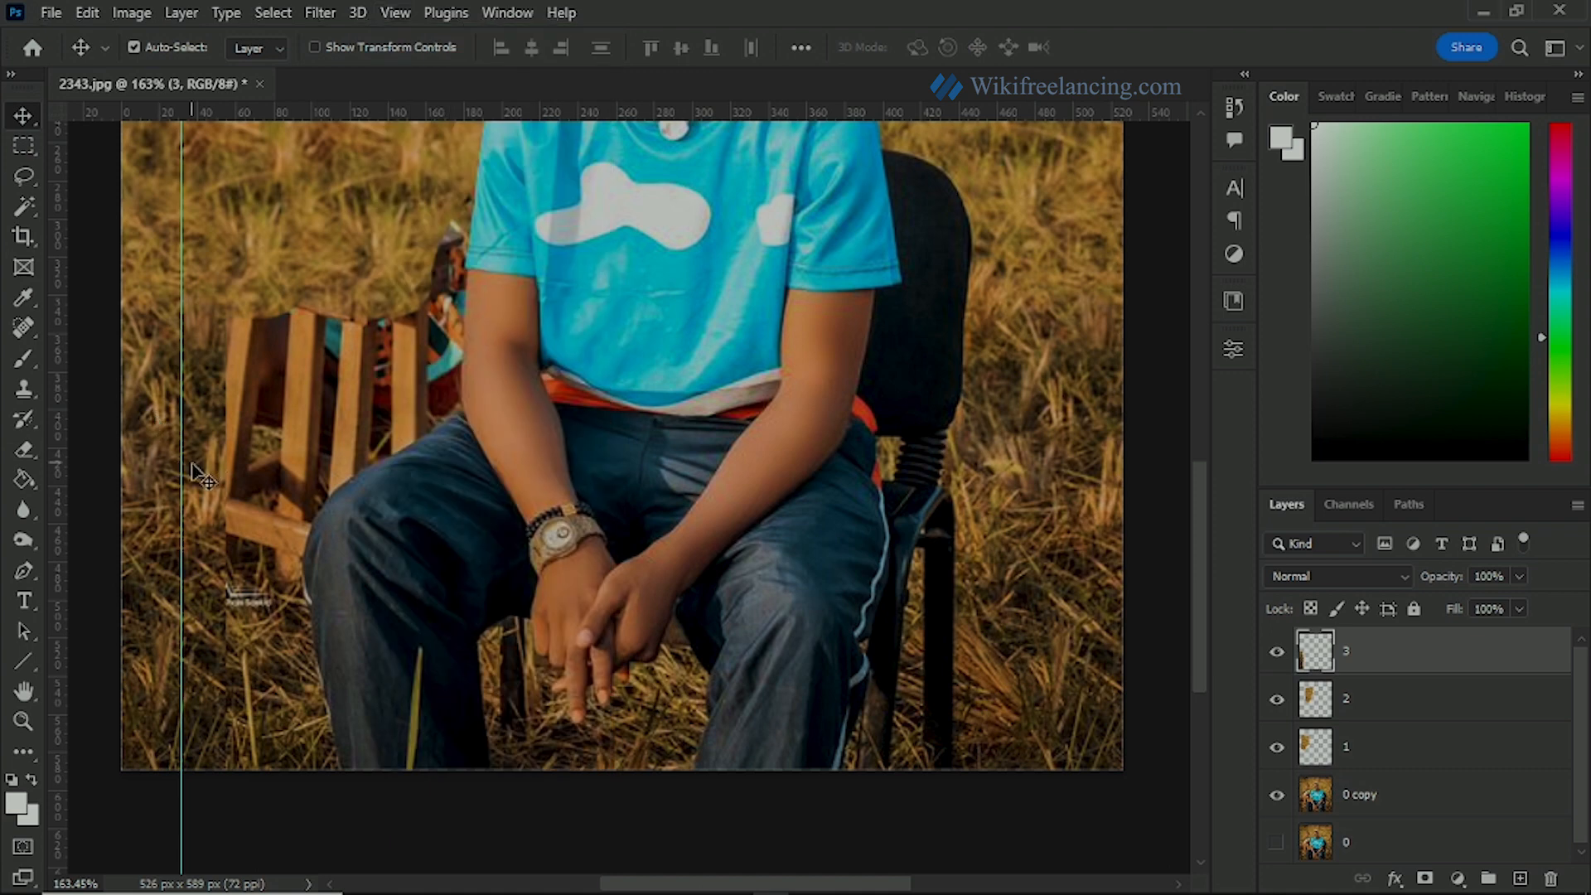
{"action": "left_click_drag", "start_coordinate": [199, 475], "coordinate": [316, 493]}
{"action": "key", "text": "ctrl+j"}
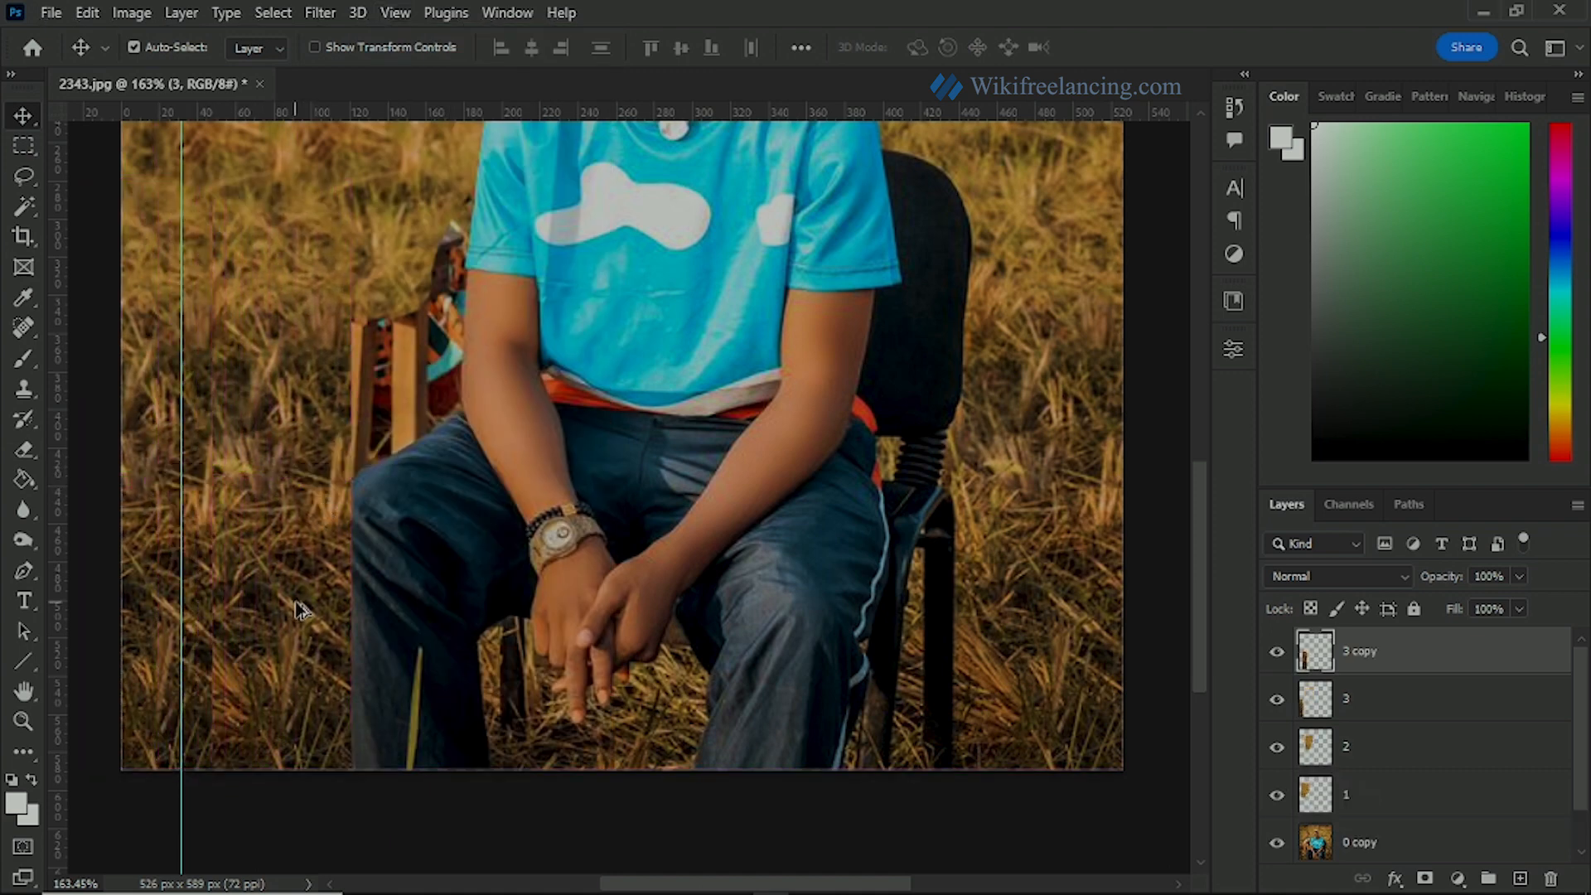
{"action": "left_click_drag", "start_coordinate": [294, 568], "coordinate": [423, 574]}
{"action": "key", "text": "ctrl+j"}
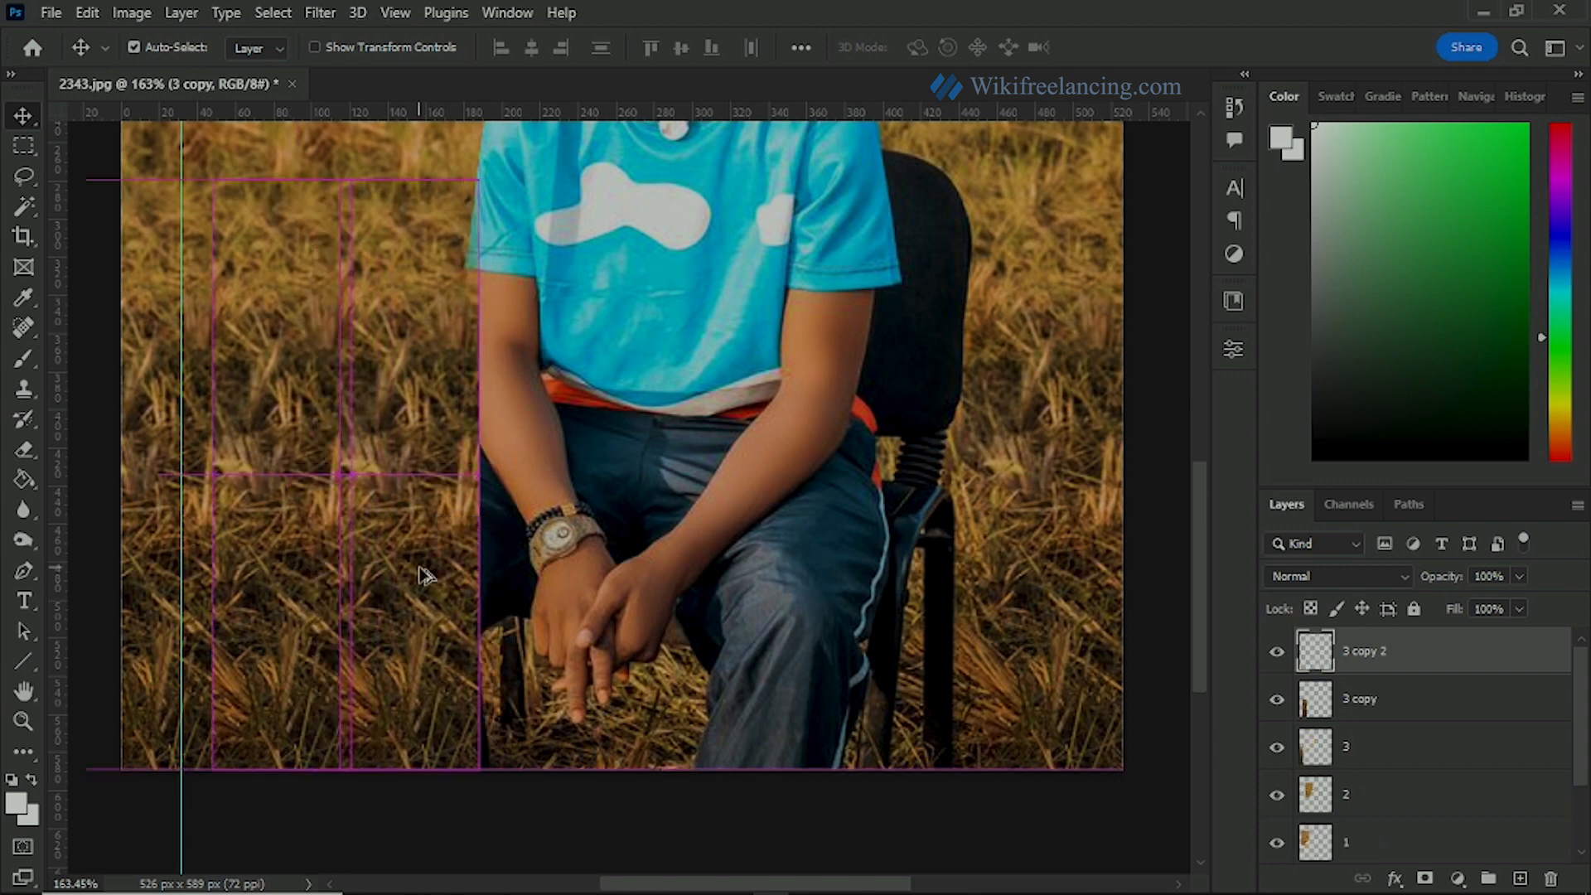
Step: Soften the seams of the 3 copy grass strip with the Eraser at 23% opacity
{"action": "scroll", "coordinate": [389, 535], "scroll_direction": "up", "scroll_amount": 2}
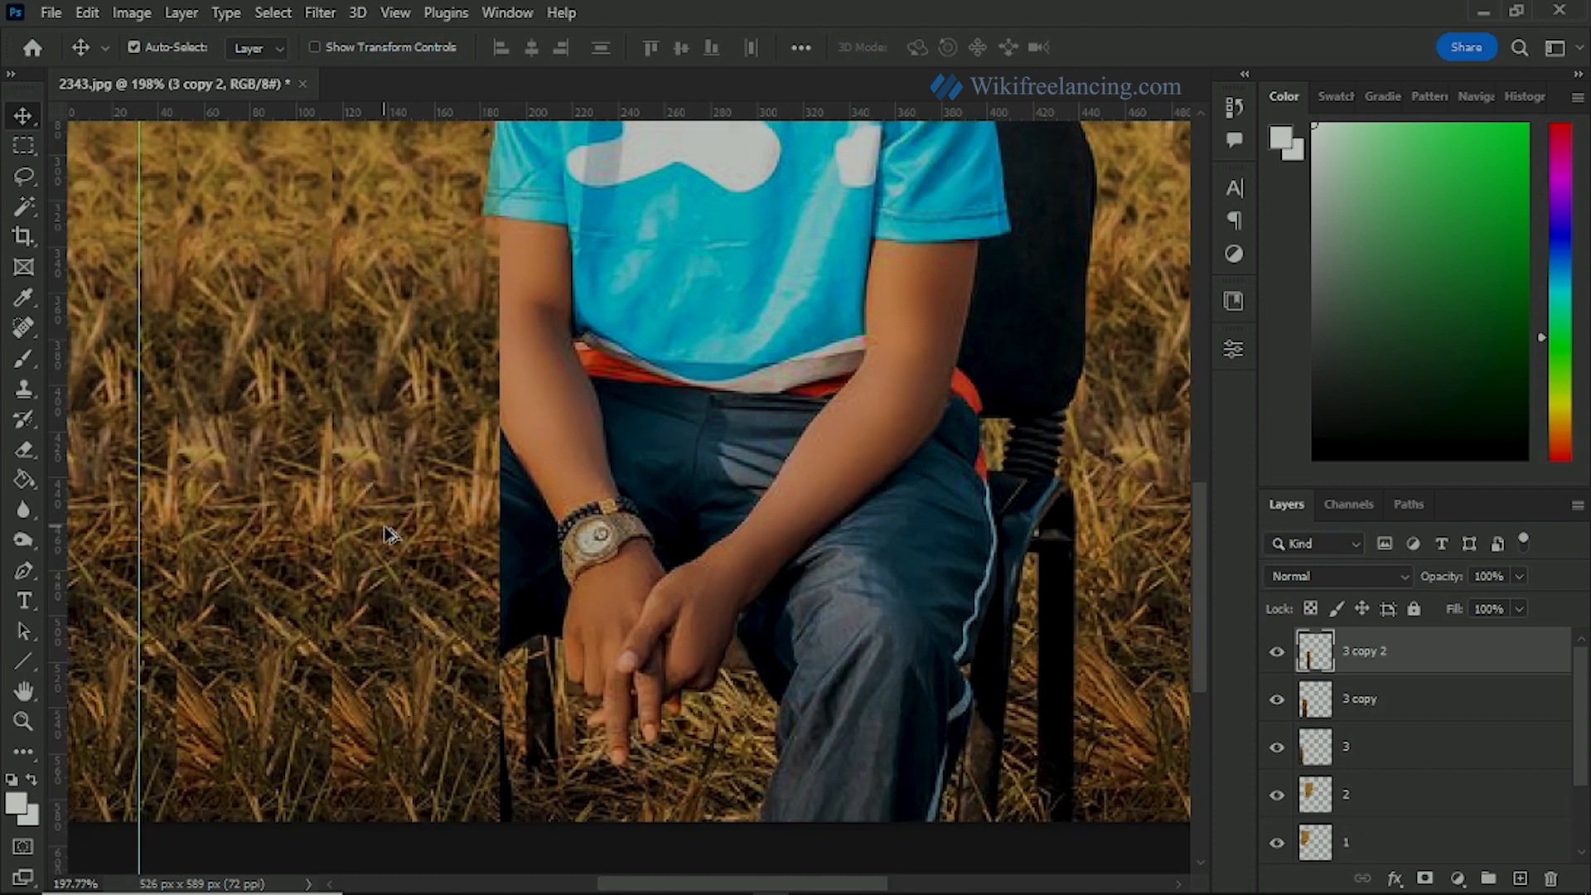
{"action": "left_click_drag", "start_coordinate": [331, 634], "coordinate": [461, 539]}
{"action": "key", "text": "e"}
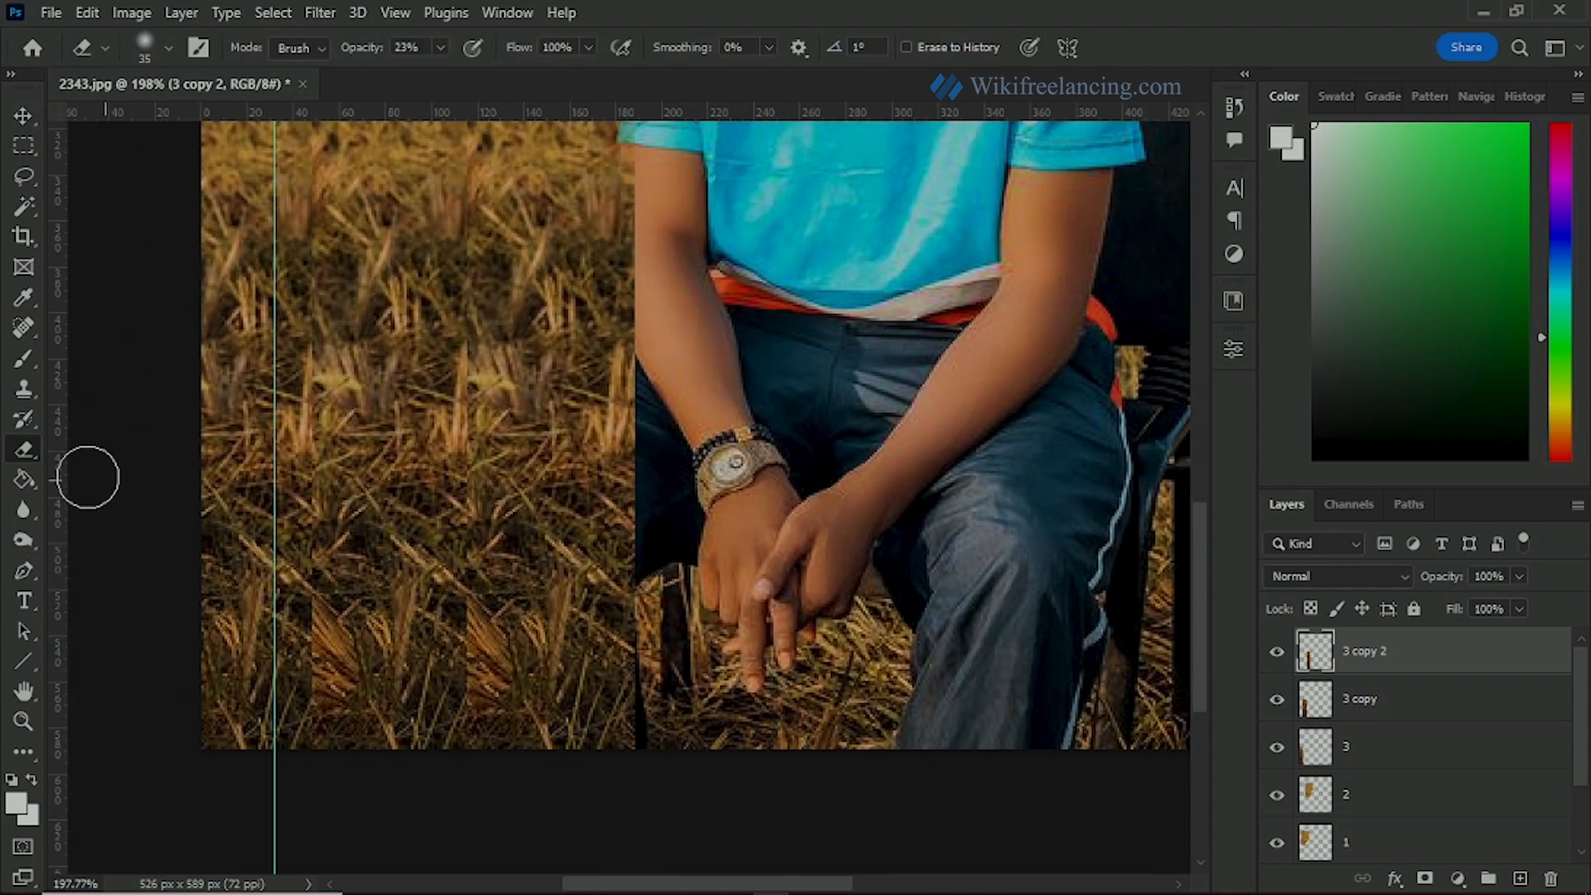
{"action": "left_click", "coordinate": [23, 122]}
{"action": "key", "text": "alt+bracketleft"}
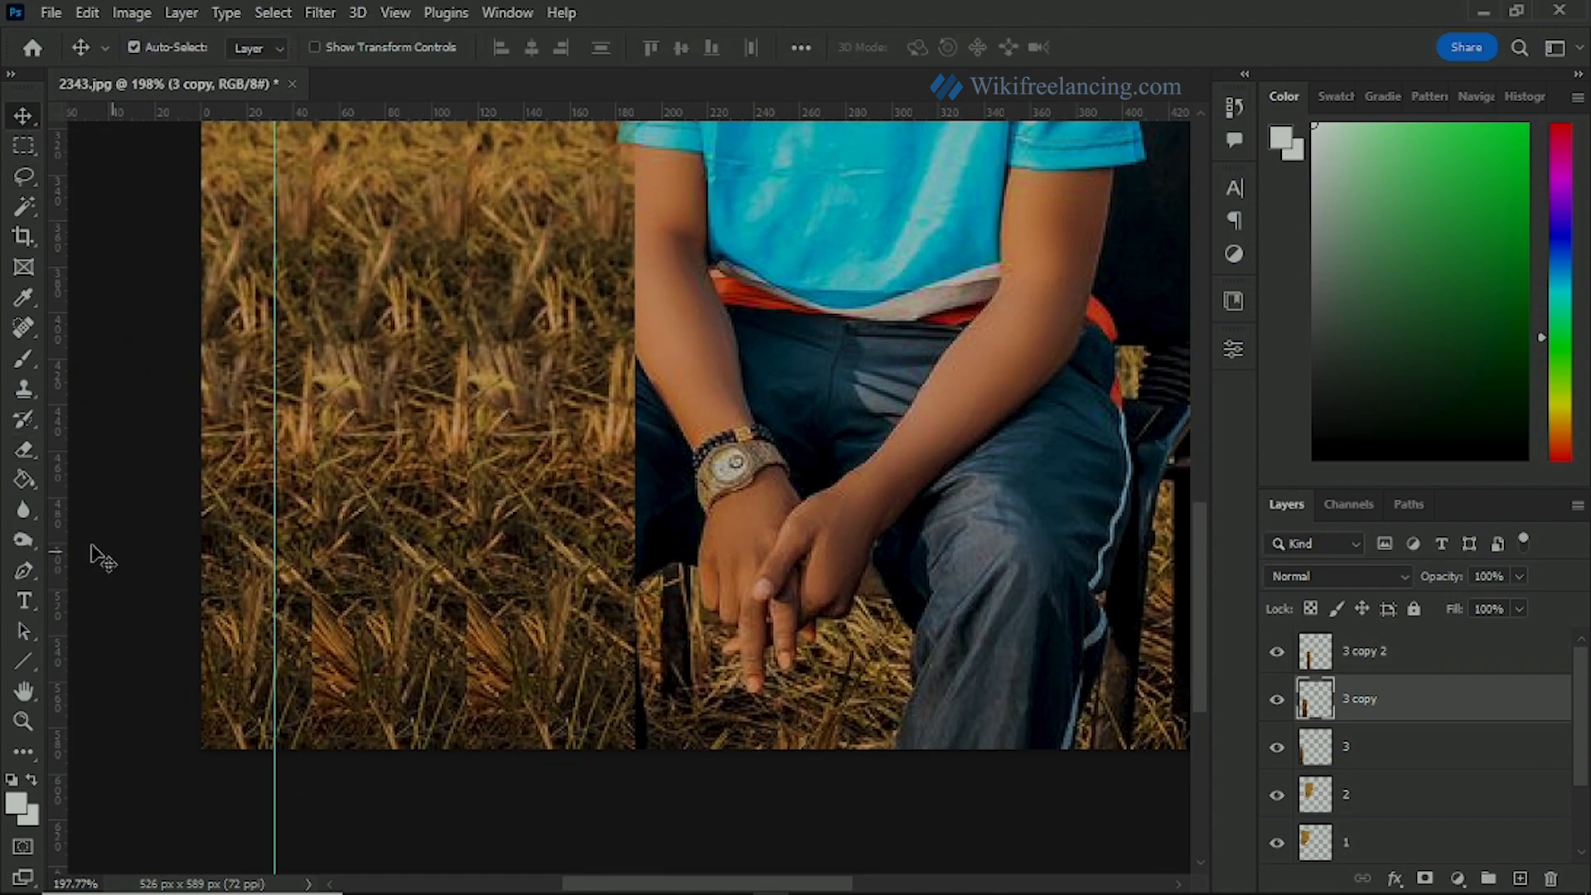
{"action": "left_click", "coordinate": [19, 452]}
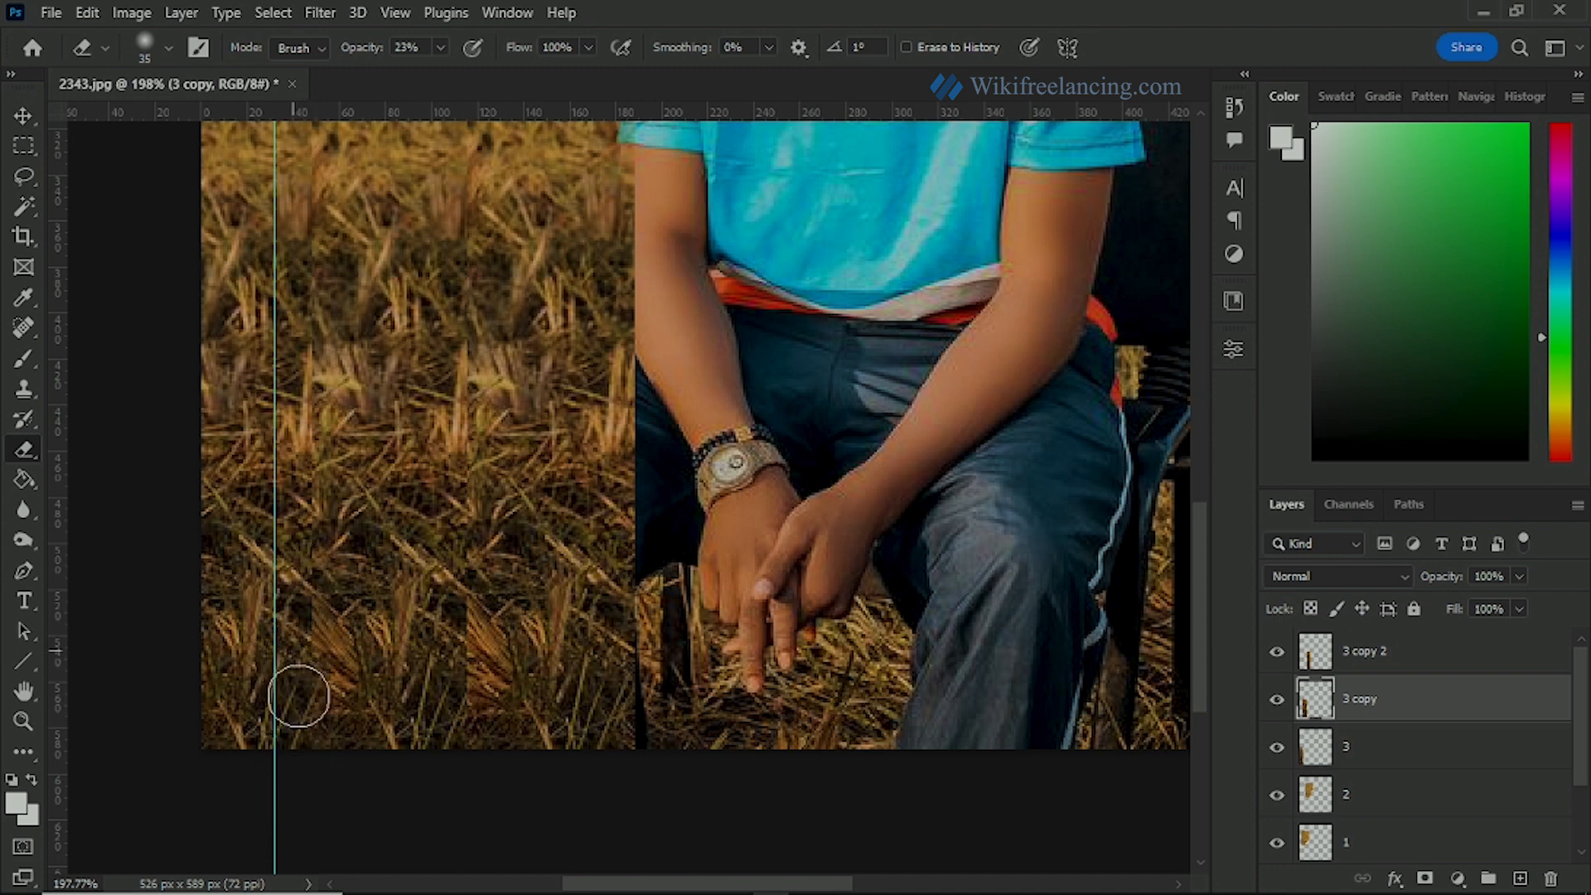
{"action": "left_click_drag", "start_coordinate": [477, 659], "coordinate": [473, 731]}
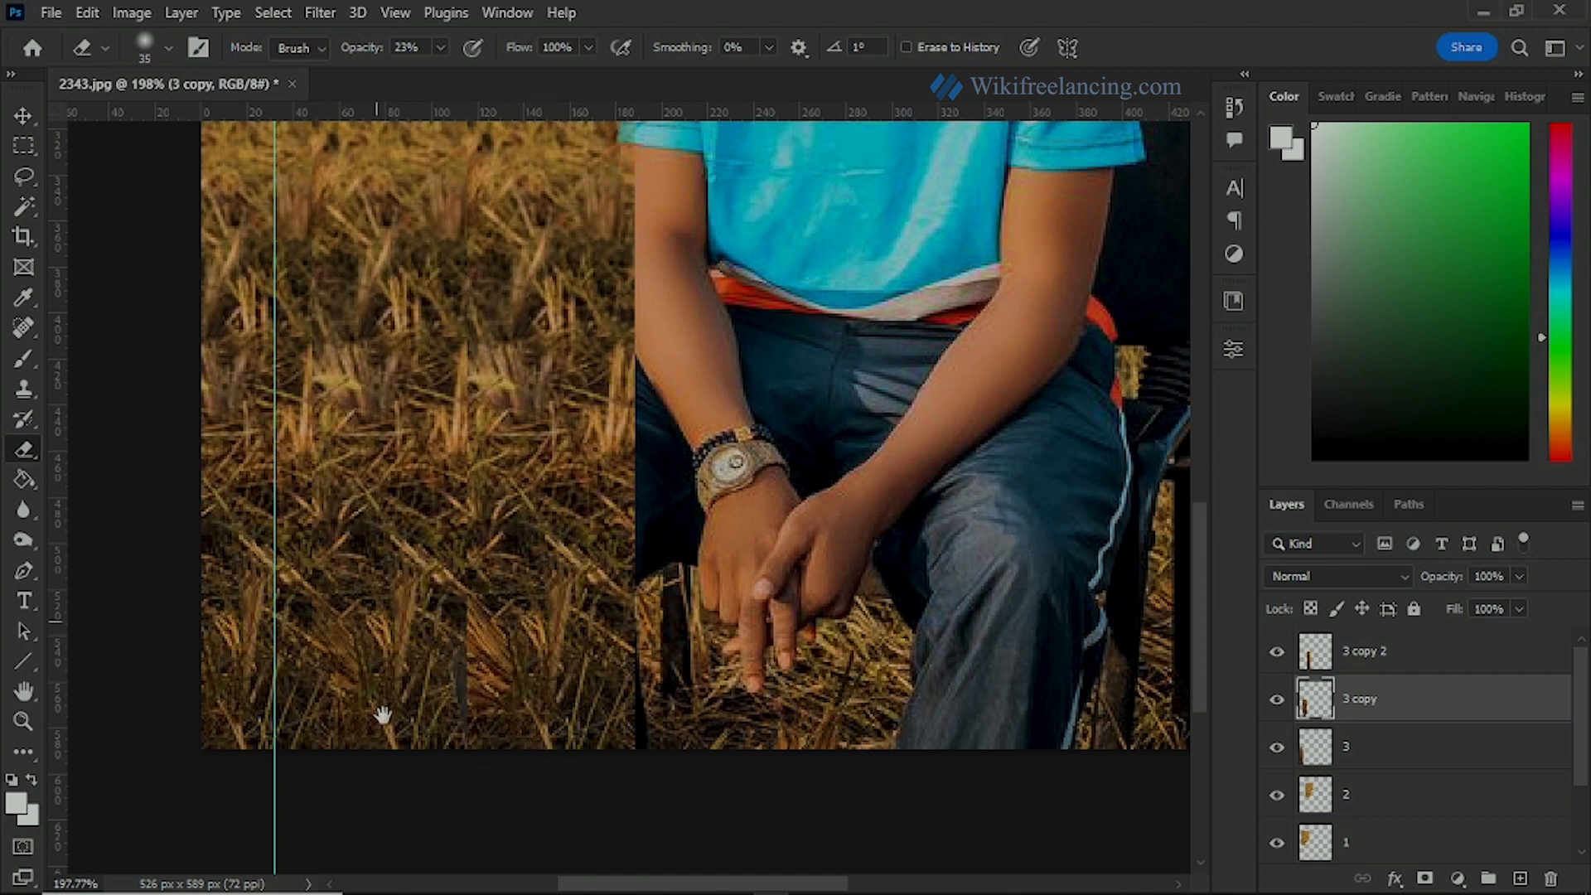
{"action": "scroll", "coordinate": [460, 599], "scroll_direction": "up", "scroll_amount": 3}
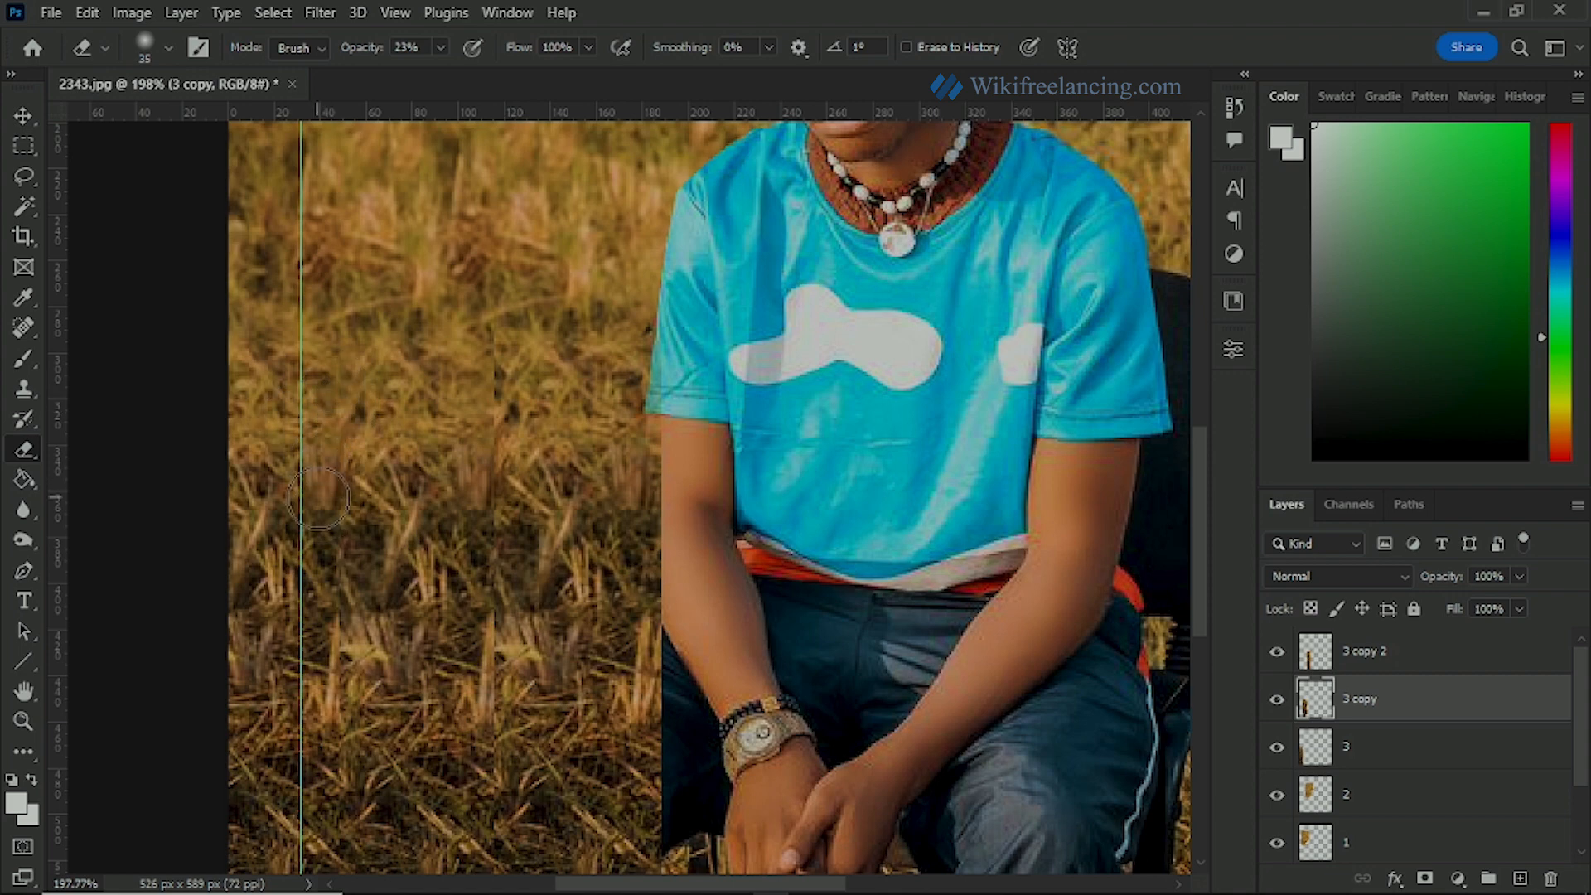
{"action": "key", "text": "v"}
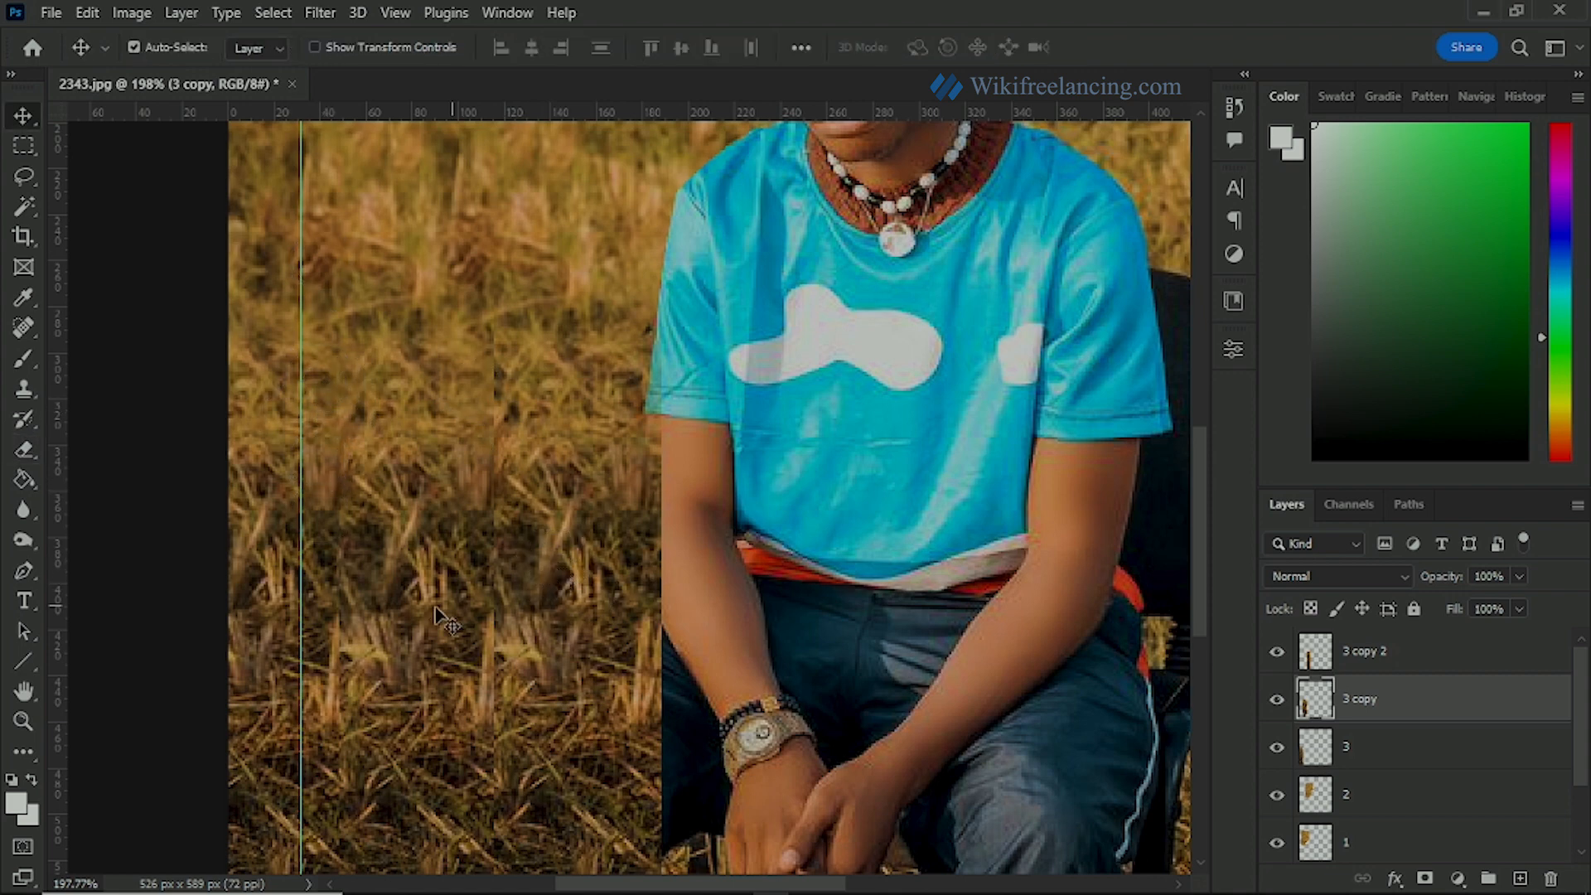
{"action": "left_click", "coordinate": [25, 450]}
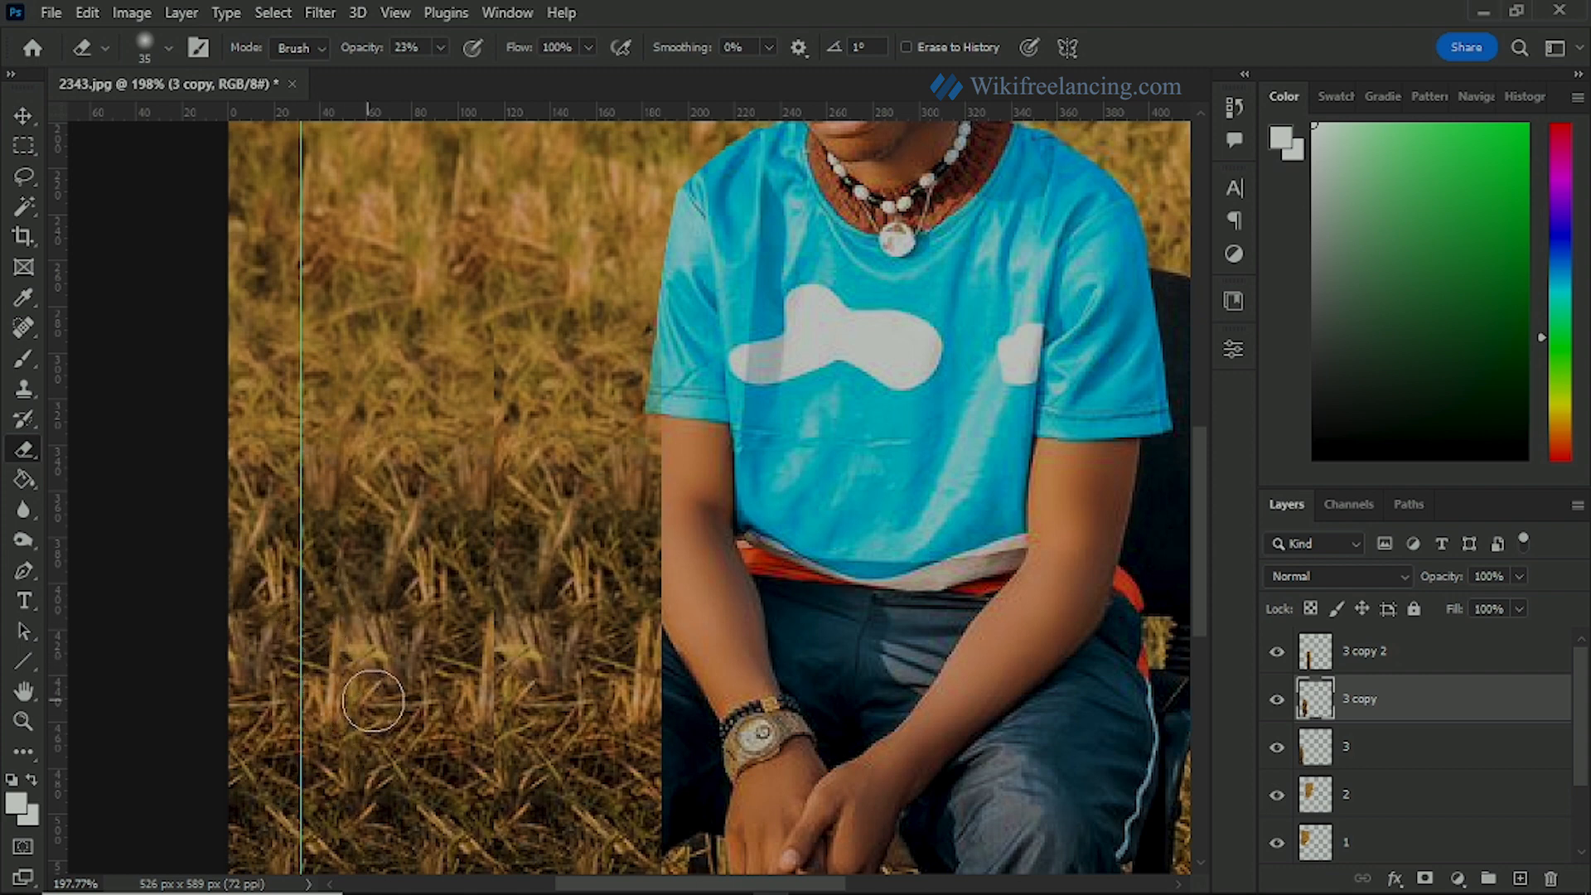
Step: Fade the edge of the 3 copy 2 strip where it meets the neighbouring strip, using the Eraser at 23% opacity
{"action": "key", "text": "v"}
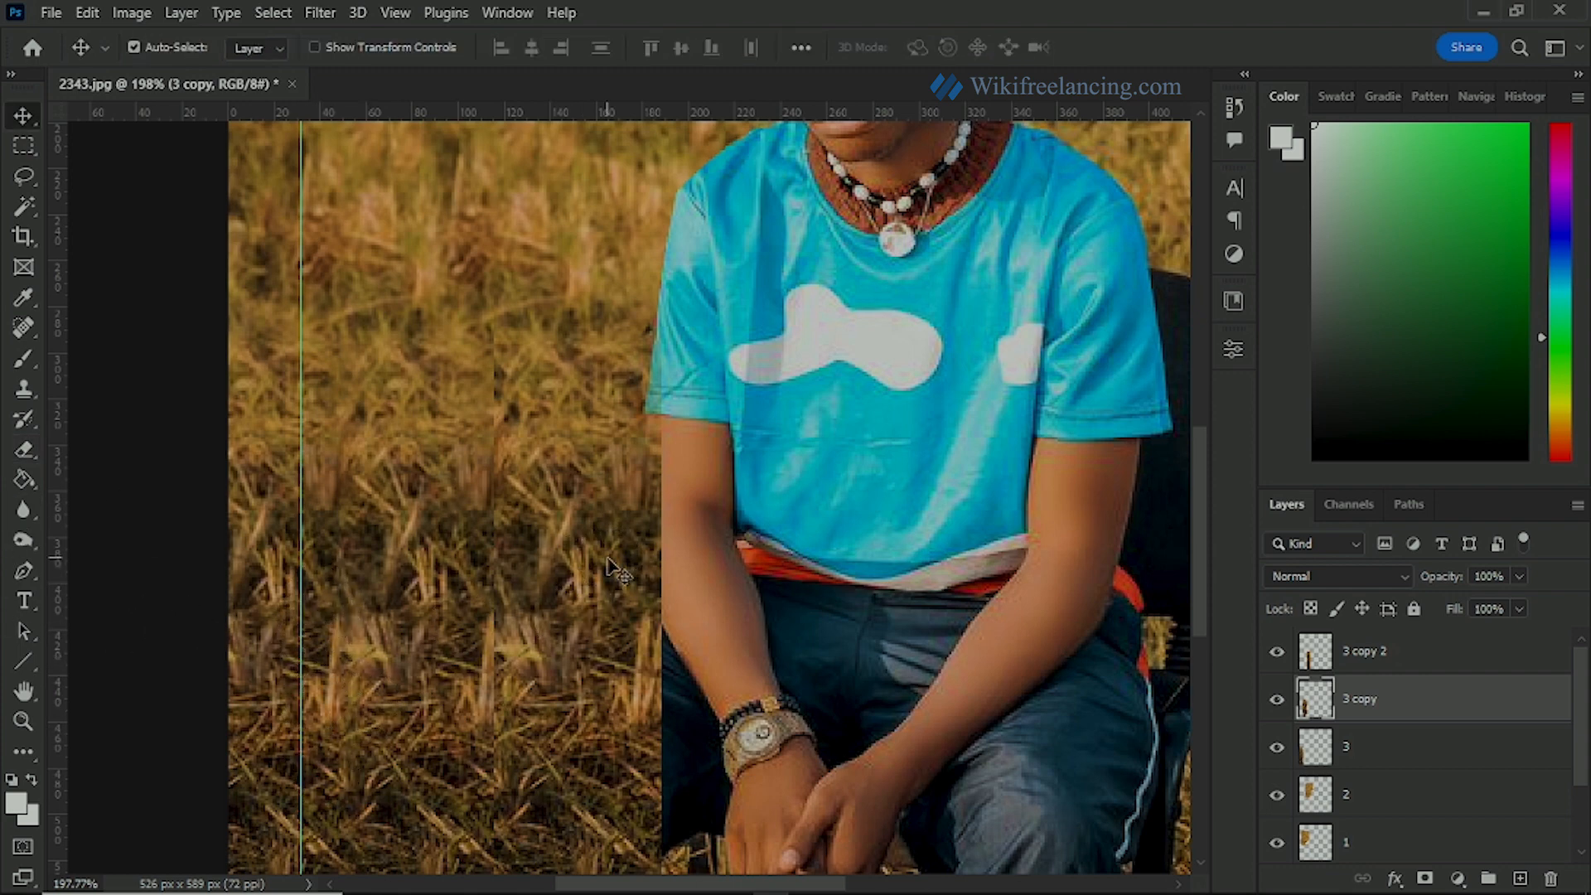
{"action": "key", "text": "alt+bracketright"}
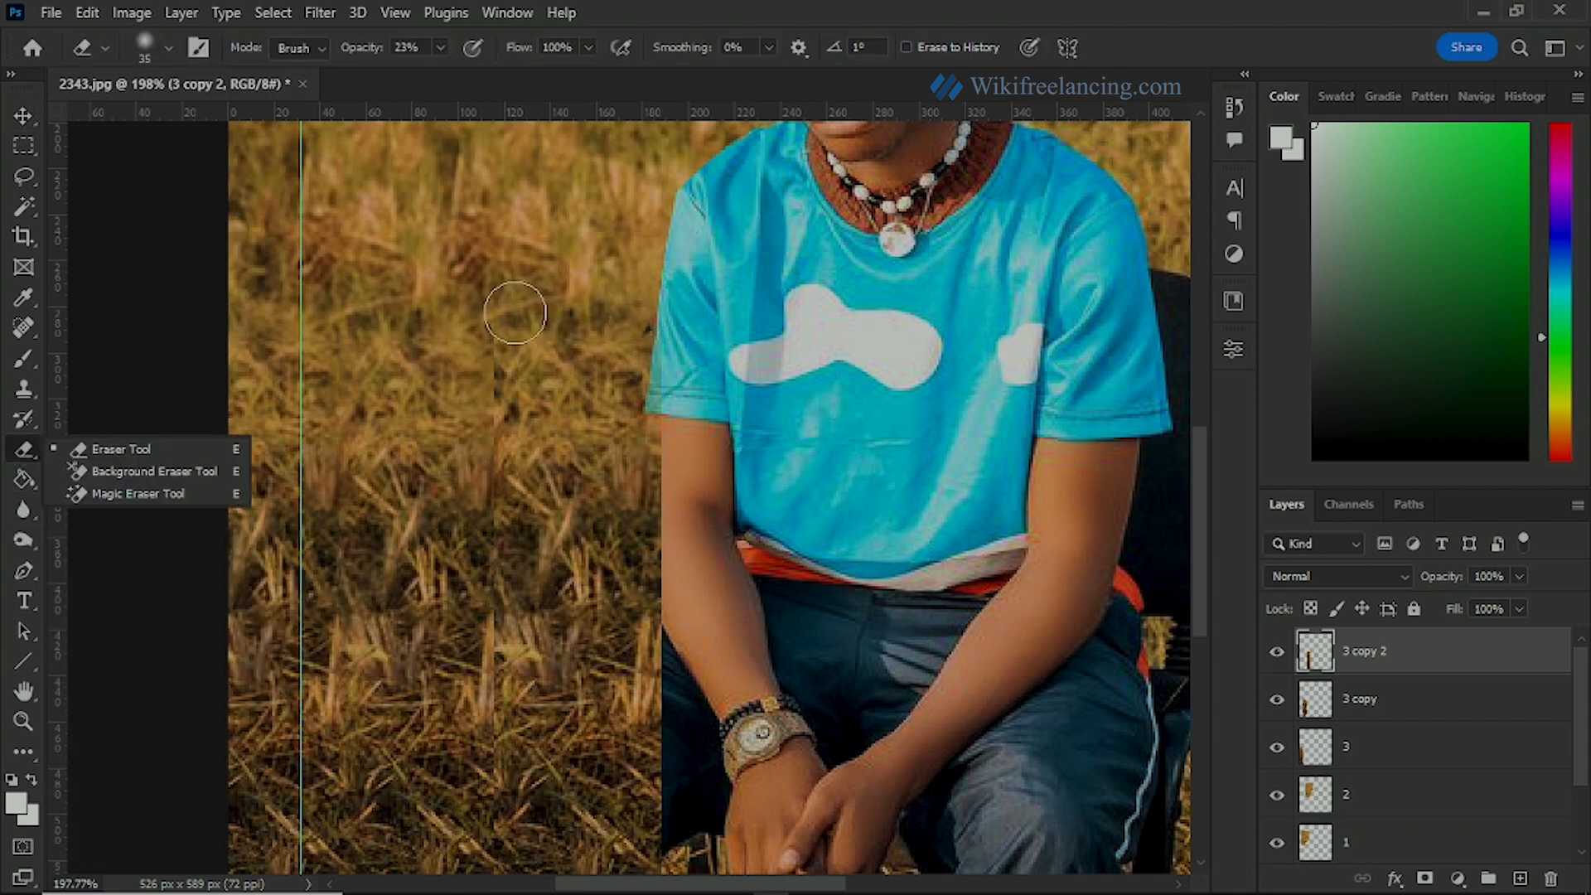
{"action": "mouse_move", "coordinate": [479, 342]}
{"action": "left_mouse_down"}
{"action": "mouse_move", "coordinate": [491, 402]}
{"action": "mouse_move", "coordinate": [489, 344]}
{"action": "mouse_move", "coordinate": [472, 431]}
{"action": "mouse_move", "coordinate": [487, 326]}
{"action": "mouse_move", "coordinate": [482, 440]}
{"action": "mouse_move", "coordinate": [493, 329]}
{"action": "mouse_move", "coordinate": [486, 739]}
{"action": "left_mouse_up"}
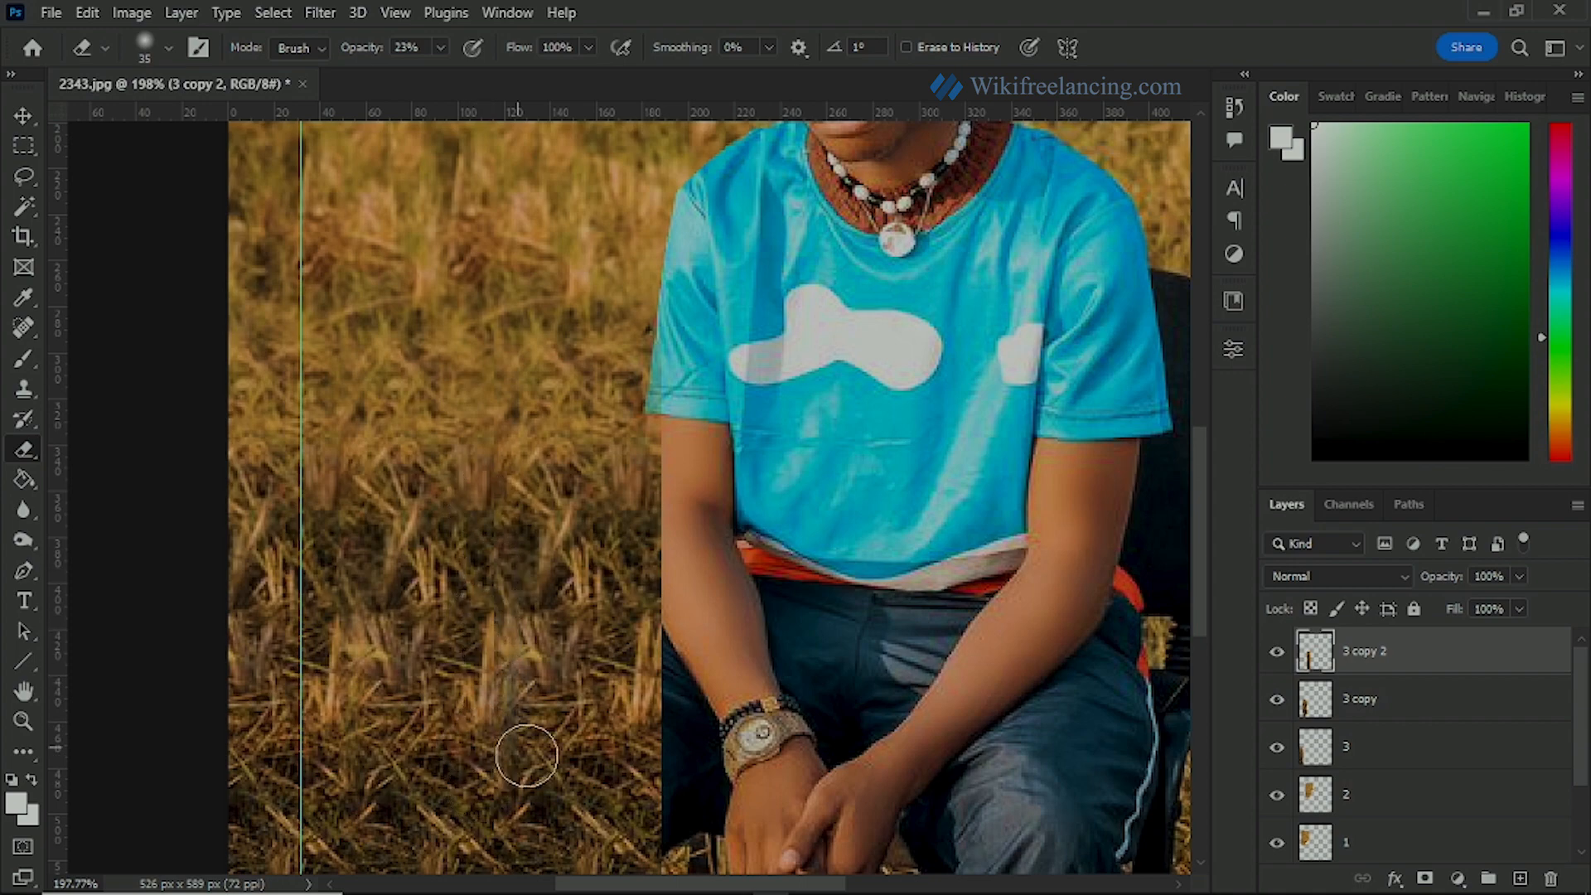
{"action": "mouse_move", "coordinate": [583, 706]}
{"action": "left_mouse_down"}
{"action": "mouse_move", "coordinate": [409, 544]}
{"action": "mouse_move", "coordinate": [392, 494]}
{"action": "left_mouse_up"}
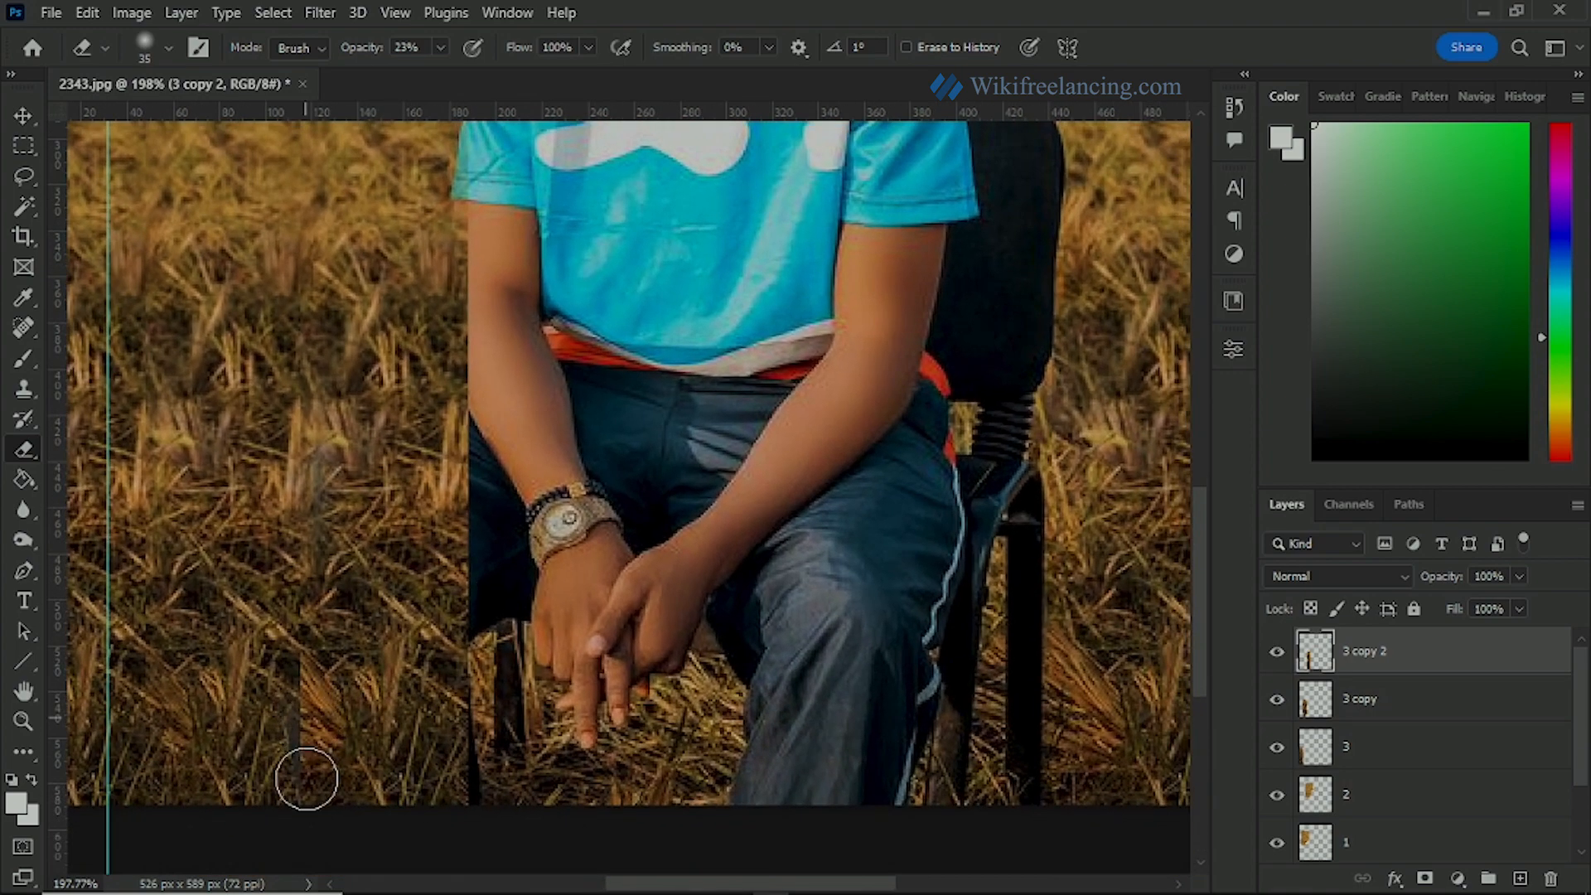
{"action": "scroll", "coordinate": [408, 522], "scroll_direction": "down", "scroll_amount": 5}
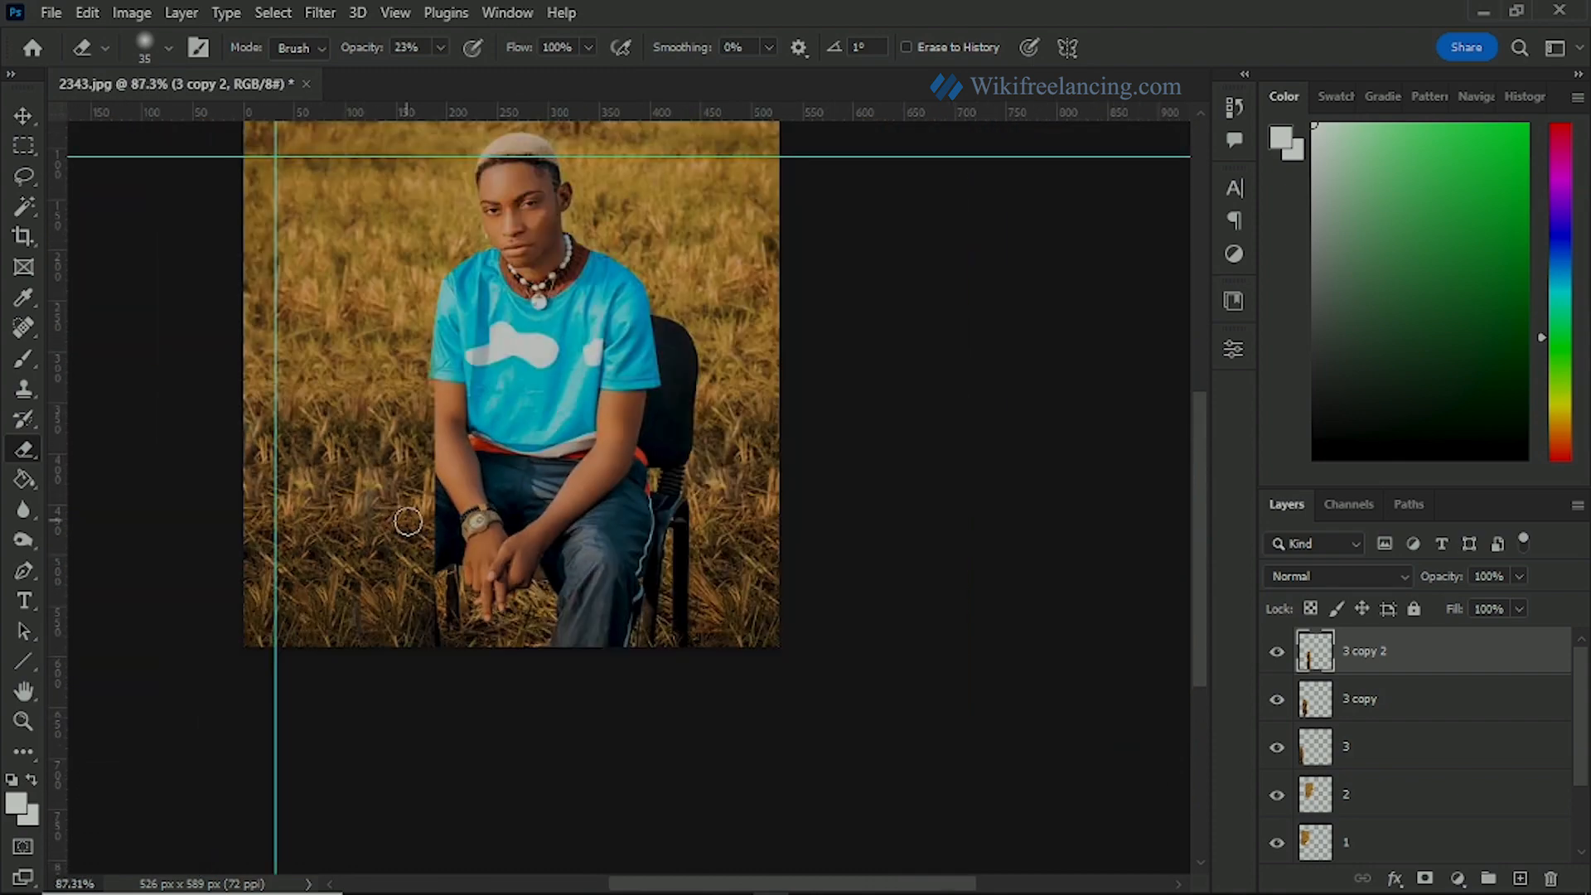
{"action": "scroll", "coordinate": [407, 522], "scroll_direction": "up", "scroll_amount": 5}
{"action": "left_click_drag", "start_coordinate": [402, 651], "coordinate": [405, 569]}
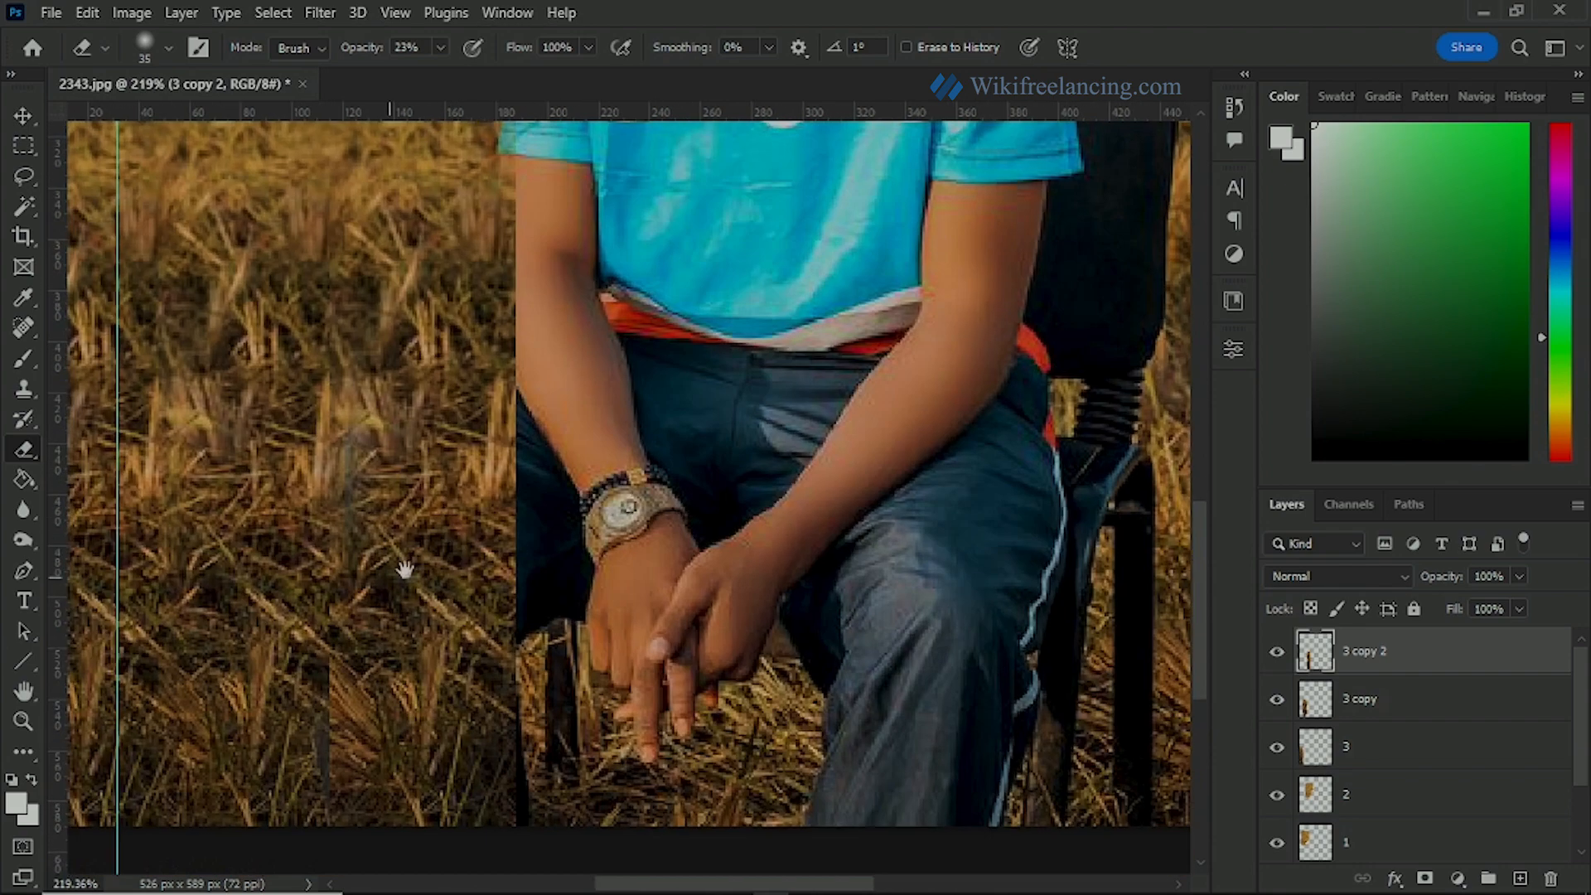
{"action": "scroll", "coordinate": [446, 599], "scroll_direction": "down", "scroll_amount": 1}
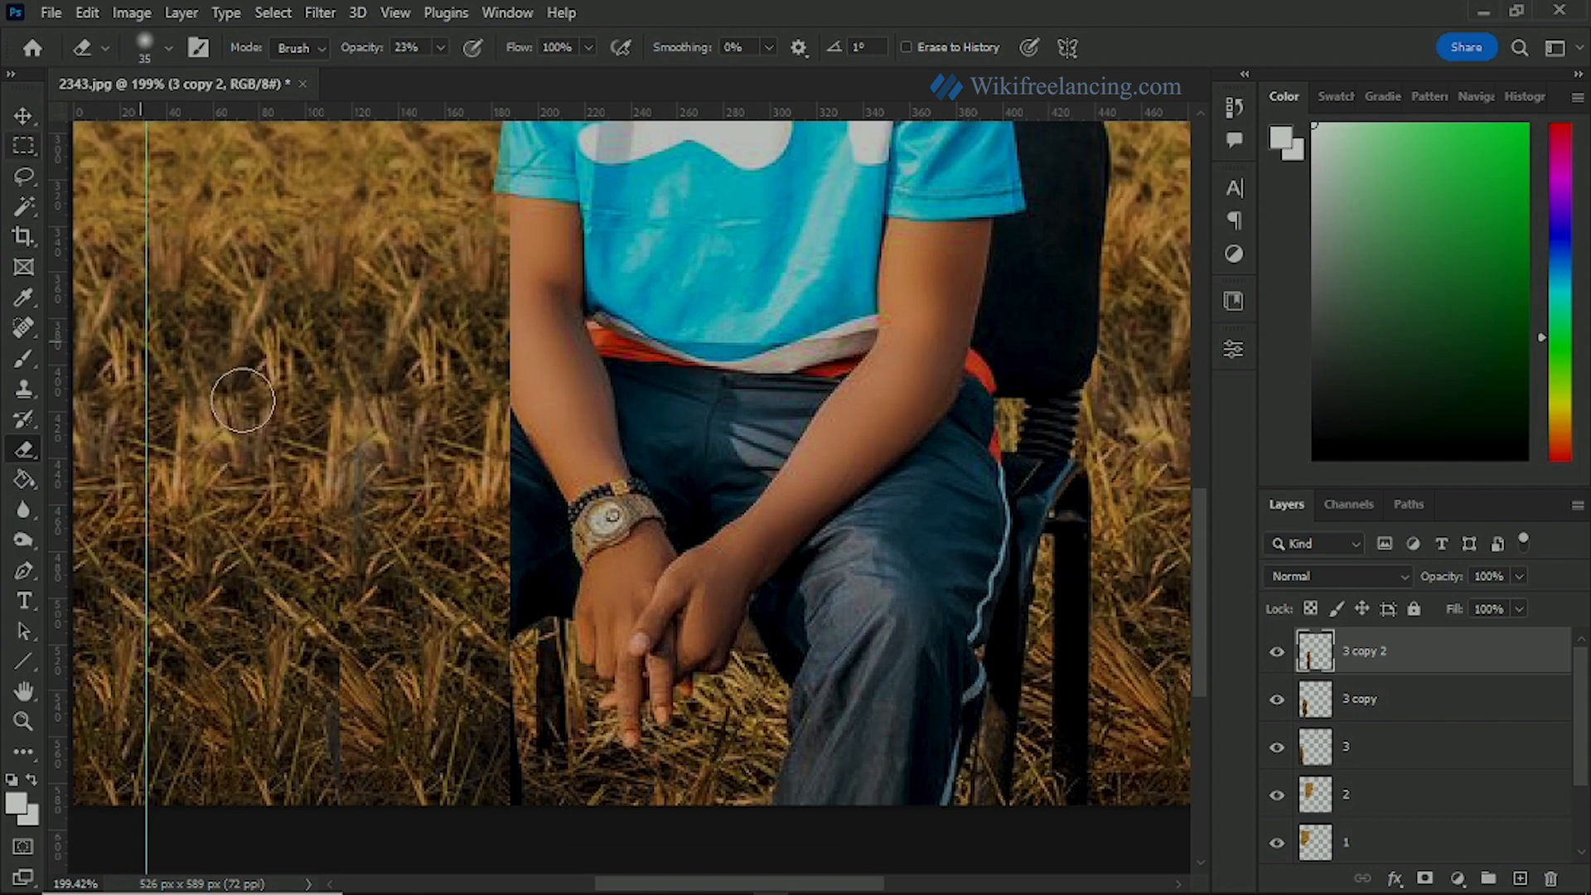
Step: Load the document's saved selection outlining the woman's area beside the man, and invert it
{"action": "left_click", "coordinate": [26, 144]}
{"action": "right_click", "coordinate": [355, 368]}
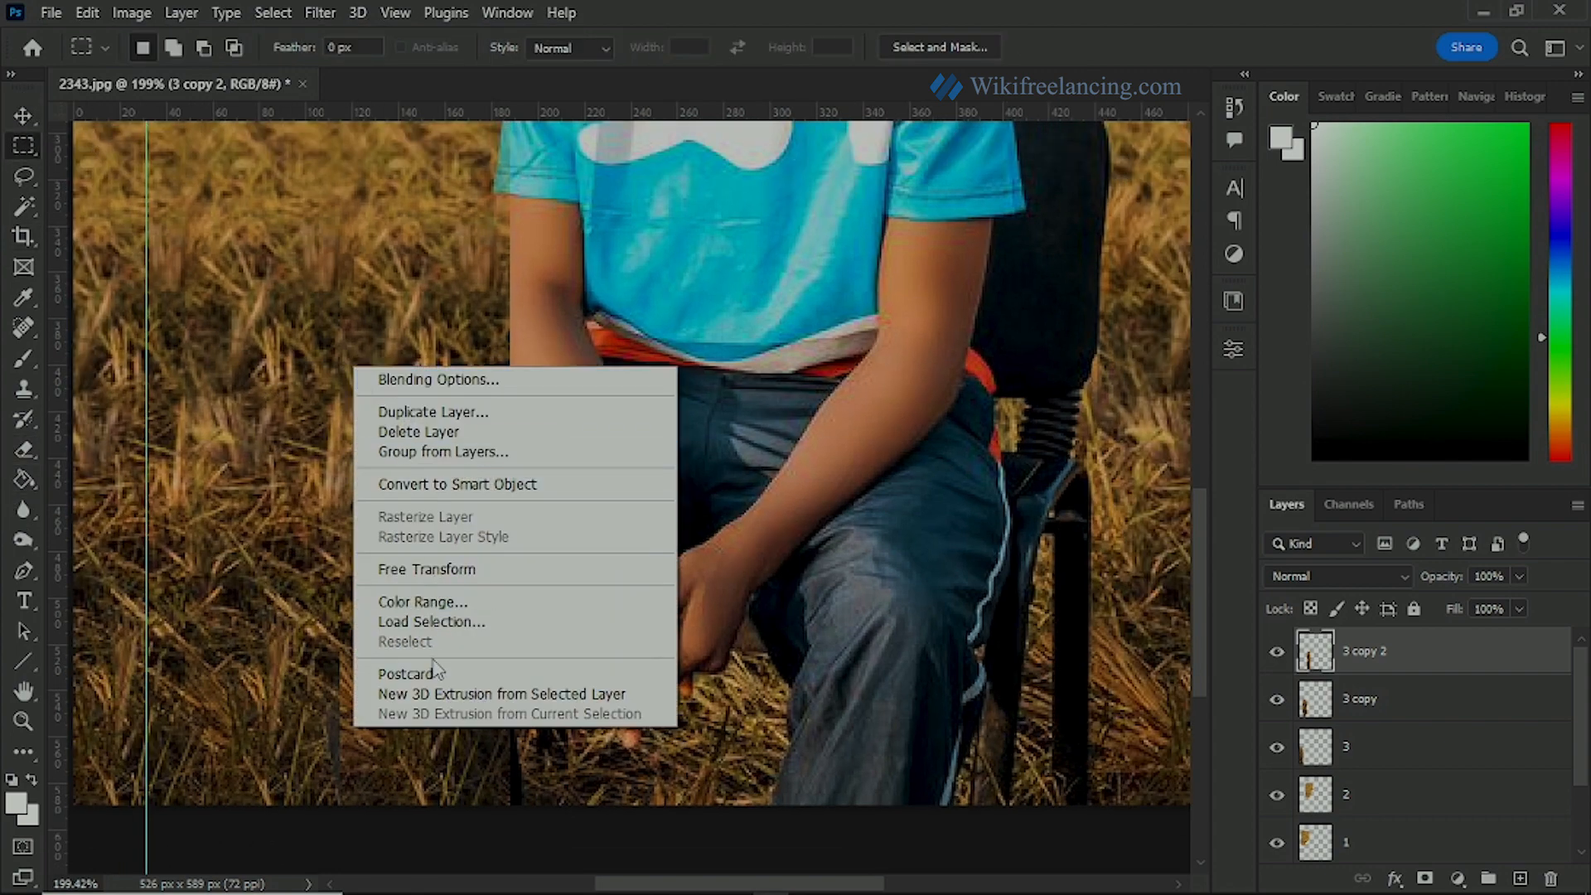
{"action": "left_click", "coordinate": [425, 620]}
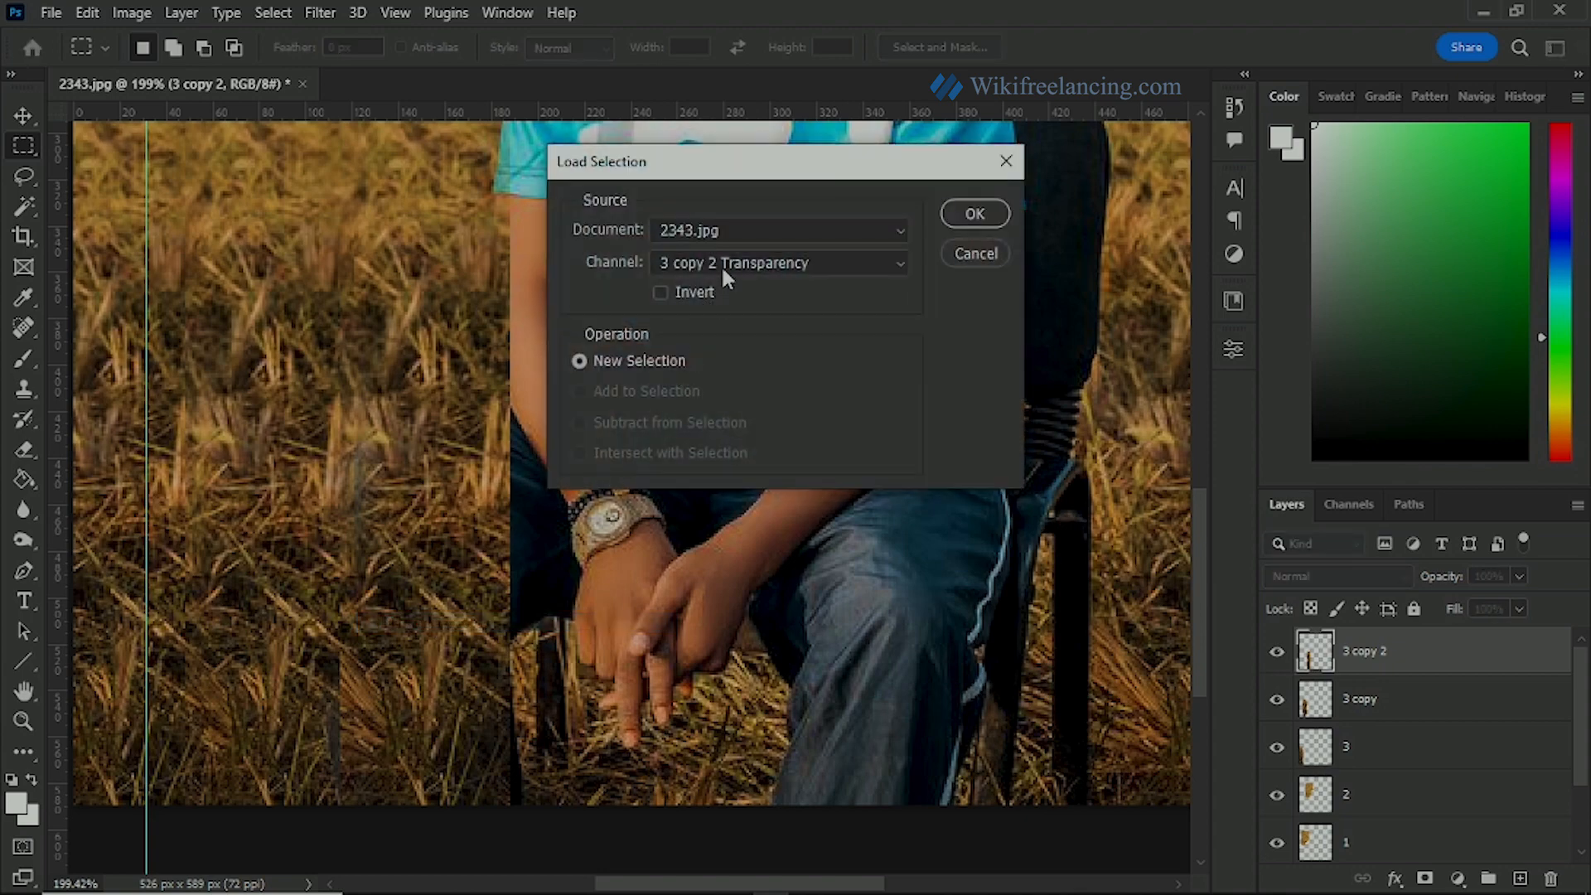
{"action": "left_click", "coordinate": [721, 263]}
{"action": "left_click", "coordinate": [699, 331]}
{"action": "left_click", "coordinate": [974, 214]}
{"action": "scroll", "coordinate": [479, 464], "scroll_direction": "down", "scroll_amount": 2}
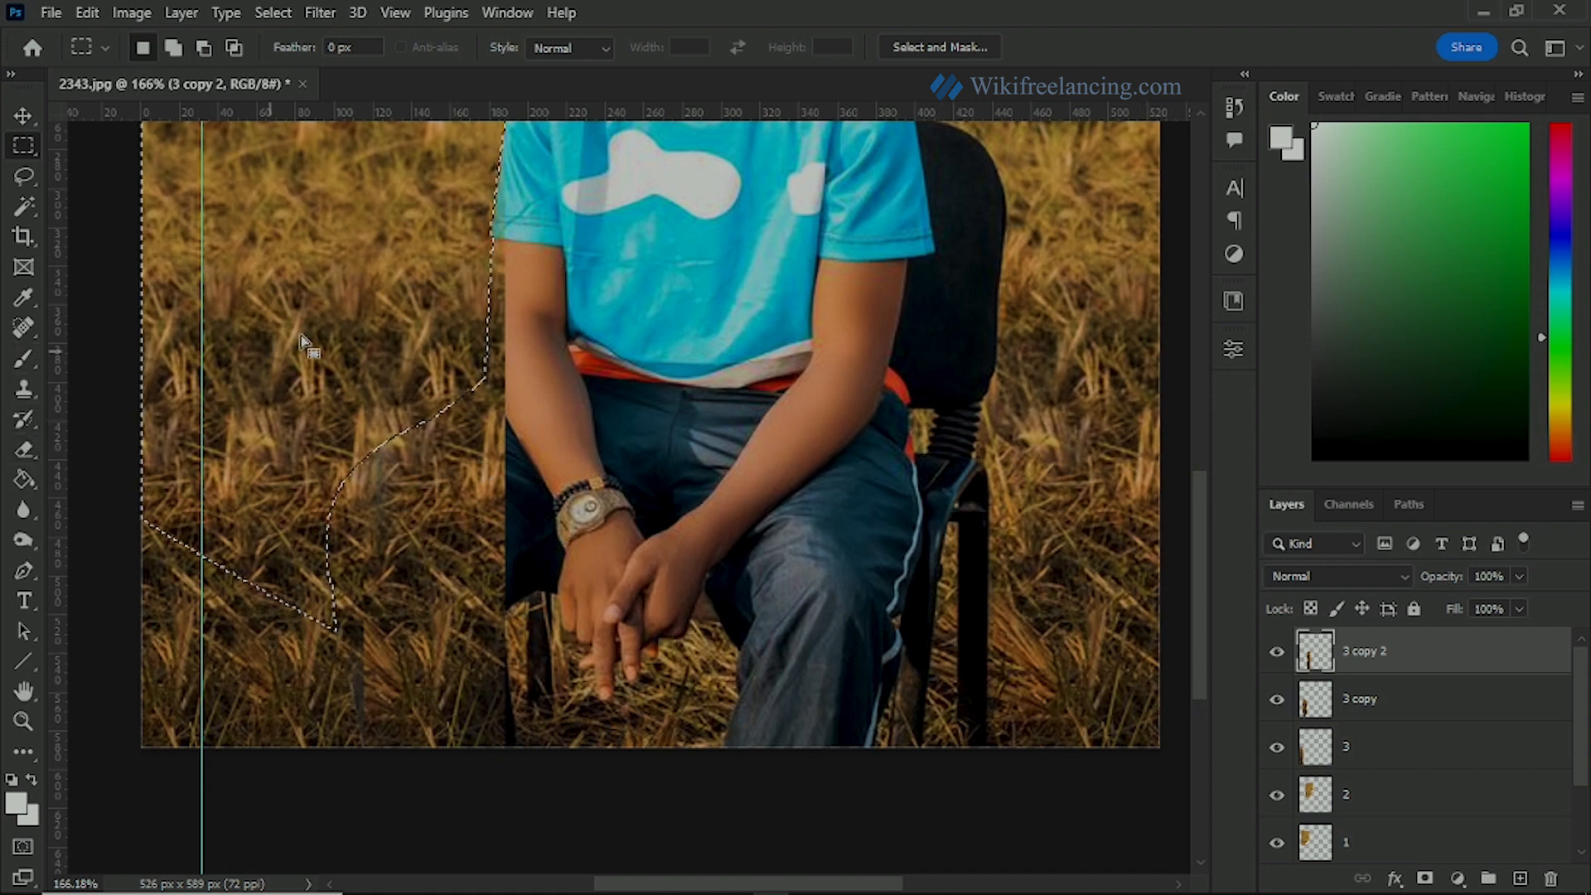
{"action": "right_click", "coordinate": [272, 232]}
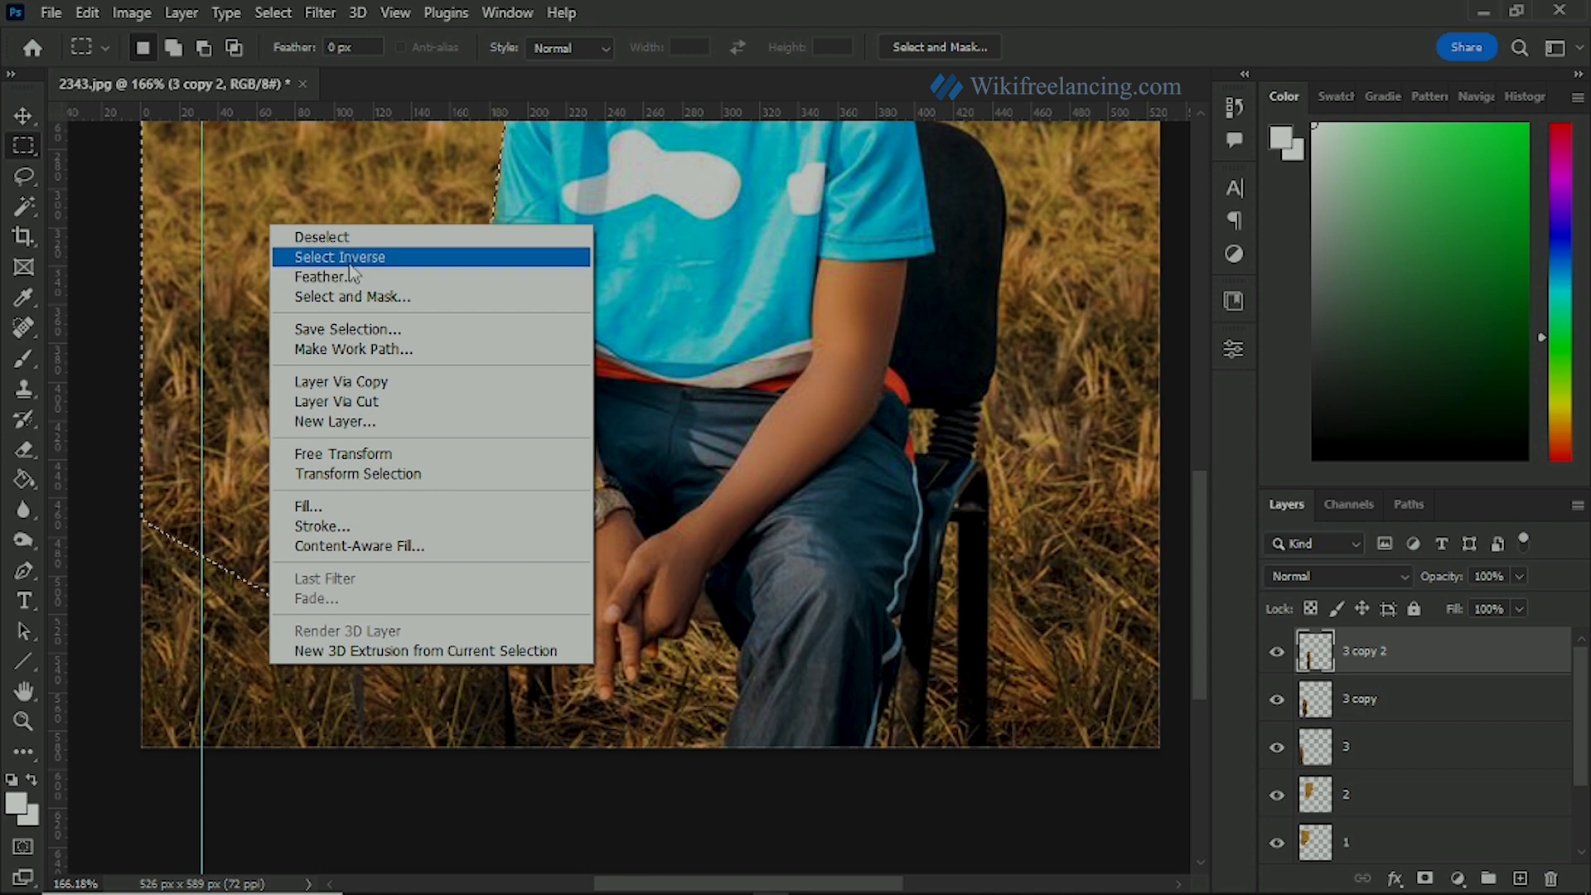
{"action": "left_click", "coordinate": [348, 253]}
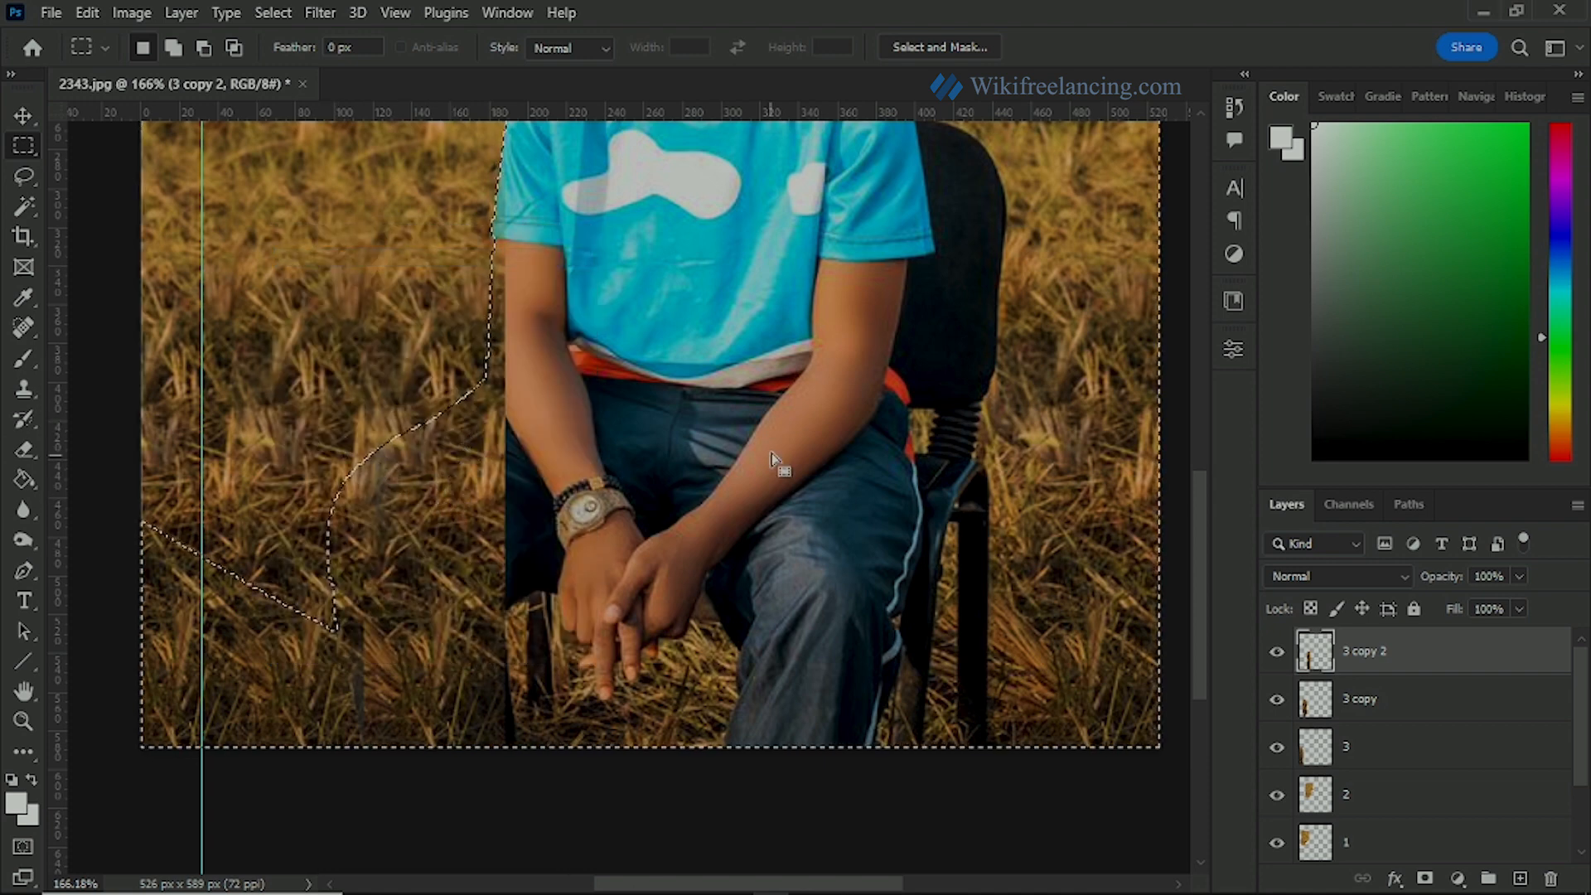
Step: Erase the 3 copy 2 grass strip from the man's trouser leg inside the selection, using the Eraser at 100% opacity and size 70
{"action": "left_click", "coordinate": [25, 449]}
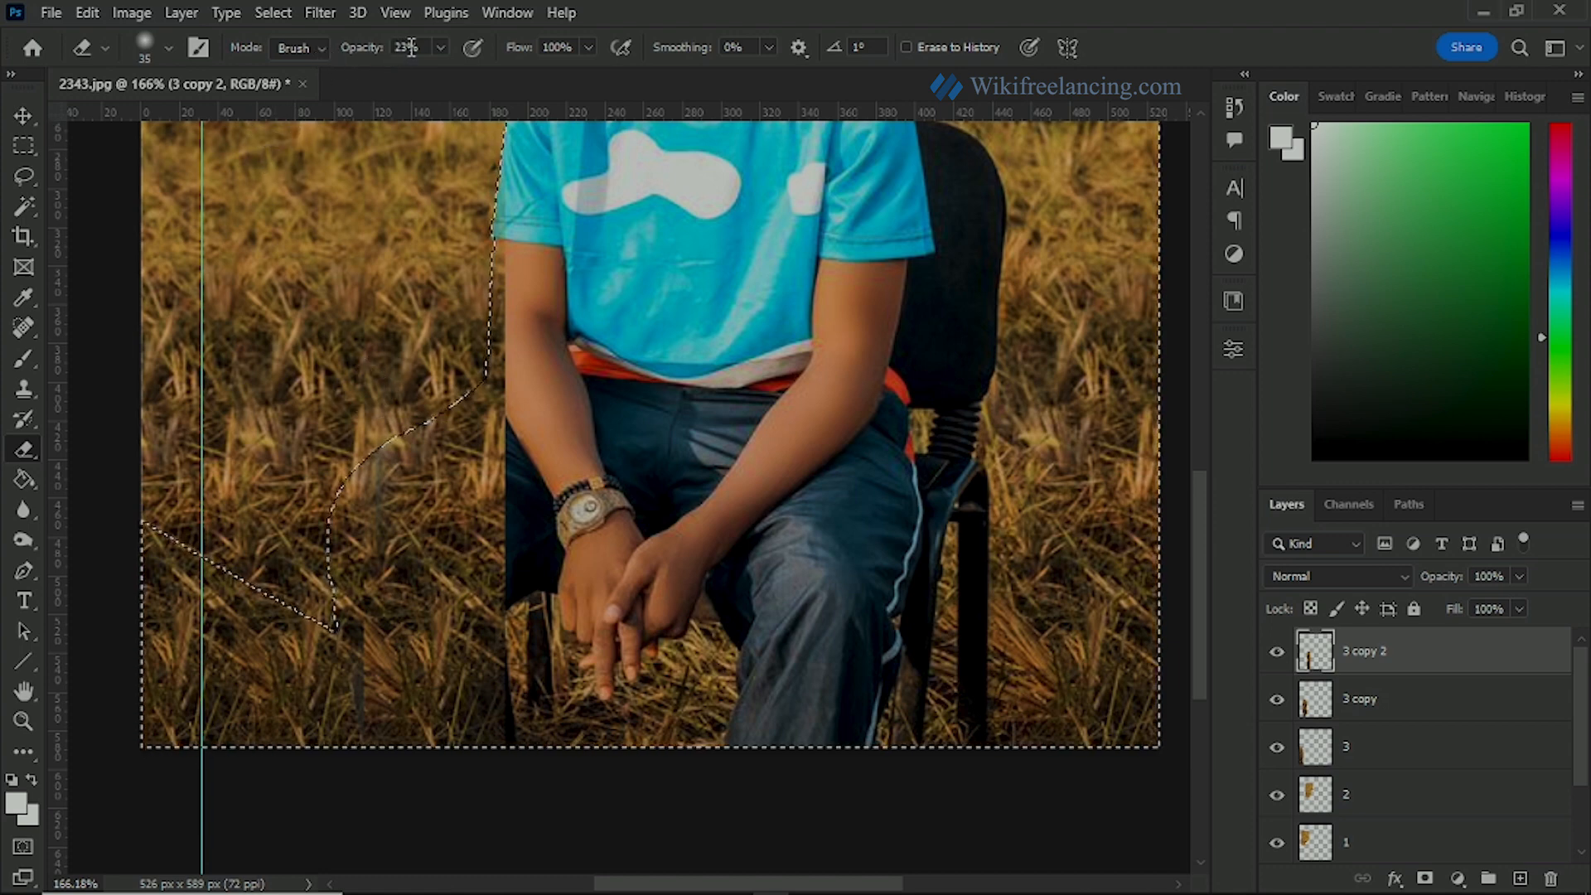
{"action": "left_click", "coordinate": [440, 47]}
{"action": "left_click_drag", "start_coordinate": [438, 75], "coordinate": [543, 83]}
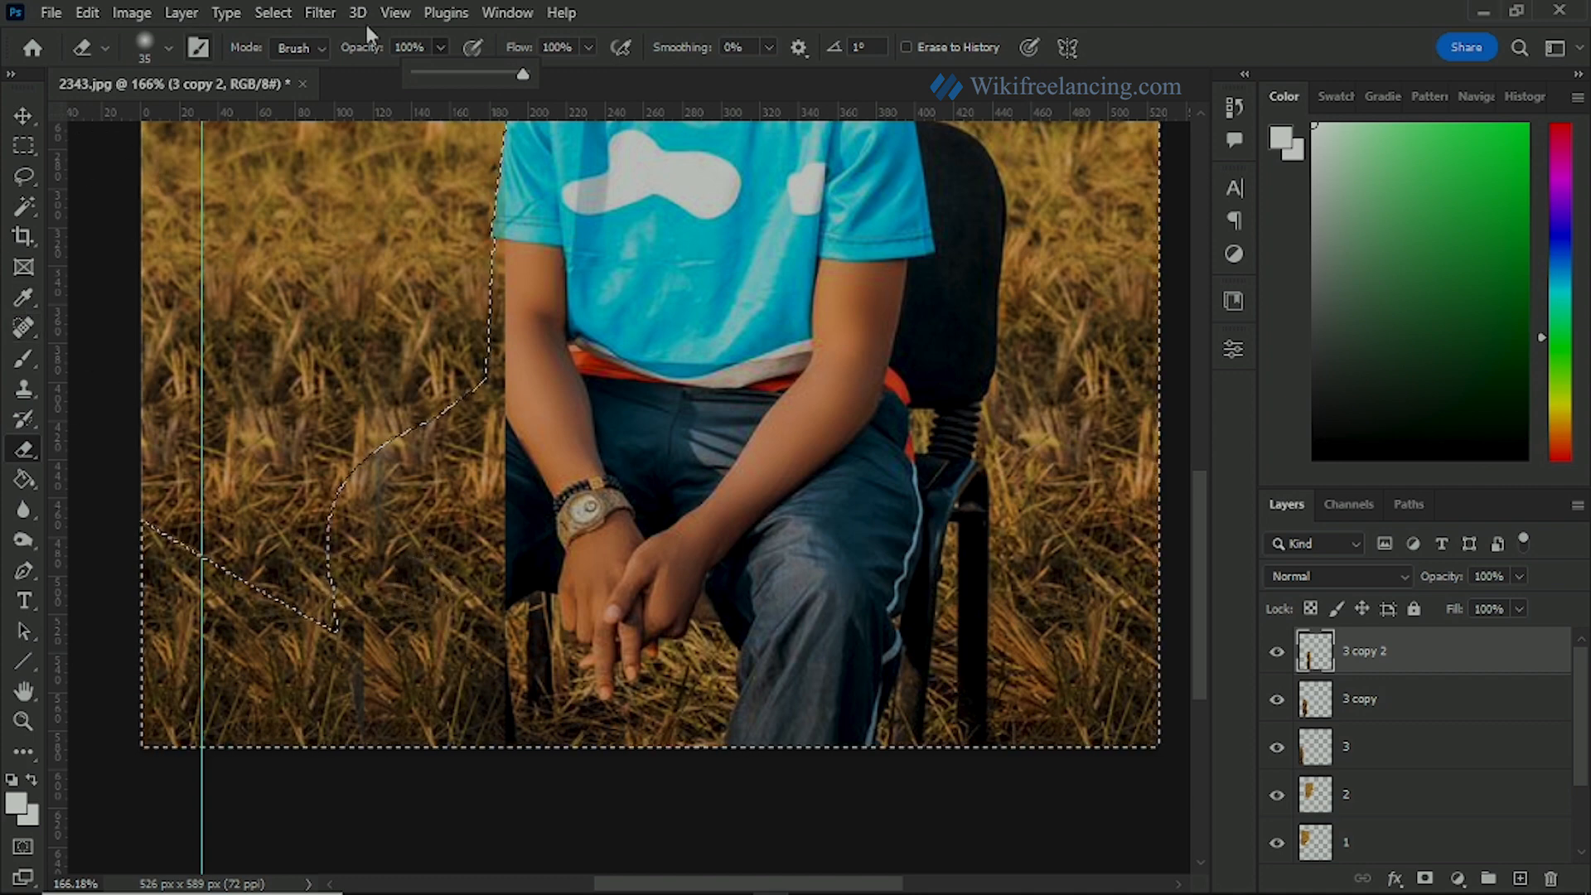
{"action": "mouse_move", "coordinate": [497, 498]}
{"action": "left_mouse_down"}
{"action": "mouse_move", "coordinate": [464, 684]}
{"action": "mouse_move", "coordinate": [493, 663]}
{"action": "left_mouse_up"}
{"action": "key", "text": "bracketright"}
{"action": "key", "text": "bracketright"}
{"action": "key", "text": "bracketright"}
{"action": "key", "text": "bracketright"}
{"action": "key", "text": "bracketright"}
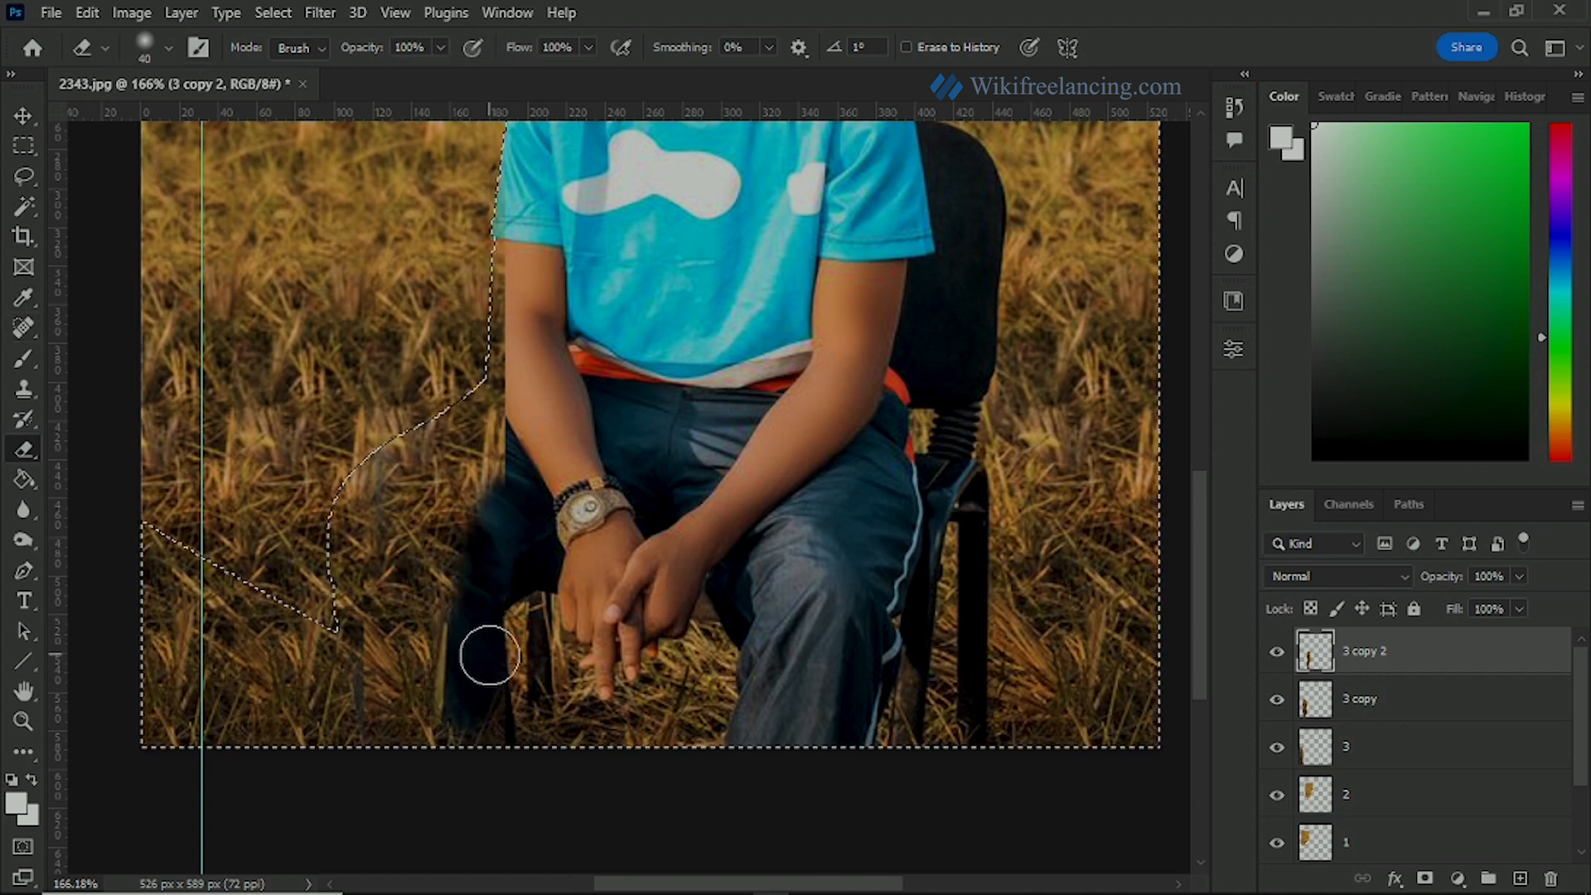
{"action": "mouse_move", "coordinate": [468, 590]}
{"action": "left_mouse_down"}
{"action": "mouse_move", "coordinate": [473, 773]}
{"action": "mouse_move", "coordinate": [424, 654]}
{"action": "mouse_move", "coordinate": [427, 723]}
{"action": "mouse_move", "coordinate": [404, 724]}
{"action": "mouse_move", "coordinate": [427, 563]}
{"action": "mouse_move", "coordinate": [415, 685]}
{"action": "mouse_move", "coordinate": [411, 549]}
{"action": "mouse_move", "coordinate": [431, 531]}
{"action": "mouse_move", "coordinate": [427, 621]}
{"action": "mouse_move", "coordinate": [507, 455]}
{"action": "mouse_move", "coordinate": [444, 502]}
{"action": "mouse_move", "coordinate": [453, 457]}
{"action": "mouse_move", "coordinate": [536, 398]}
{"action": "mouse_move", "coordinate": [489, 456]}
{"action": "mouse_move", "coordinate": [543, 272]}
{"action": "mouse_move", "coordinate": [508, 448]}
{"action": "left_mouse_up"}
{"action": "mouse_move", "coordinate": [547, 354]}
{"action": "left_mouse_down"}
{"action": "mouse_move", "coordinate": [438, 486]}
{"action": "mouse_move", "coordinate": [428, 631]}
{"action": "left_mouse_up"}
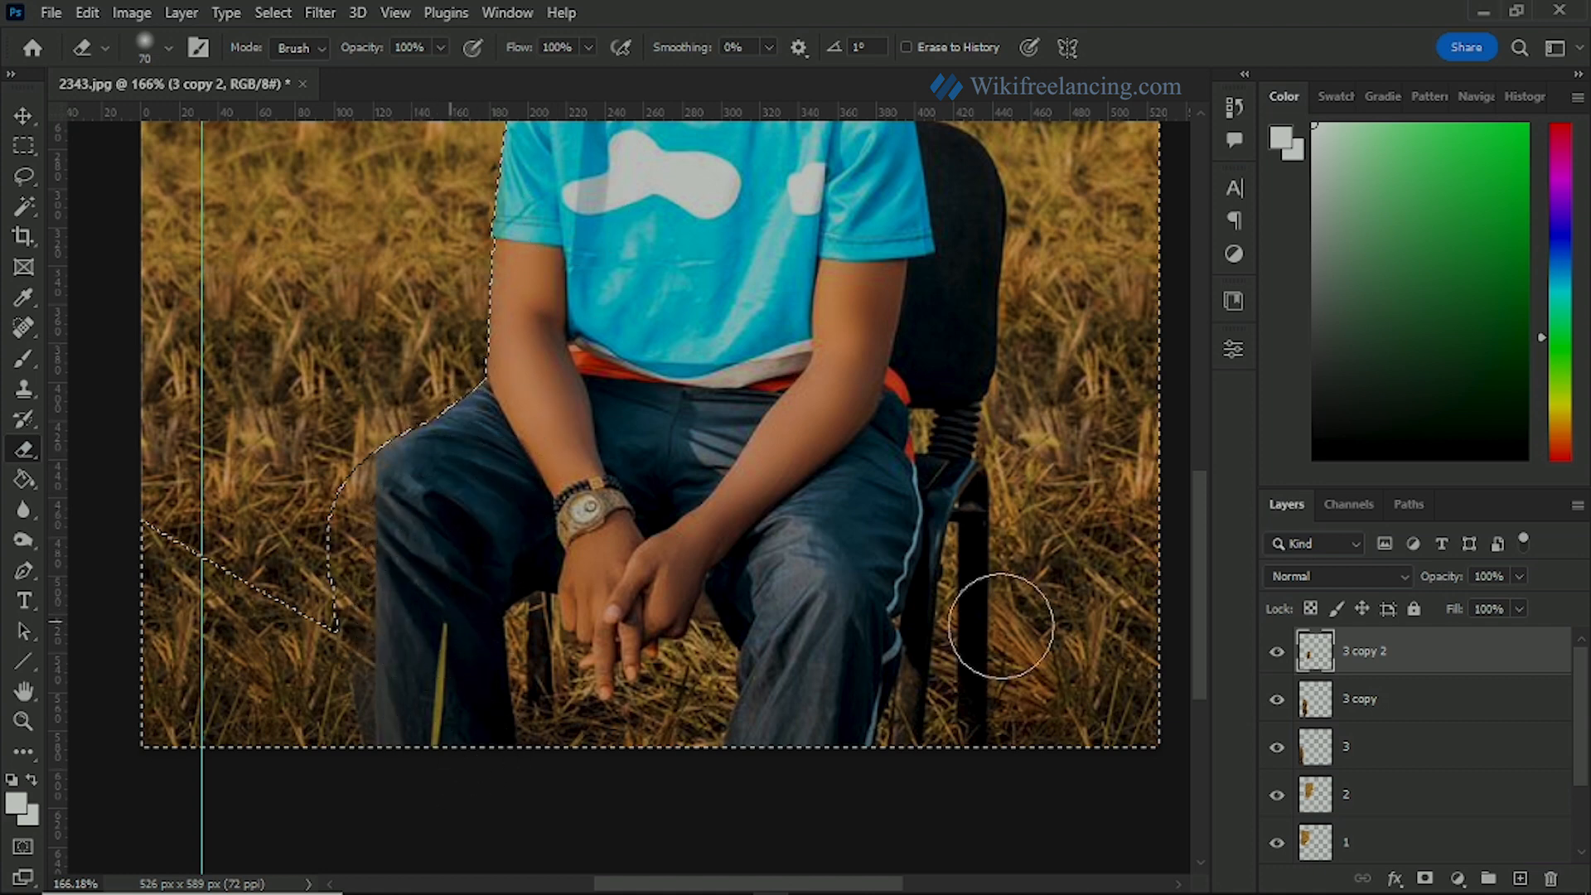
Step: Erase the remaining 3 copy grass overlap from the man's leg within the selection
{"action": "left_click", "coordinate": [1375, 701]}
{"action": "mouse_move", "coordinate": [487, 568]}
{"action": "left_mouse_down"}
{"action": "mouse_move", "coordinate": [392, 637]}
{"action": "mouse_move", "coordinate": [402, 496]}
{"action": "mouse_move", "coordinate": [384, 558]}
{"action": "mouse_move", "coordinate": [389, 675]}
{"action": "mouse_move", "coordinate": [401, 525]}
{"action": "mouse_move", "coordinate": [425, 783]}
{"action": "mouse_move", "coordinate": [467, 474]}
{"action": "mouse_move", "coordinate": [446, 772]}
{"action": "mouse_move", "coordinate": [462, 573]}
{"action": "mouse_move", "coordinate": [411, 540]}
{"action": "mouse_move", "coordinate": [554, 389]}
{"action": "mouse_move", "coordinate": [467, 408]}
{"action": "mouse_move", "coordinate": [407, 585]}
{"action": "mouse_move", "coordinate": [433, 712]}
{"action": "mouse_move", "coordinate": [422, 770]}
{"action": "mouse_move", "coordinate": [456, 750]}
{"action": "mouse_move", "coordinate": [497, 582]}
{"action": "left_mouse_up"}
{"action": "scroll", "coordinate": [497, 530], "scroll_direction": "down", "scroll_amount": 3}
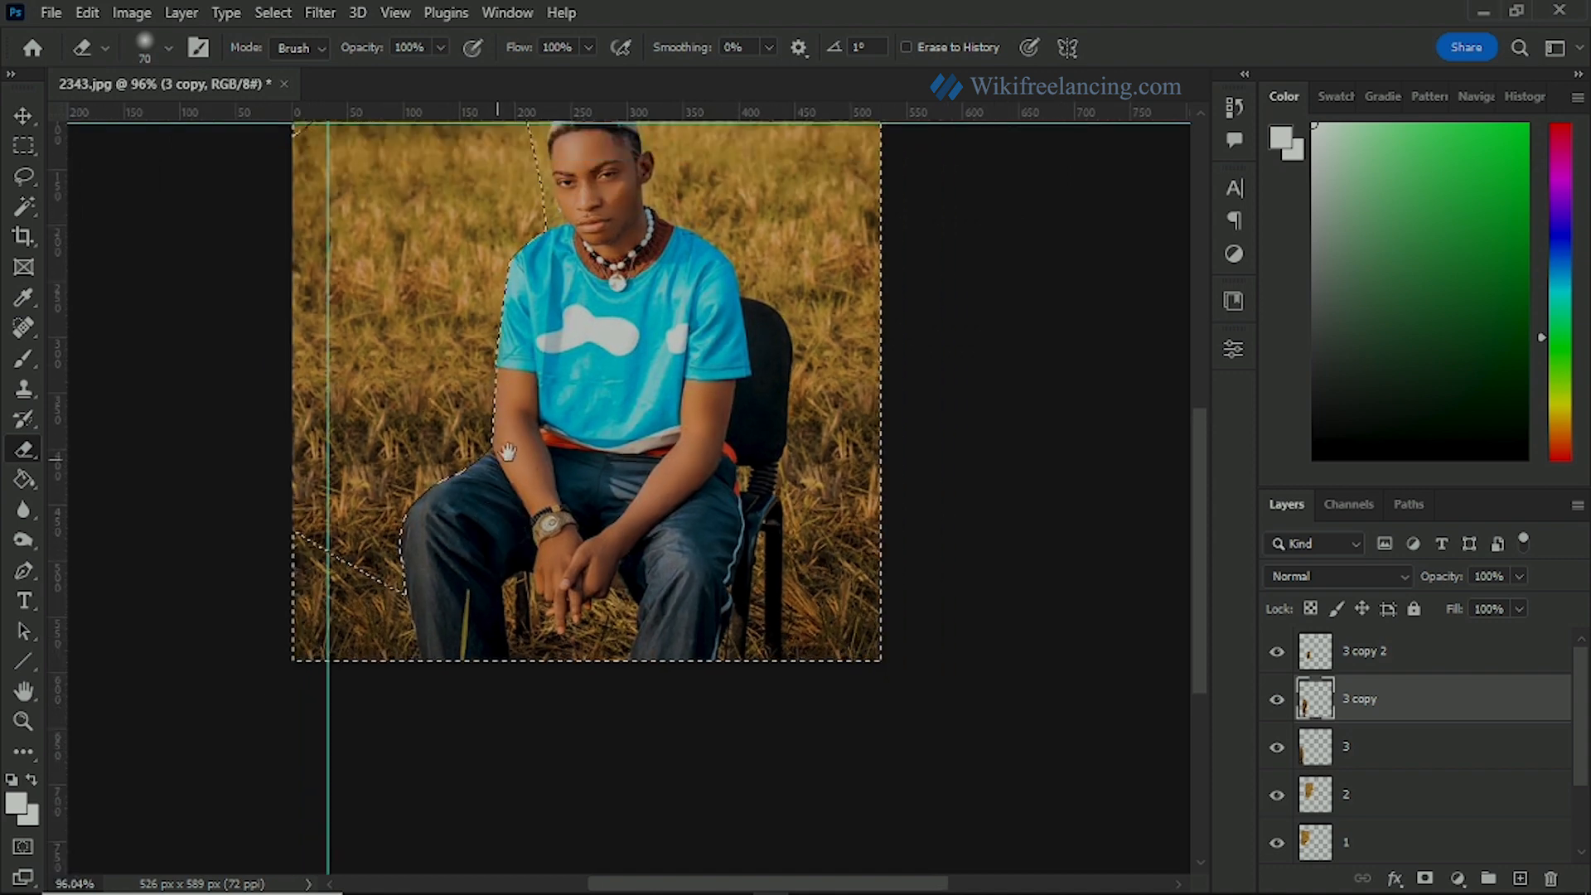
Step: Deselect the inverted selection and hide the guides
{"action": "mouse_move", "coordinate": [507, 451]}
{"action": "left_mouse_down"}
{"action": "mouse_move", "coordinate": [494, 749]}
{"action": "mouse_move", "coordinate": [479, 569]}
{"action": "left_mouse_up"}
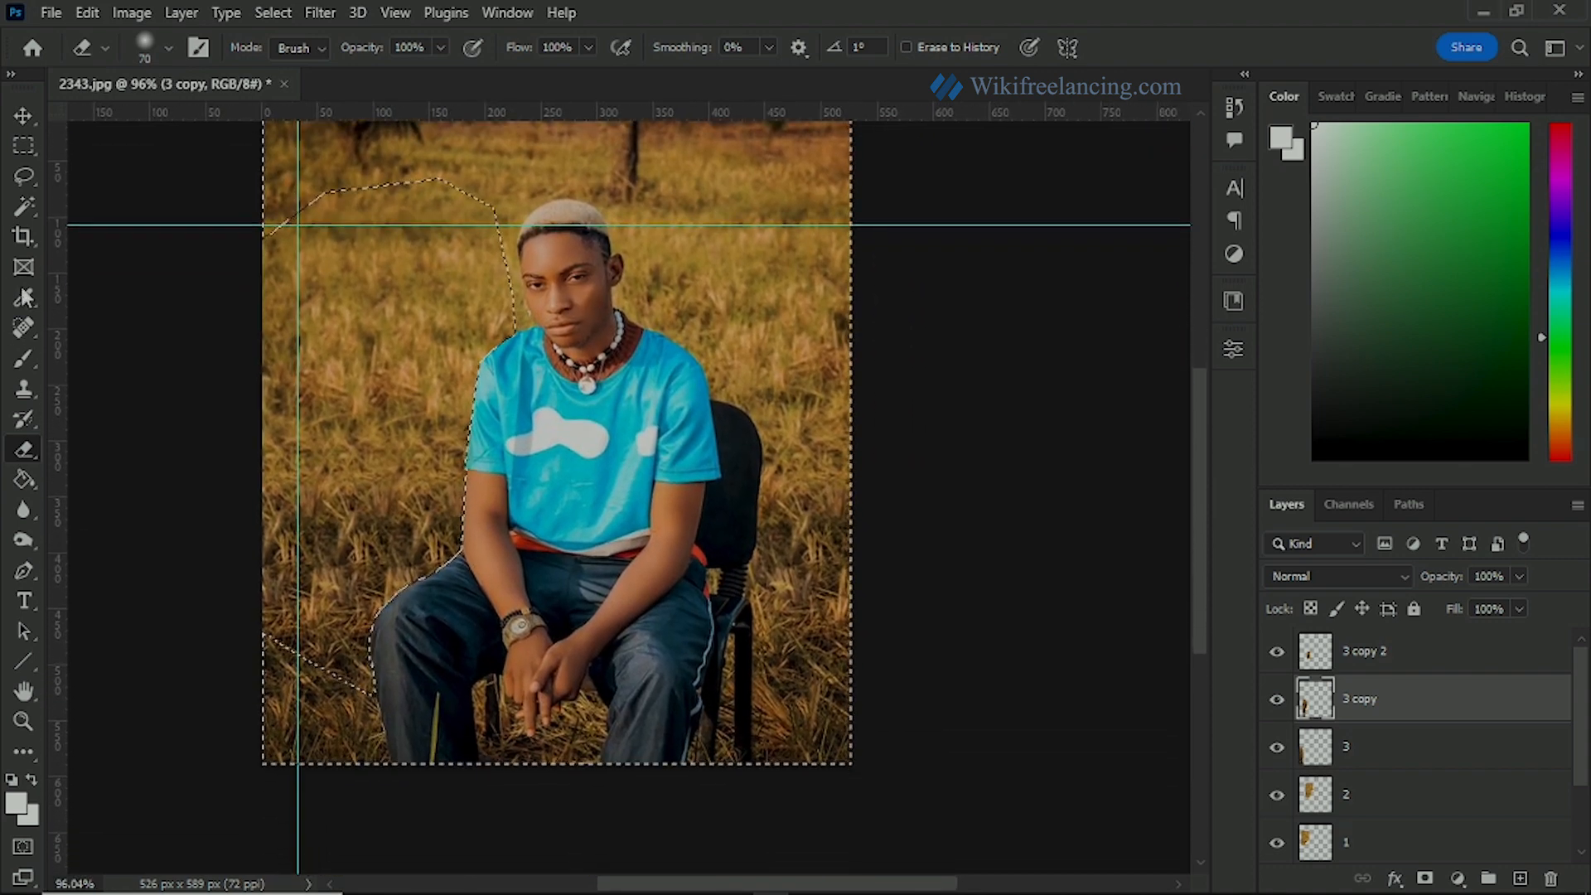
{"action": "left_click", "coordinate": [24, 145]}
{"action": "left_click", "coordinate": [200, 286]}
{"action": "key", "text": "ctrl+semicolon"}
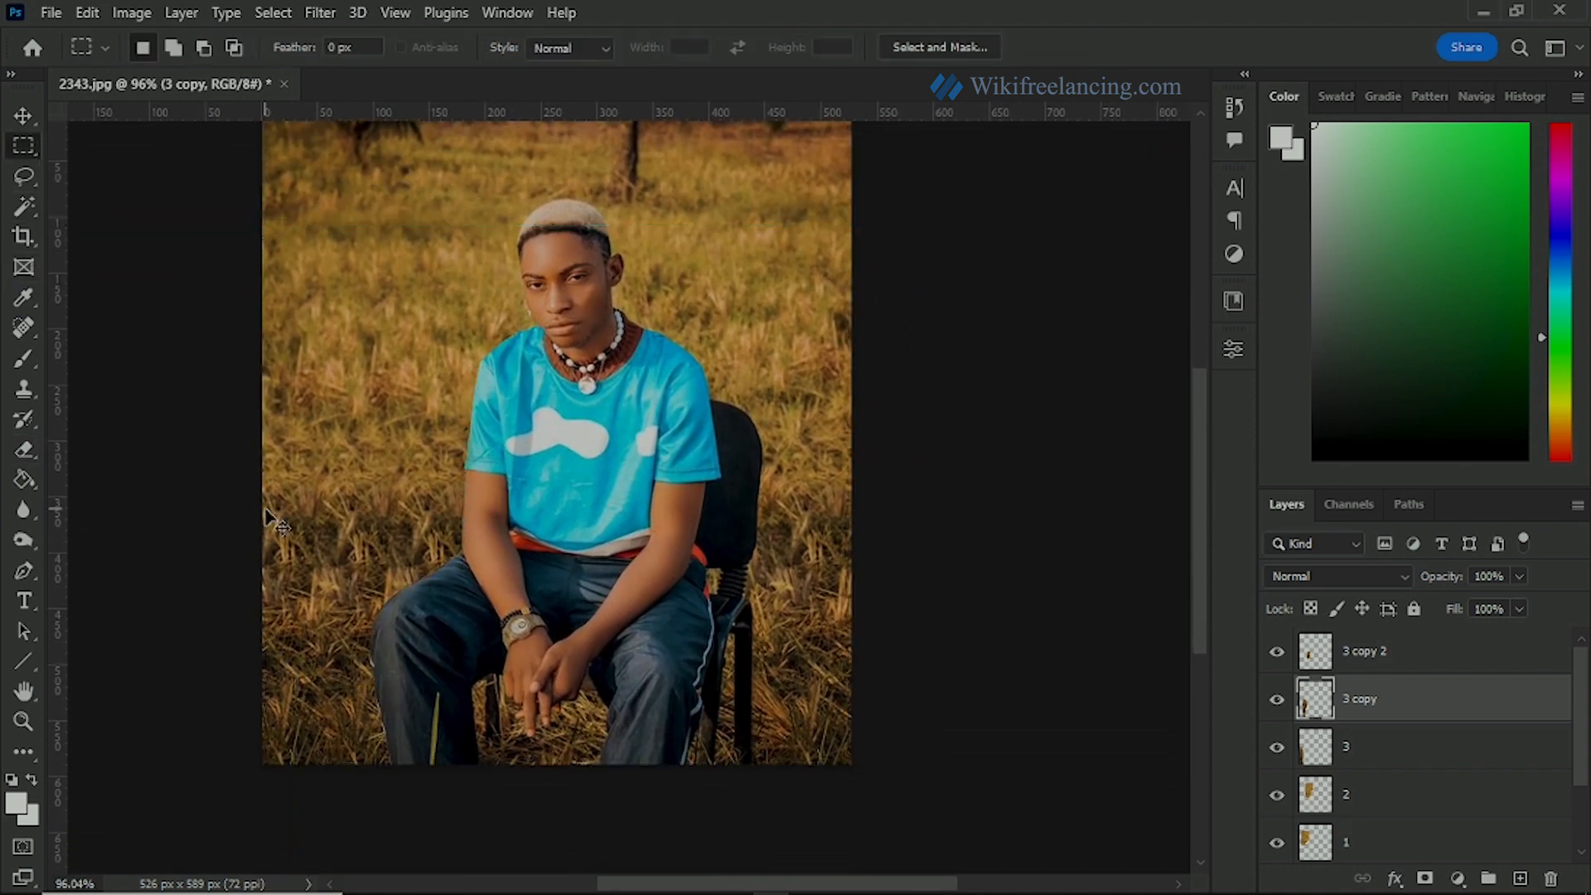
Step: Blend the 3 copy strip into the grass with the Eraser at 12% opacity and size 50, checking it with the layer hidden and shown
{"action": "scroll", "coordinate": [315, 548], "scroll_direction": "up", "scroll_amount": 3}
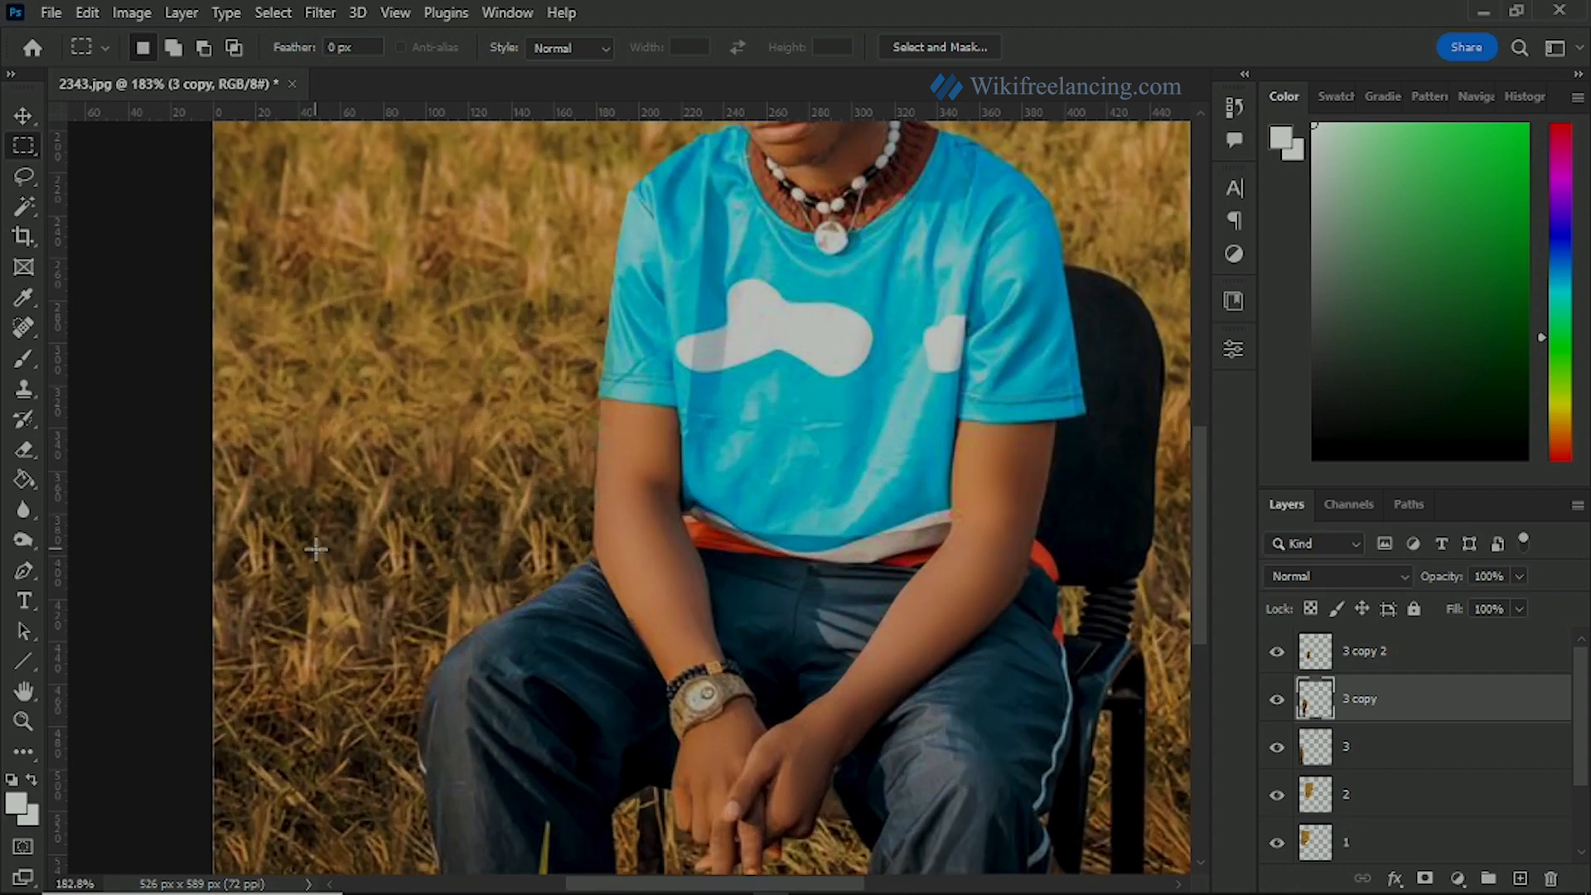
{"action": "key", "text": "v"}
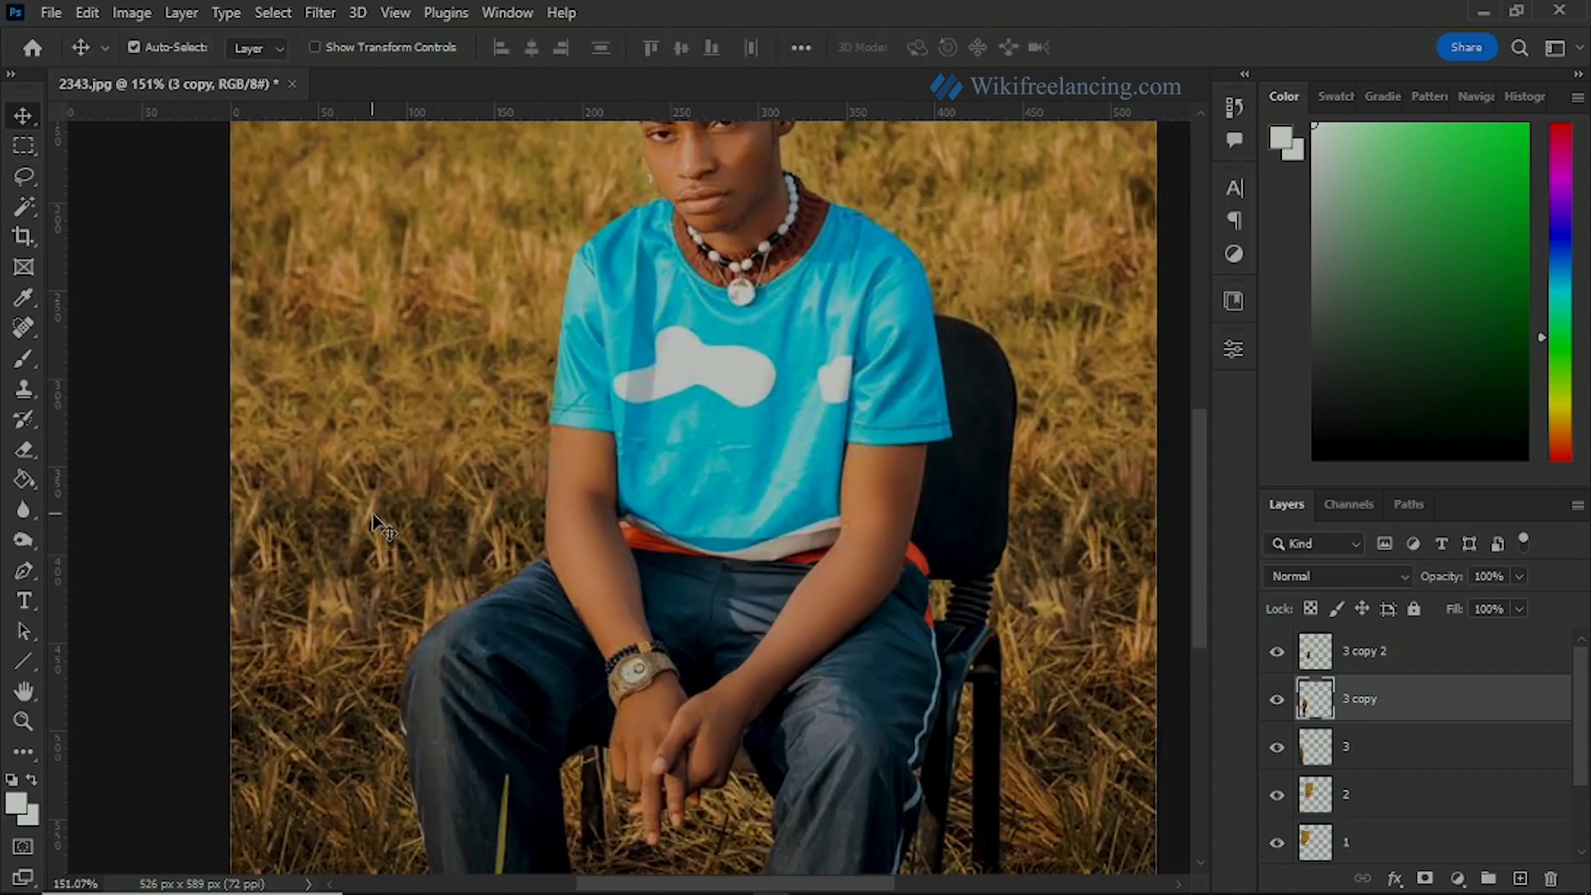
{"action": "left_click", "coordinate": [1284, 709]}
{"action": "left_click", "coordinate": [1284, 710]}
{"action": "left_click", "coordinate": [24, 450]}
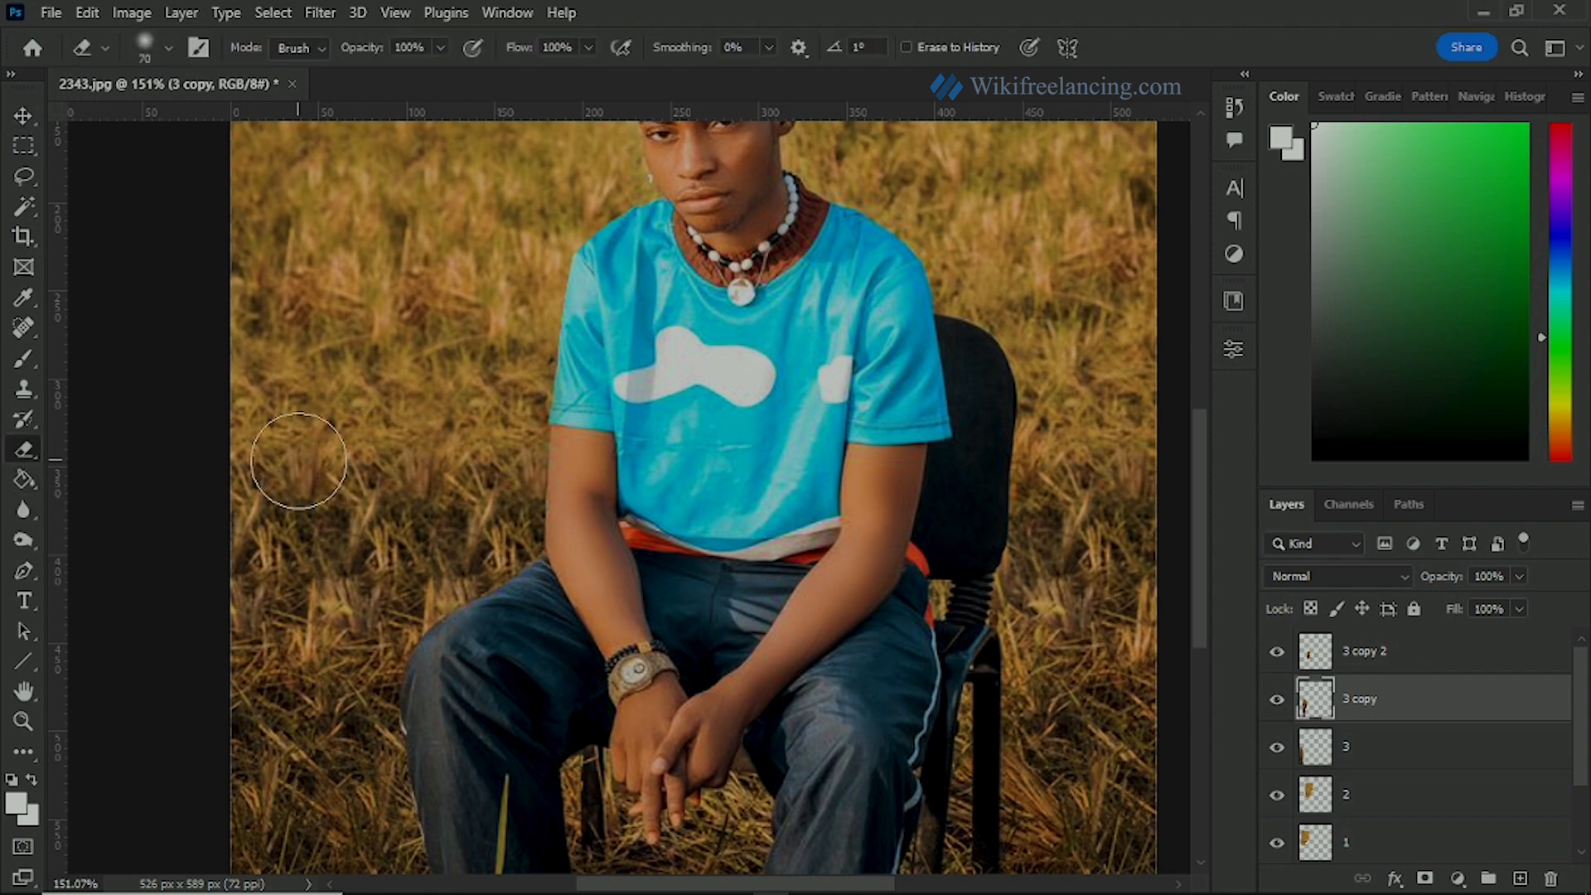
{"action": "key", "text": "bracketleft"}
{"action": "key", "text": "bracketleft"}
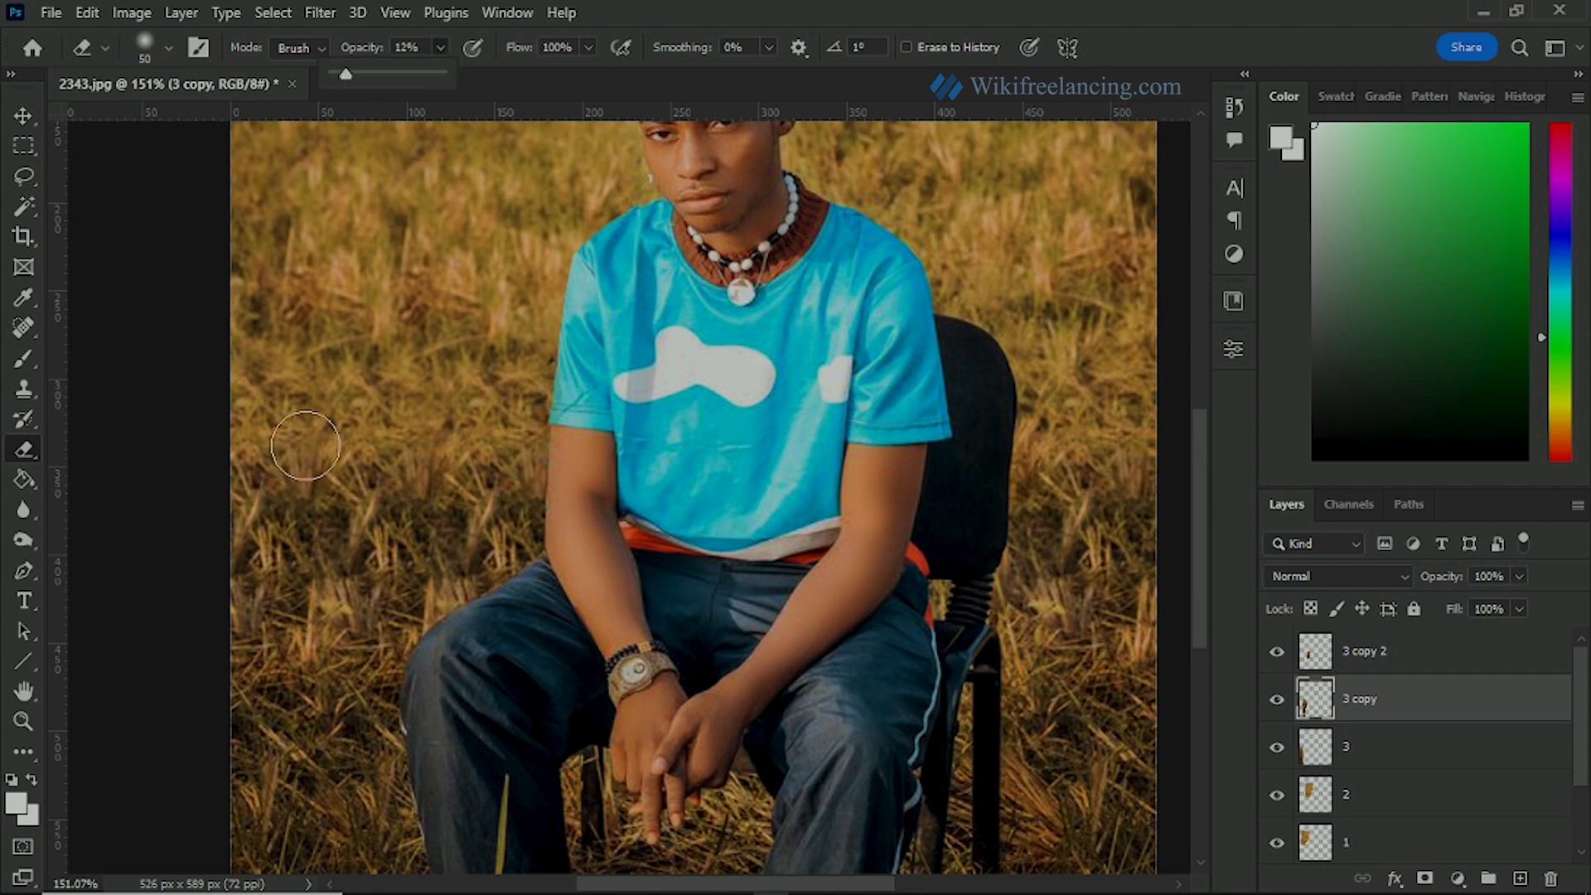
{"action": "left_click", "coordinate": [306, 446]}
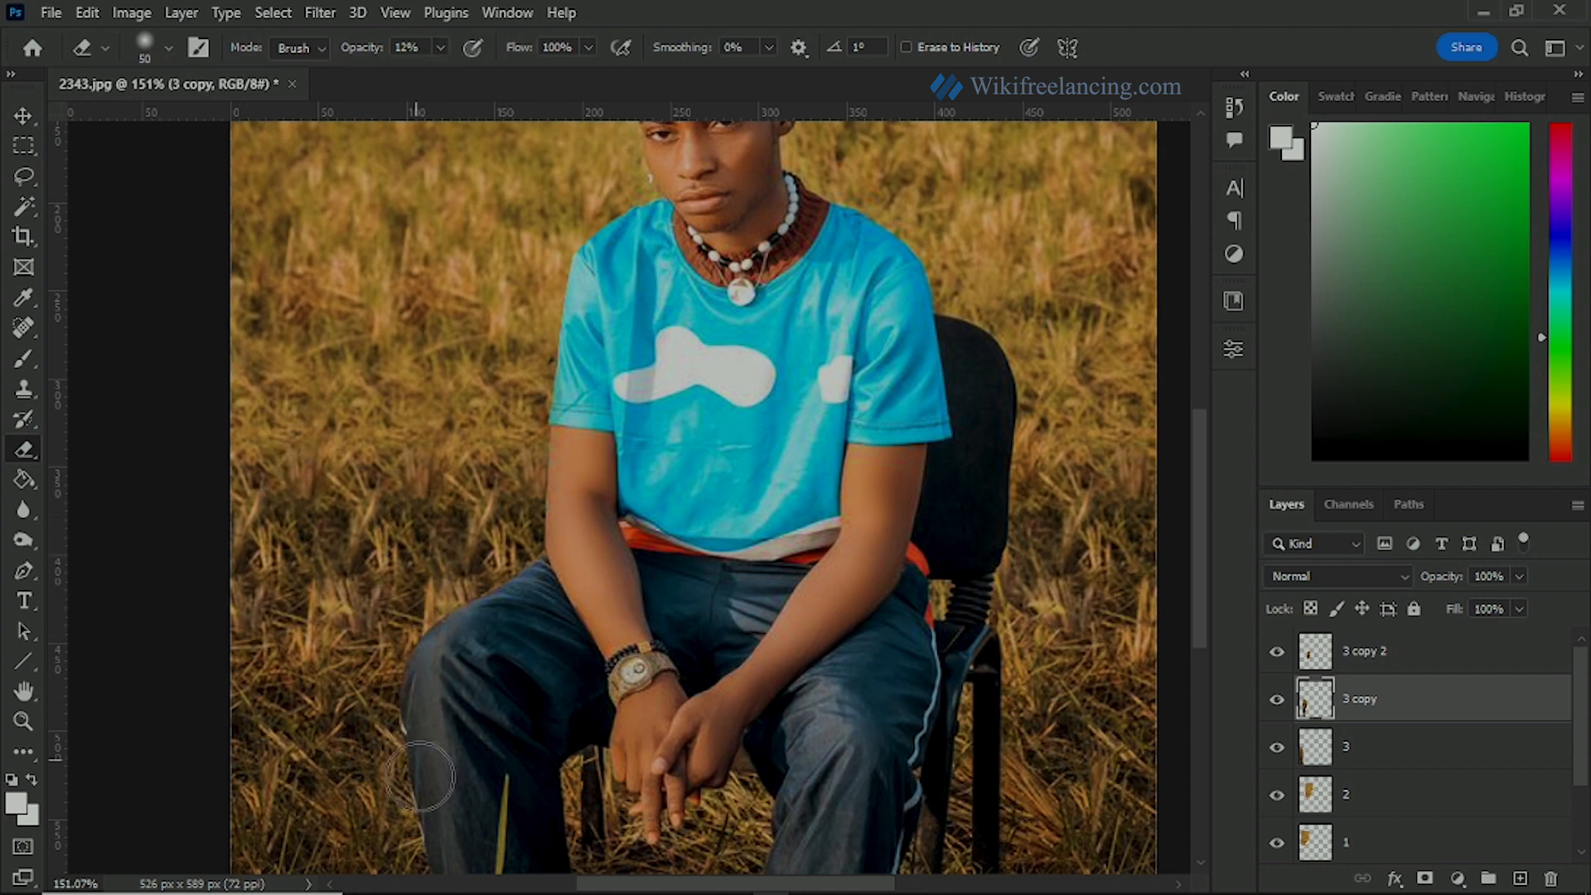
{"action": "left_click_drag", "start_coordinate": [428, 500], "coordinate": [470, 218]}
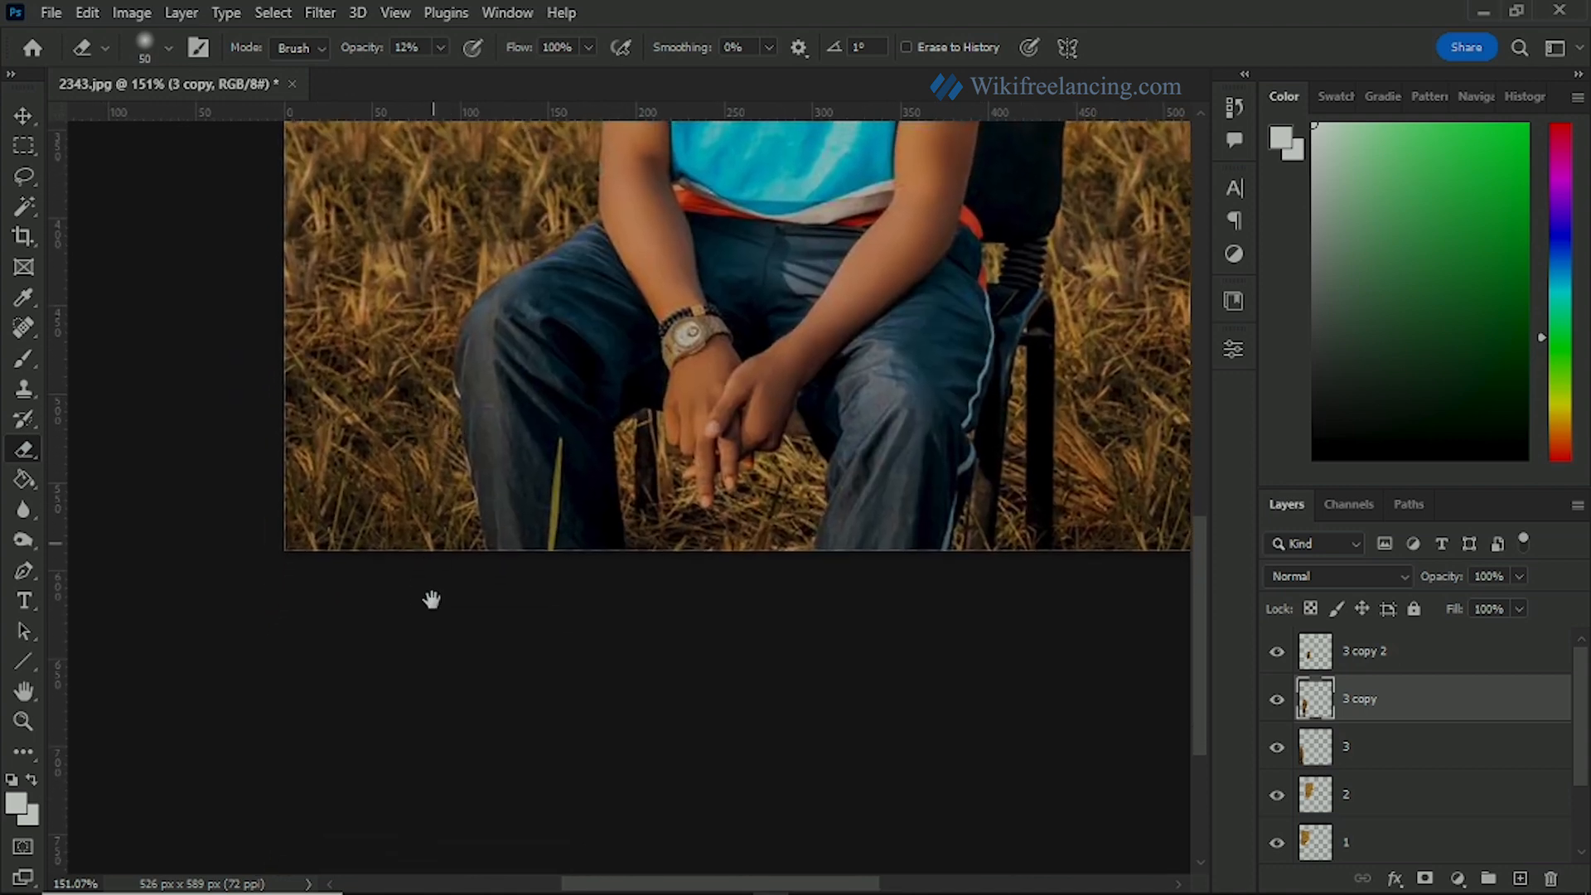
{"action": "left_click_drag", "start_coordinate": [442, 396], "coordinate": [415, 621]}
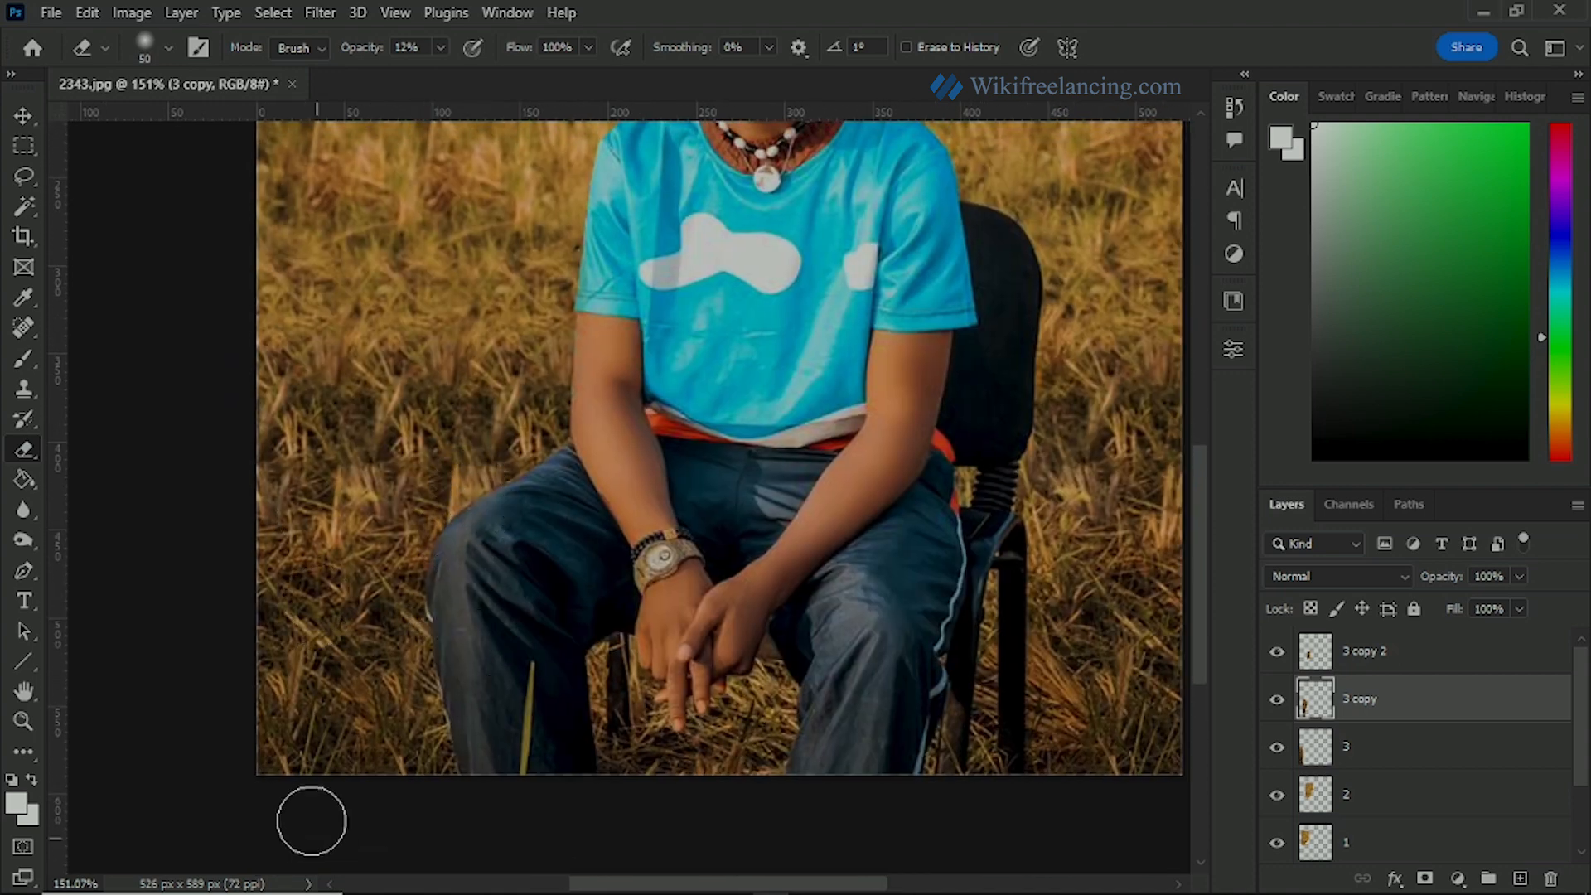
{"action": "left_click", "coordinate": [1279, 705]}
{"action": "left_click", "coordinate": [1277, 705]}
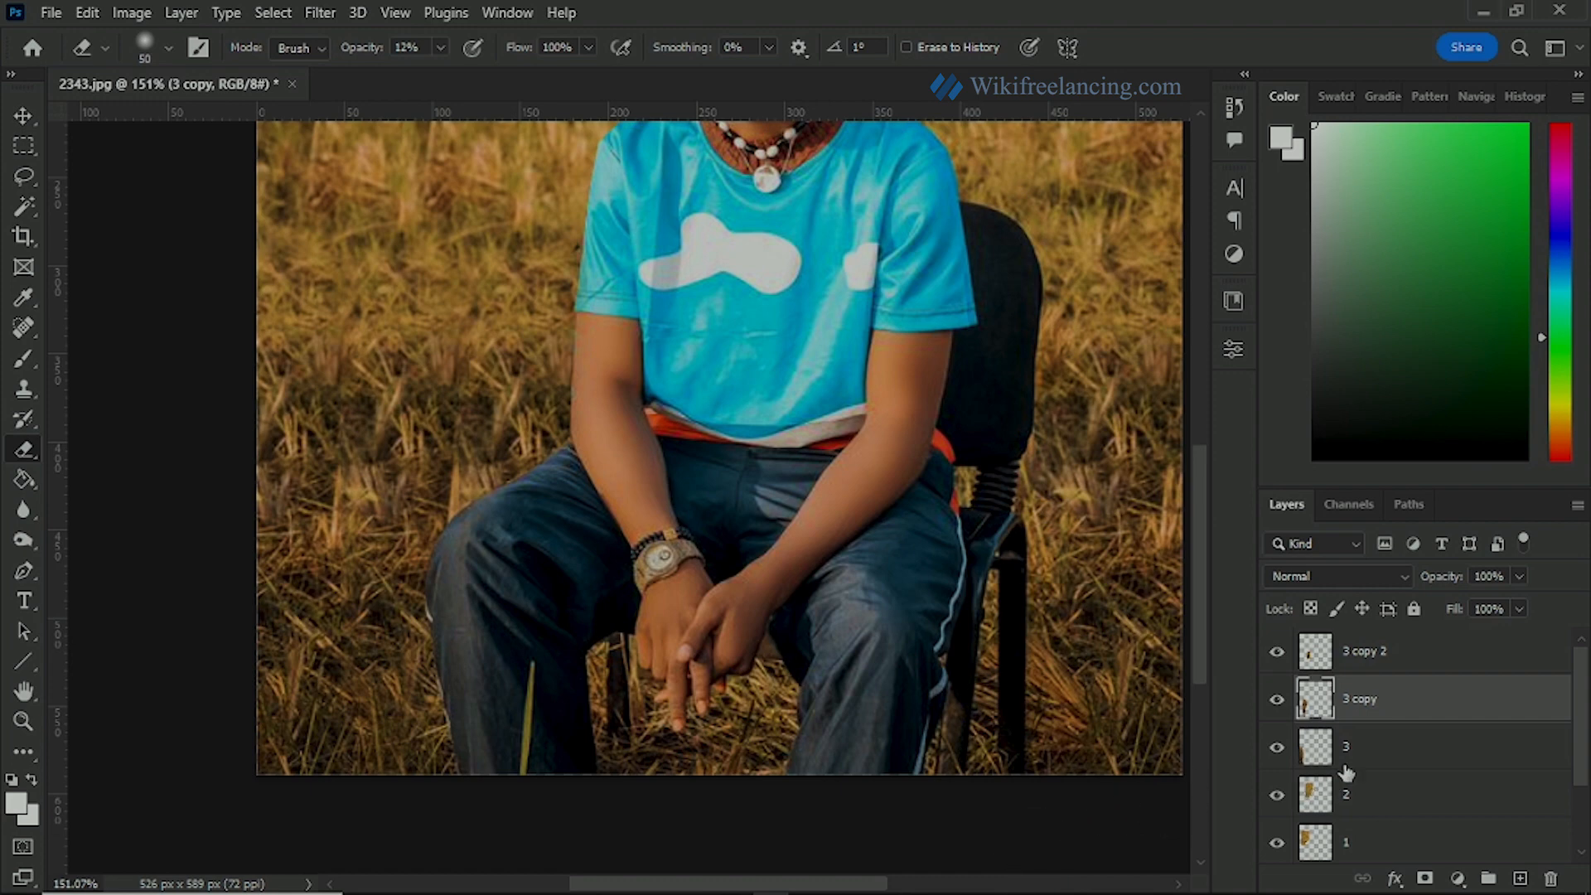
Step: Group the grass patch layers from 3 copy 2 down to 1 and compare the photo with and without the group
{"action": "left_click", "coordinate": [1345, 767]}
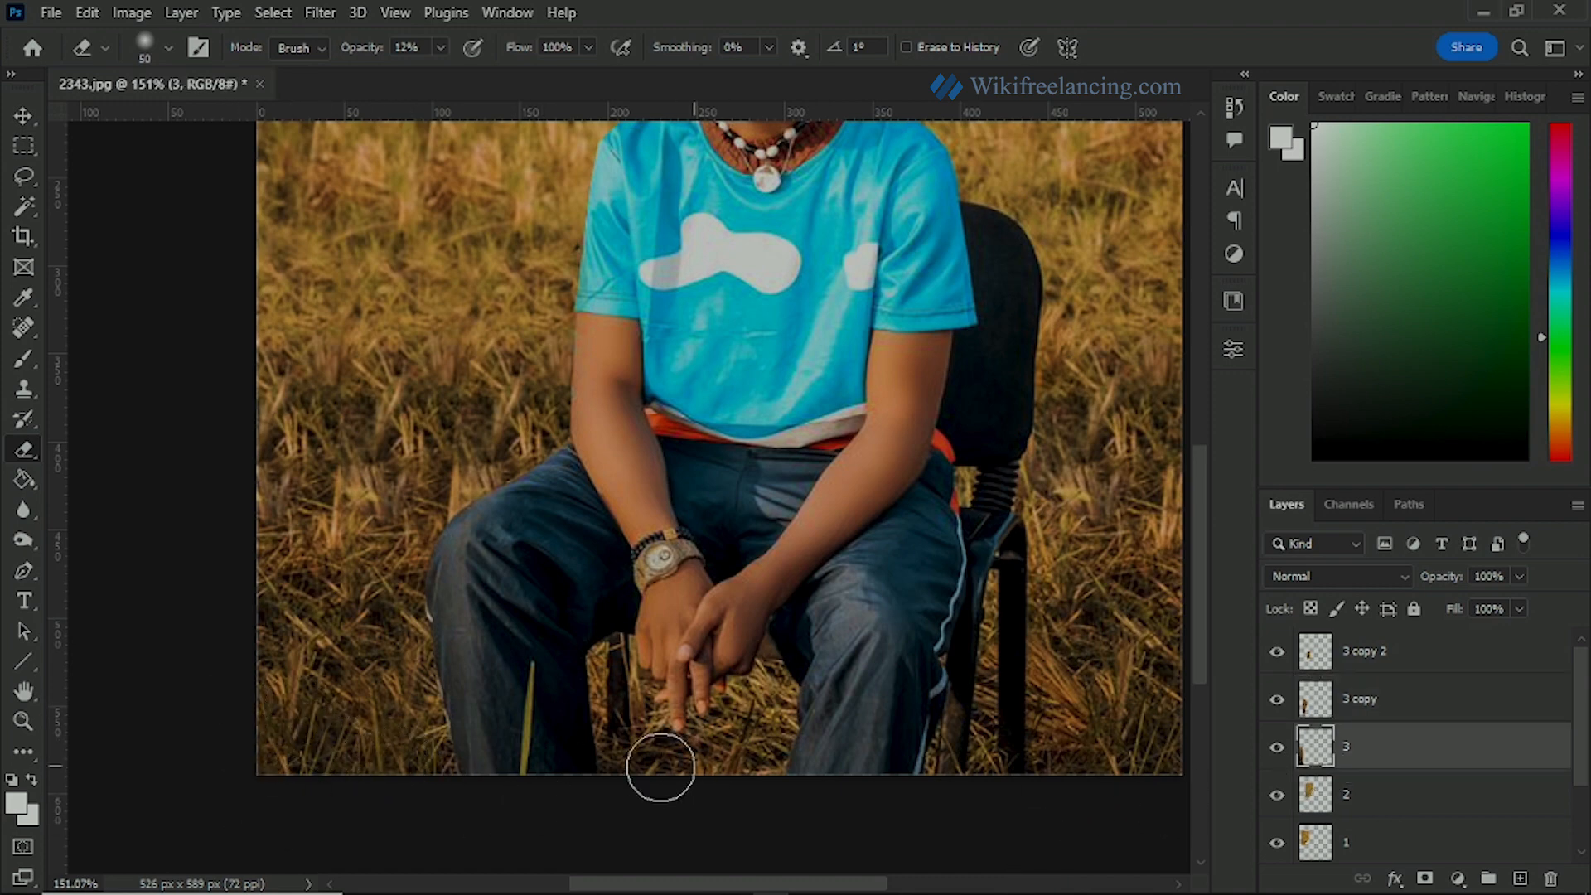
{"action": "scroll", "coordinate": [447, 657], "scroll_direction": "down", "scroll_amount": 5}
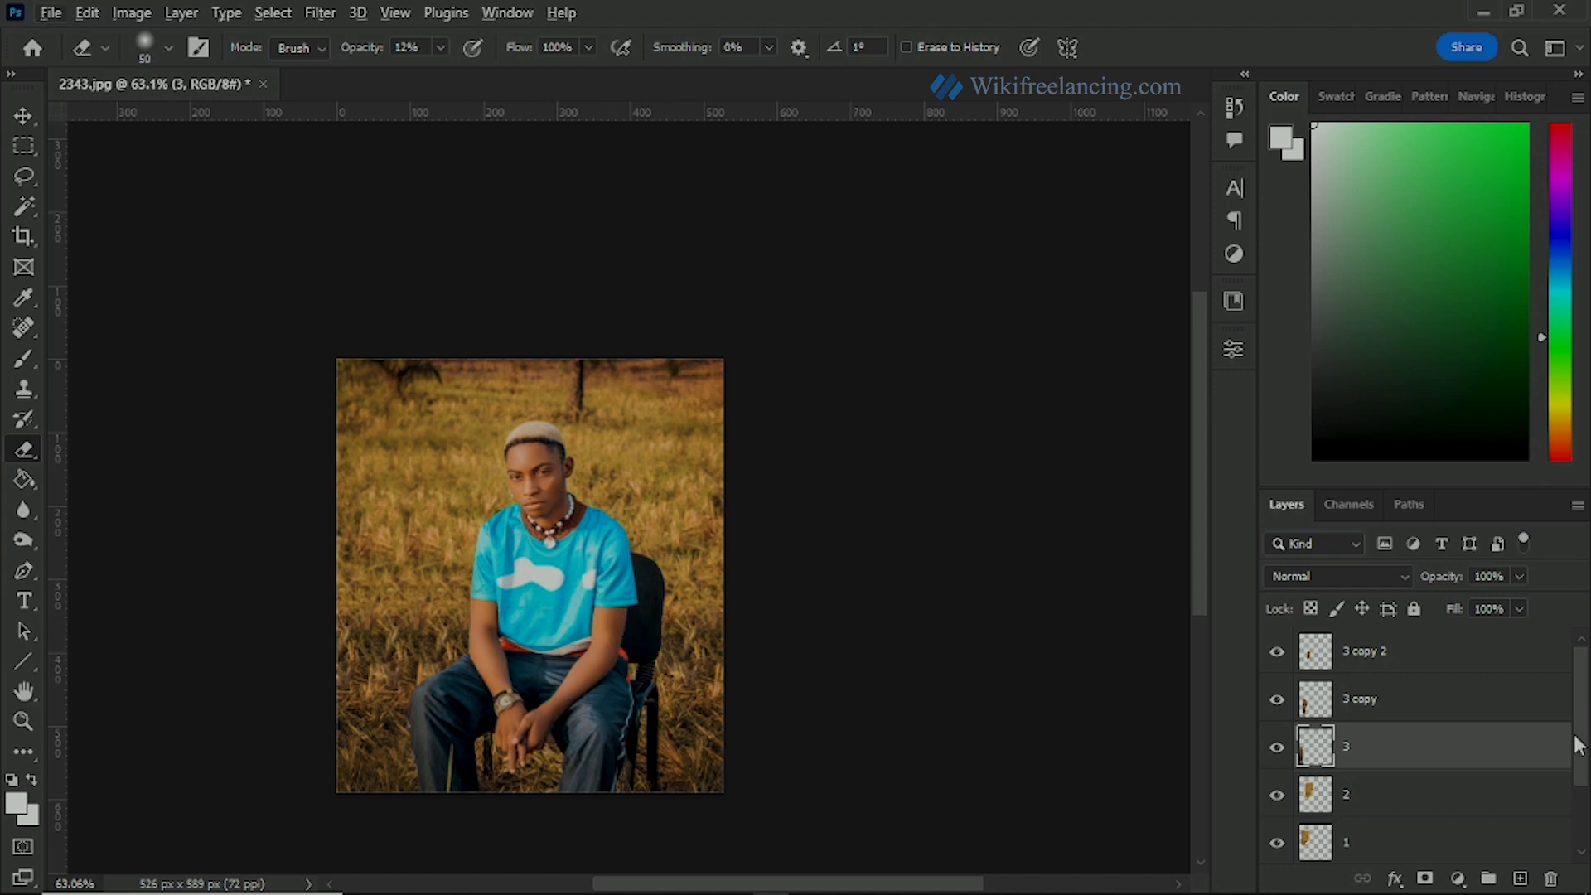
{"action": "left_click", "coordinate": [1443, 663]}
{"action": "scroll", "coordinate": [1408, 743], "scroll_direction": "down", "scroll_amount": 2}
{"action": "left_click", "coordinate": [1390, 759], "text": "shift"}
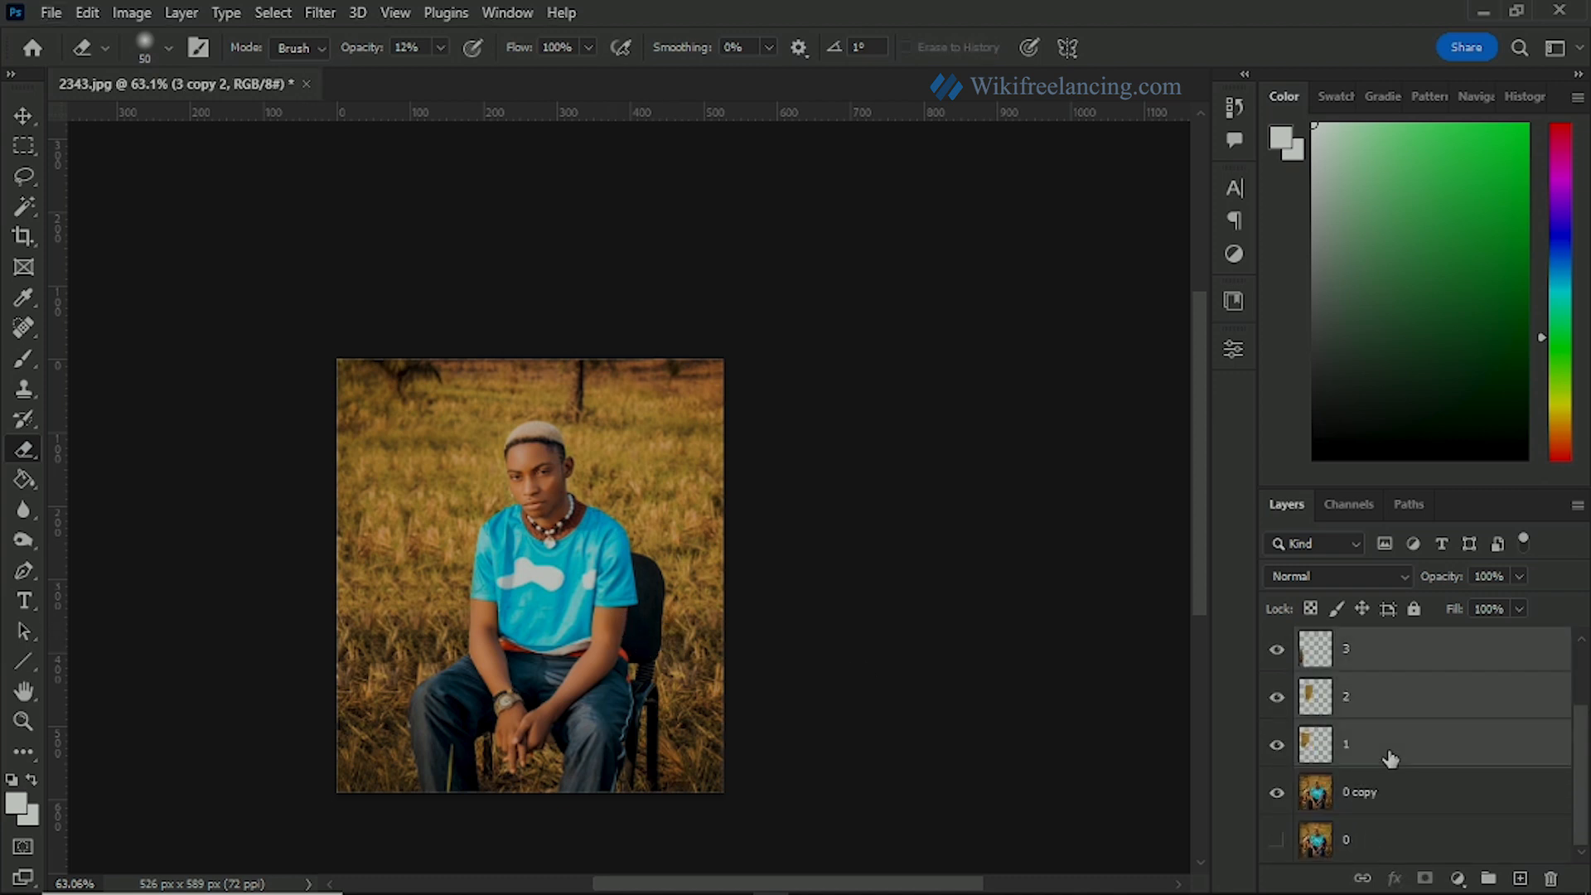
{"action": "key", "text": "ctrl+g"}
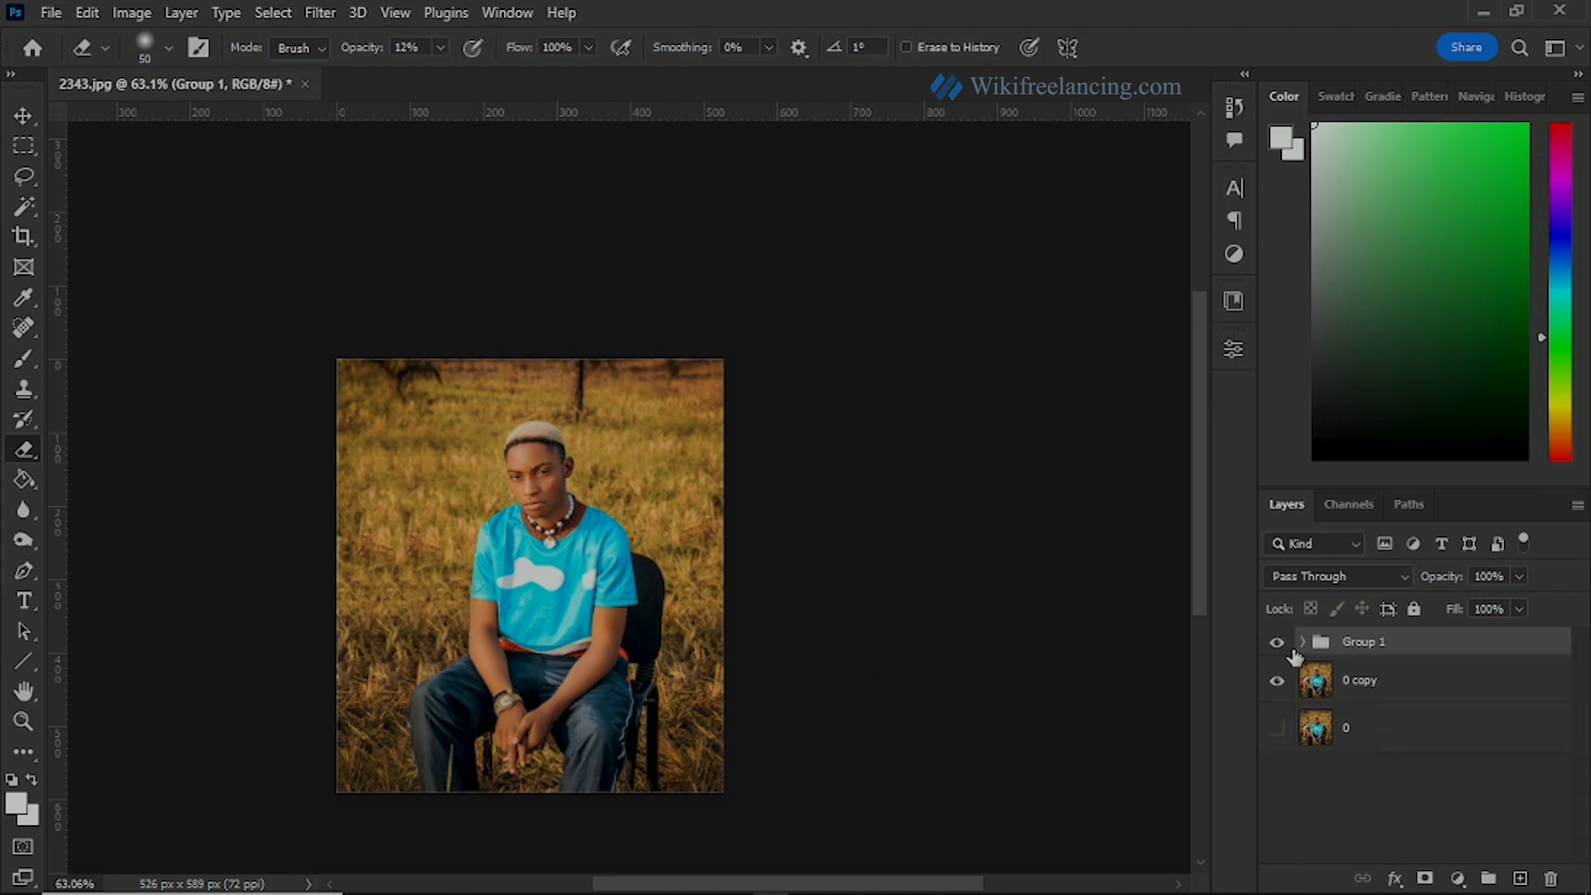
{"action": "left_click", "coordinate": [1277, 643]}
{"action": "left_click", "coordinate": [1276, 642]}
{"action": "scroll", "coordinate": [528, 594], "scroll_direction": "up", "scroll_amount": 2}
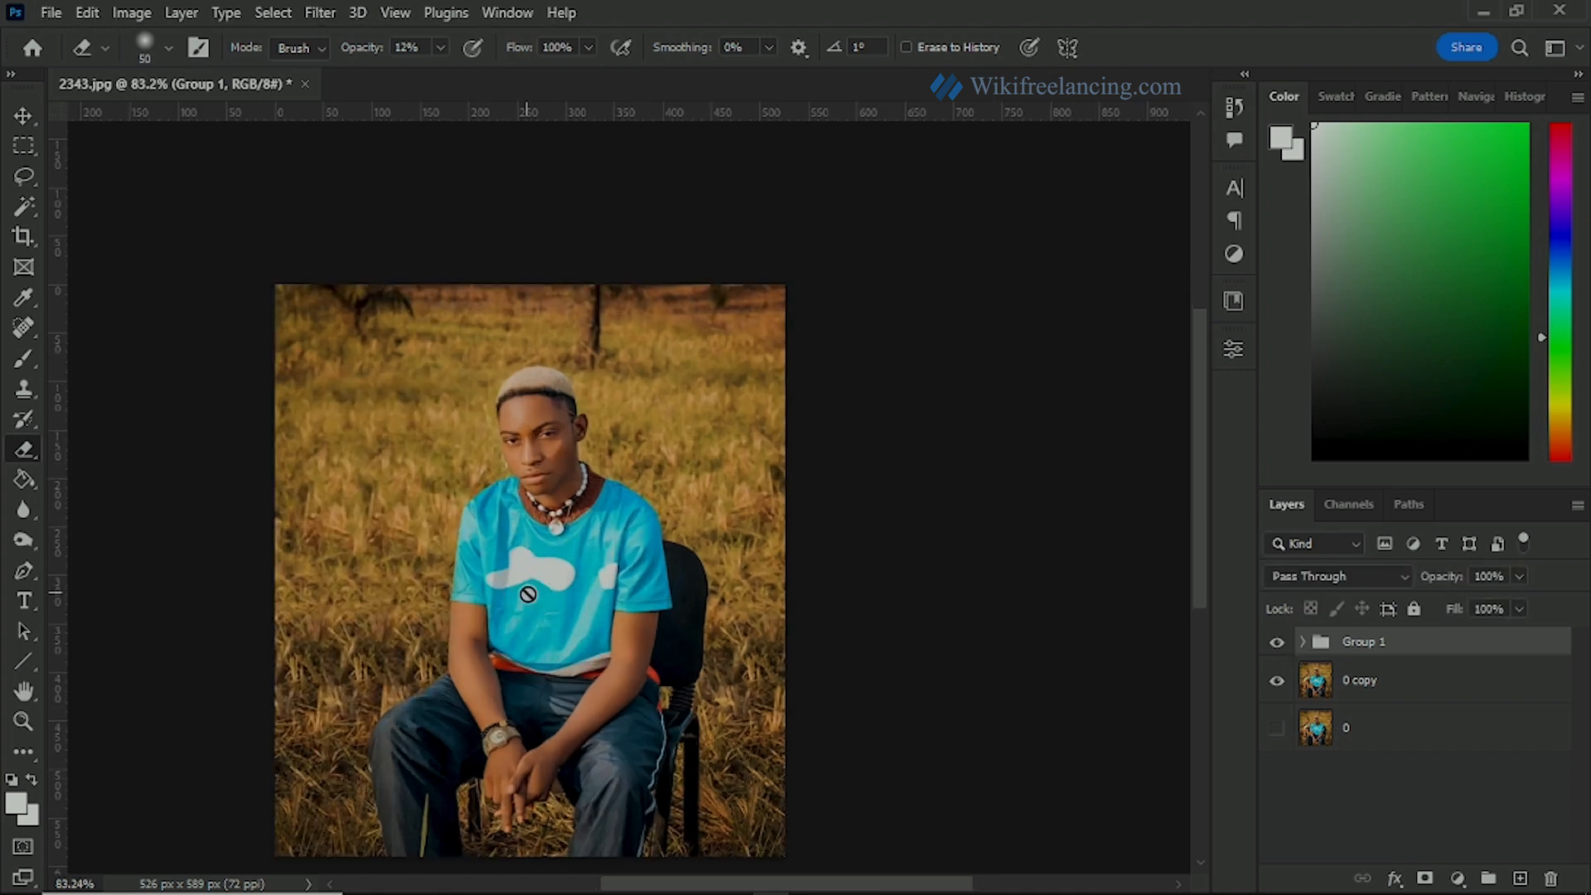
{"action": "scroll", "coordinate": [528, 594], "scroll_direction": "up", "scroll_amount": 1}
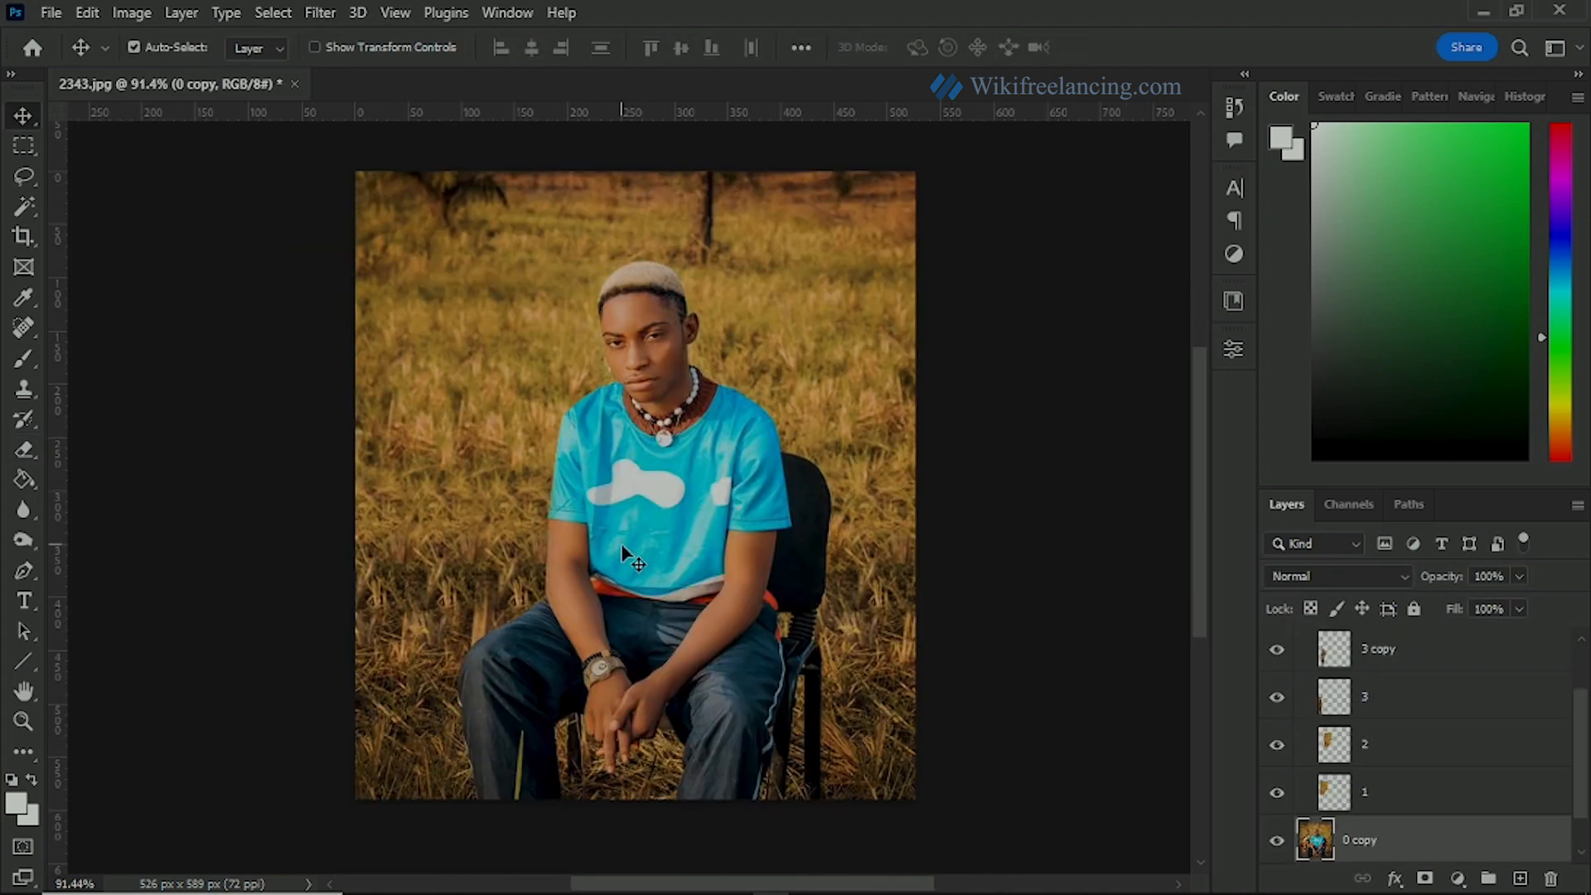